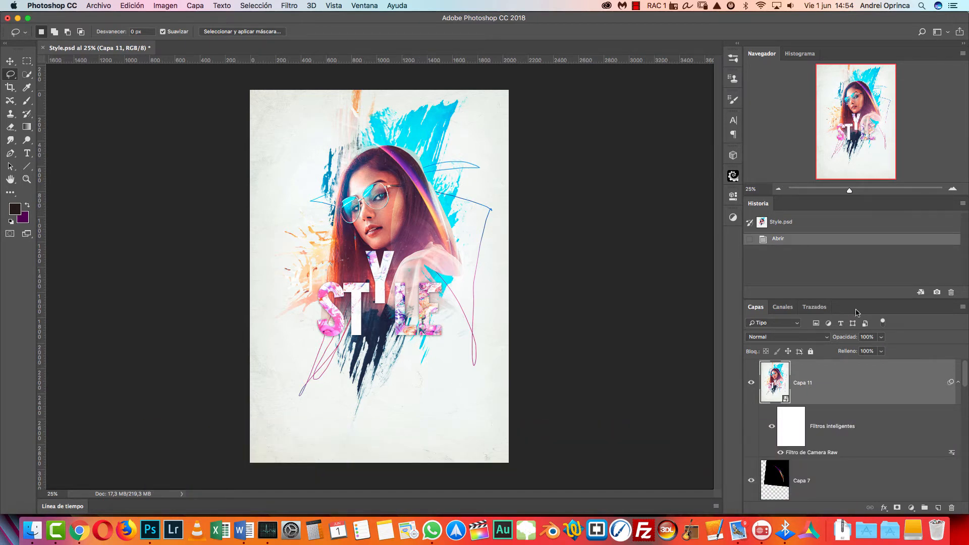
# Step: Open the 617012 Unsplash portrait of the woman with sunglasses from the Stock folder
pyautogui.press('super+plus')
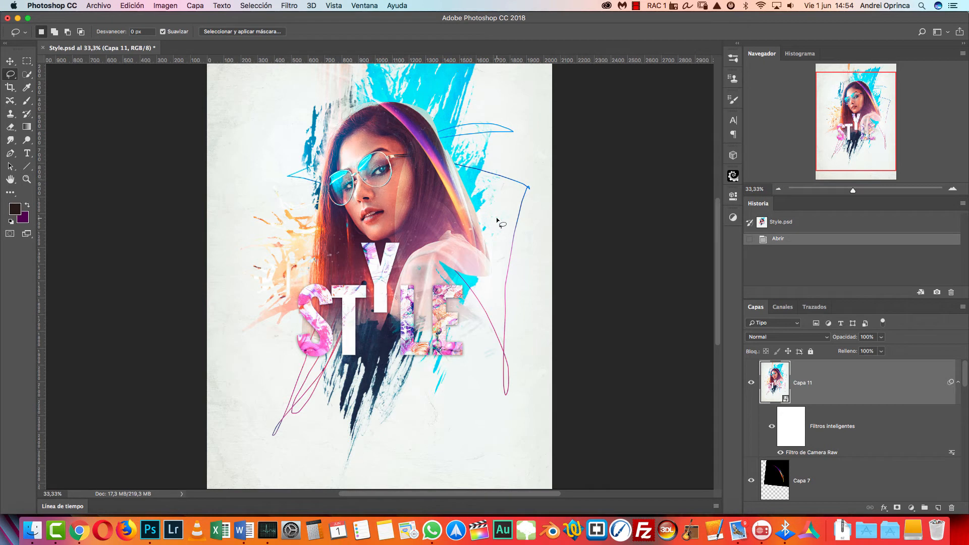
pyautogui.press('super+o')
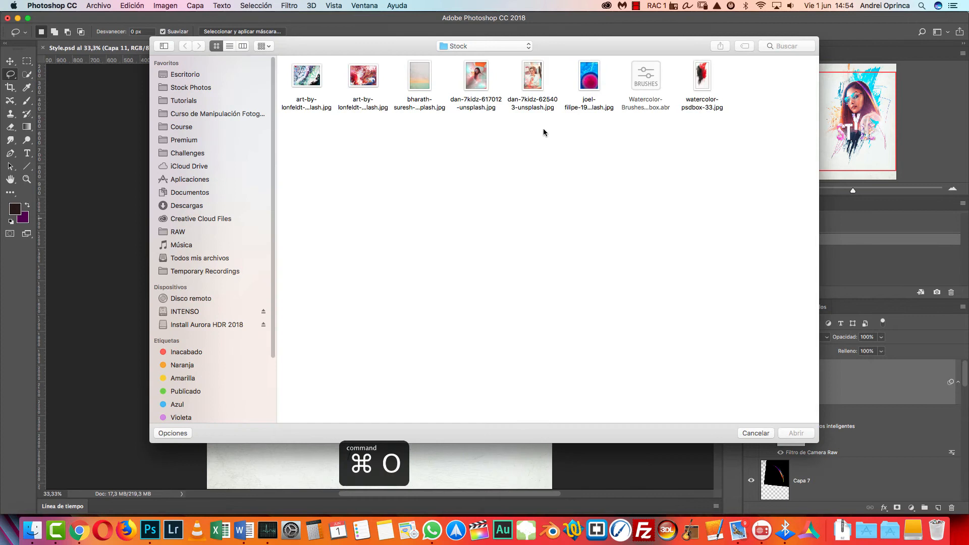
pyautogui.click(488, 48)
pyautogui.click(484, 58)
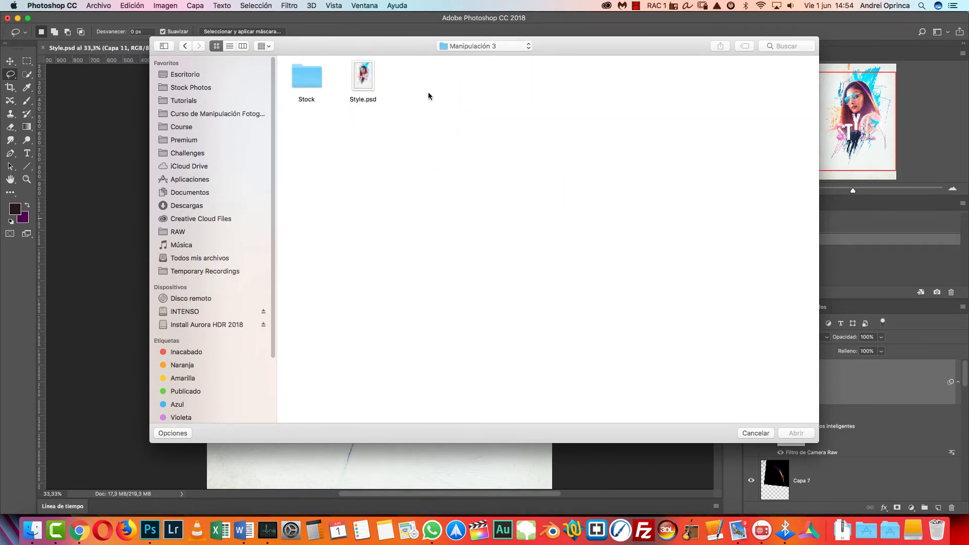
pyautogui.click(371, 76)
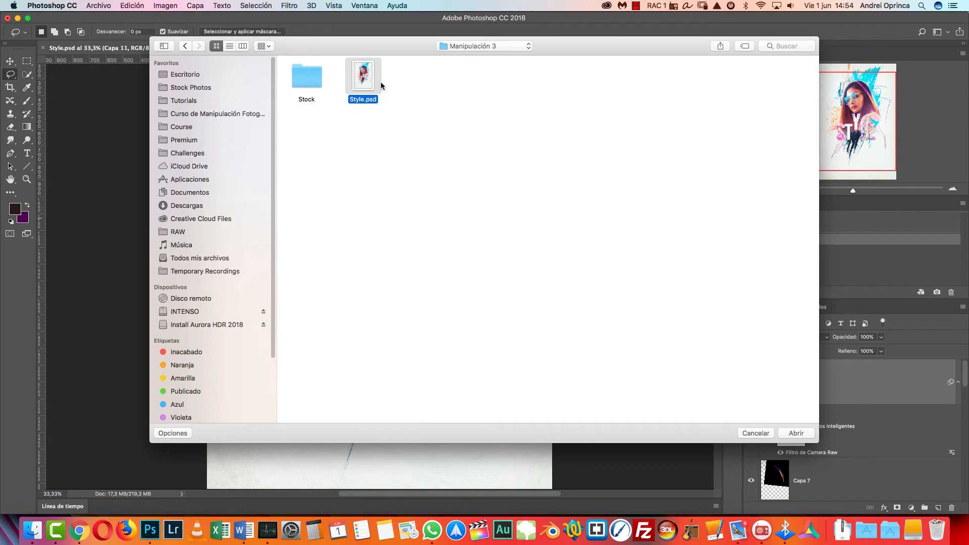
pyautogui.doubleClick(315, 81)
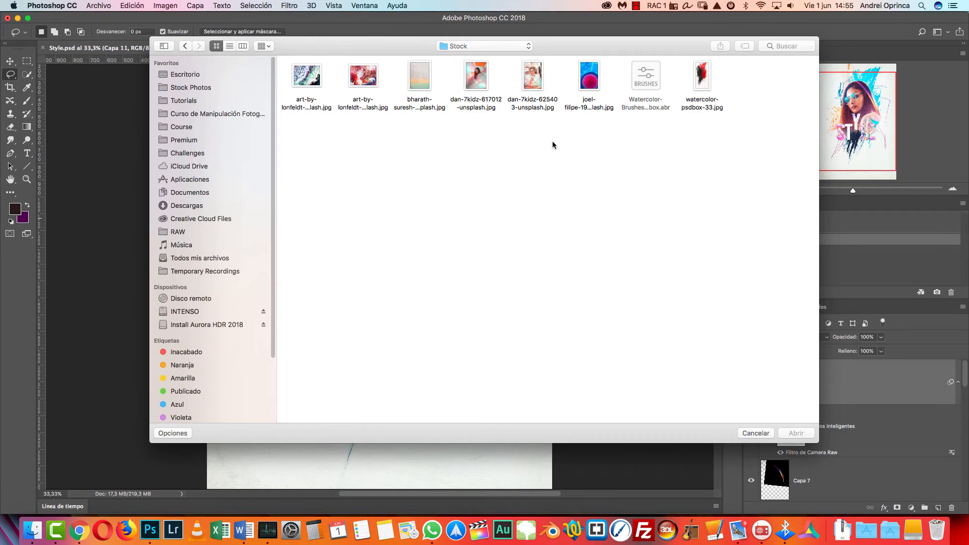
pyautogui.click(534, 77)
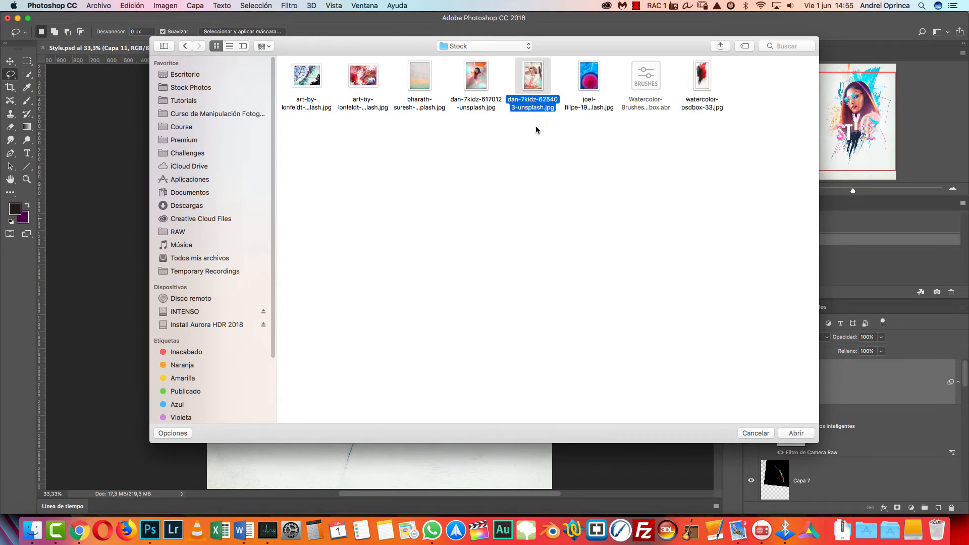
pyautogui.press('space')
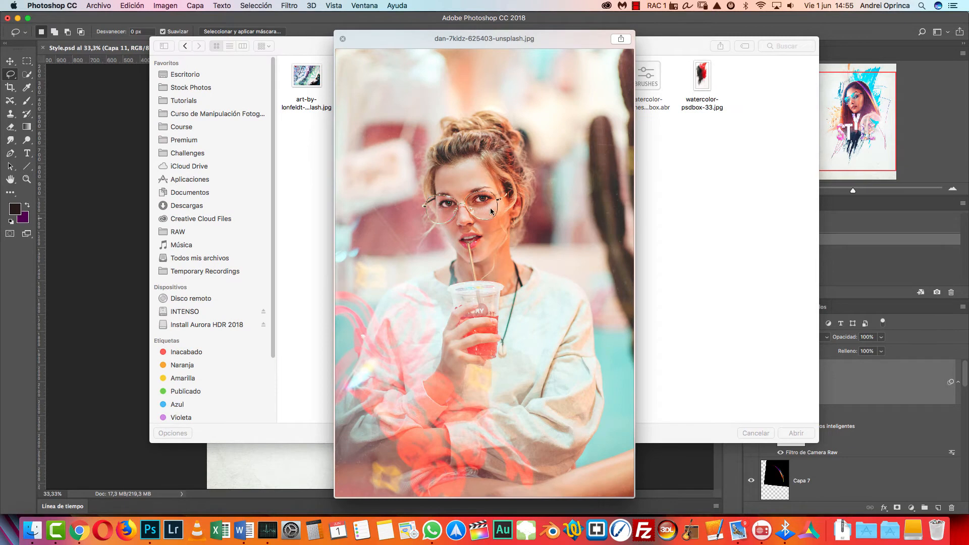
pyautogui.press('space')
pyautogui.press('Left')
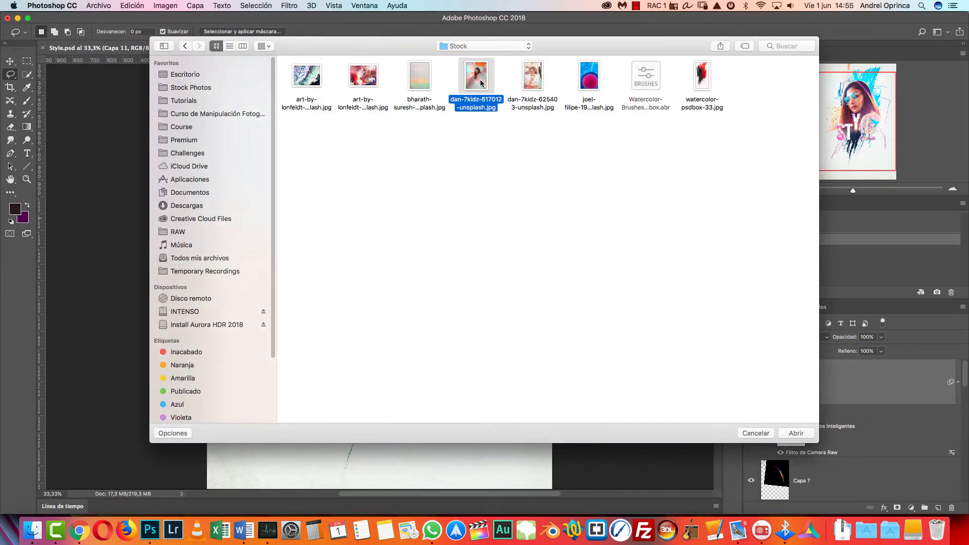
pyautogui.click(796, 433)
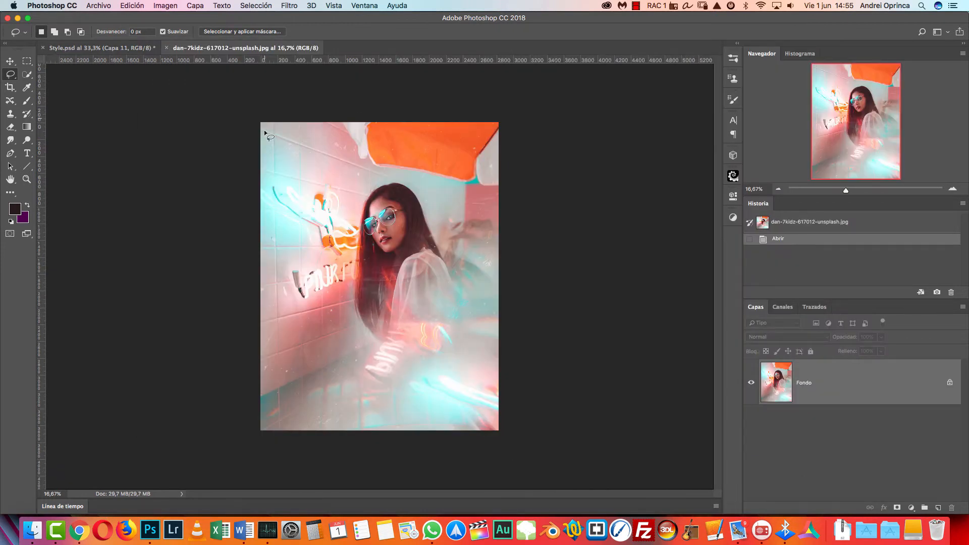
# Step: Check the portrait's image size and convert its locked Fondo background into an editable layer
pyautogui.press('alt+super+i')
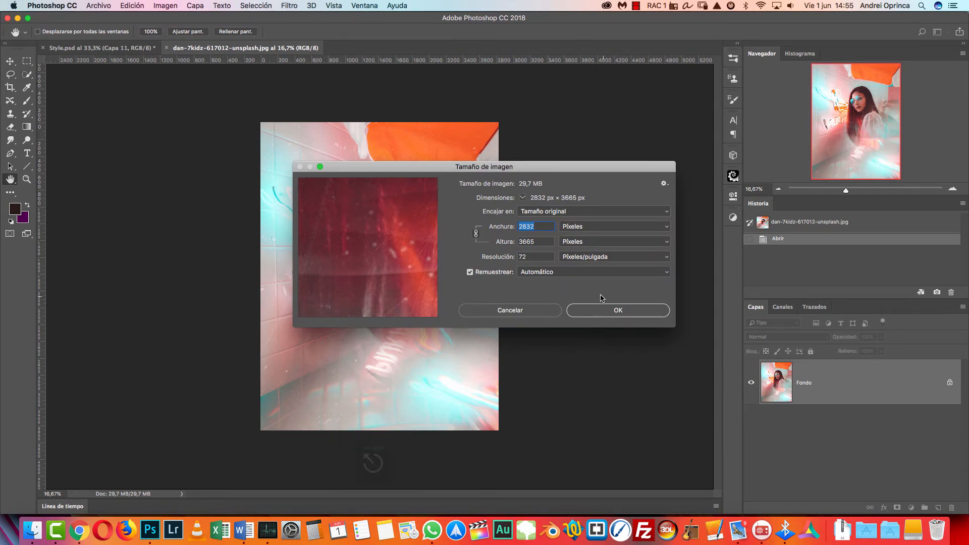
pyautogui.press('Escape')
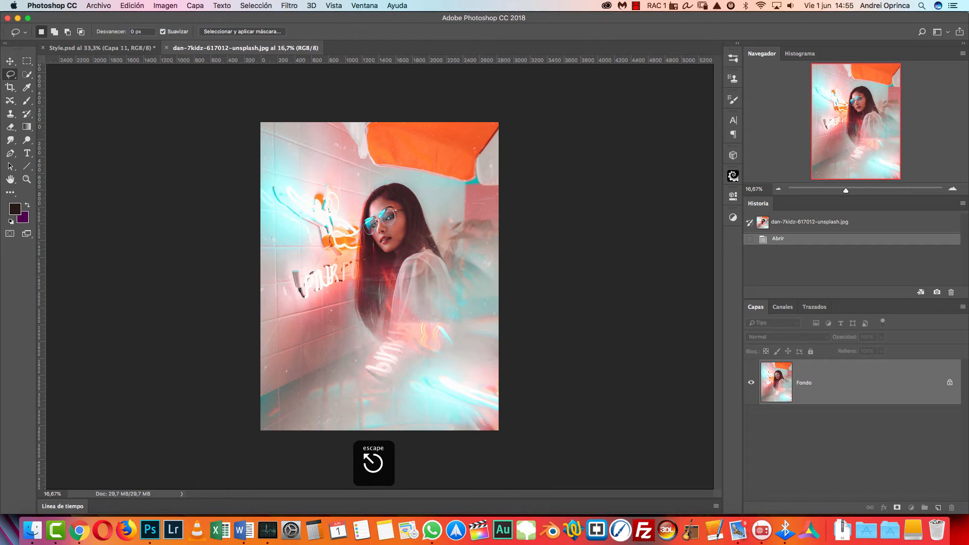
pyautogui.click(949, 383)
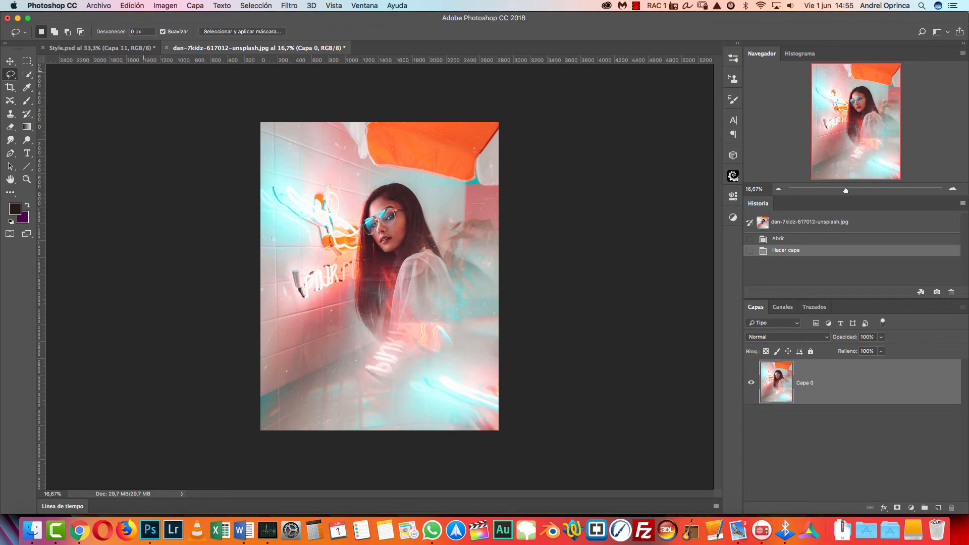
pyautogui.click(122, 48)
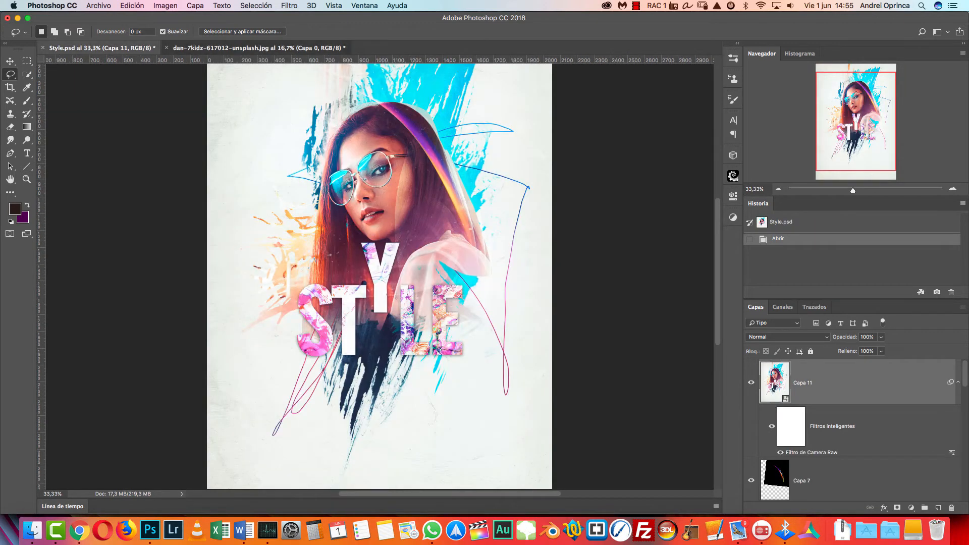
pyautogui.click(259, 48)
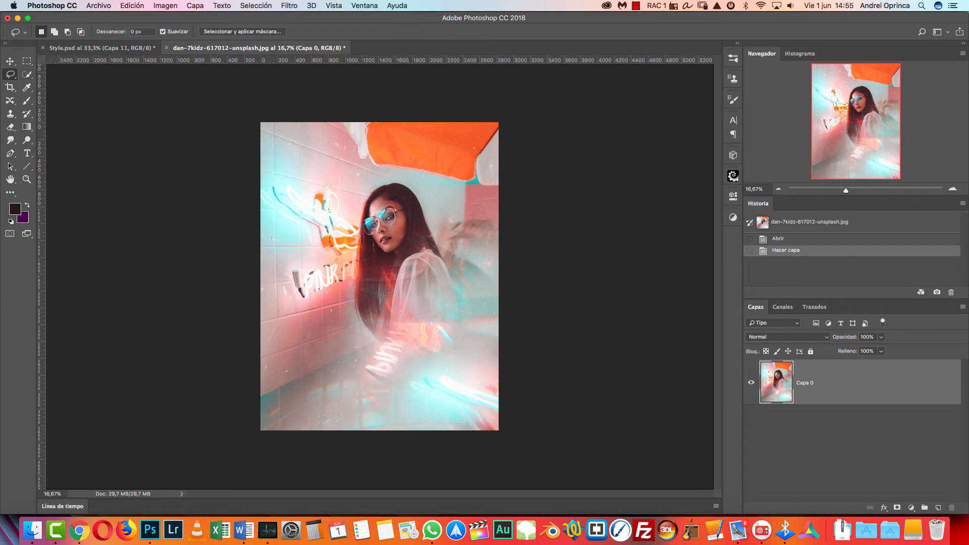
# Step: Lasso loosely around the woman's head and long hair, and add a layer mask from that selection
pyautogui.rightClick(10, 75)
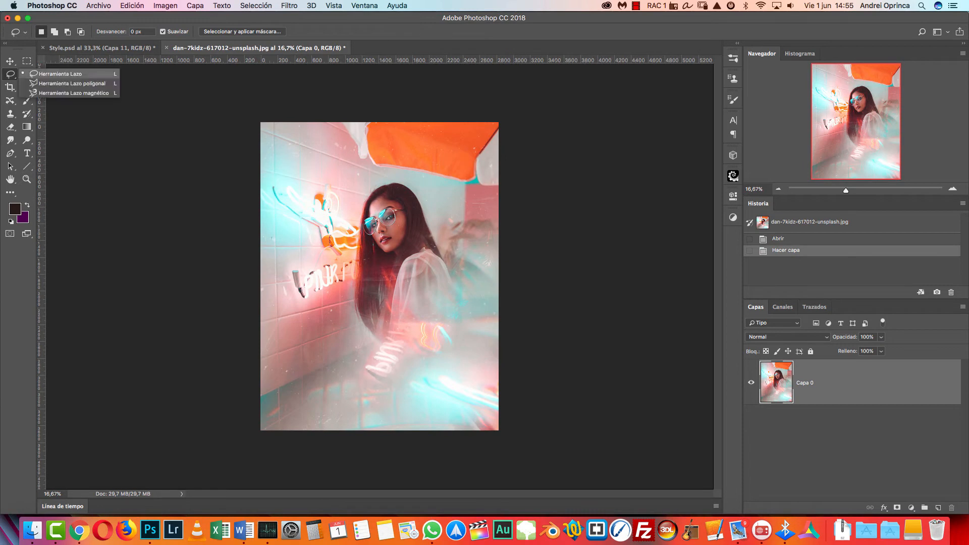
pyautogui.click(61, 75)
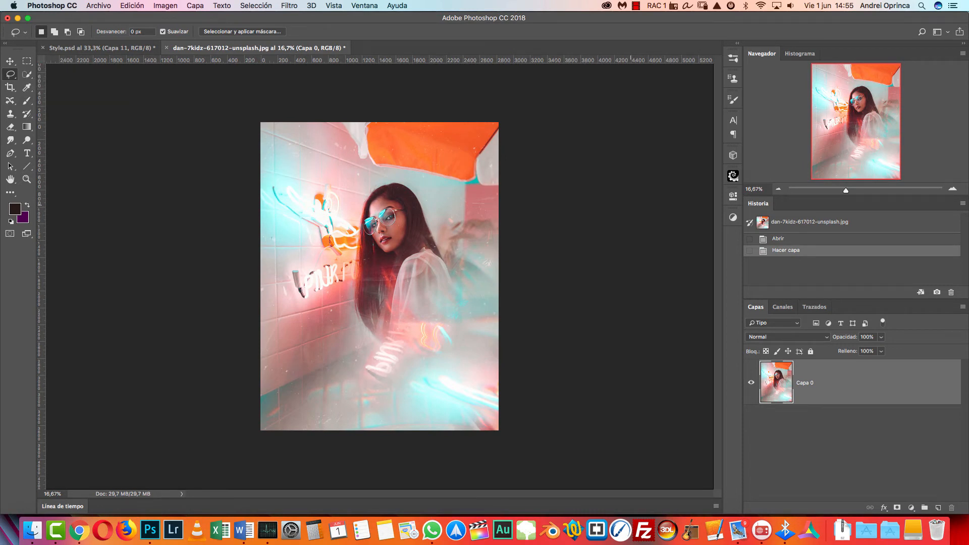
pyautogui.press('super+plus')
pyautogui.press('super+plus')
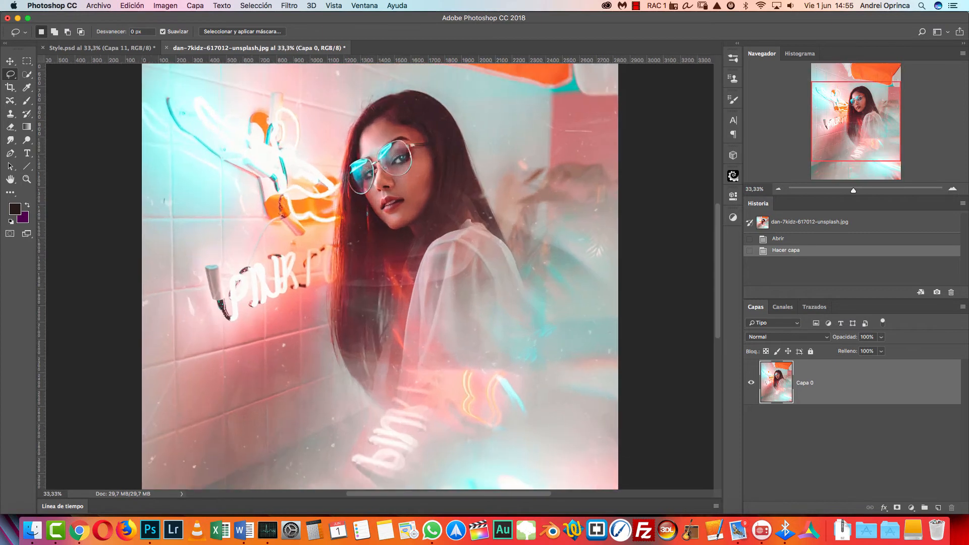
pyautogui.press('super+r')
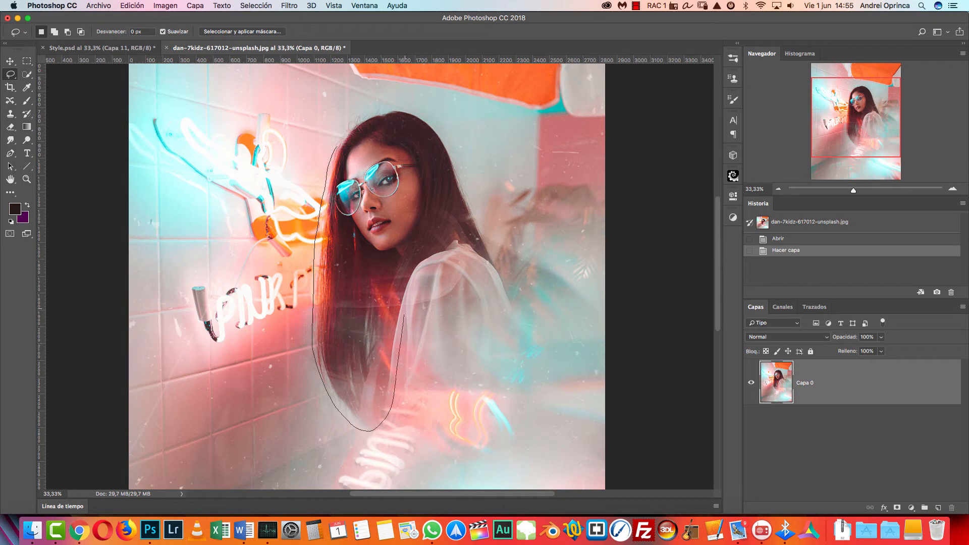
pyautogui.moveTo(489, 187)
pyautogui.mouseDown()
pyautogui.moveTo(437, 109)
pyautogui.moveTo(388, 99)
pyautogui.moveTo(333, 135)
pyautogui.mouseUp()
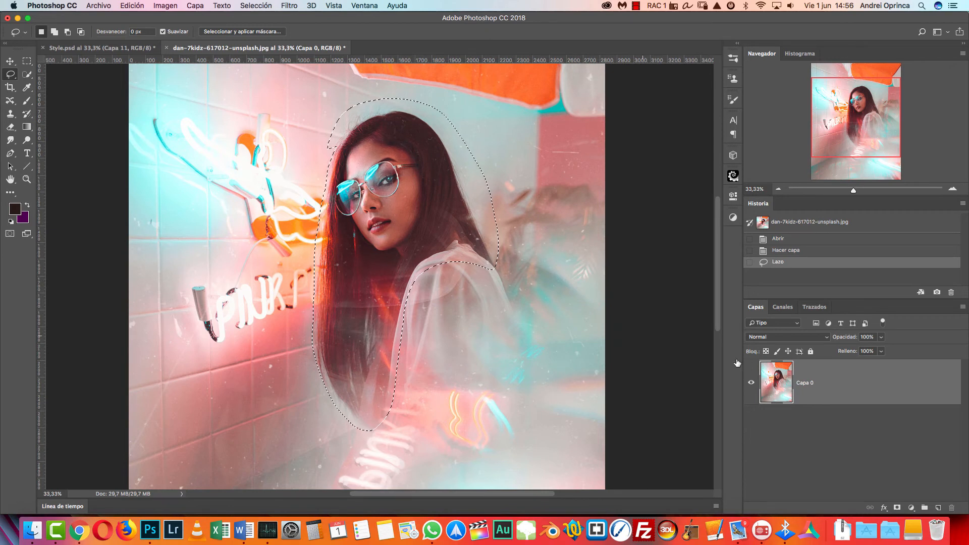
pyautogui.click(897, 507)
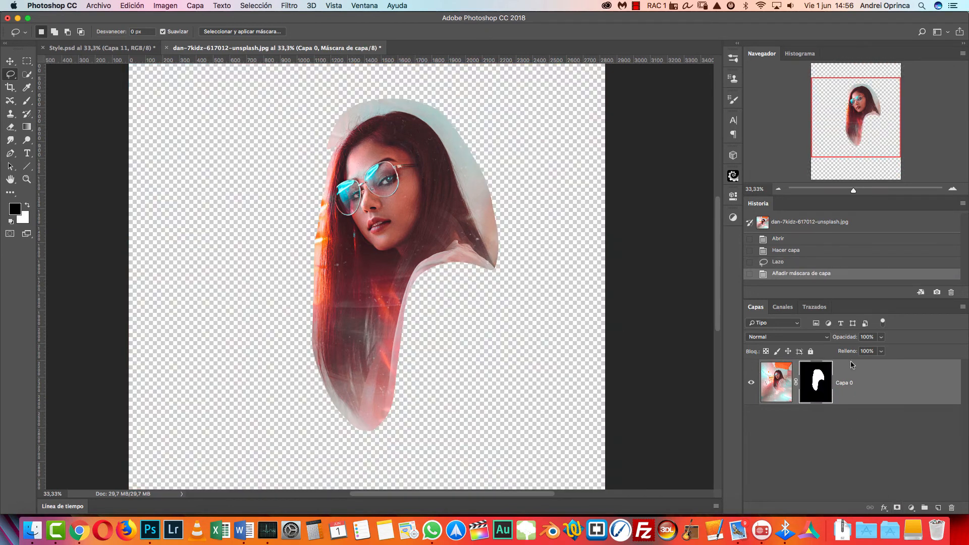
# Step: Add an empty layer below the masked portrait and name it base
pyautogui.click(778, 189)
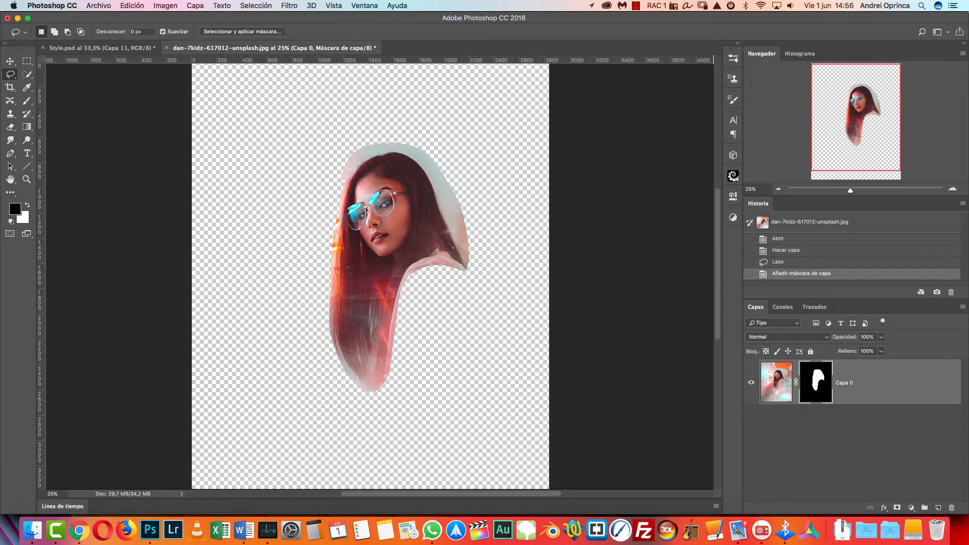
pyautogui.keyDown('super'); pyautogui.click(937, 507); pyautogui.keyUp('super')
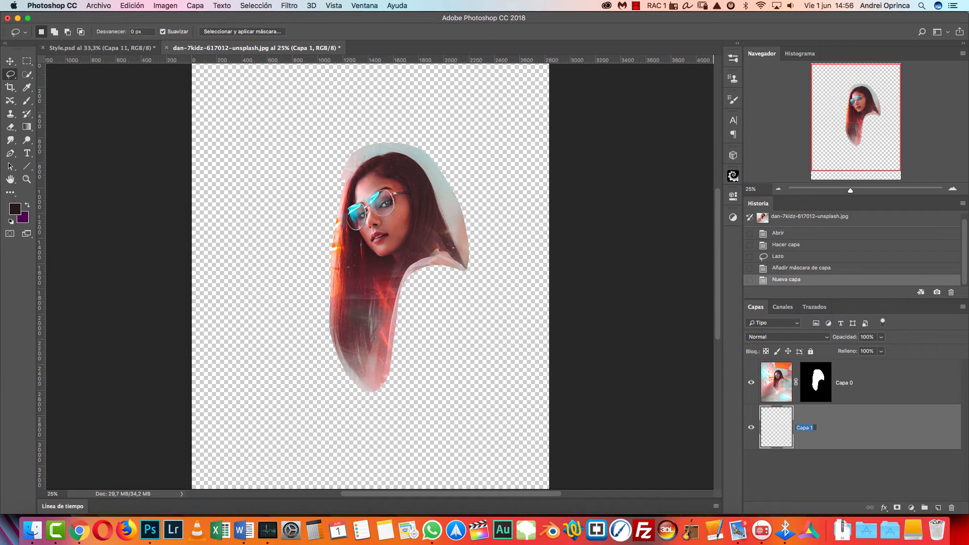
pyautogui.write('base')
pyautogui.press('Return')
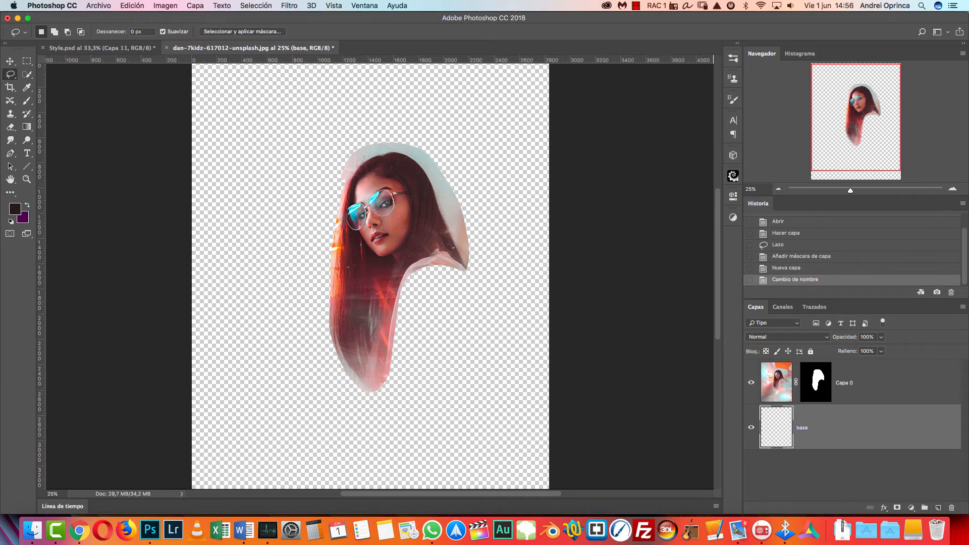
# Step: Turn the base layer into a solid color fill in pure white
pyautogui.click(911, 507)
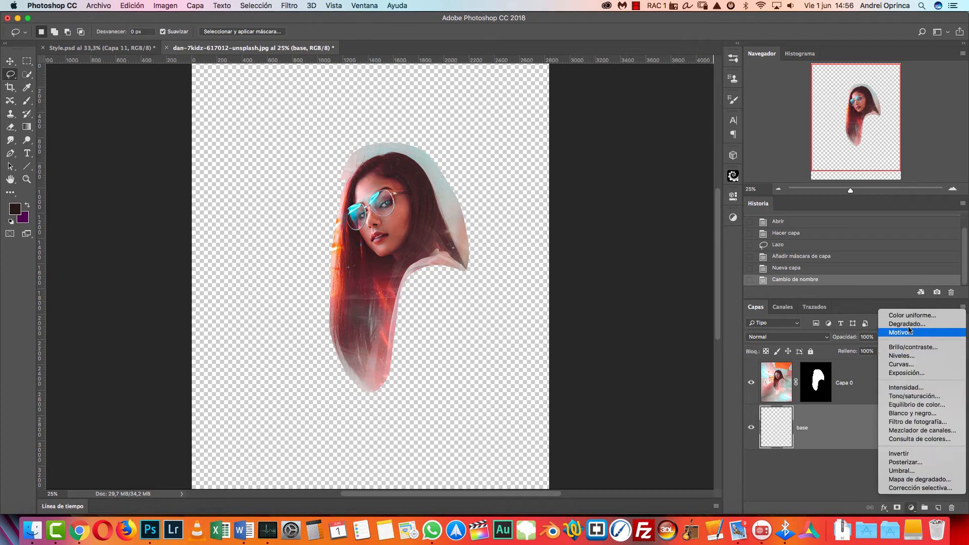
pyautogui.click(903, 313)
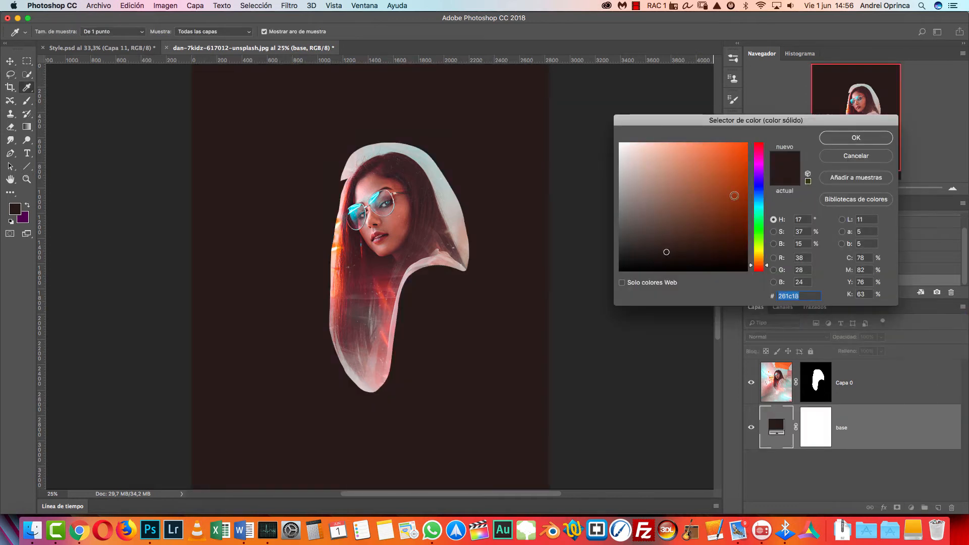
pyautogui.moveTo(662, 182); pyautogui.dragTo(587, 128)
pyautogui.click(845, 139)
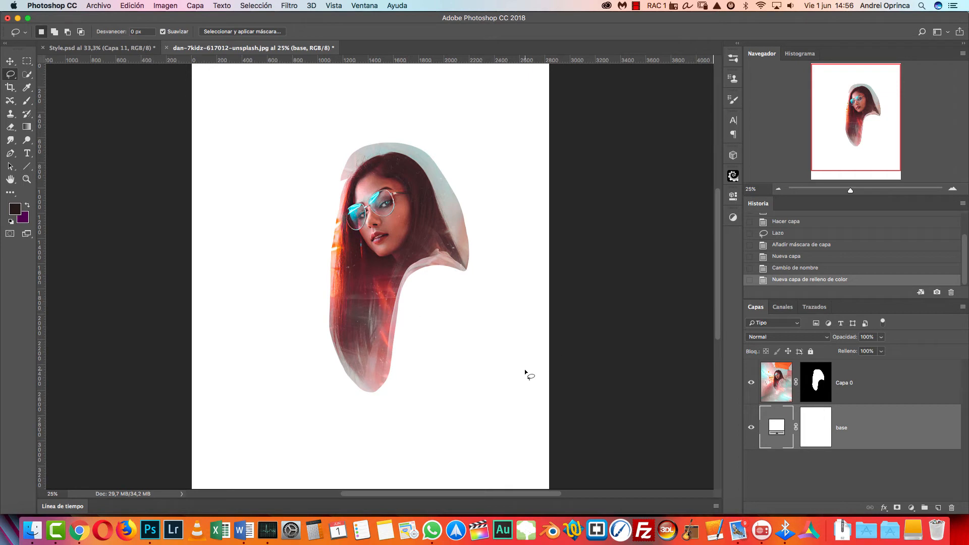
# Step: Preview and open the scratched wall texture with orange and green bands from the Stock folder
pyautogui.press('super+o')
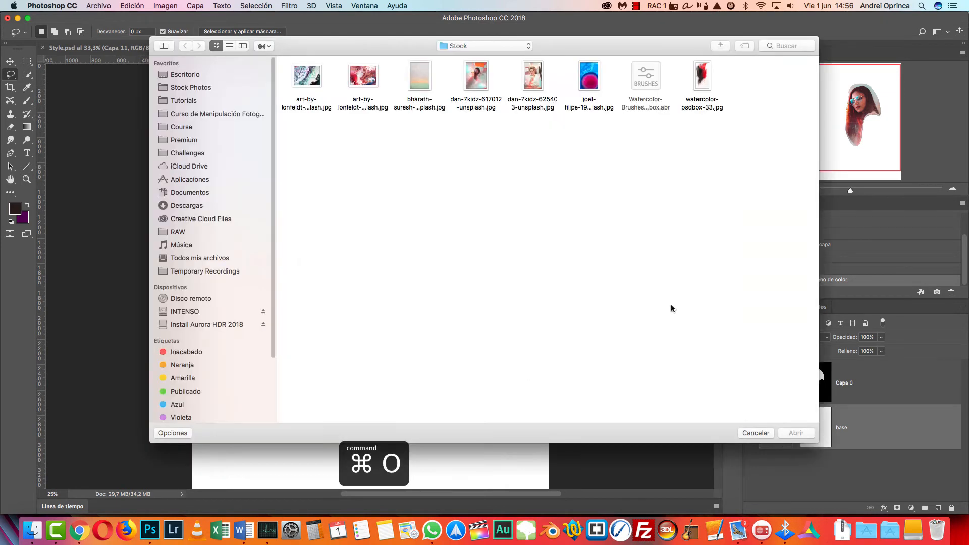
pyautogui.click(423, 76)
pyautogui.press('space')
pyautogui.press('space')
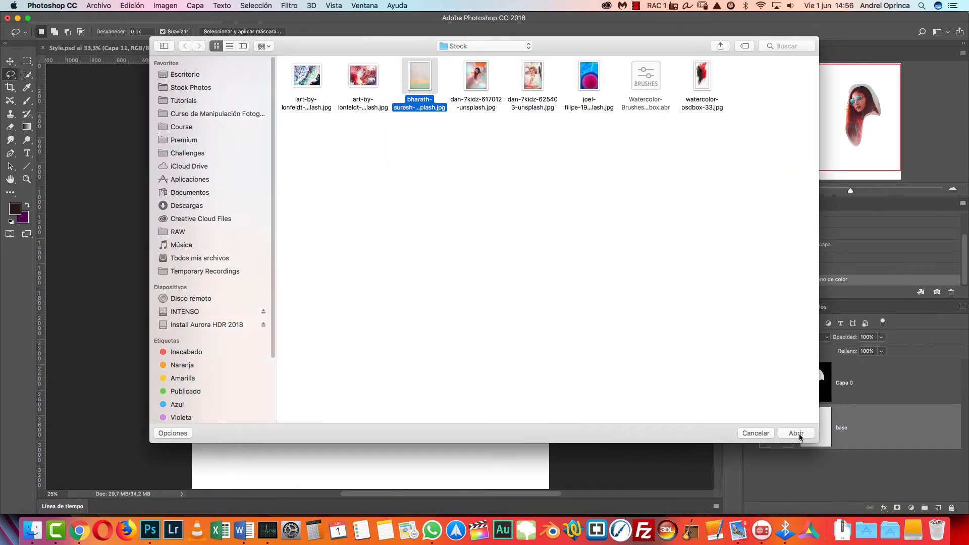
pyautogui.click(796, 433)
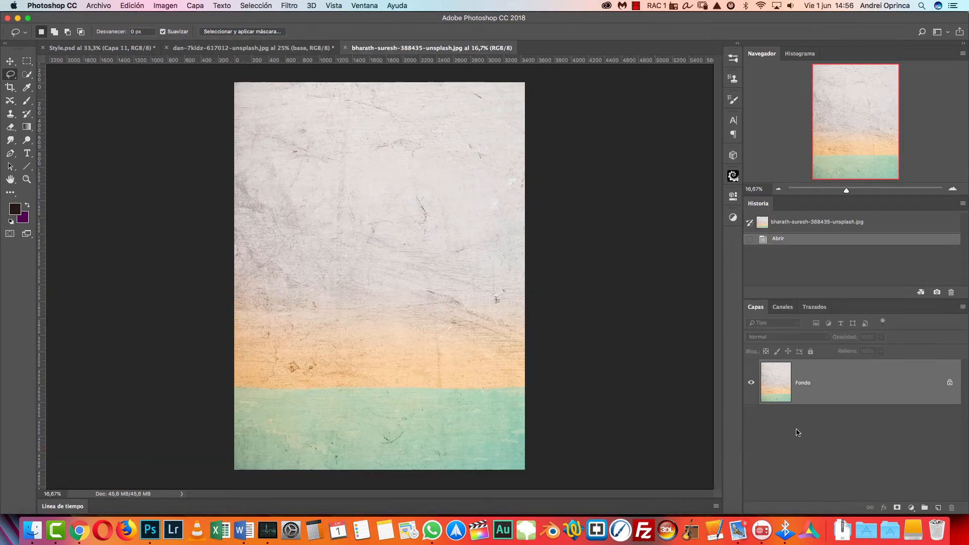
# Step: Copy the entire wall texture, close its file, and paste it between the base layer and the masked portrait
pyautogui.press('super+a')
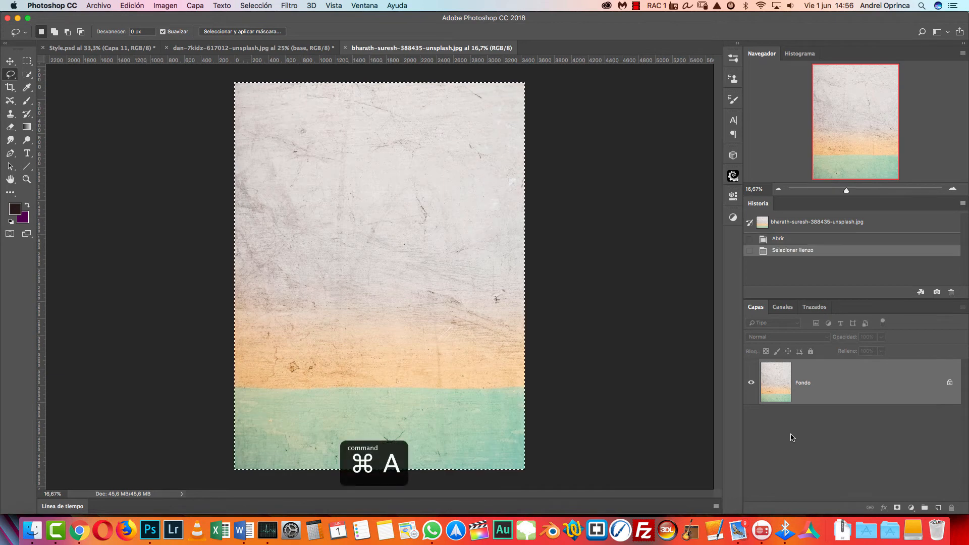
pyautogui.press('super+c')
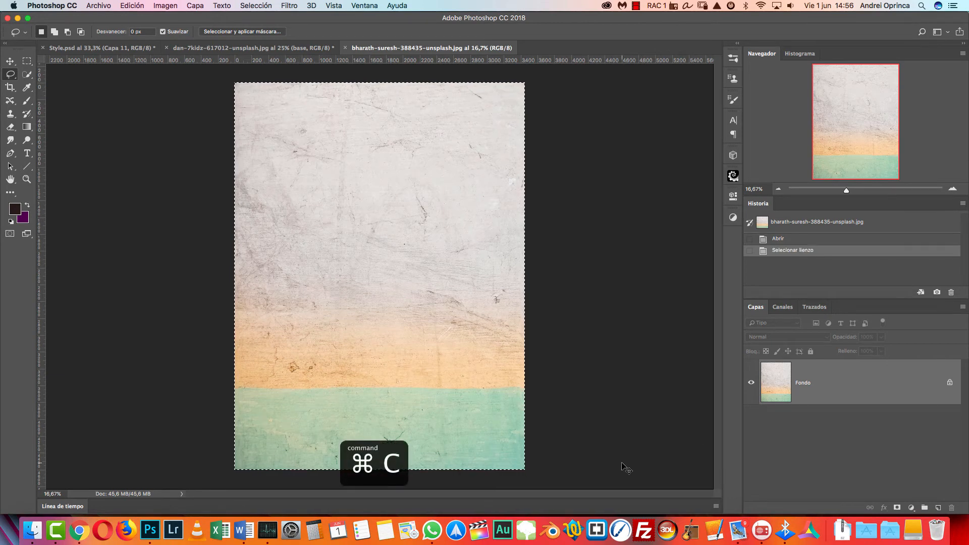
pyautogui.press('super+w')
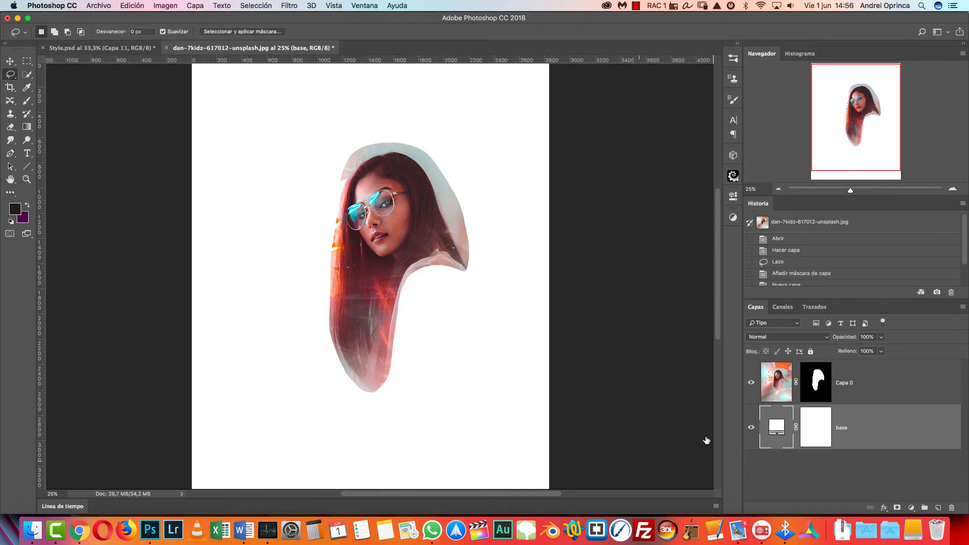
pyautogui.press('super+v')
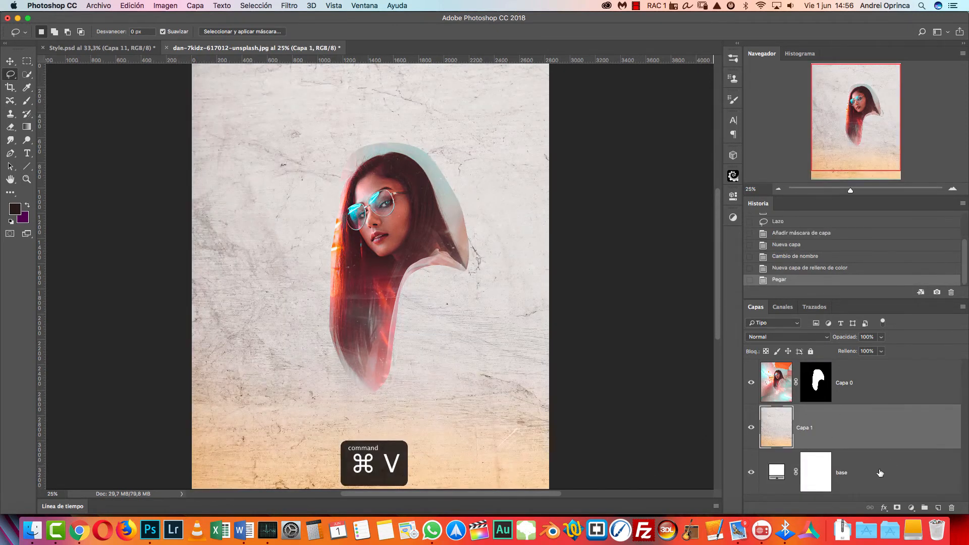
# Step: Fit the wall texture layer over the whole canvas with Free Transform and set its opacity to 25%
pyautogui.click(879, 473)
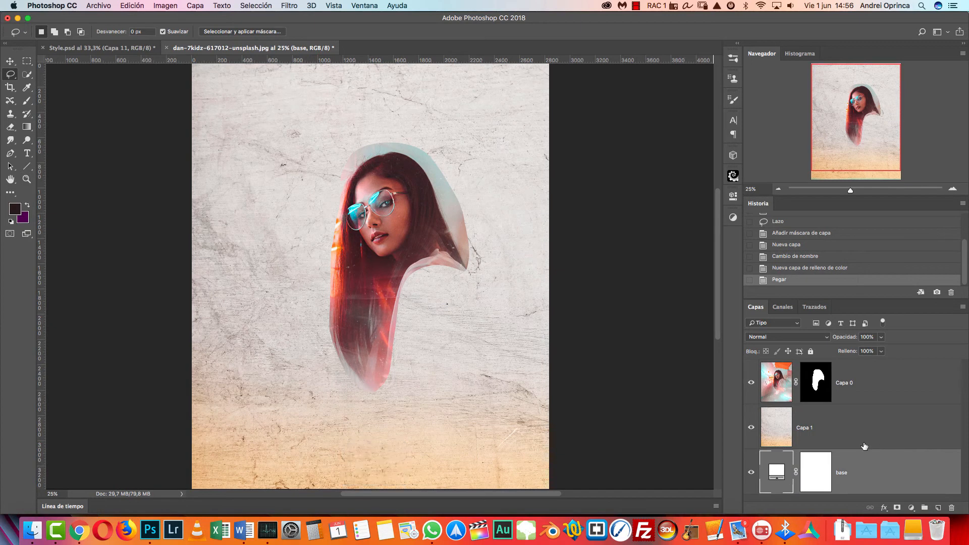
pyautogui.click(848, 429)
pyautogui.press('super+t')
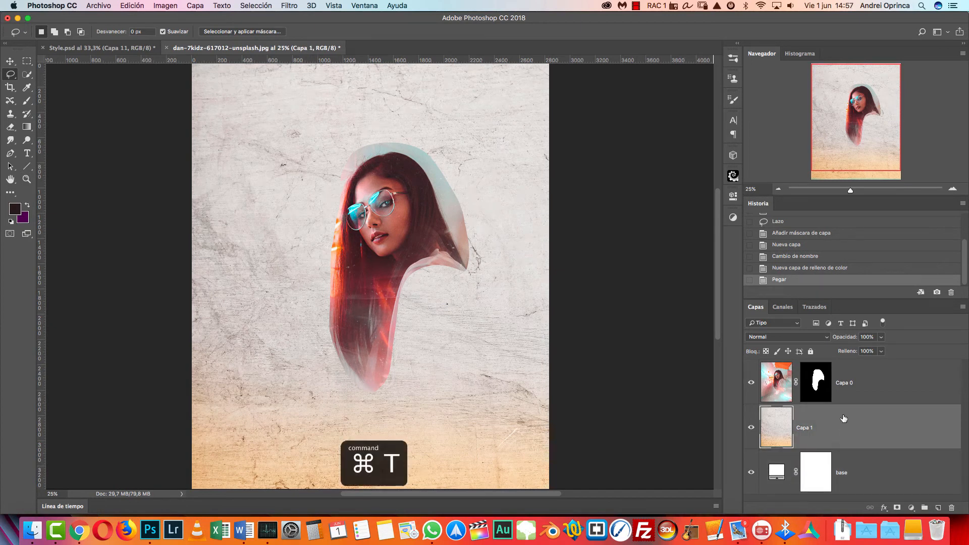
pyautogui.moveTo(469, 264); pyautogui.dragTo(423, 292)
pyautogui.press('Return')
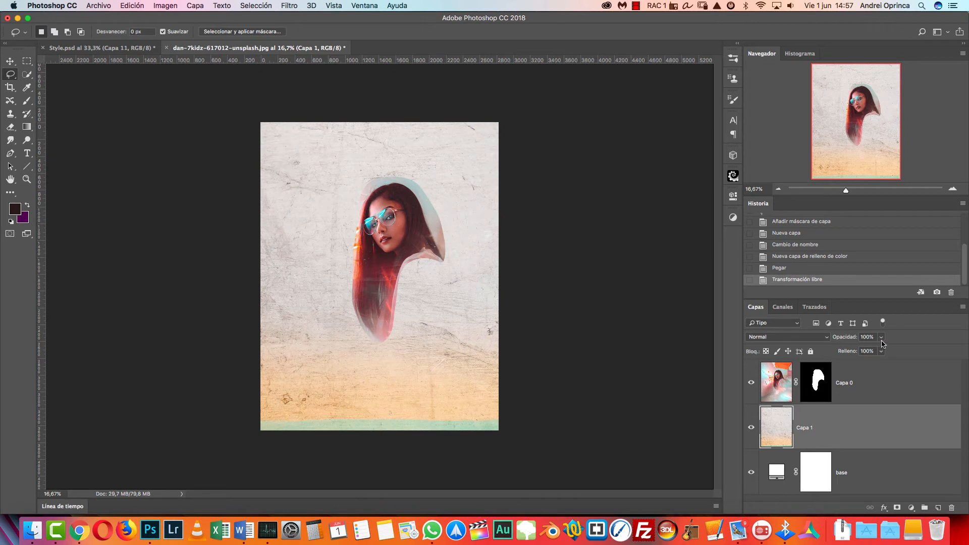
pyautogui.write('25')
pyautogui.press('Return')
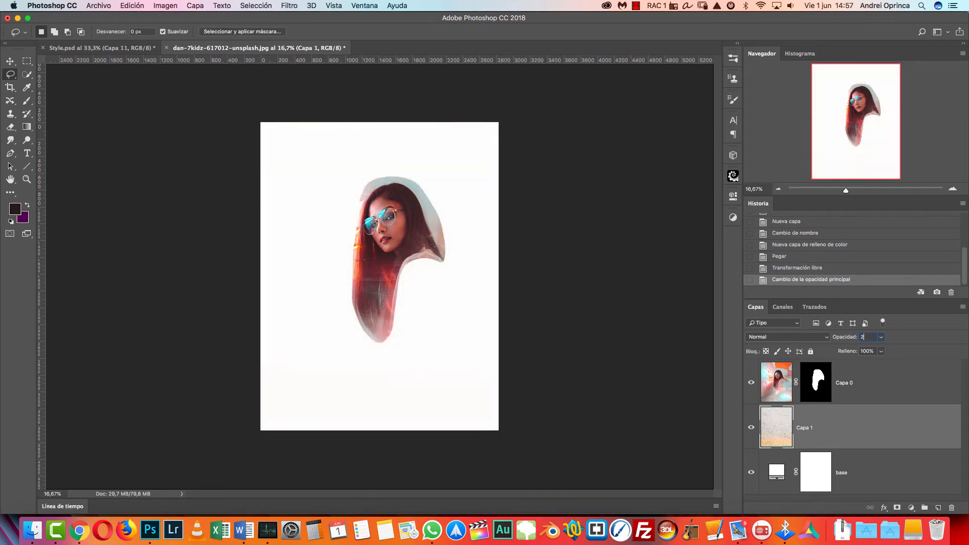
# Step: Examine the faded wall texture around the portrait at close zoom, toggling its visibility to compare the background with and without it
pyautogui.press('super+1')
pyautogui.moveTo(411, 281); pyautogui.dragTo(580, 353)
pyautogui.moveTo(463, 264); pyautogui.dragTo(530, 363)
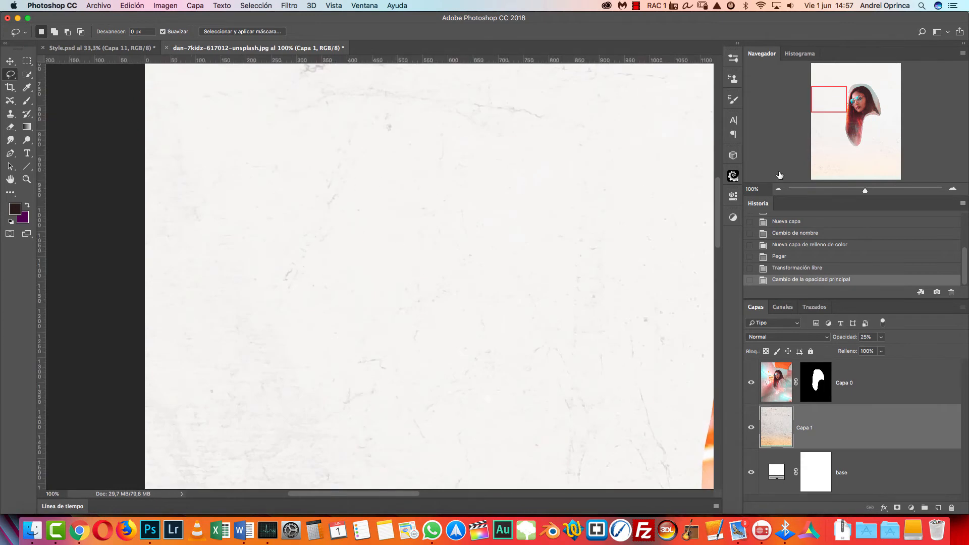
pyautogui.click(778, 188)
pyautogui.press('super+minus')
pyautogui.moveTo(552, 312); pyautogui.dragTo(377, 216)
pyautogui.click(751, 428)
pyautogui.click(752, 428)
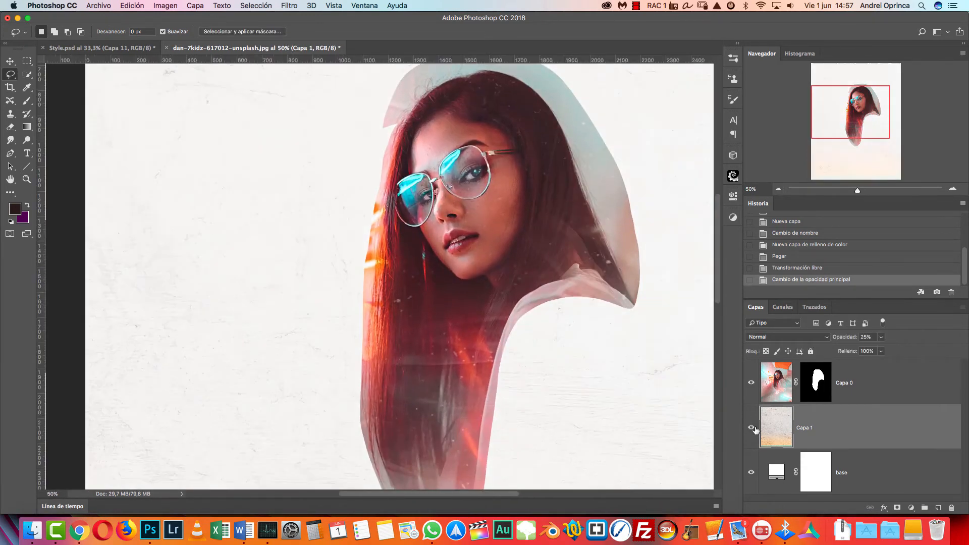
pyautogui.scroll(-3, 530, 307)
pyautogui.hscroll(3, 530, 307)
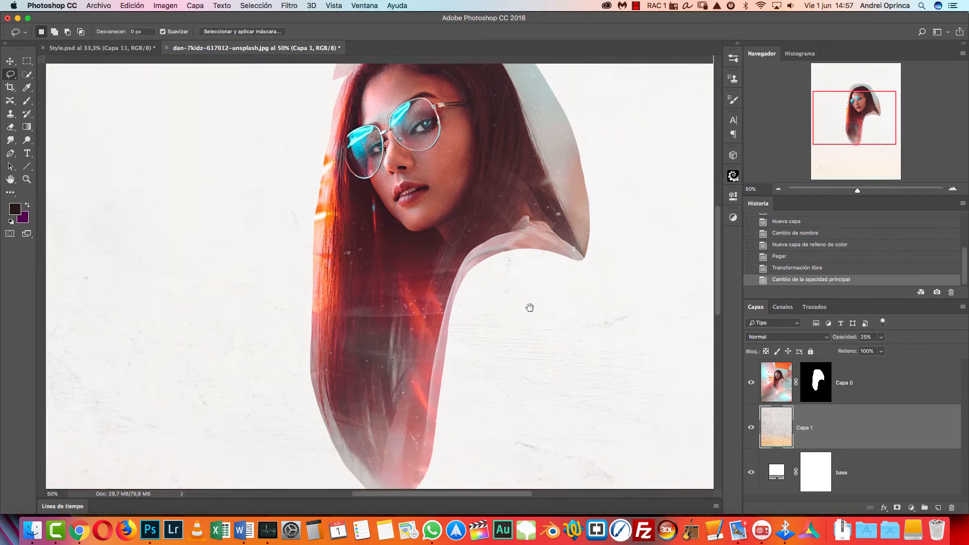
pyautogui.scroll(3, 512, 295)
pyautogui.hscroll(2, 512, 296)
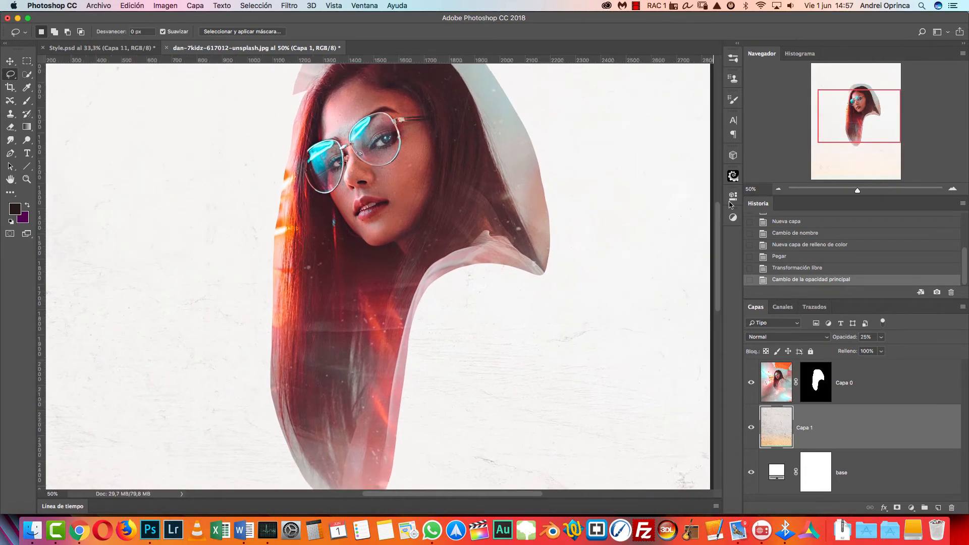
pyautogui.click(778, 189)
pyautogui.click(778, 189)
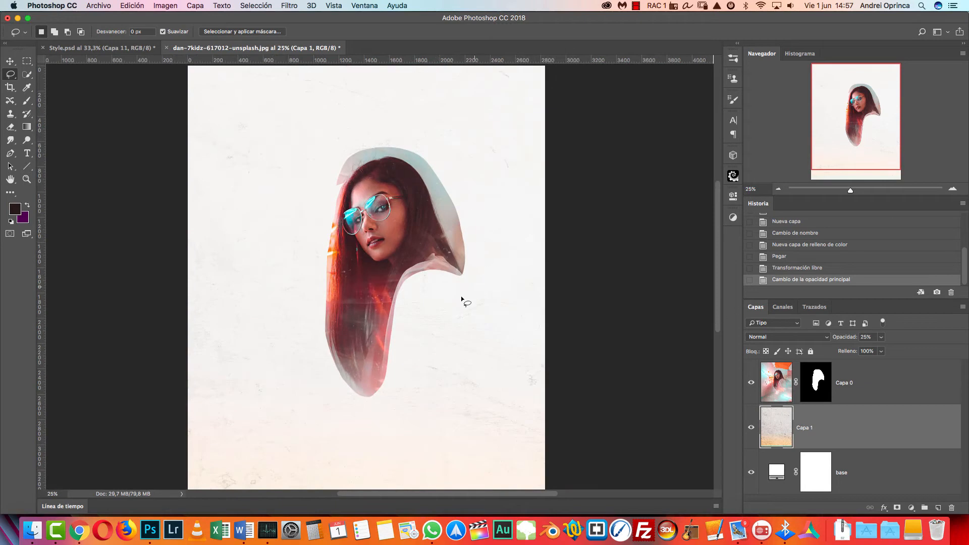
pyautogui.click(951, 189)
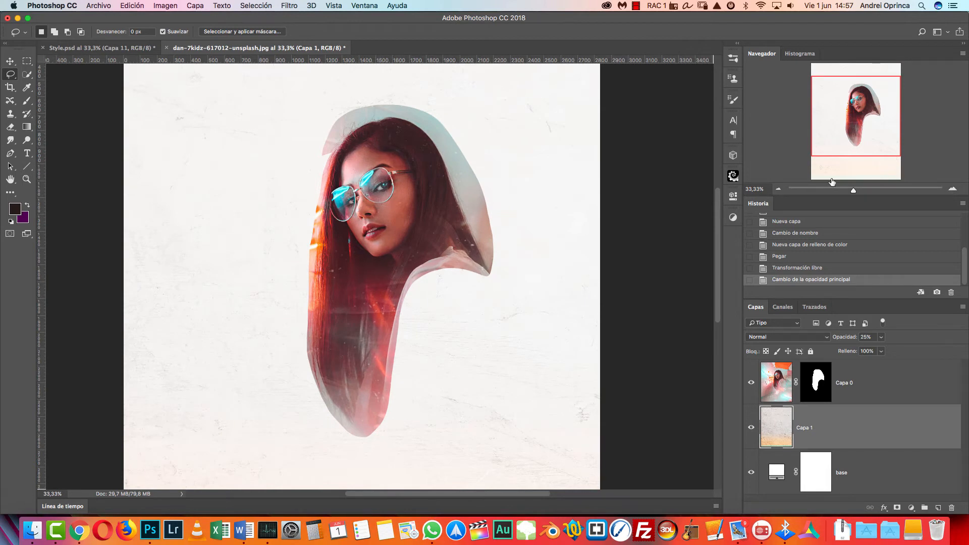
# Step: Import the Watercolor-Brushes .abr file from the Stock folder inside Manipulación 3 into the brush presets
pyautogui.press('b')
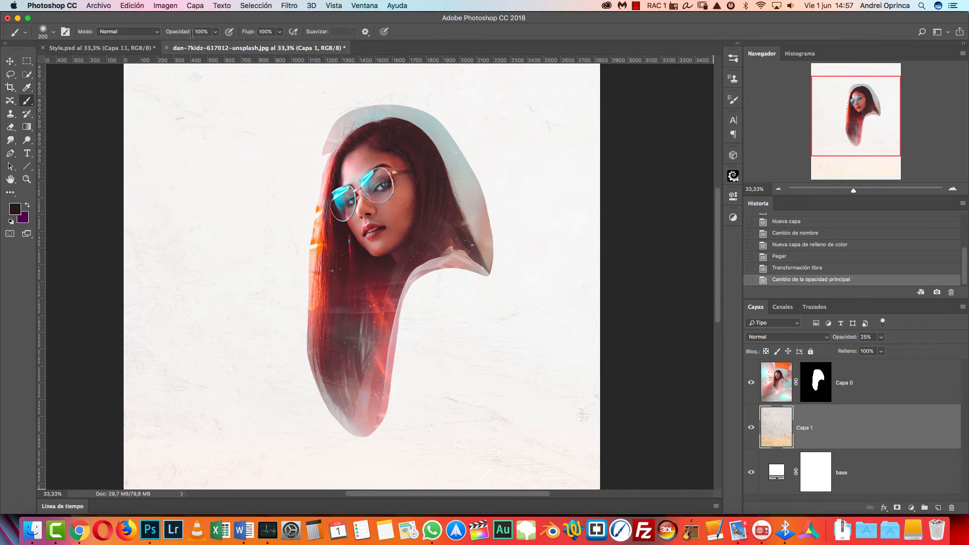
pyautogui.rightClick(426, 182)
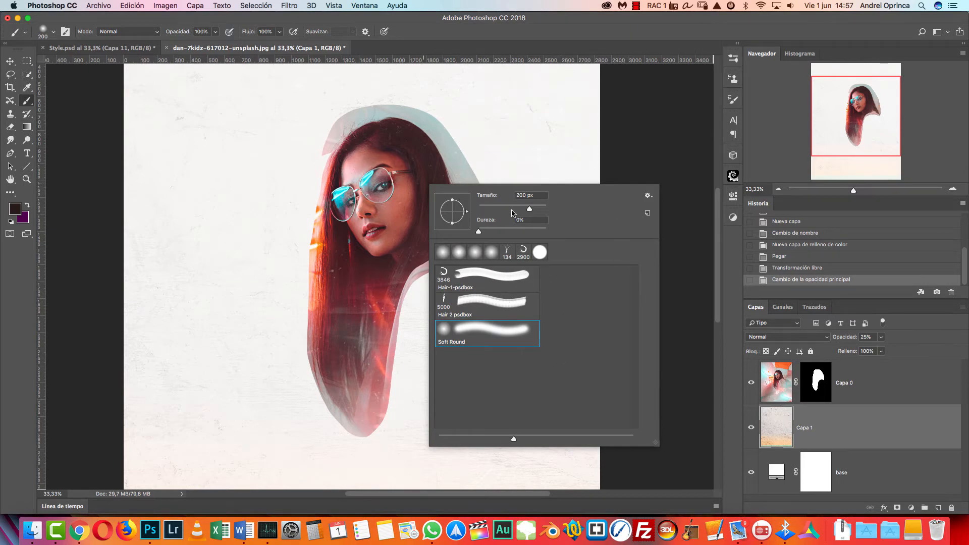
pyautogui.click(649, 197)
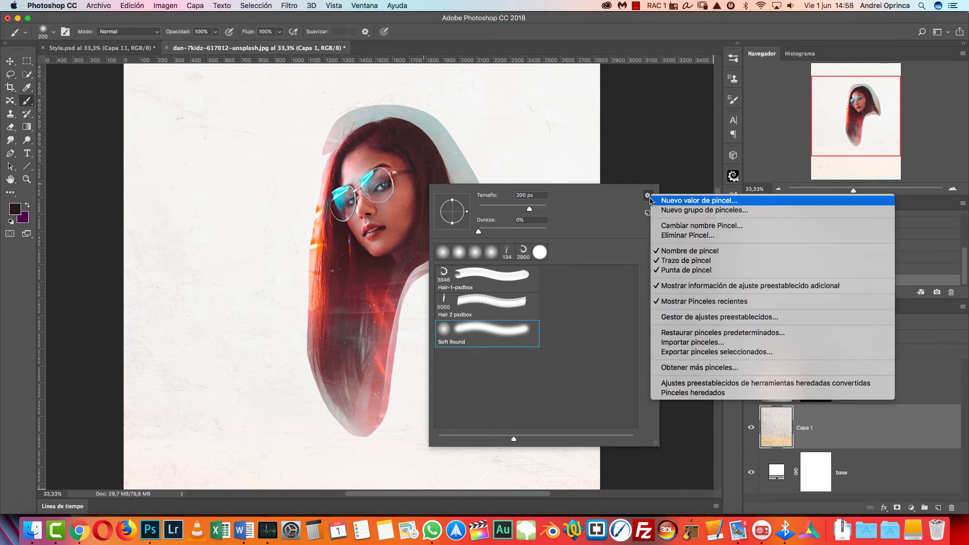
pyautogui.click(685, 343)
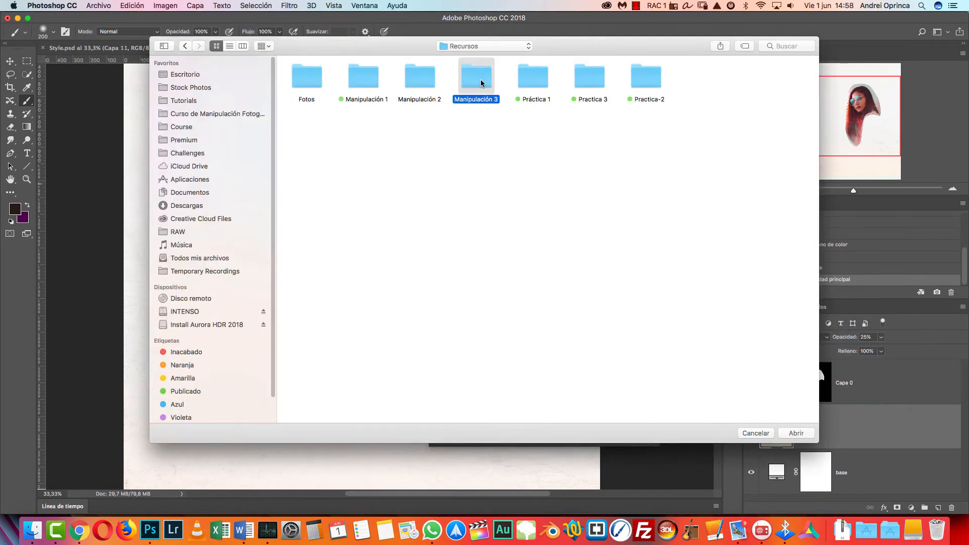
pyautogui.doubleClick(478, 77)
pyautogui.doubleClick(316, 80)
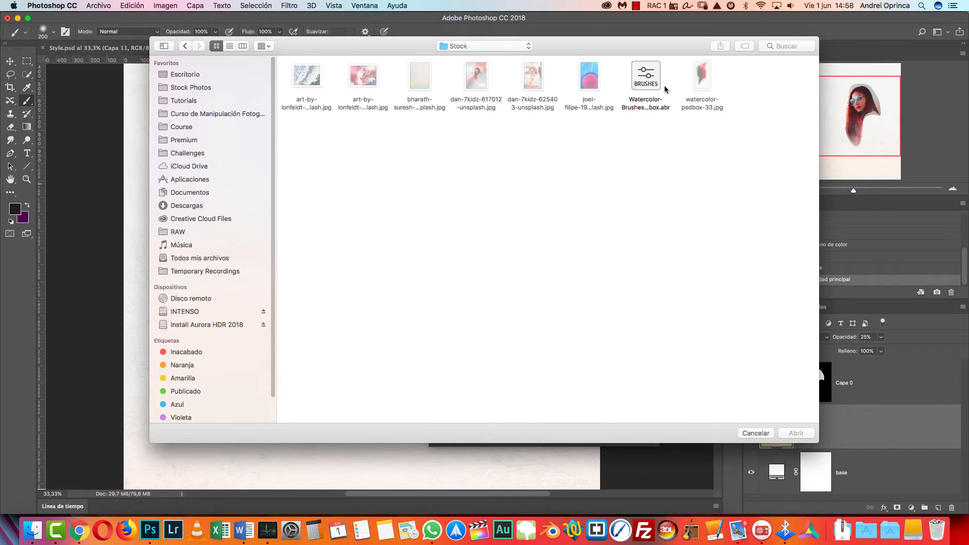
pyautogui.click(650, 81)
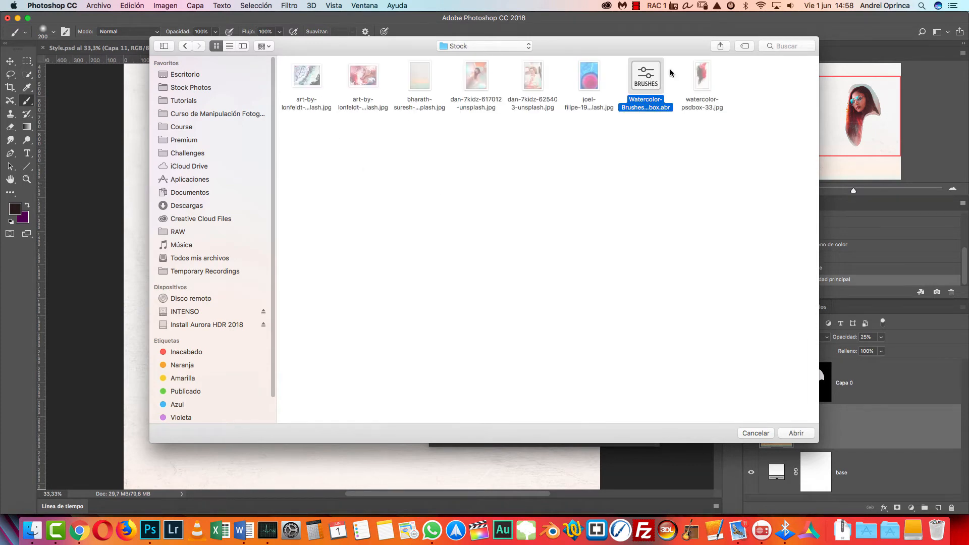
pyautogui.click(796, 433)
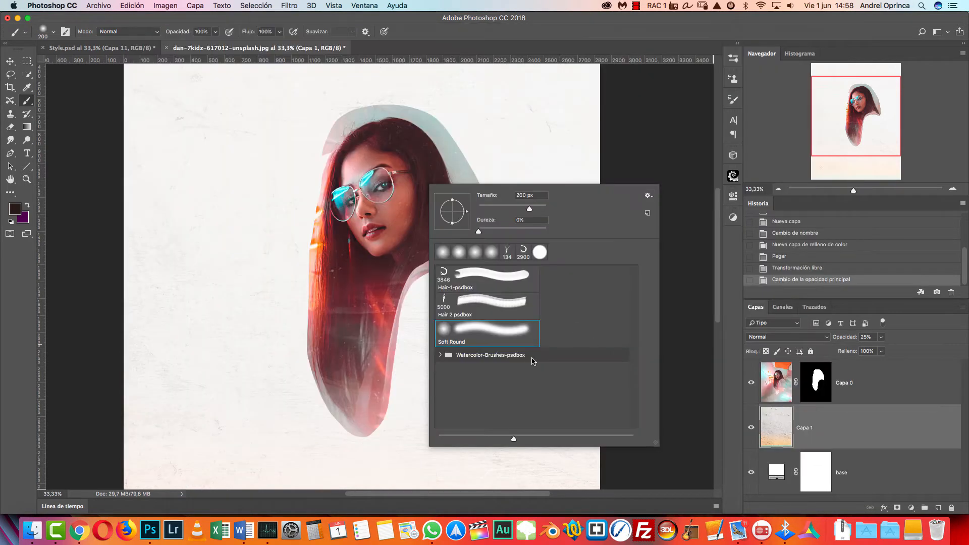
# Step: Choose the psdbox-22 brush from the Watercolor-Brushes-psdbox group and set its size to 1500 px
pyautogui.click(441, 355)
pyautogui.moveTo(634, 279); pyautogui.dragTo(634, 315)
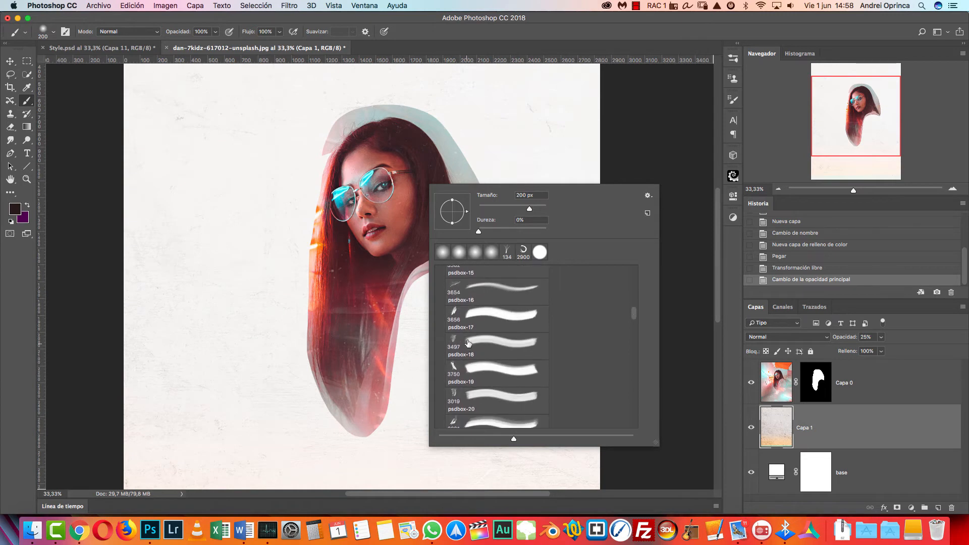
pyautogui.click(454, 318)
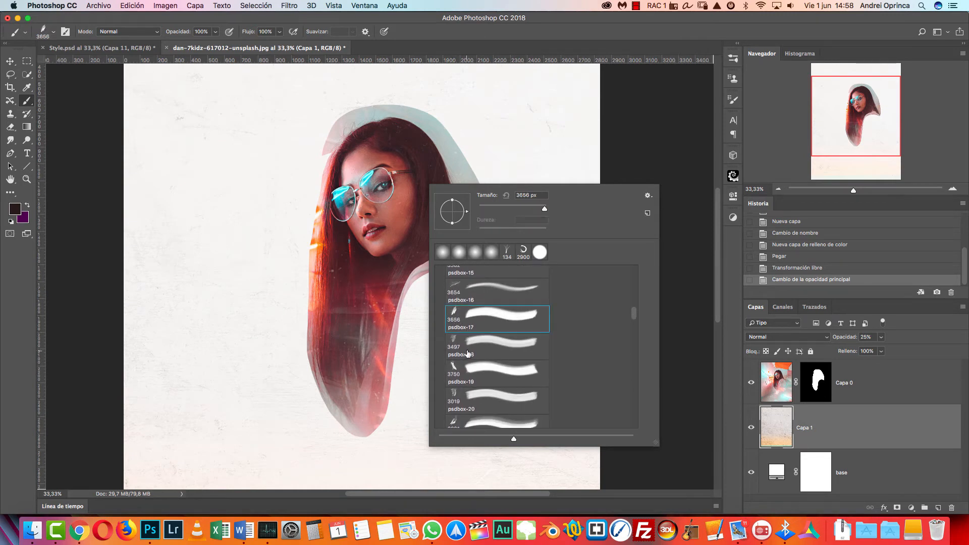
pyautogui.click(458, 394)
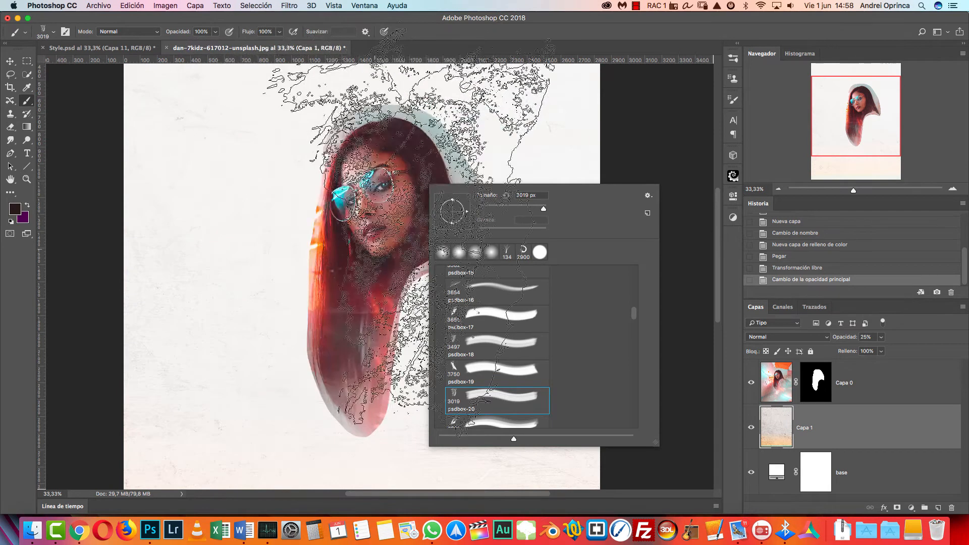
pyautogui.moveTo(636, 314); pyautogui.dragTo(644, 326)
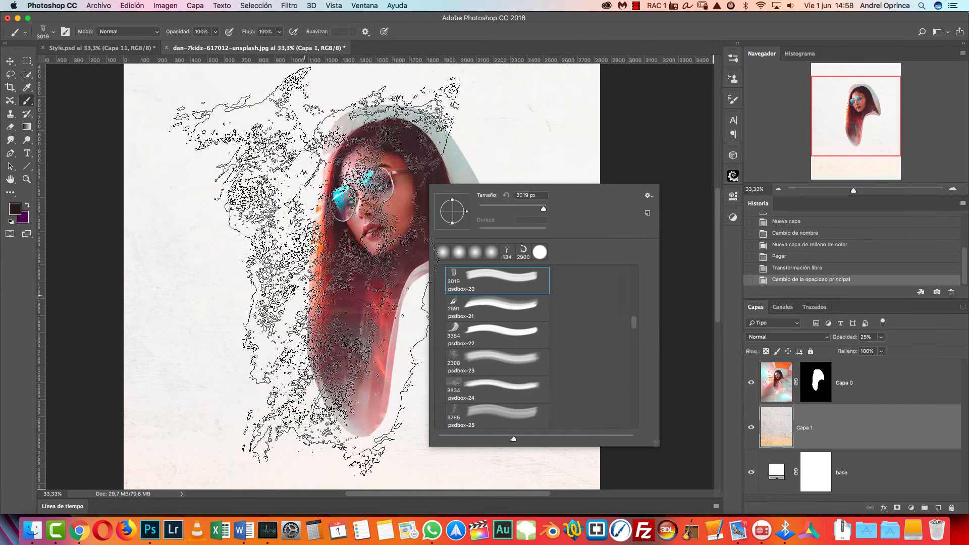
pyautogui.click(458, 334)
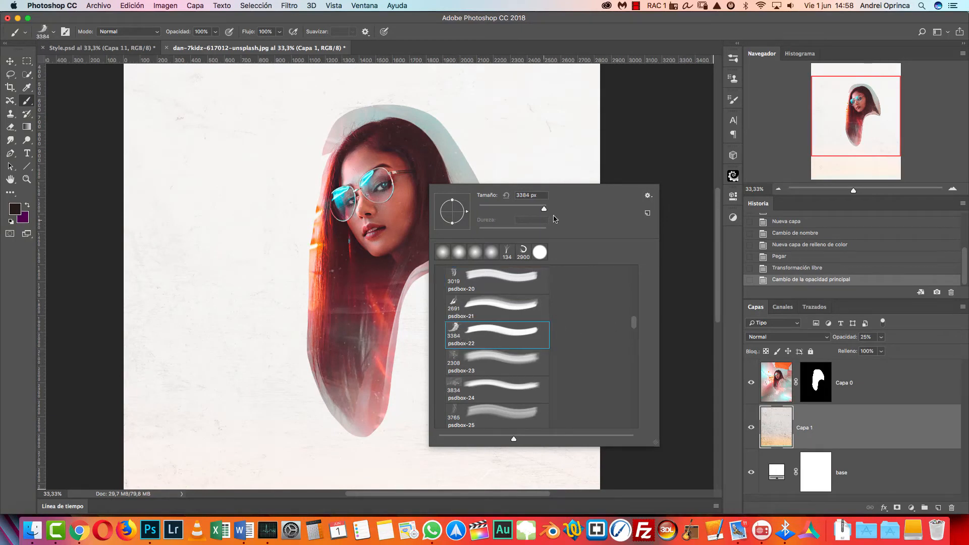
pyautogui.moveTo(543, 211); pyautogui.dragTo(539, 209)
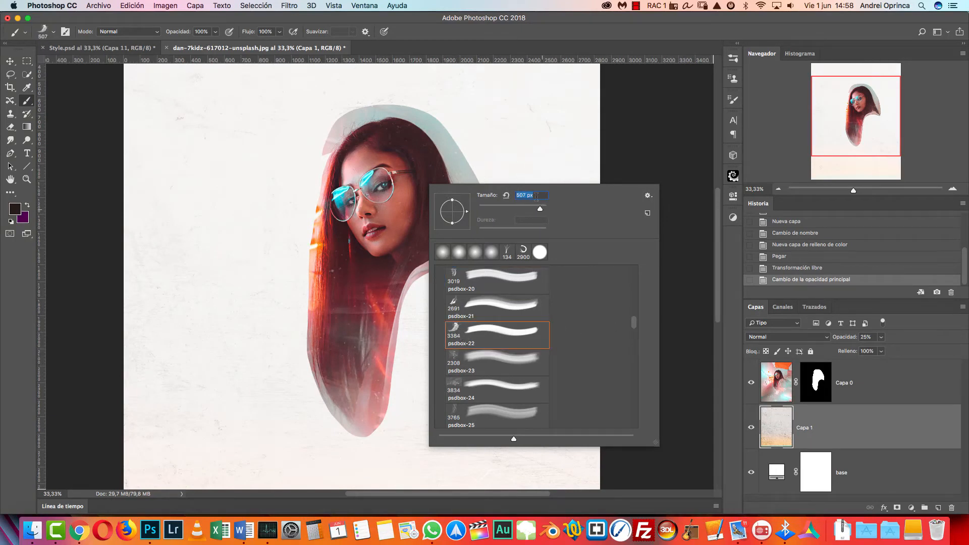
pyautogui.write('1500')
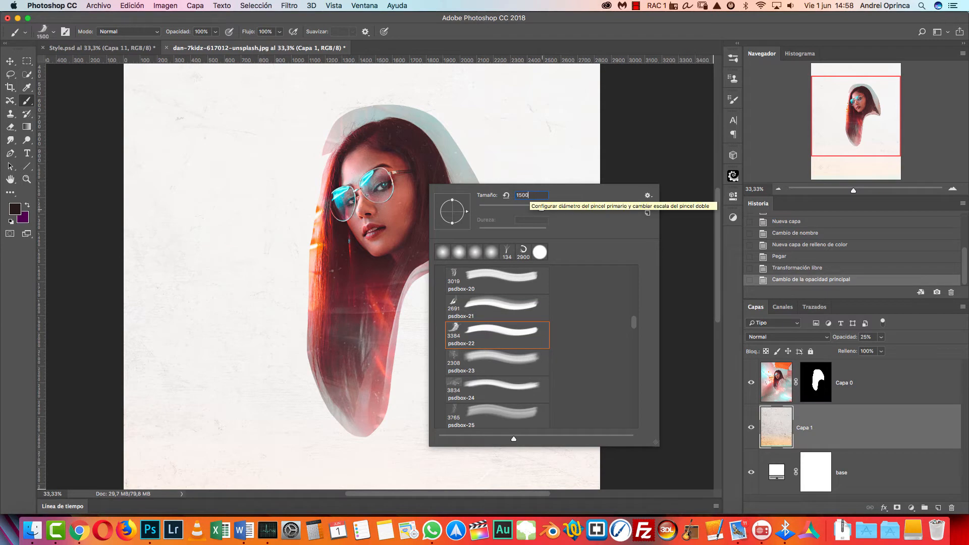
pyautogui.press('Return')
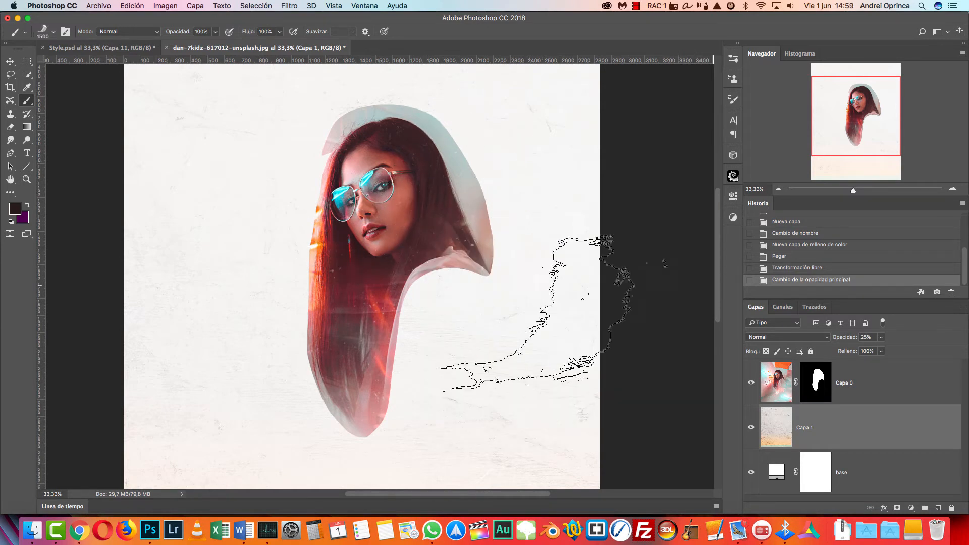
# Step: Target the portrait layer's mask, make white the foreground color, and show the mask alone on the canvas
pyautogui.click(817, 386)
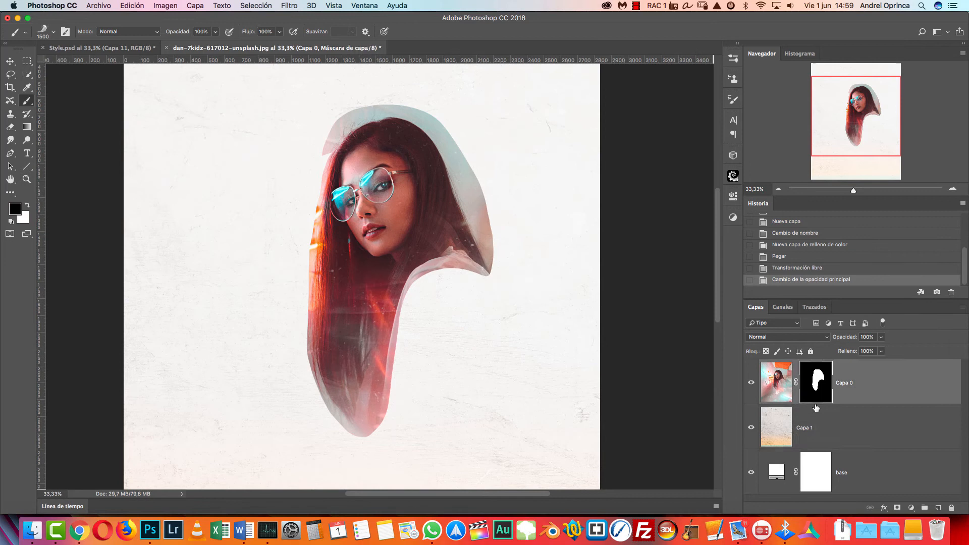
pyautogui.click(28, 207)
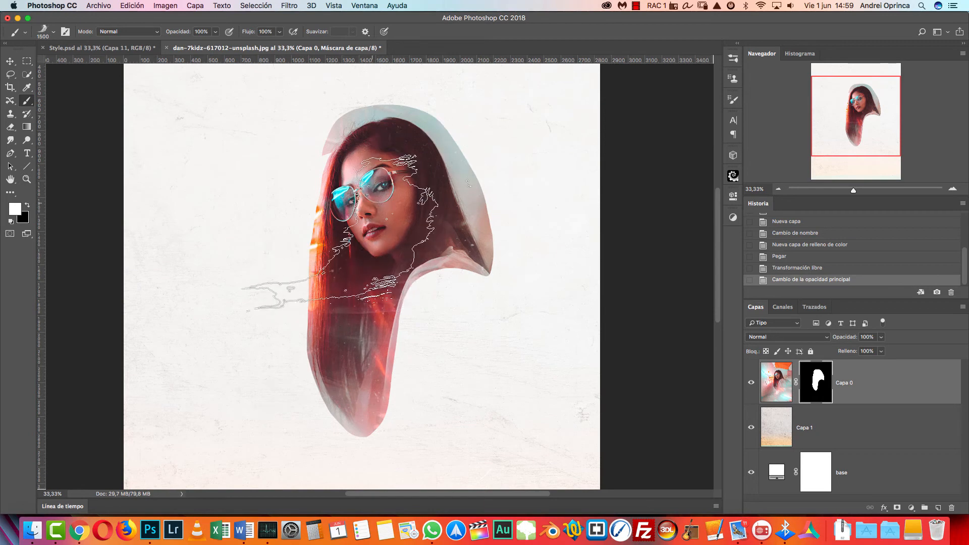
pyautogui.keyDown('alt'); pyautogui.click(826, 379); pyautogui.keyUp('alt')
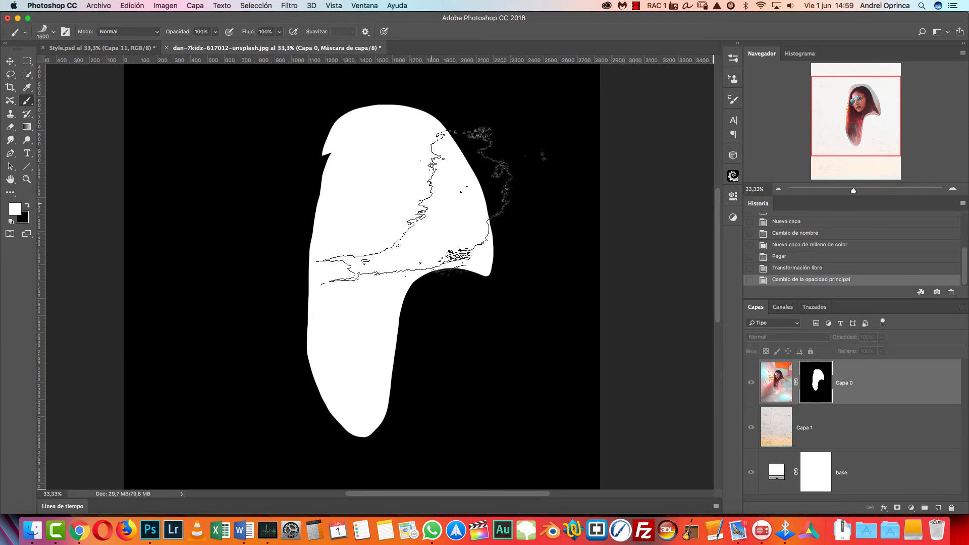
pyautogui.moveTo(414, 206); pyautogui.dragTo(444, 215)
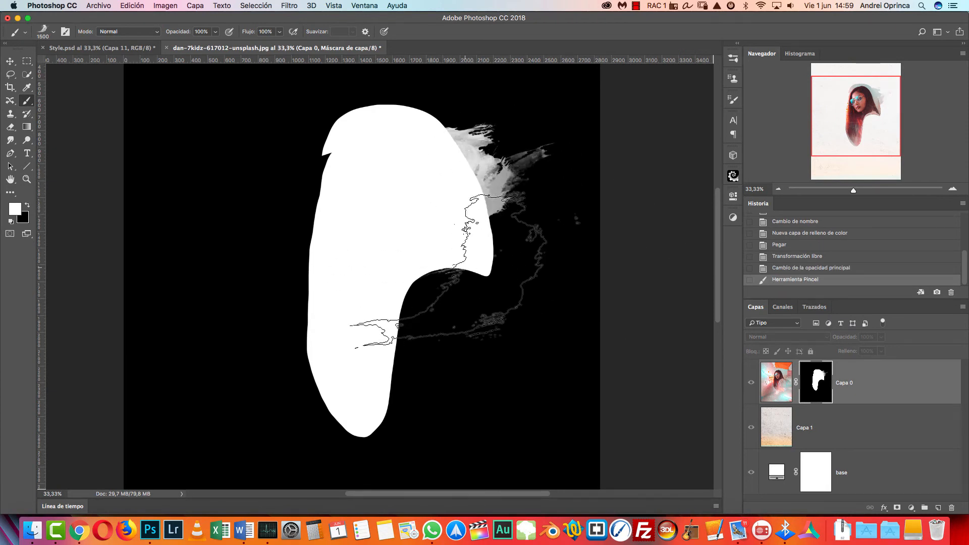
pyautogui.press('super+z')
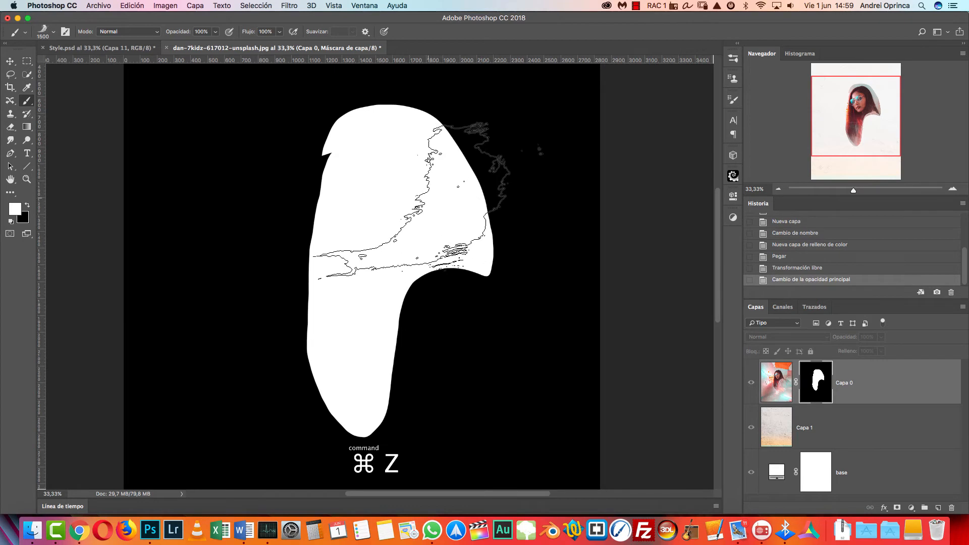
pyautogui.moveTo(417, 204); pyautogui.dragTo(457, 201)
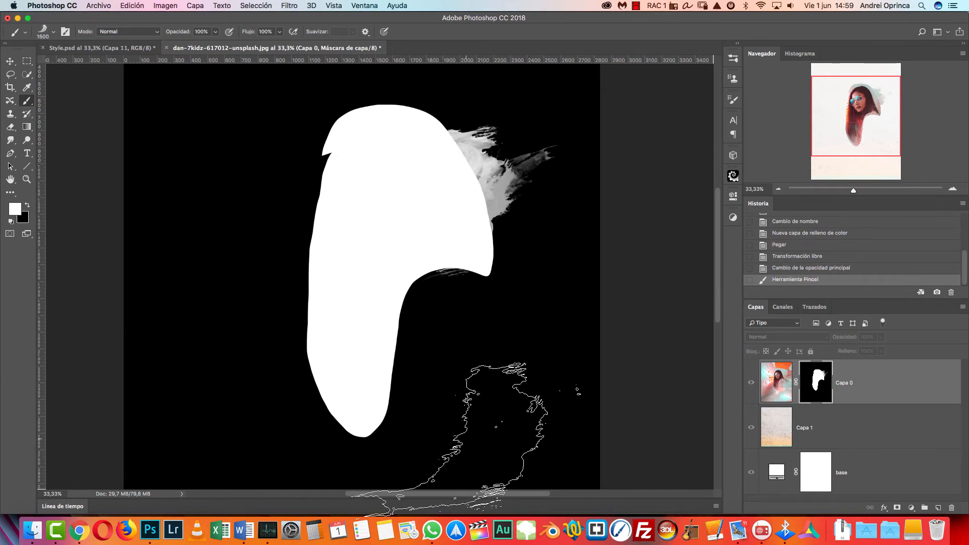
pyautogui.press('super+z')
# Step: Stamp the watercolor brush repeatedly in white over the mask's upper right edge, and return to the normal image view
pyautogui.tripleClick(445, 192)
pyautogui.click(445, 192)
pyautogui.click(445, 193)
pyautogui.click(445, 193)
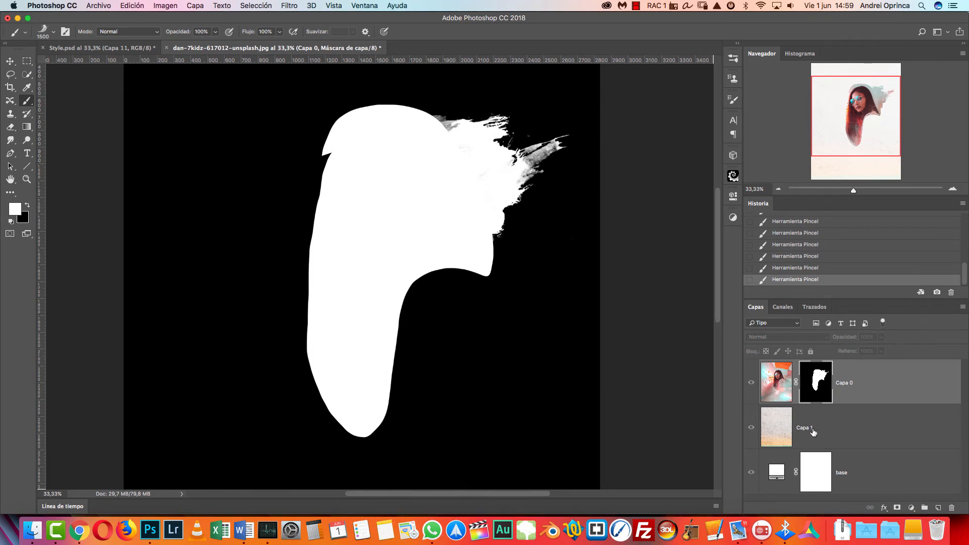
pyautogui.keyDown('alt'); pyautogui.click(816, 387); pyautogui.keyUp('alt')
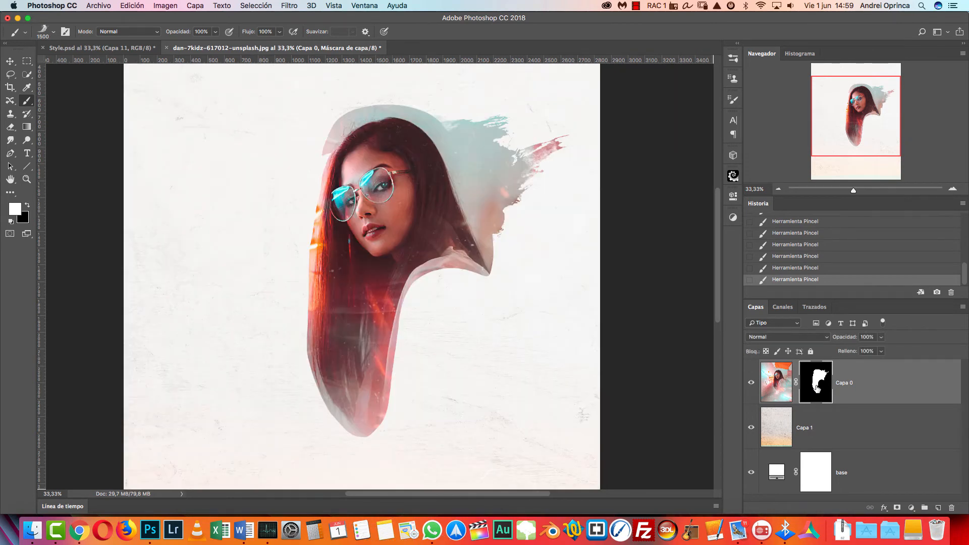
# Step: Rotate the watercolor brush tip and stamp it in white on the portrait mask, revealing splashes beside the hair and below the shoulder
pyautogui.rightClick(458, 250)
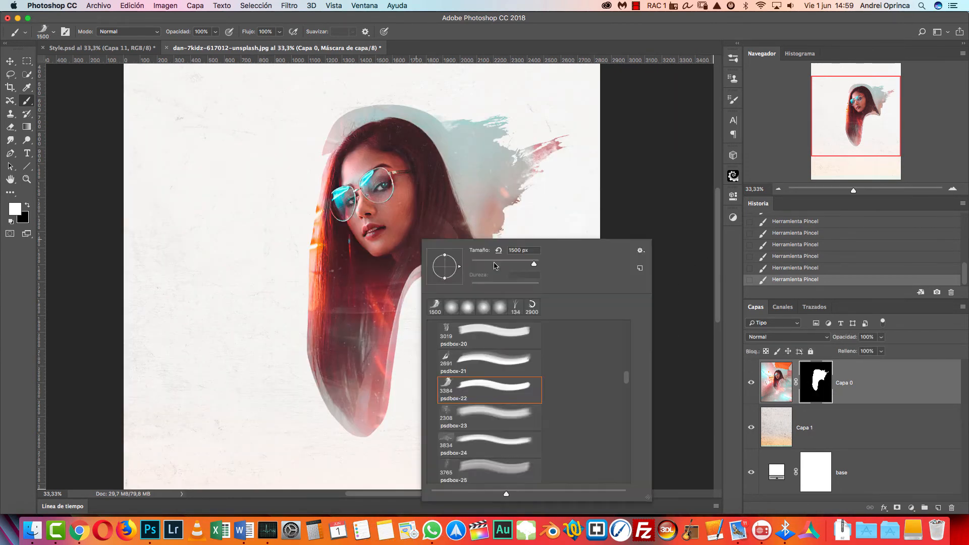
pyautogui.click(807, 374)
pyautogui.click(393, 245)
pyautogui.click(393, 244)
pyautogui.click(393, 245)
pyautogui.click(393, 244)
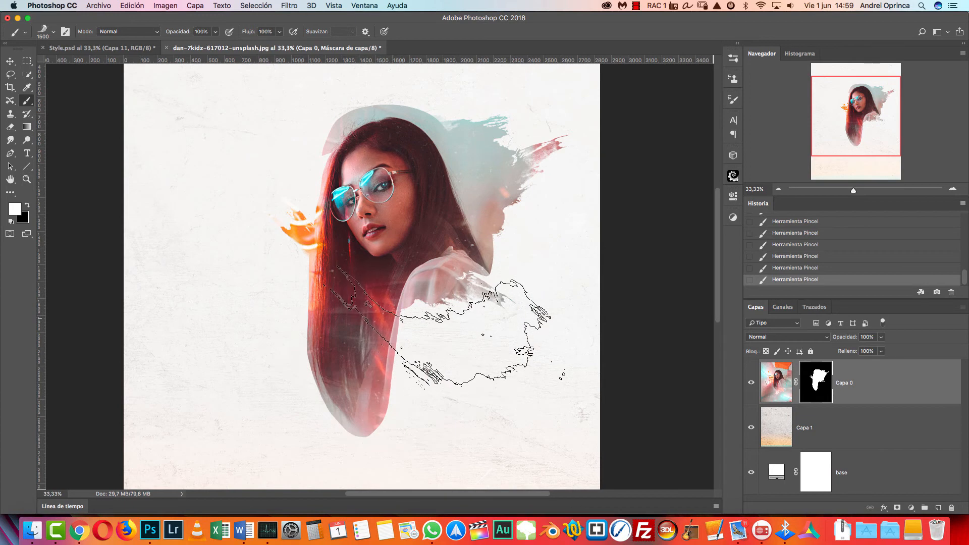
# Step: Try the psdbox-26 watercolor brush at 1667 px, stamping it in white on the portrait mask beside the hair's left edge
pyautogui.rightClick(480, 235)
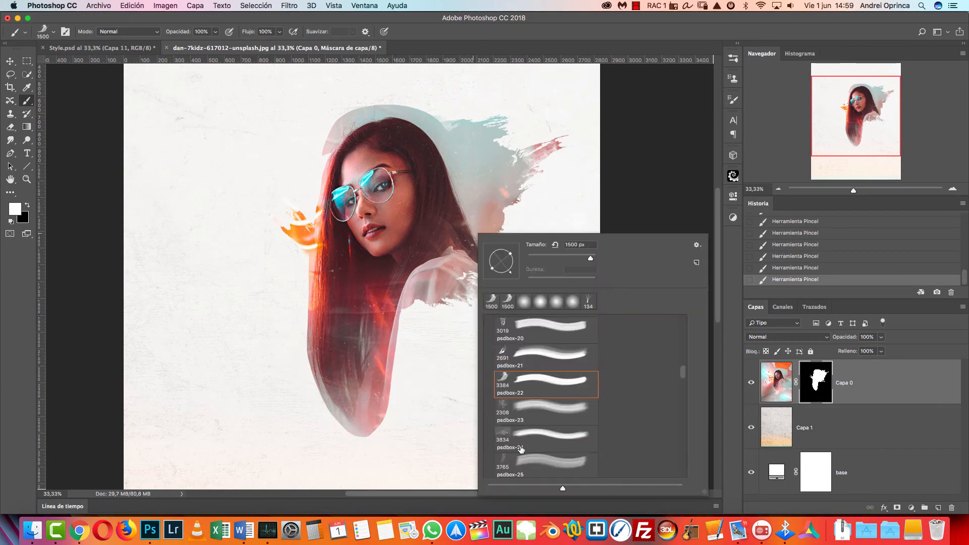
pyautogui.click(514, 459)
pyautogui.scroll(-2, 530, 454)
pyautogui.click(529, 434)
pyautogui.moveTo(593, 259); pyautogui.dragTo(592, 261)
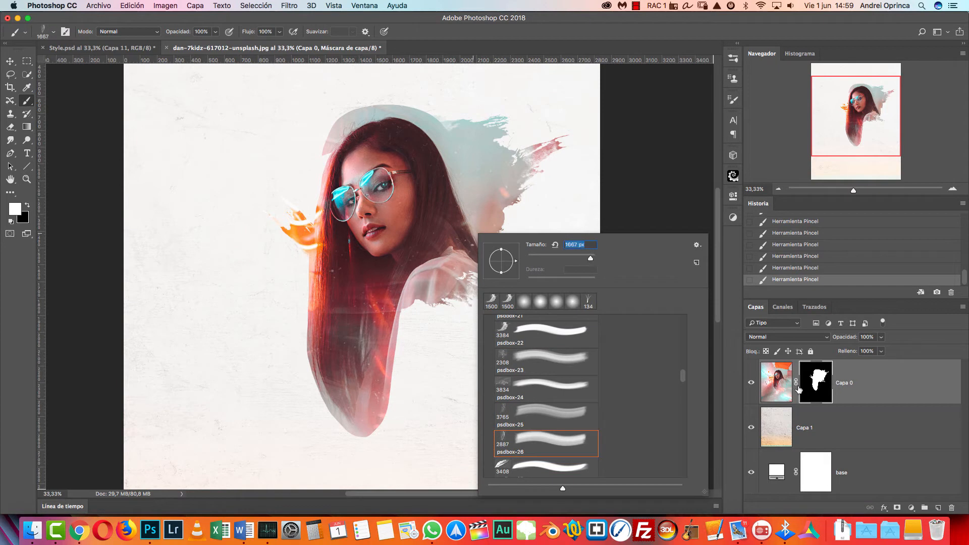
pyautogui.click(818, 376)
pyautogui.click(323, 294)
pyautogui.click(322, 294)
pyautogui.click(323, 294)
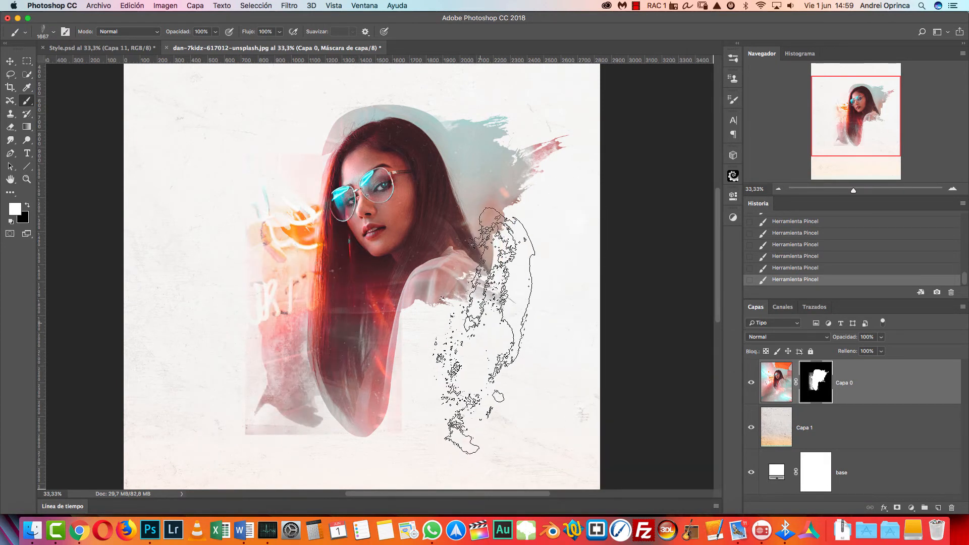
# Step: Undo the white psdbox-26 stamps on the portrait mask
pyautogui.press('alt+super+z')
pyautogui.press('alt+super+z')
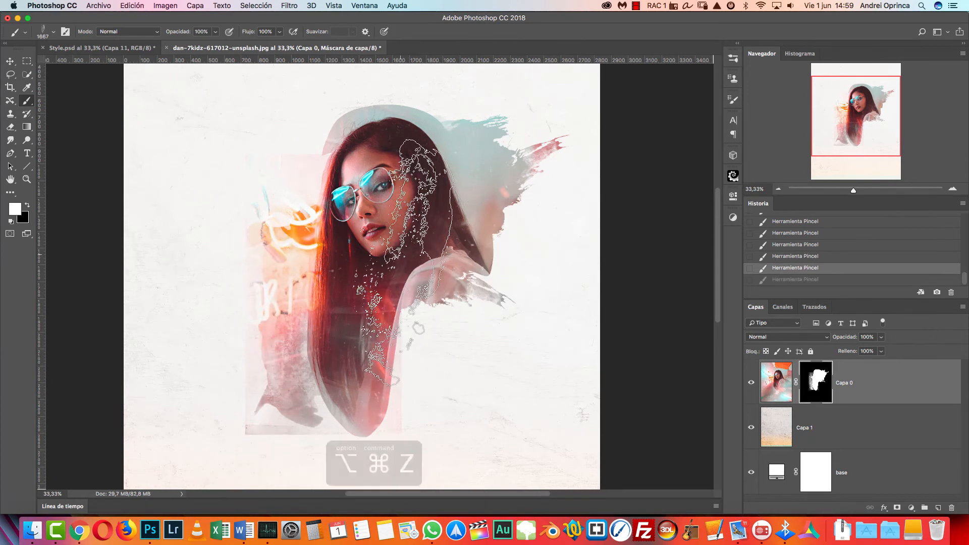
pyautogui.press('alt+super+z')
pyautogui.press('alt+super+z')
pyautogui.press('alt+super+z')
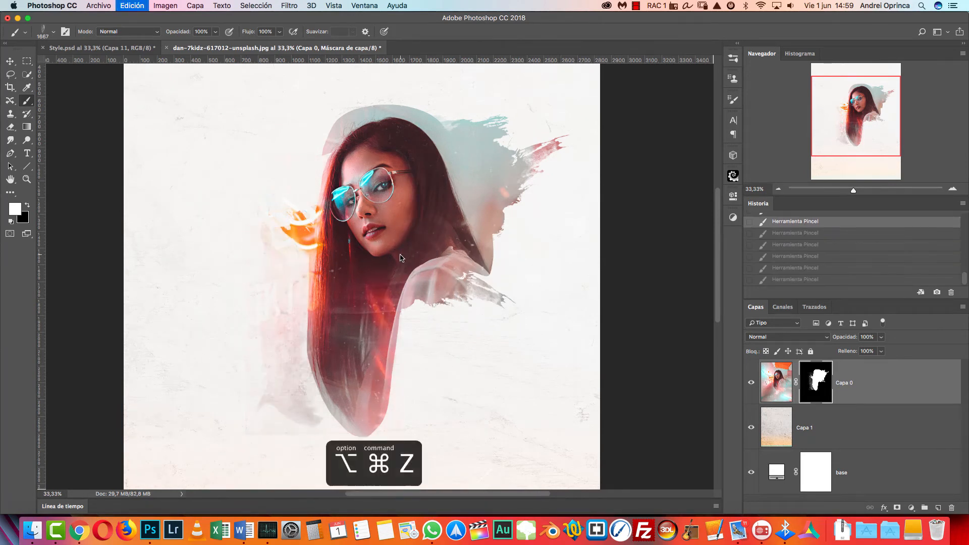
# Step: Choose the psdbox-29 watercolor brush and enlarge it to 1100 px
pyautogui.rightClick(406, 254)
pyautogui.scroll(2, 487, 436)
pyautogui.click(475, 442)
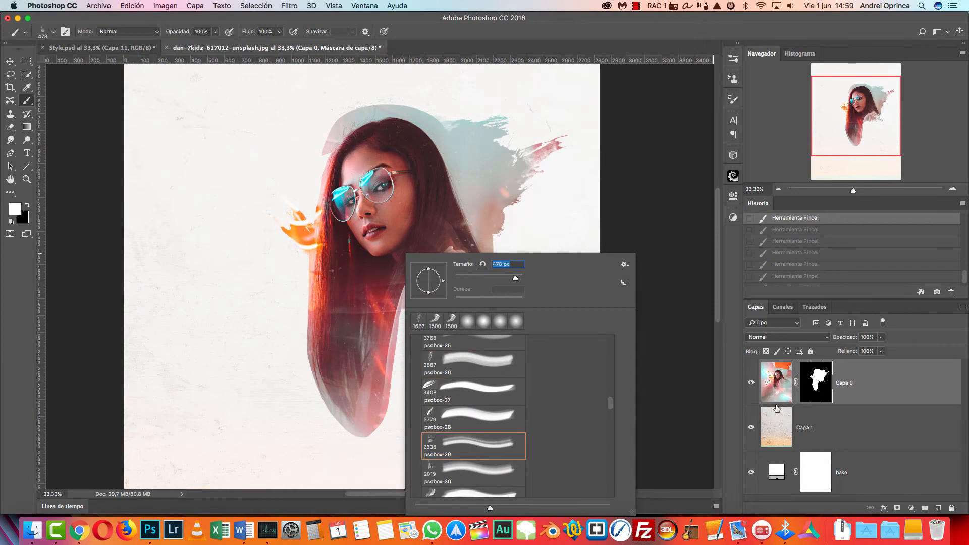
pyautogui.write('700')
pyautogui.press('Return')
pyautogui.press(']')
pyautogui.press(']')
pyautogui.press(']')
pyautogui.press(']')
# Step: Stamp the mask in white below the shoulder, and in black over the splash to the right of the hair
pyautogui.click(406, 312)
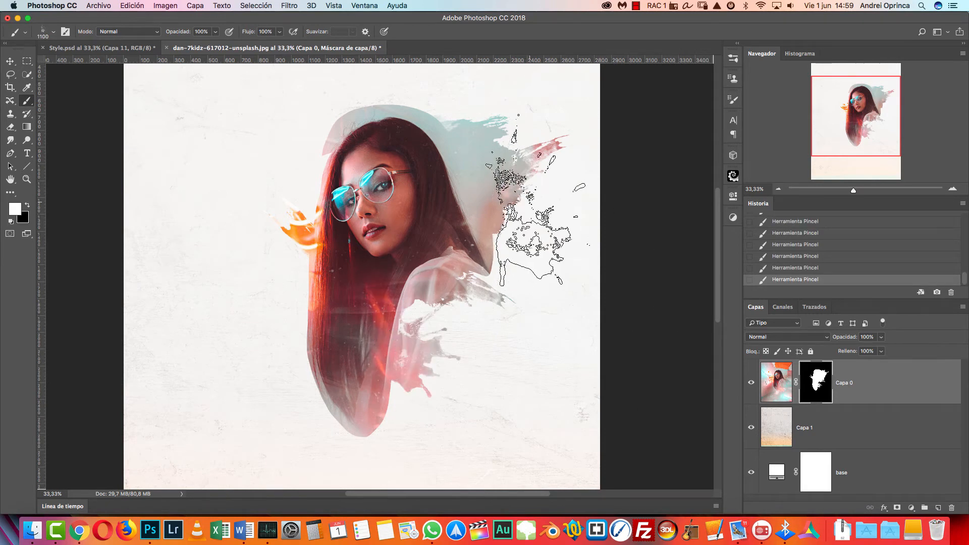
pyautogui.click(27, 205)
pyautogui.click(503, 212)
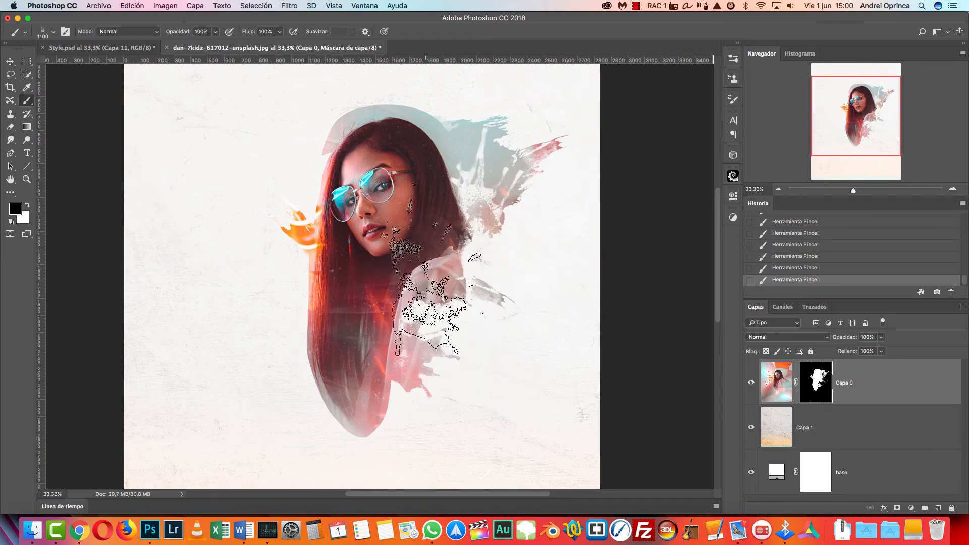
# Step: Choose the psdbox-31 watercolor brush for painting on the portrait layer's mask
pyautogui.rightClick(433, 253)
pyautogui.scroll(-3, 522, 415)
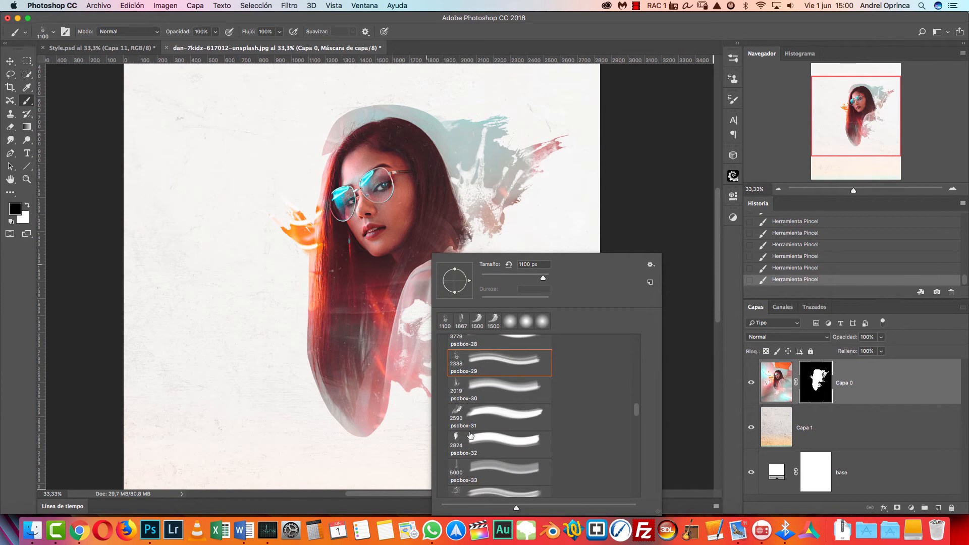
pyautogui.click(463, 412)
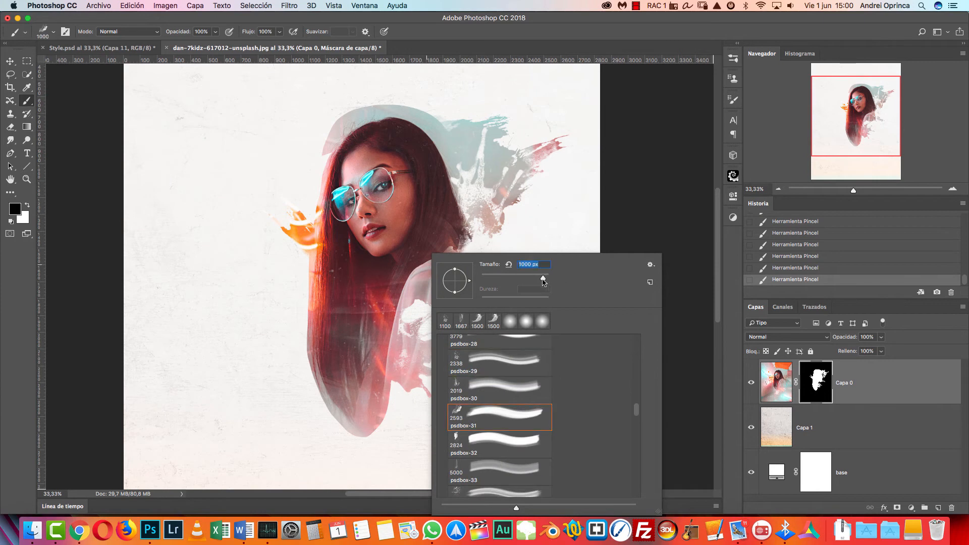
pyautogui.click(818, 391)
pyautogui.press(']')
pyautogui.press(']')
pyautogui.press(']')
# Step: Rotate the brush tip, enlarge it to 1400 px, and stamp it in white along the portrait's left and lower edges
pyautogui.rightClick(317, 287)
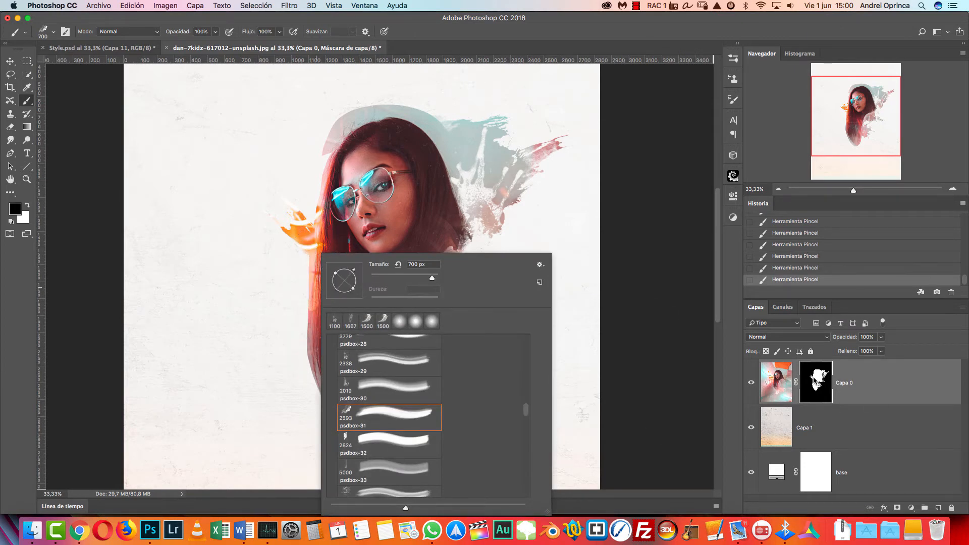
pyautogui.click(814, 381)
pyautogui.press(']')
pyautogui.press(']')
pyautogui.press(']')
pyautogui.press(']')
pyautogui.press(']')
pyautogui.press(']')
pyautogui.press(']')
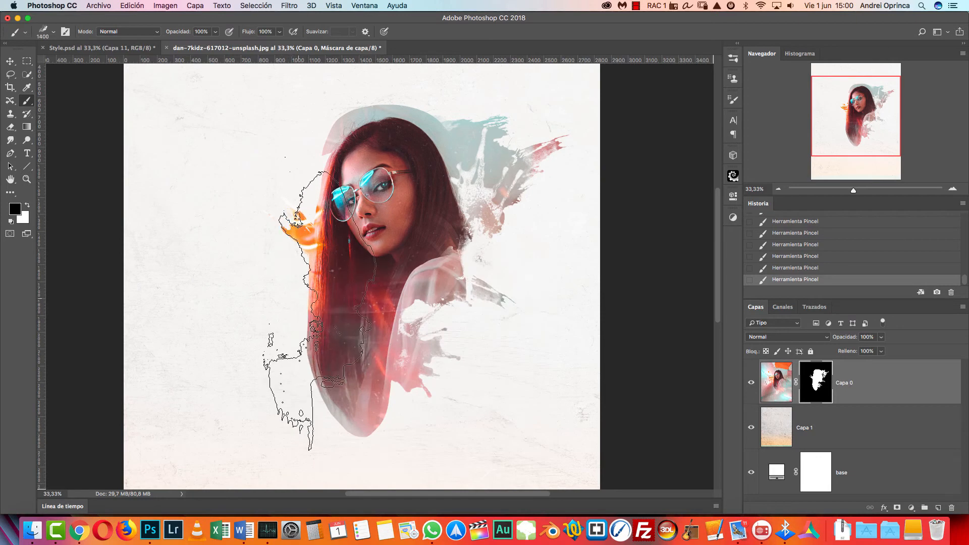
pyautogui.press('x')
pyautogui.moveTo(319, 311)
pyautogui.mouseDown()
pyautogui.moveTo(311, 303)
pyautogui.moveTo(298, 323)
pyautogui.mouseUp()
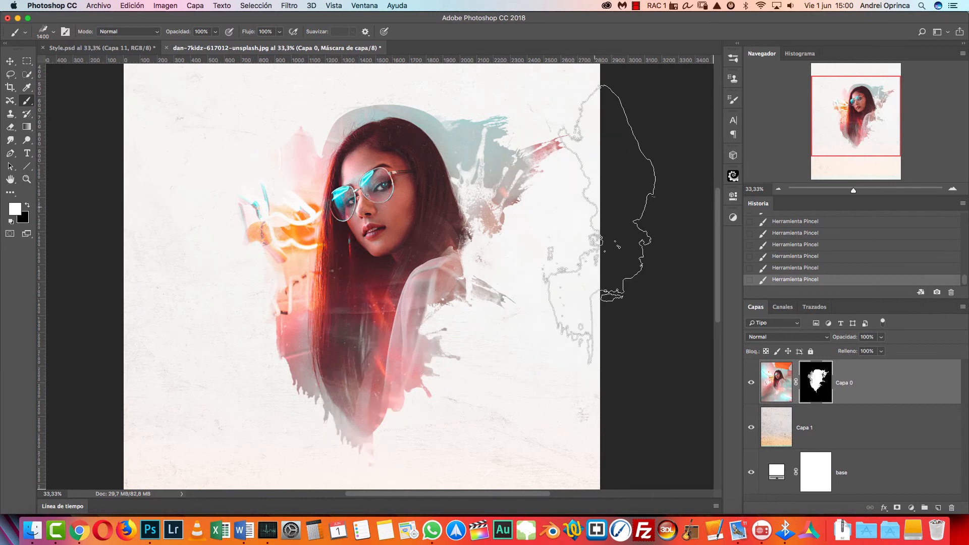
# Step: Choose a splatter brush at 1000 px and stamp it in black over the splashes on both sides of the portrait
pyautogui.rightClick(356, 258)
pyautogui.scroll(-3, 492, 389)
pyautogui.click(402, 409)
pyautogui.moveTo(477, 279); pyautogui.dragTo(475, 280)
pyautogui.press('Return')
pyautogui.press('x')
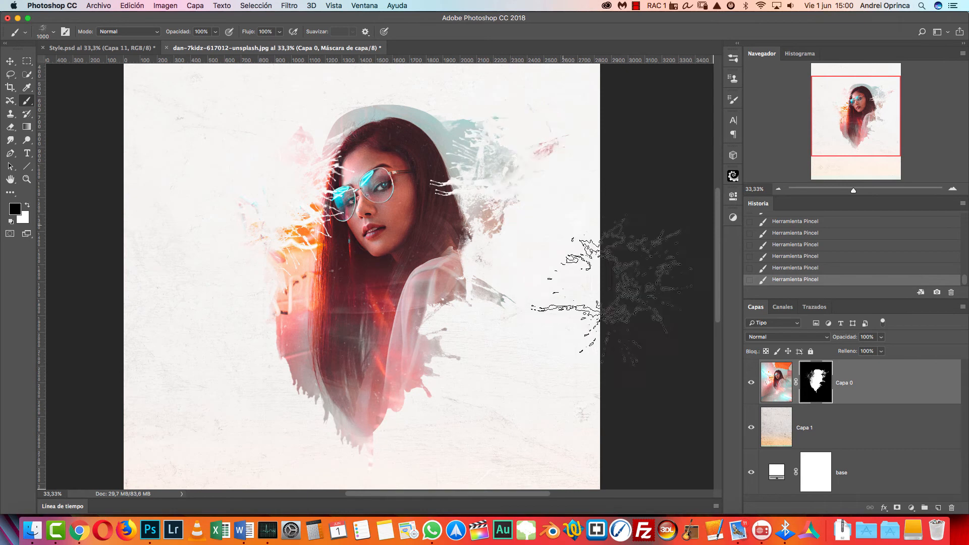
# Step: Choose the 3089 px psdbox-42 brush, reduce it to 1667 px, and stamp it in black to trim the portrait's outer side edges
pyautogui.rightClick(433, 255)
pyautogui.scroll(-5, 528, 440)
pyautogui.click(490, 433)
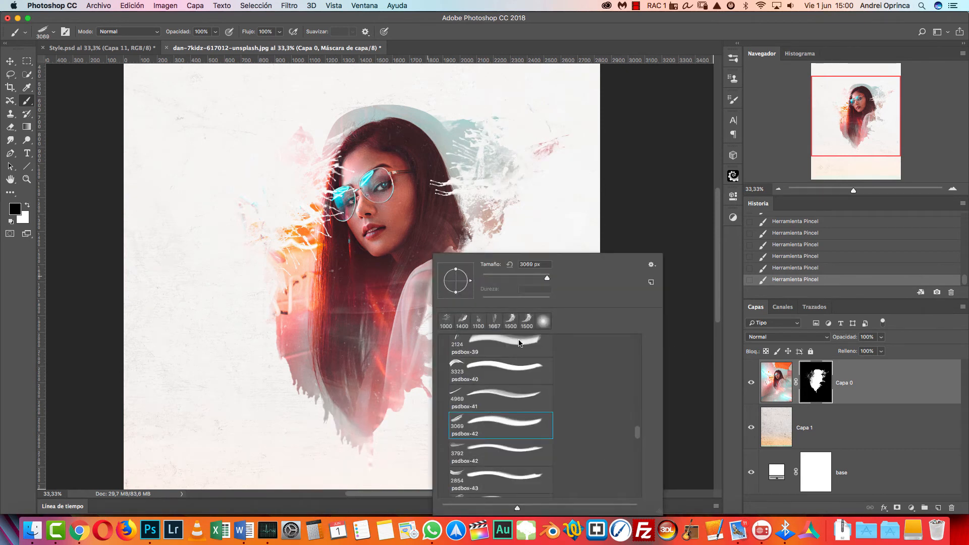
pyautogui.moveTo(551, 282); pyautogui.dragTo(546, 279)
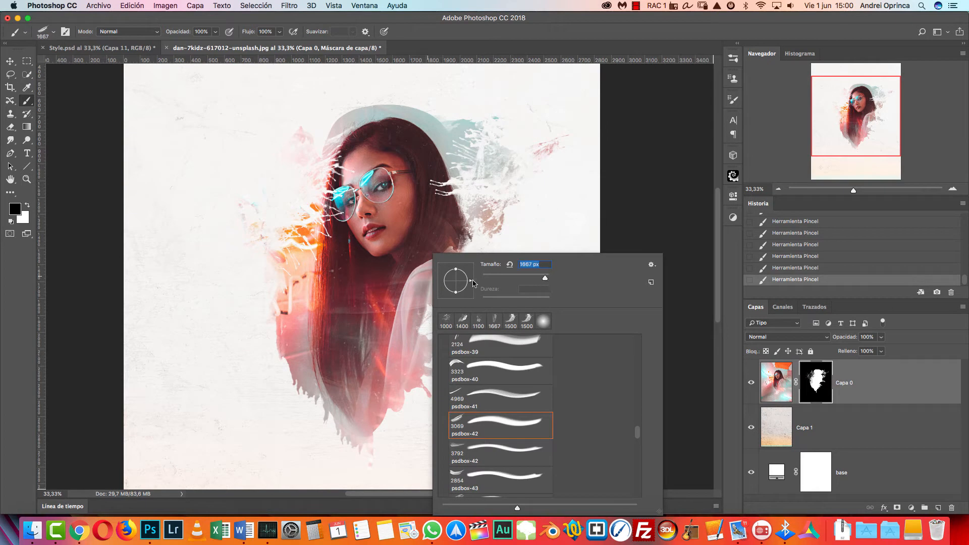
pyautogui.click(505, 168)
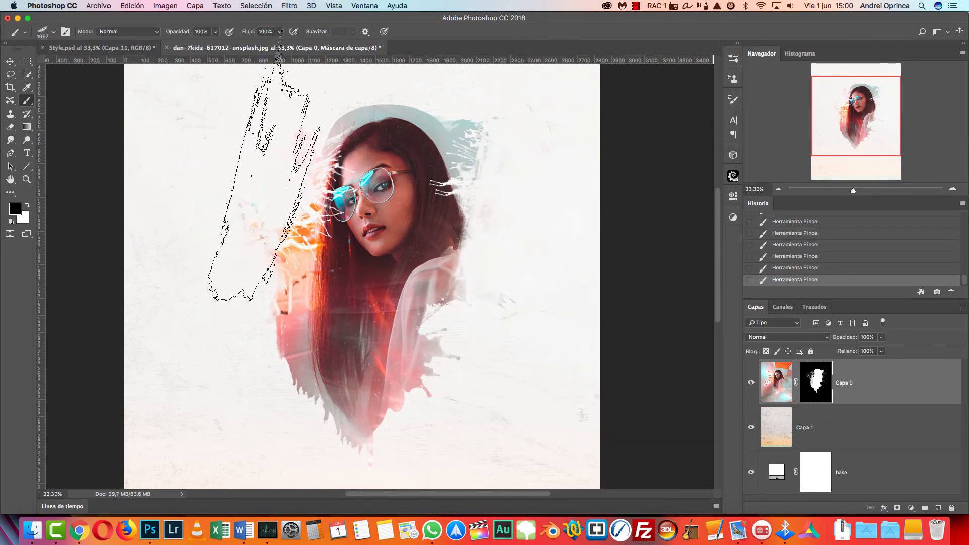
pyautogui.click(251, 407)
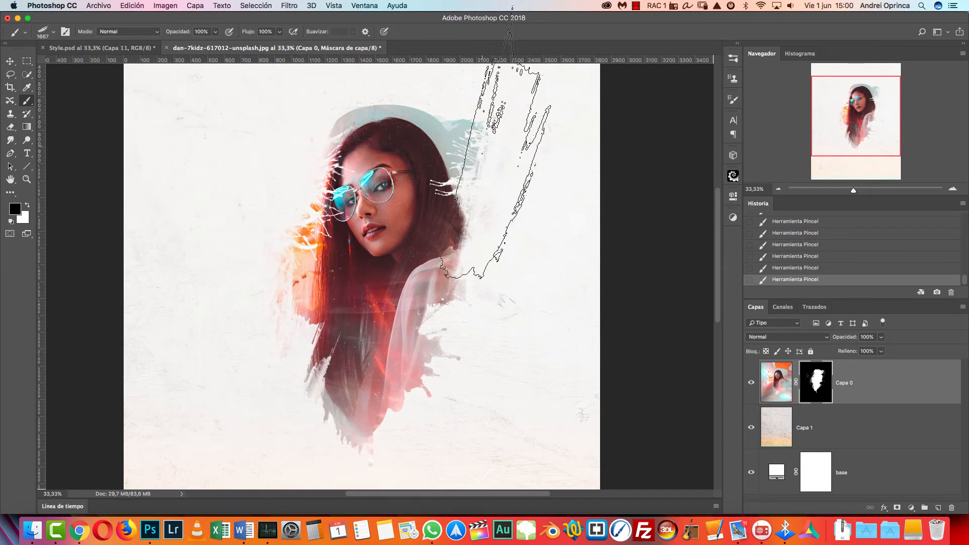
# Step: Choose the psdbox-43 brush, rotate its tip to arch over the head, and set its size to 1667 px
pyautogui.rightClick(426, 178)
pyautogui.scroll(-1, 508, 383)
pyautogui.click(477, 396)
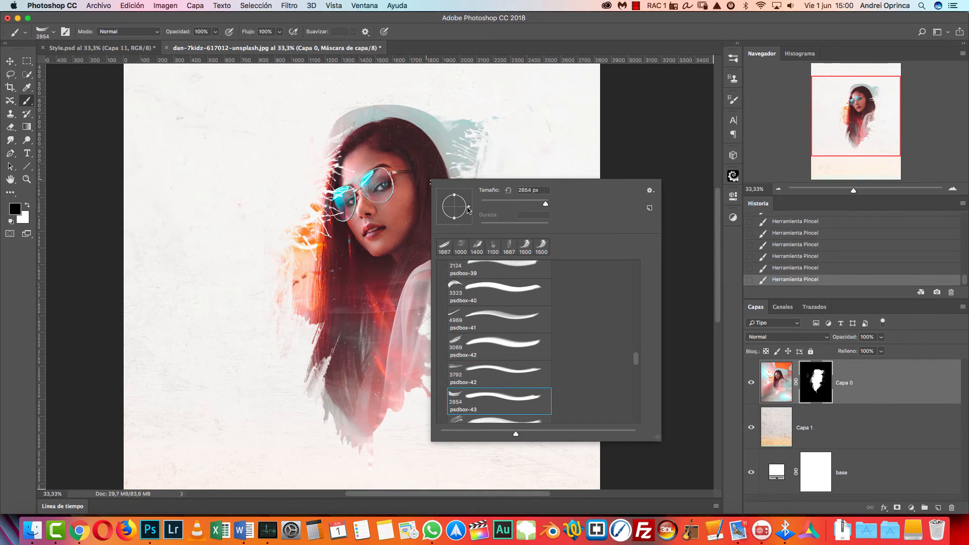
pyautogui.moveTo(454, 219); pyautogui.dragTo(429, 200)
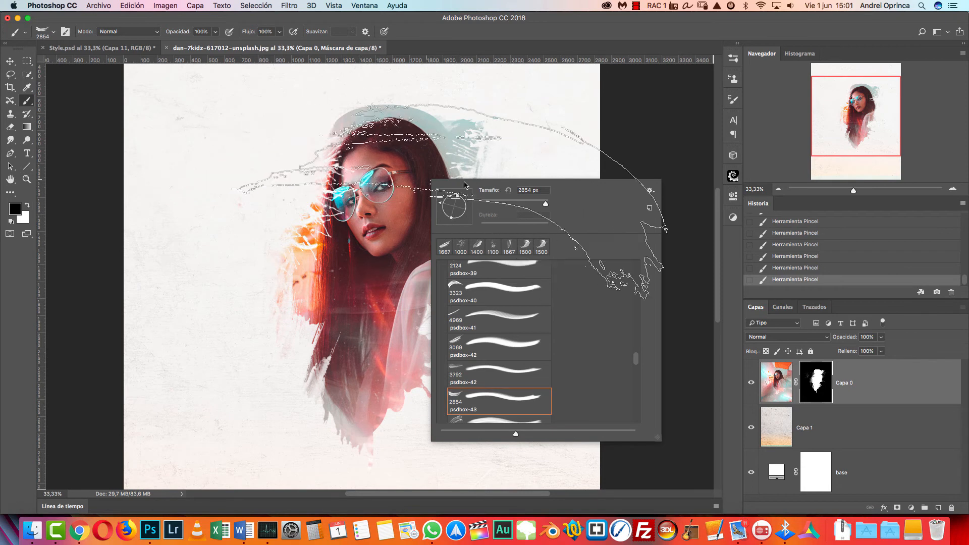
pyautogui.click(544, 204)
pyautogui.click(803, 376)
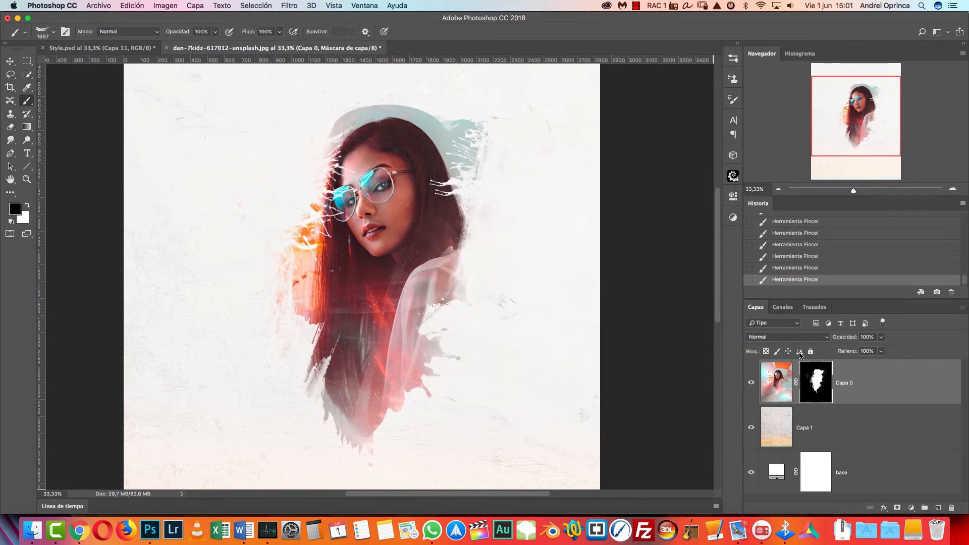
# Step: Stamp the arched brush in black around the top of the head to trim the pale halo without cutting the hair
pyautogui.click(374, 126)
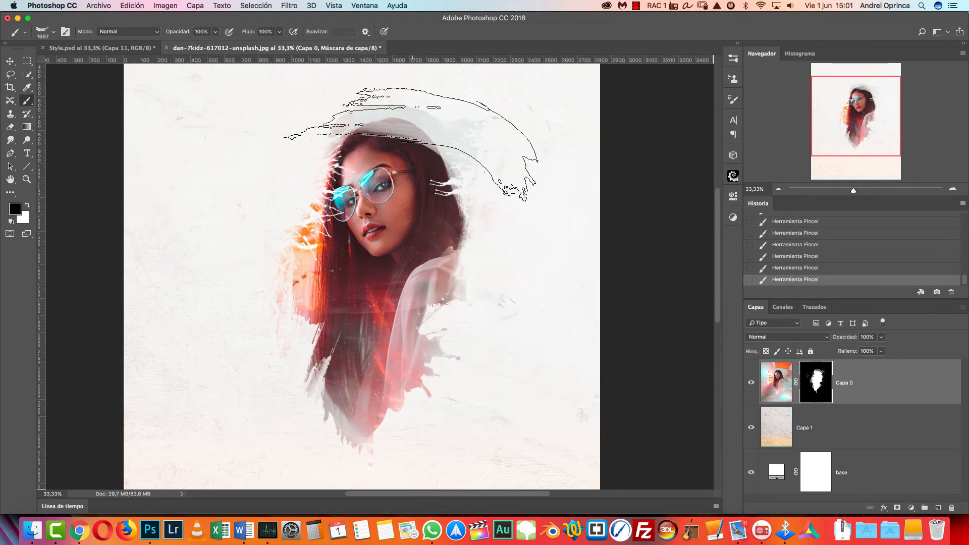
pyautogui.press('super+z')
pyautogui.moveTo(413, 206); pyautogui.dragTo(413, 243)
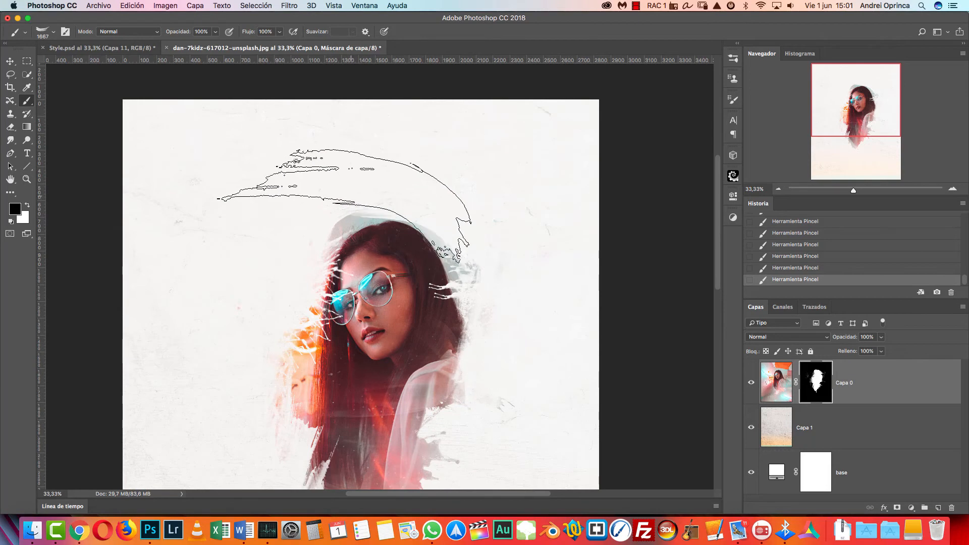
pyautogui.moveTo(605, 248); pyautogui.dragTo(667, 129)
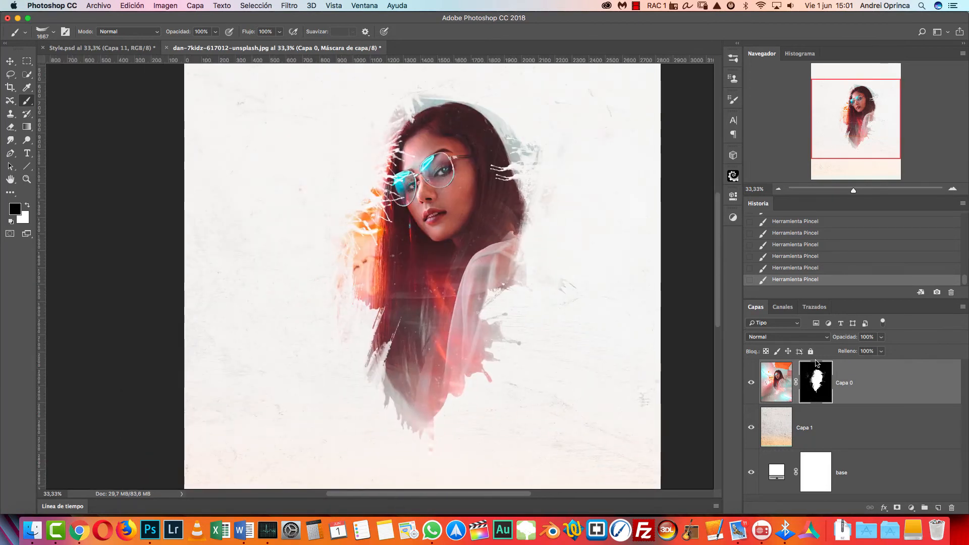
pyautogui.moveTo(536, 303); pyautogui.dragTo(469, 292)
pyautogui.scroll(-1, 464, 303)
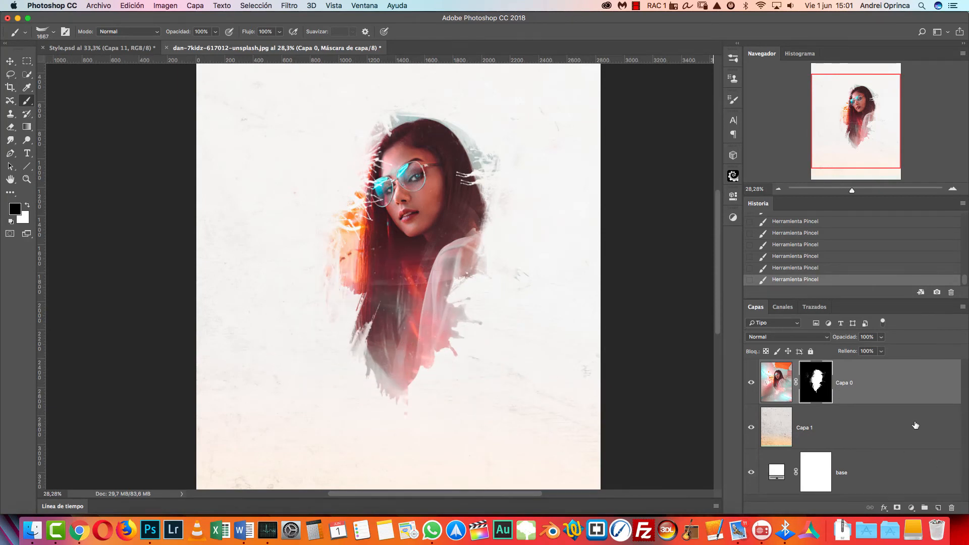
# Step: Open watercolor-psdbox-33.jpg from the Stock folder
pyautogui.press('super+o')
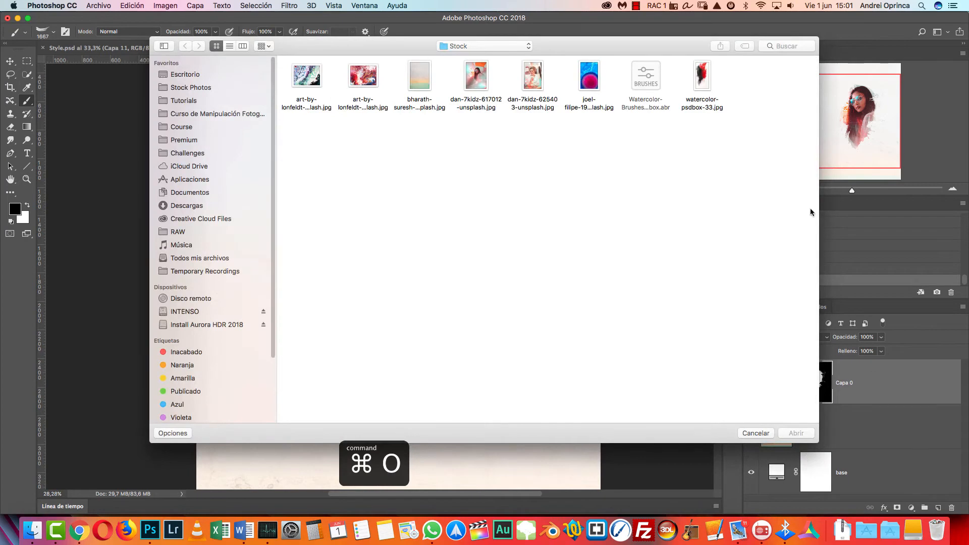
pyautogui.click(707, 78)
pyautogui.click(798, 434)
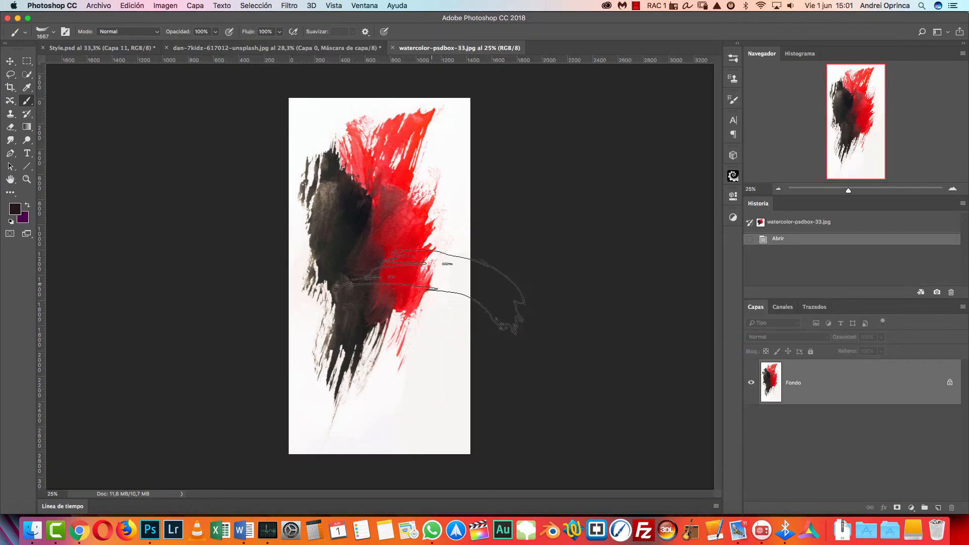
# Step: Activate the Brush tool and choose the psdbox-31 watercolor brush at 2593 px
pyautogui.click(27, 62)
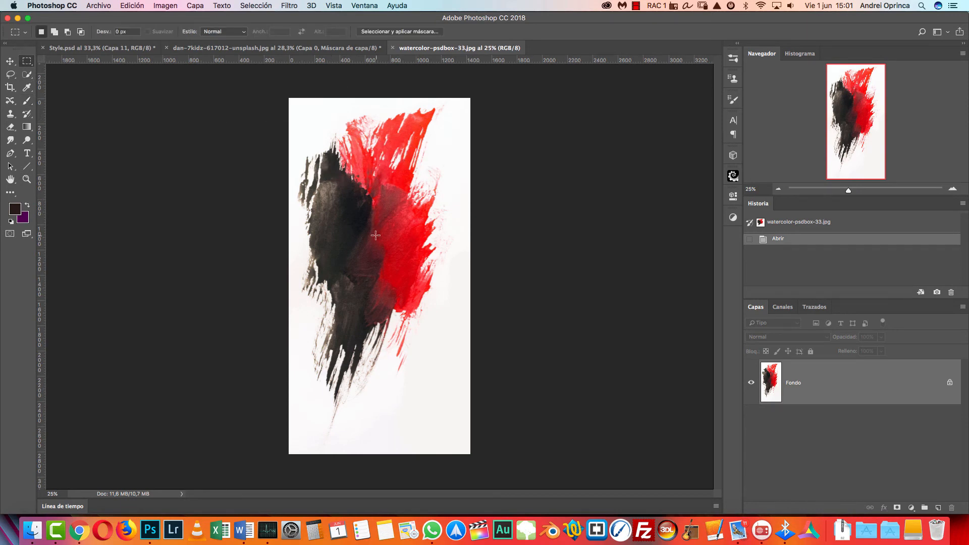
pyautogui.press('b')
pyautogui.rightClick(402, 222)
pyautogui.scroll(-5, 481, 404)
pyautogui.scroll(-5, 480, 405)
pyautogui.scroll(-5, 481, 403)
pyautogui.scroll(-3, 481, 404)
pyautogui.doubleClick(482, 404)
# Step: Copy the entire red and black watercolor image and close its document
pyautogui.press('super+a')
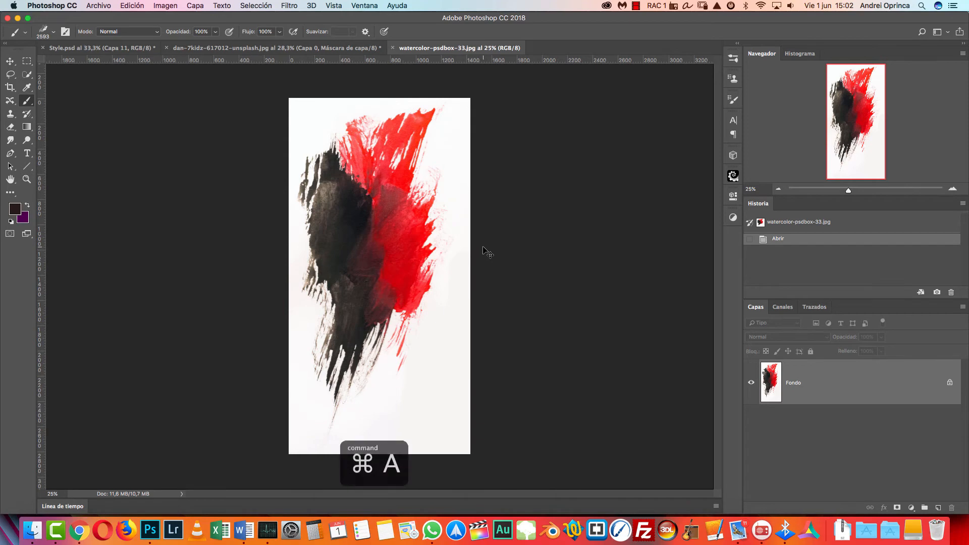
pyautogui.press('super+c')
pyautogui.press('super+w')
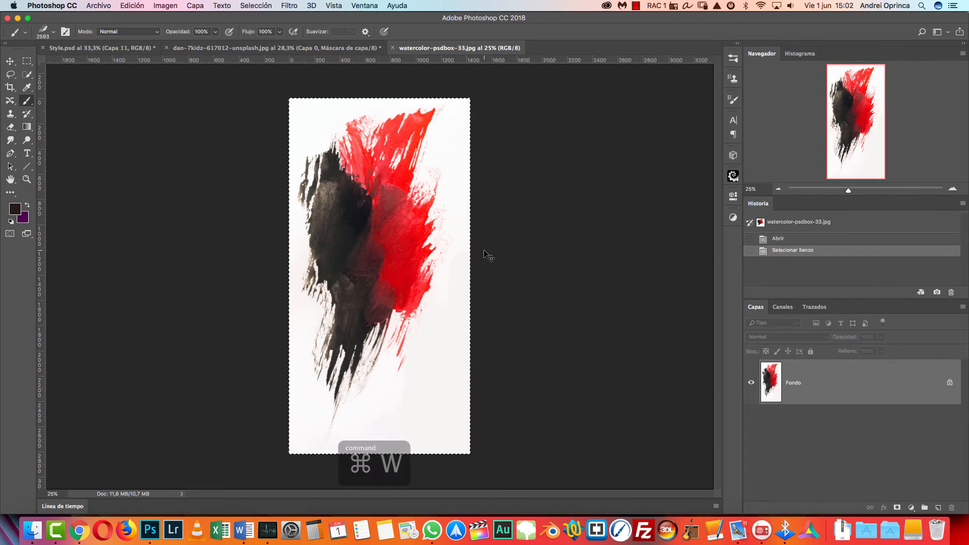
# Step: Rename the portrait layer as chica and the texture layer beneath it as textura
pyautogui.click(887, 389)
pyautogui.doubleClick(845, 383)
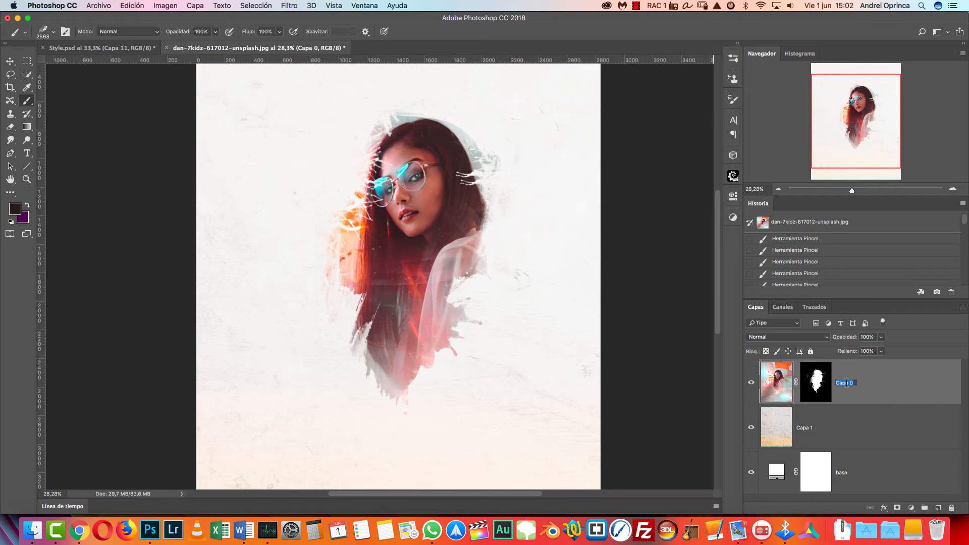
pyautogui.write('chica')
pyautogui.press('Return')
pyautogui.click(806, 428)
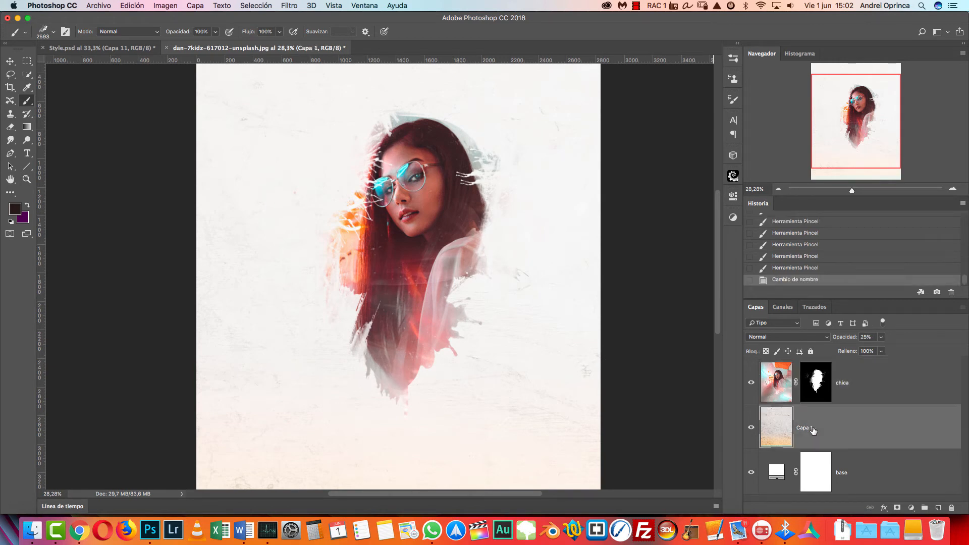
pyautogui.write('textura')
pyautogui.press('Return')
# Step: Paste the watercolor image above the textura layer and move it left so its strokes extend behind the portrait's hair
pyautogui.click(867, 387)
pyautogui.click(855, 426)
pyautogui.press('super+v')
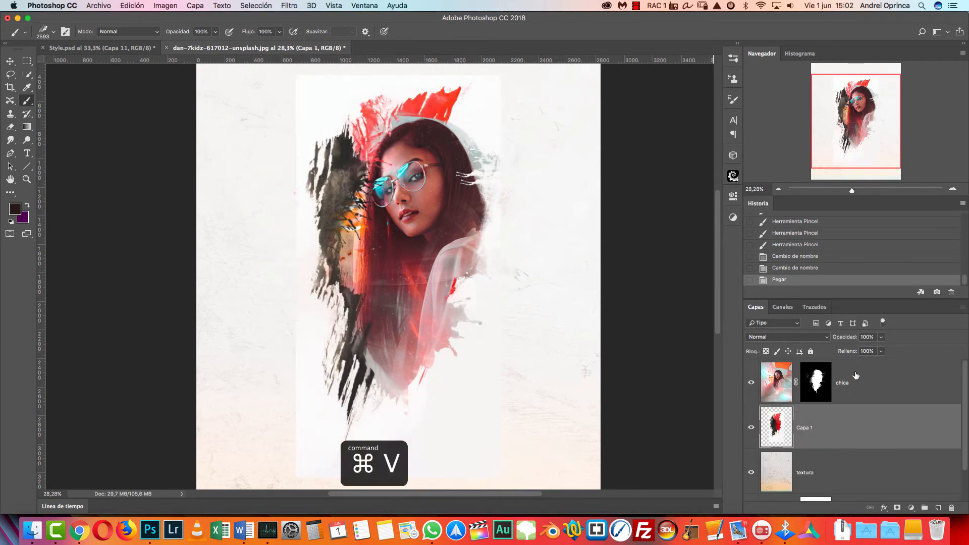
pyautogui.press('v')
pyautogui.moveTo(450, 228)
pyautogui.mouseDown()
pyautogui.moveTo(565, 267)
pyautogui.moveTo(578, 196)
pyautogui.moveTo(392, 268)
pyautogui.moveTo(410, 237)
pyautogui.mouseUp()
pyautogui.moveTo(331, 254); pyautogui.dragTo(391, 295)
pyautogui.moveTo(370, 229)
pyautogui.mouseDown()
pyautogui.moveTo(380, 183)
pyautogui.moveTo(388, 195)
pyautogui.mouseUp()
# Step: Set the pasted watercolor layer's blend mode to Multiplicar so its white paper blends into the textured background
pyautogui.press('super+1')
pyautogui.moveTo(375, 139); pyautogui.dragTo(470, 392)
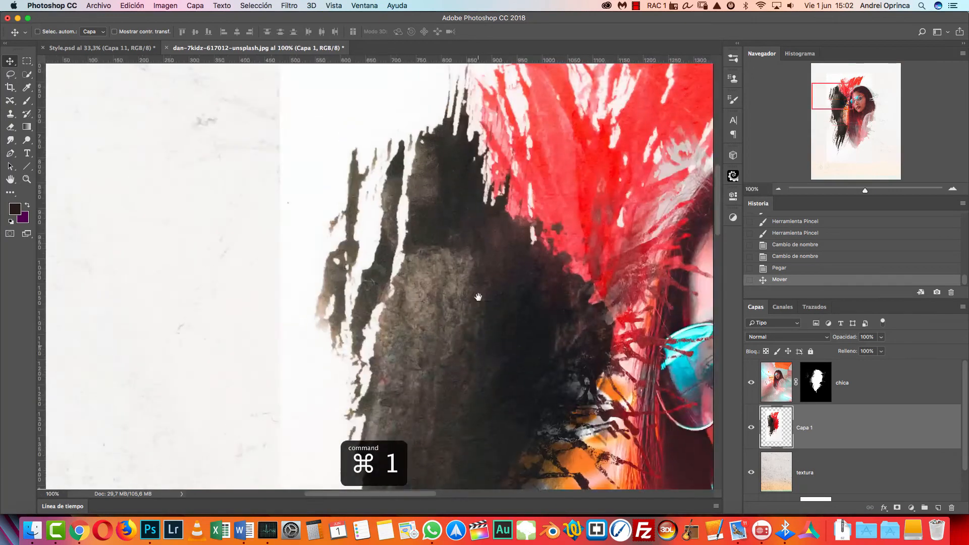
pyautogui.moveTo(476, 242); pyautogui.dragTo(424, 428)
pyautogui.scroll(-2, 524, 290)
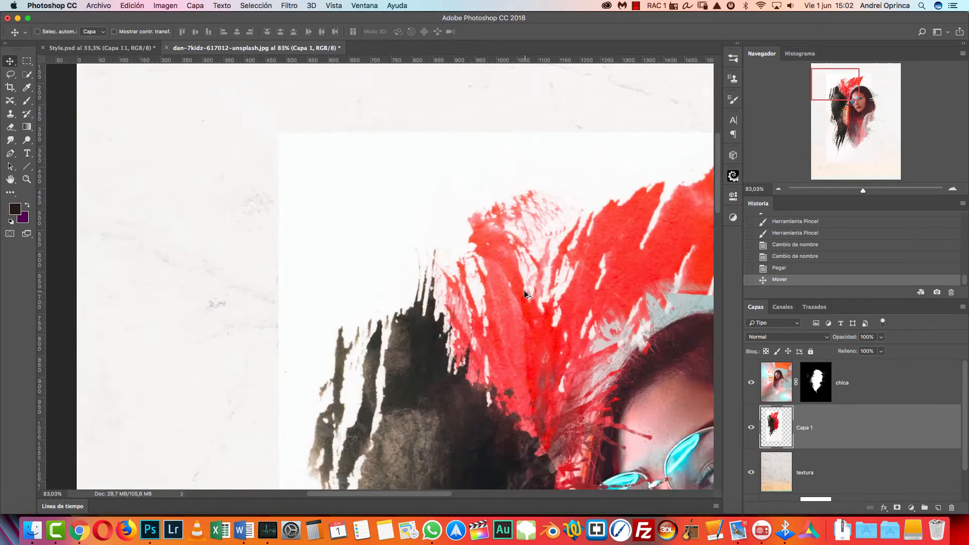
pyautogui.scroll(-4, 525, 290)
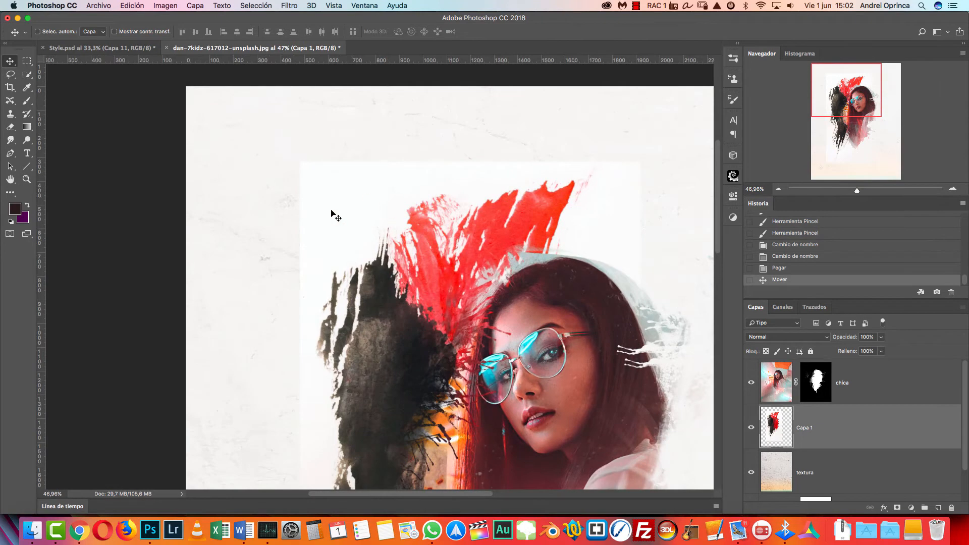
pyautogui.moveTo(430, 295); pyautogui.dragTo(398, 272)
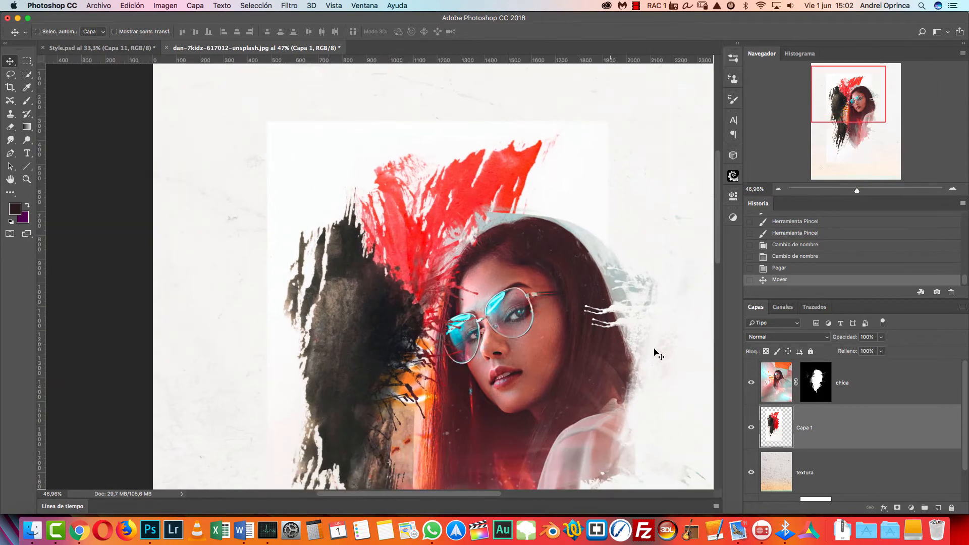
pyautogui.click(792, 335)
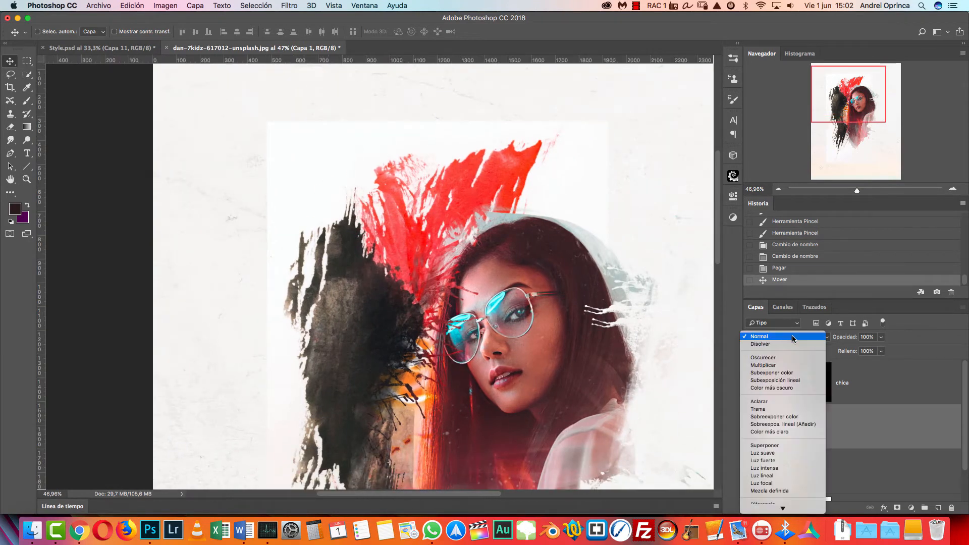
pyautogui.click(781, 365)
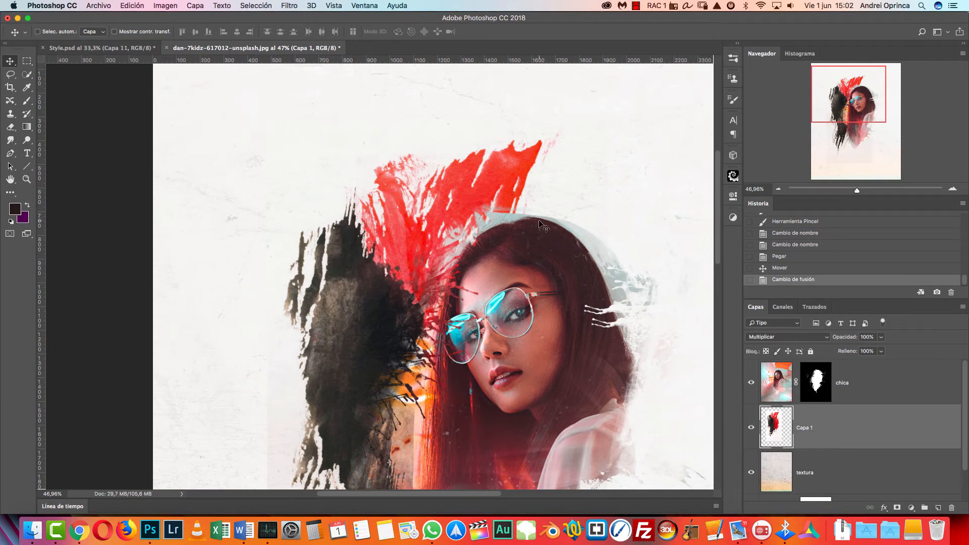
# Step: Move the watercolor layer to the right so black strokes emerge left of the portrait and red strokes along its right side
pyautogui.moveTo(367, 240)
pyautogui.mouseDown()
pyautogui.moveTo(435, 188)
pyautogui.moveTo(460, 225)
pyautogui.moveTo(398, 220)
pyautogui.moveTo(424, 215)
pyautogui.mouseUp()
pyautogui.moveTo(492, 208); pyautogui.dragTo(423, 181)
pyautogui.moveTo(610, 378); pyautogui.dragTo(480, 318)
pyautogui.scroll(5, 480, 318)
pyautogui.moveTo(413, 320); pyautogui.dragTo(417, 327)
pyautogui.moveTo(489, 387); pyautogui.dragTo(509, 324)
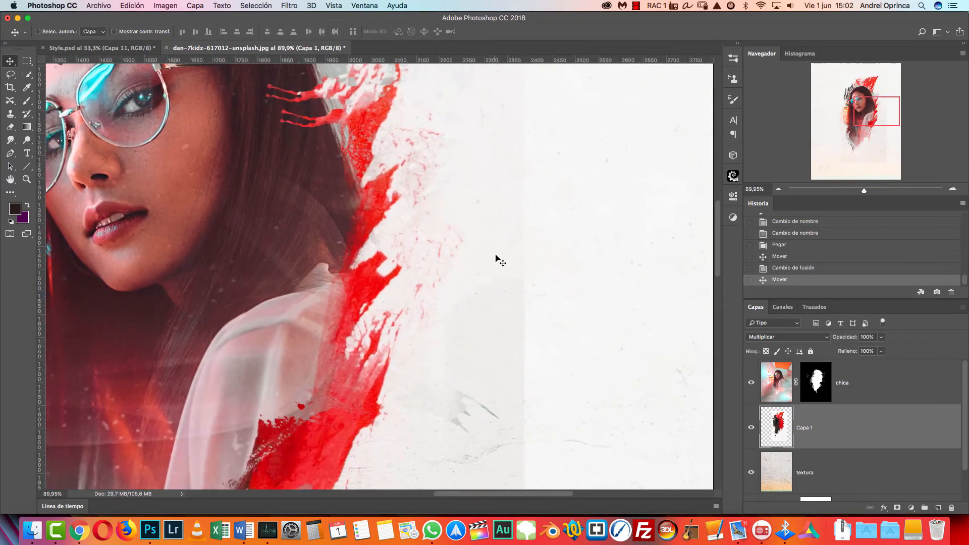
# Step: Rename the watercolor layer as pintura
pyautogui.scroll(-3, 522, 335)
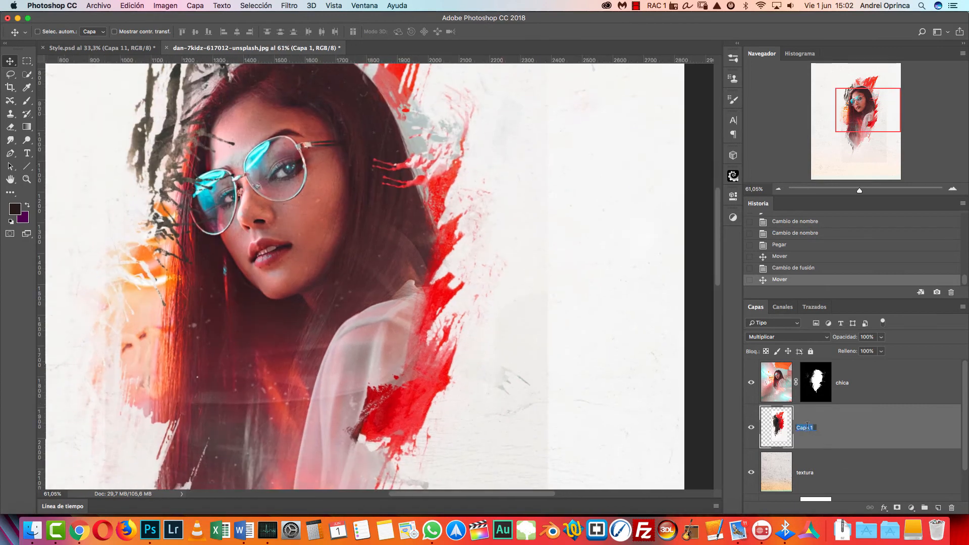
pyautogui.write('pintura')
pyautogui.press('Return')
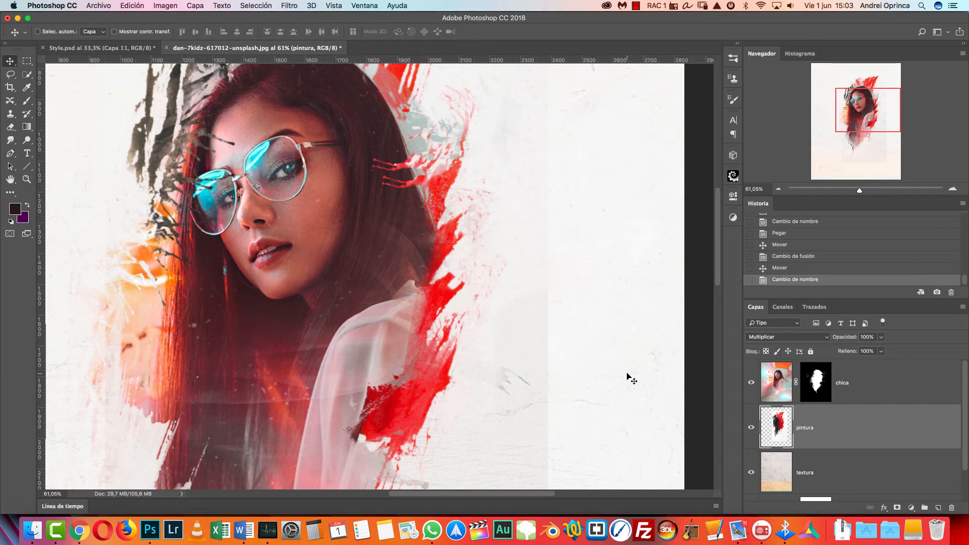
# Step: Apply a Levels adjustment to the pintura layer with the white input level at 224 to fade its paper edges
pyautogui.press('super+l')
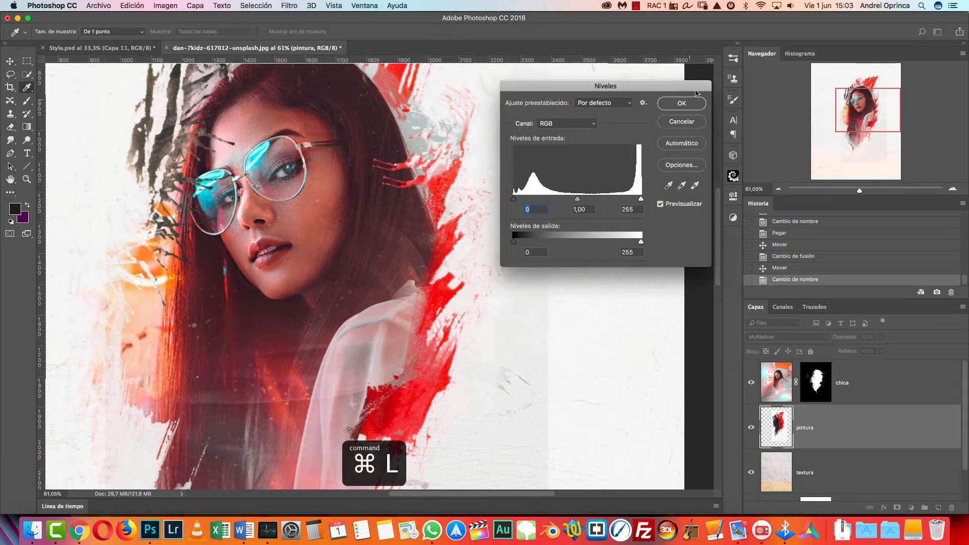
pyautogui.moveTo(651, 85); pyautogui.dragTo(782, 115)
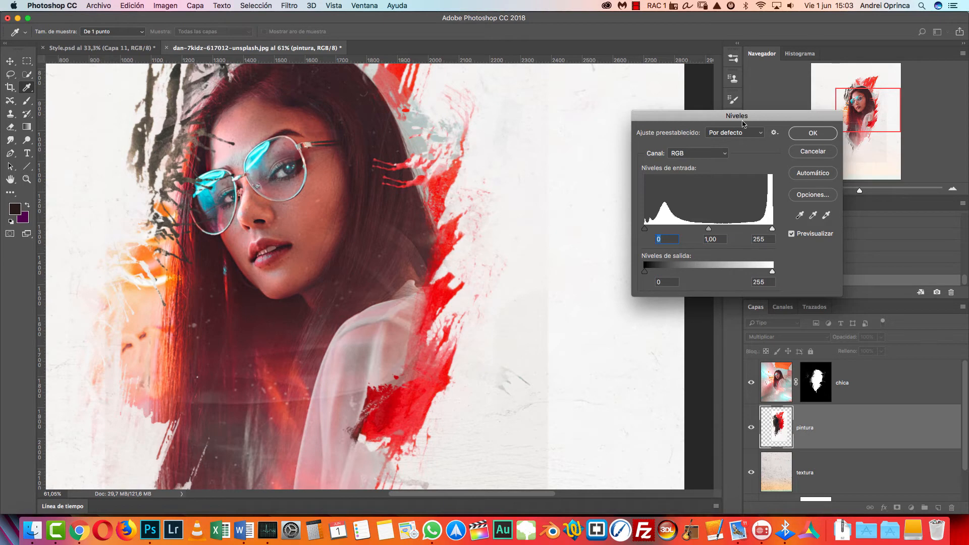
pyautogui.moveTo(742, 126); pyautogui.dragTo(701, 109)
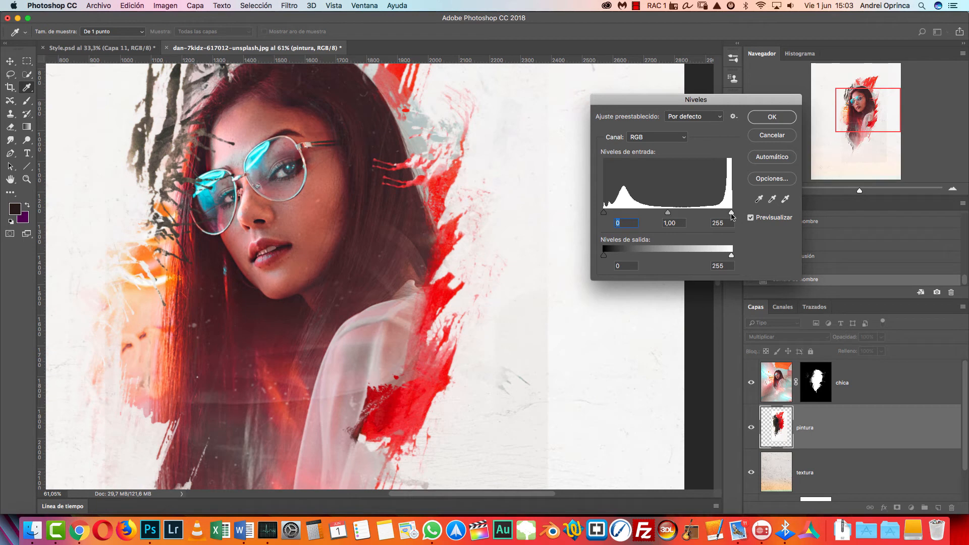
pyautogui.click(732, 213)
pyautogui.moveTo(733, 214); pyautogui.dragTo(733, 212)
pyautogui.moveTo(730, 214); pyautogui.dragTo(791, 221)
pyautogui.moveTo(732, 214); pyautogui.dragTo(717, 215)
pyautogui.click(778, 118)
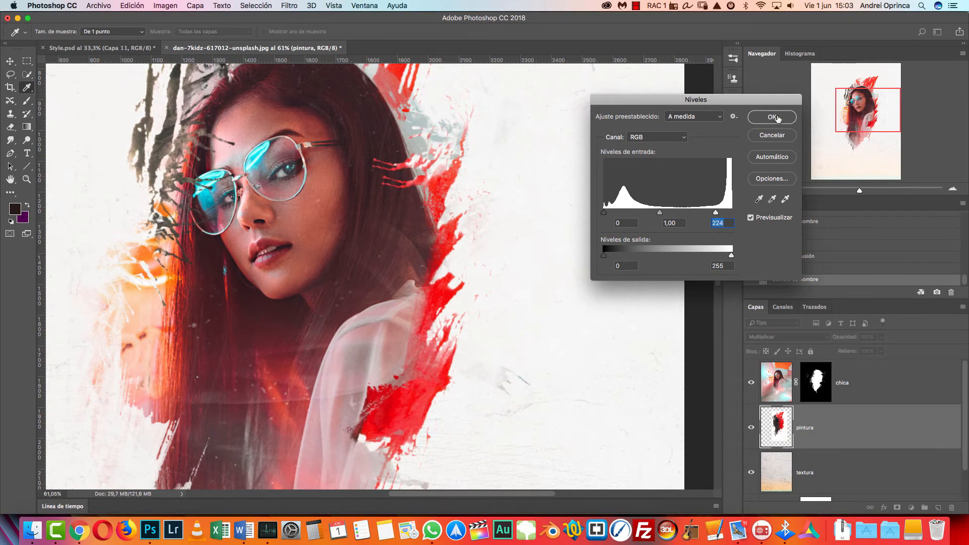
# Step: Inspect the whitened paper edges around the portrait and undo the Levels adjustment on the pintura layer
pyautogui.moveTo(861, 104); pyautogui.dragTo(870, 148)
pyautogui.click(778, 189)
pyautogui.click(778, 189)
pyautogui.moveTo(490, 224); pyautogui.dragTo(498, 363)
pyautogui.moveTo(516, 265); pyautogui.dragTo(524, 353)
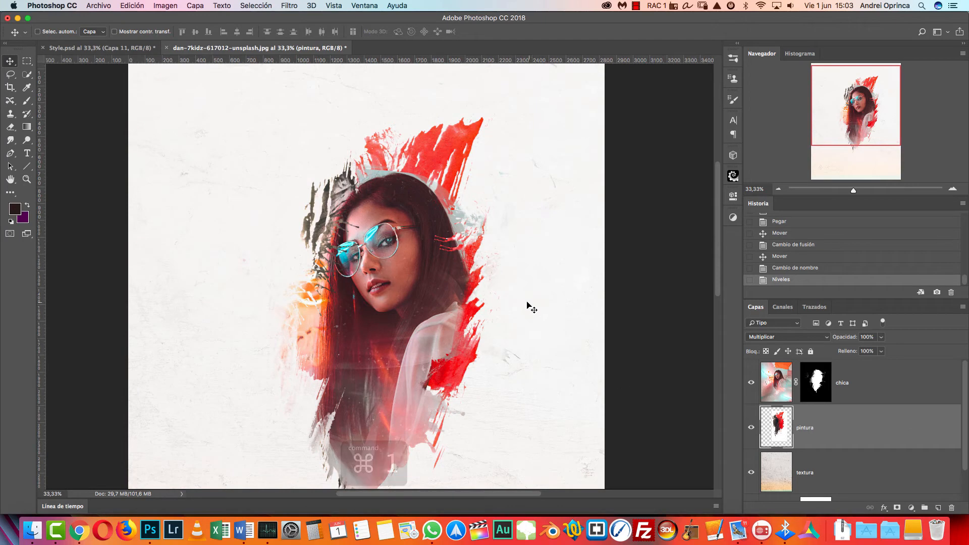
pyautogui.press('super+1')
pyautogui.scroll(-5, 473, 274)
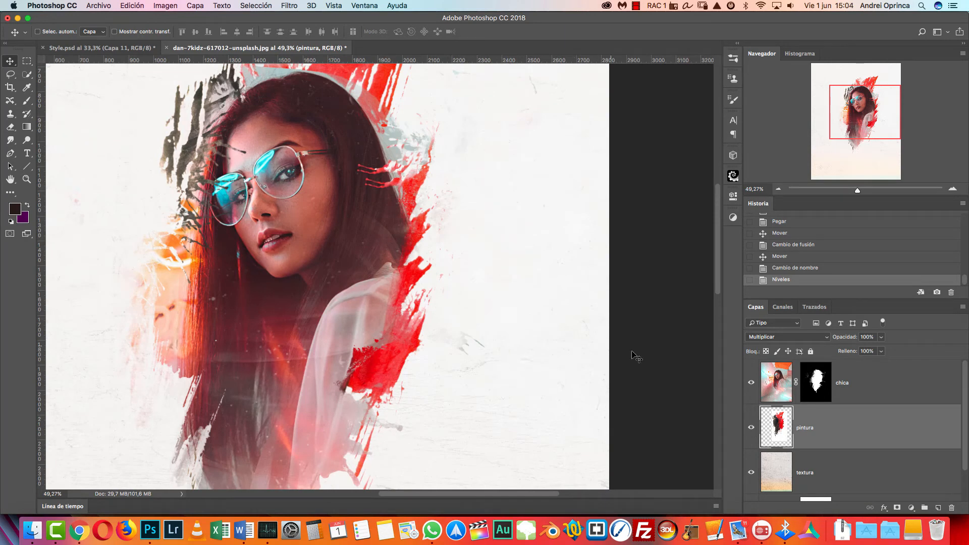
pyautogui.press('alt+super+z')
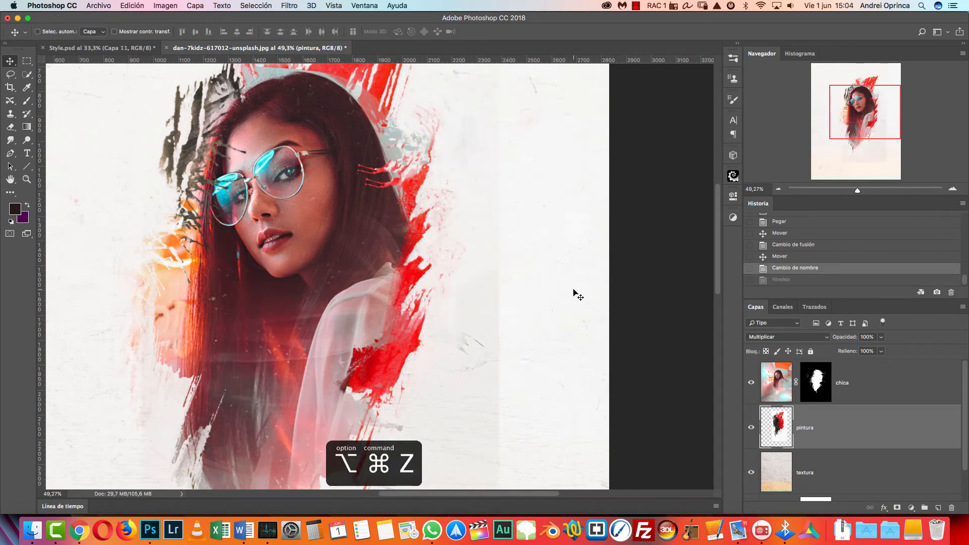
# Step: Erase the visible paper edges to the right of and below the strokes on the pintura layer with a soft round eraser
pyautogui.press('e')
pyautogui.rightClick(559, 188)
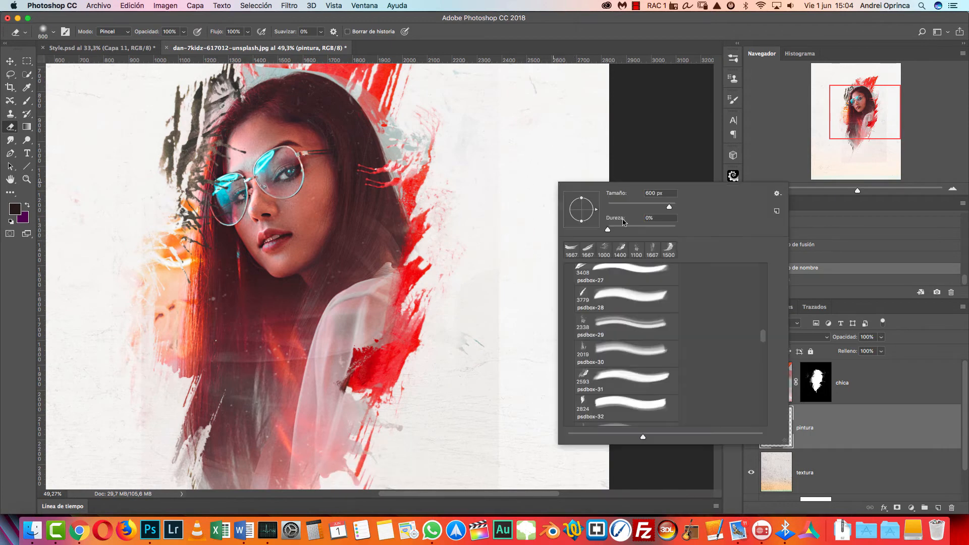
pyautogui.click(870, 429)
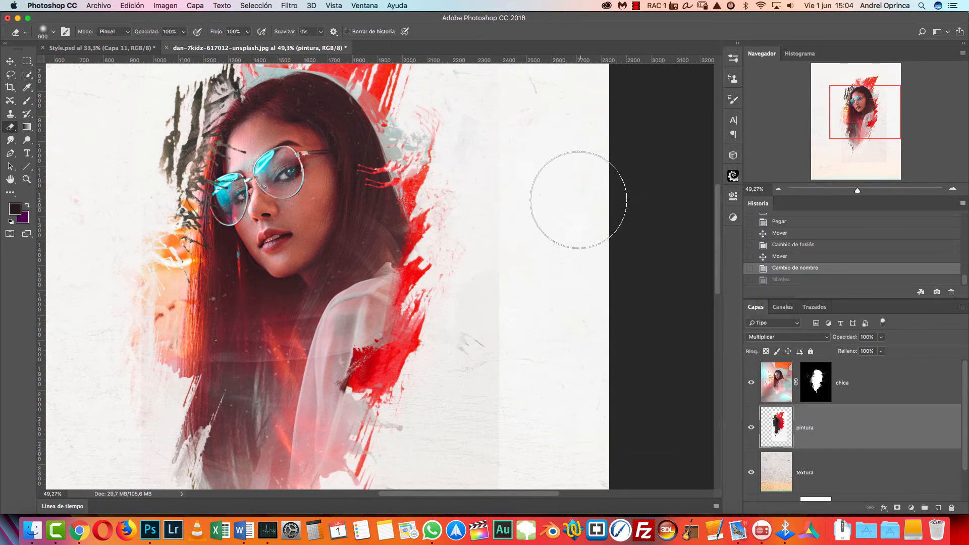
pyautogui.press('[')
pyautogui.moveTo(535, 129)
pyautogui.mouseDown()
pyautogui.moveTo(539, 381)
pyautogui.moveTo(570, 260)
pyautogui.moveTo(536, 346)
pyautogui.moveTo(536, 391)
pyautogui.moveTo(571, 272)
pyautogui.mouseUp()
pyautogui.scroll(-5, 555, 303)
pyautogui.moveTo(510, 368); pyautogui.dragTo(301, 441)
pyautogui.moveTo(176, 290)
pyautogui.mouseDown()
pyautogui.moveTo(154, 329)
pyautogui.moveTo(165, 448)
pyautogui.mouseUp()
pyautogui.moveTo(442, 326); pyautogui.dragTo(579, 477)
# Step: Reduce the eraser to 300 px and erase the remaining paper edges around the strokes on the pintura layer
pyautogui.press('[')
pyautogui.press('[')
pyautogui.moveTo(299, 139); pyautogui.dragTo(313, 305)
pyautogui.moveTo(312, 174); pyautogui.dragTo(310, 304)
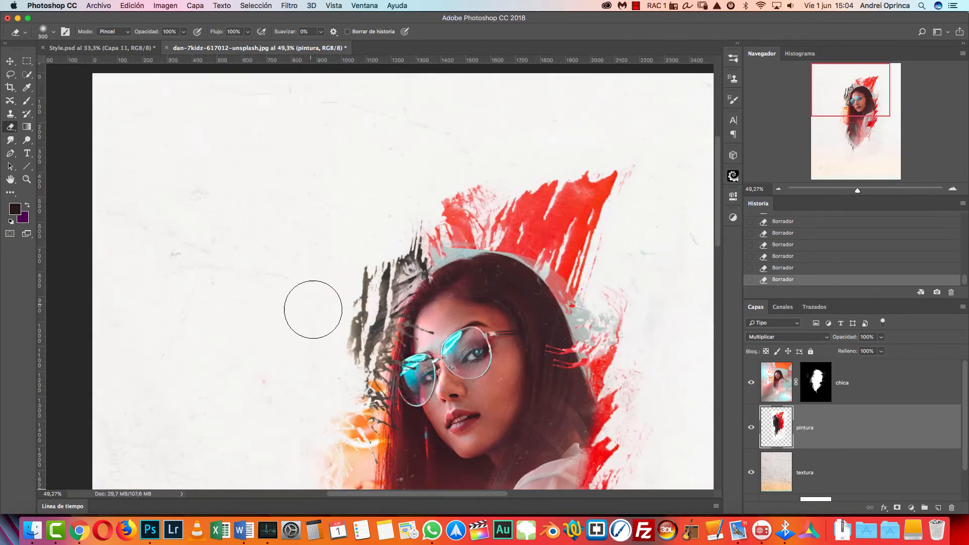
pyautogui.moveTo(407, 199); pyautogui.dragTo(194, 84)
pyautogui.moveTo(601, 127); pyautogui.dragTo(597, 204)
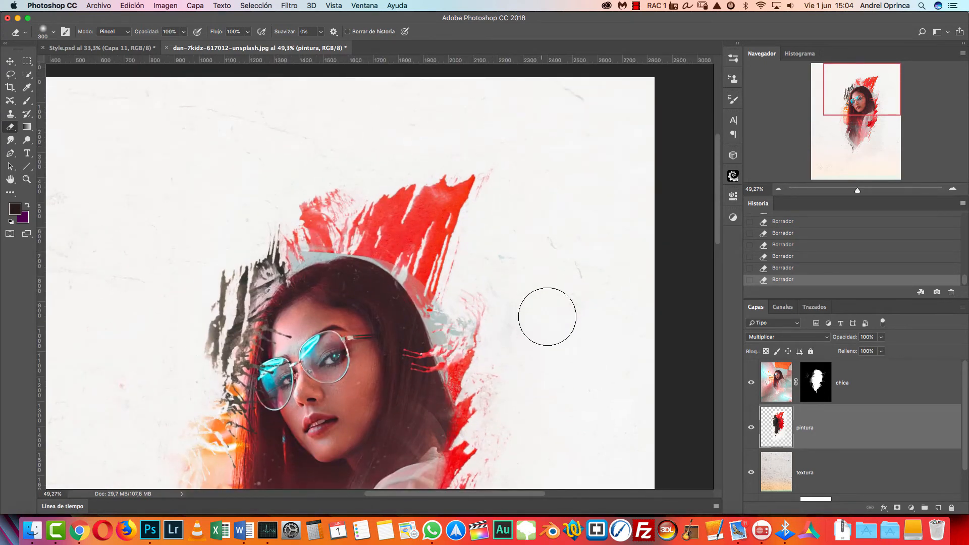
pyautogui.moveTo(550, 389); pyautogui.dragTo(583, 221)
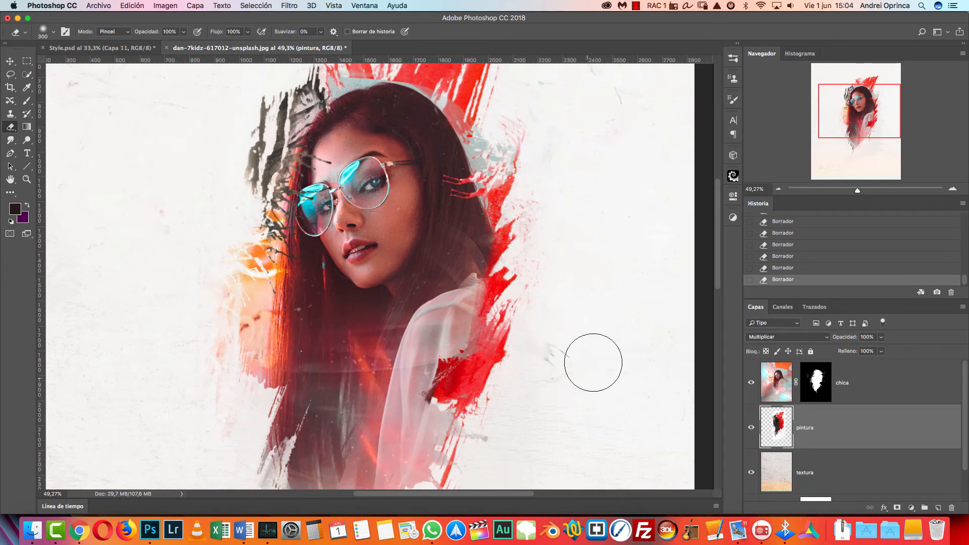
pyautogui.scroll(-2, 588, 335)
pyautogui.scroll(-4, 538, 364)
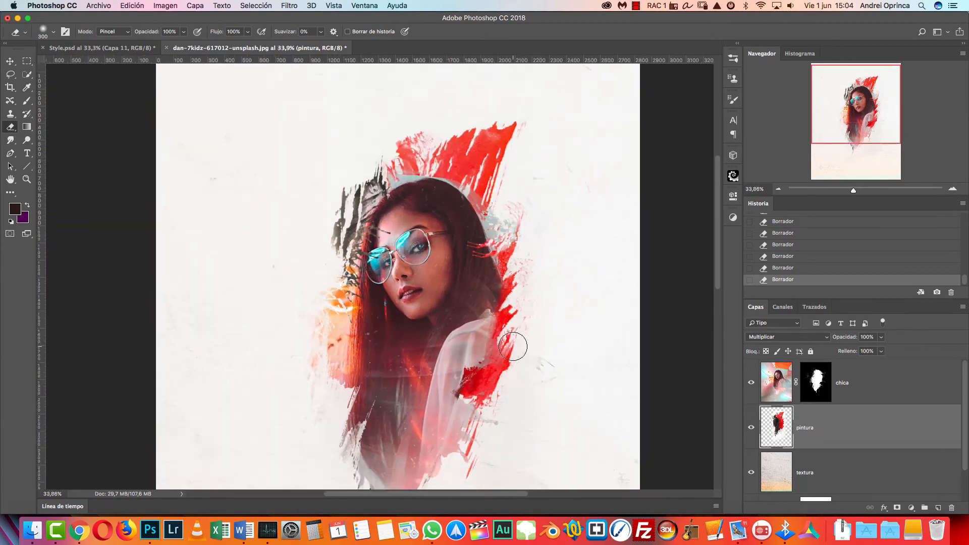
# Step: Enlarge the pintura layer with Free Transform and reposition it so the strokes extend farther around the portrait
pyautogui.press('super+t')
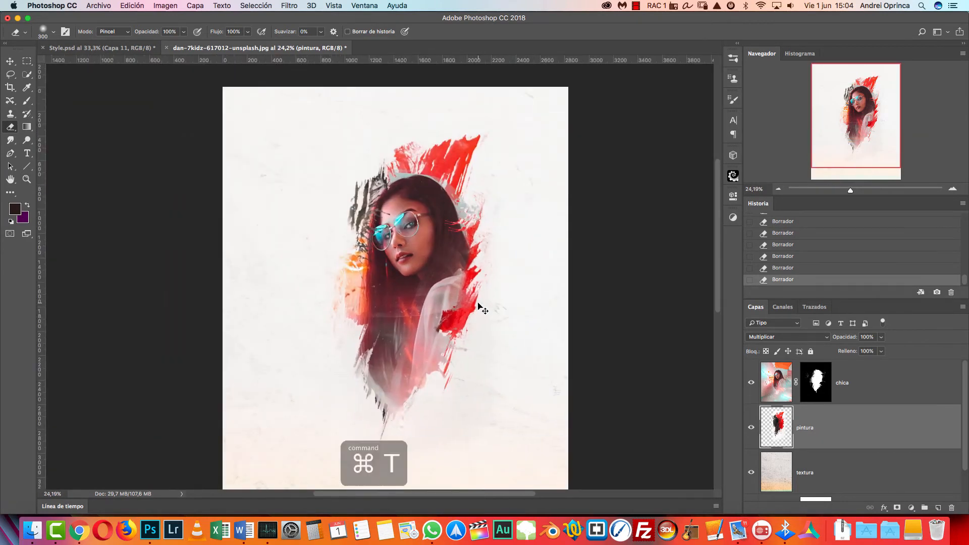
pyautogui.moveTo(444, 283)
pyautogui.mouseDown()
pyautogui.moveTo(456, 295)
pyautogui.moveTo(448, 295)
pyautogui.mouseUp()
pyautogui.moveTo(522, 138)
pyautogui.mouseDown()
pyautogui.moveTo(544, 119)
pyautogui.moveTo(552, 123)
pyautogui.mouseUp()
pyautogui.press('Escape')
pyautogui.press('super+t')
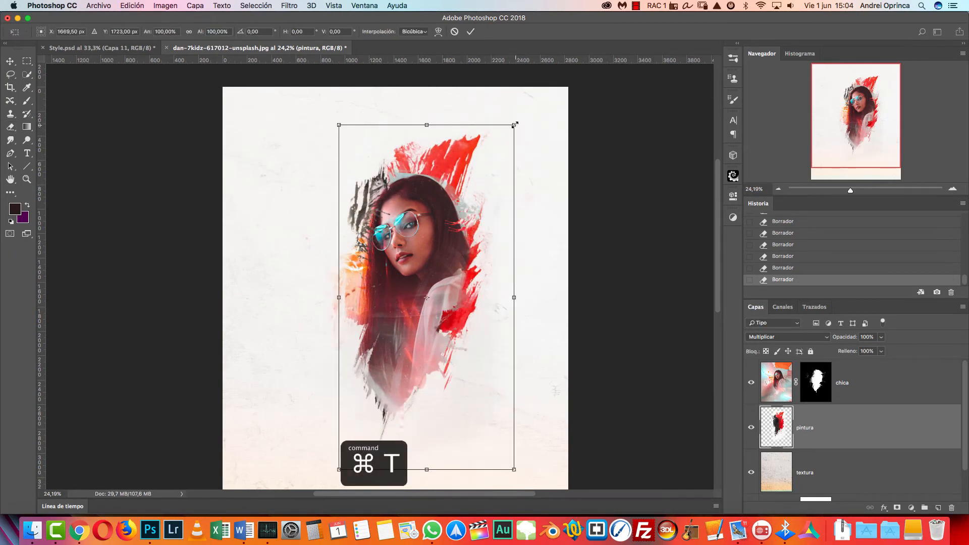
pyautogui.moveTo(514, 125); pyautogui.dragTo(530, 93)
pyautogui.moveTo(443, 244); pyautogui.dragTo(441, 258)
pyautogui.press('Return')
pyautogui.press('e')
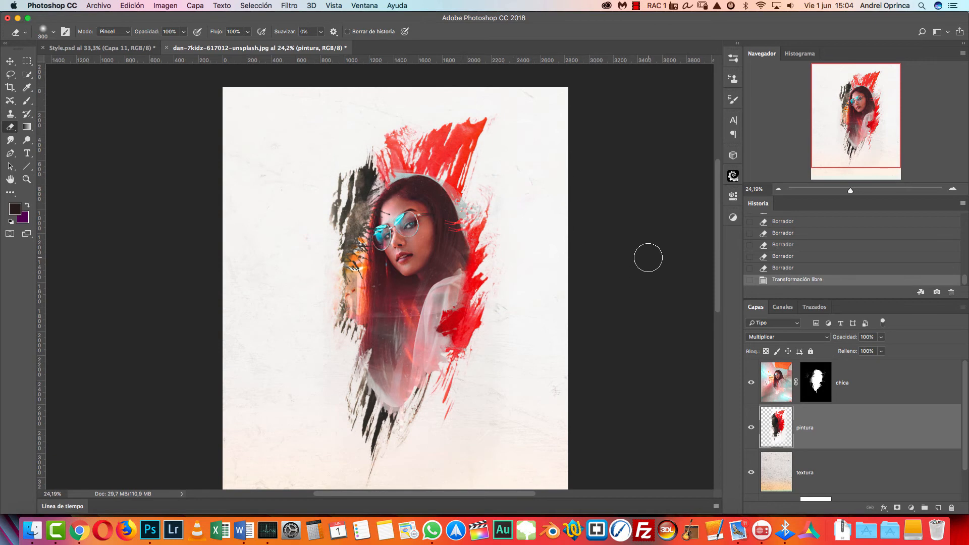
# Step: Add a Hue/Saturation adjustment layer above pintura, clip it to that layer, and release the clipping mask
pyautogui.click(911, 508)
pyautogui.click(935, 398)
pyautogui.keyDown('alt'); pyautogui.click(867, 446); pyautogui.keyUp('alt')
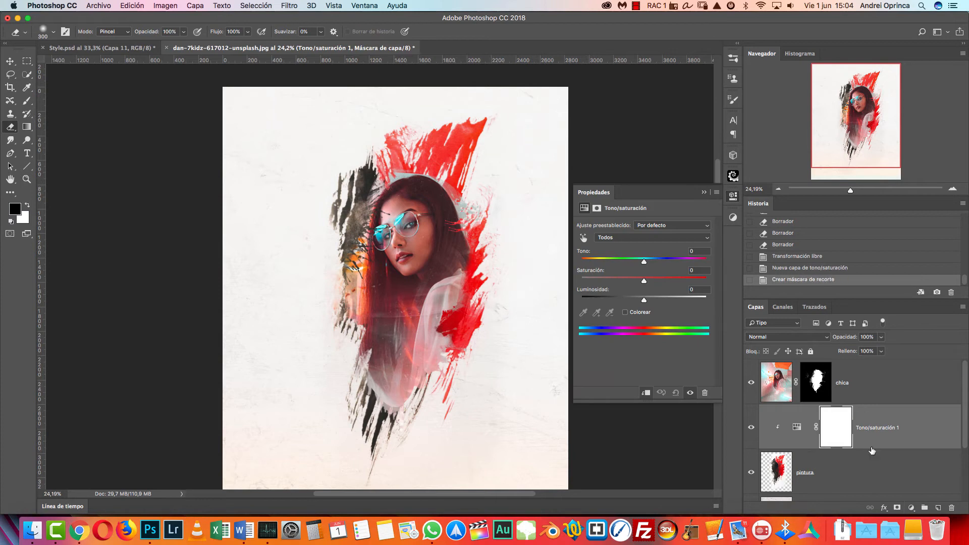
pyautogui.click(906, 448)
pyautogui.keyDown('alt'); pyautogui.click(907, 446); pyautogui.keyUp('alt')
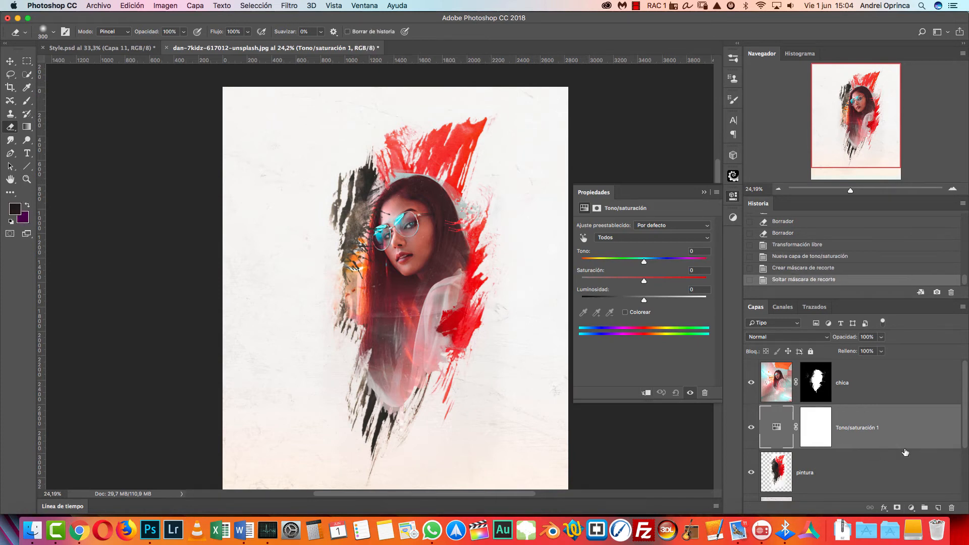
# Step: Set the Hue/Saturation adjustment's hue to -28 to turn the red strokes pink
pyautogui.click(780, 437)
pyautogui.scroll(-2, 872, 448)
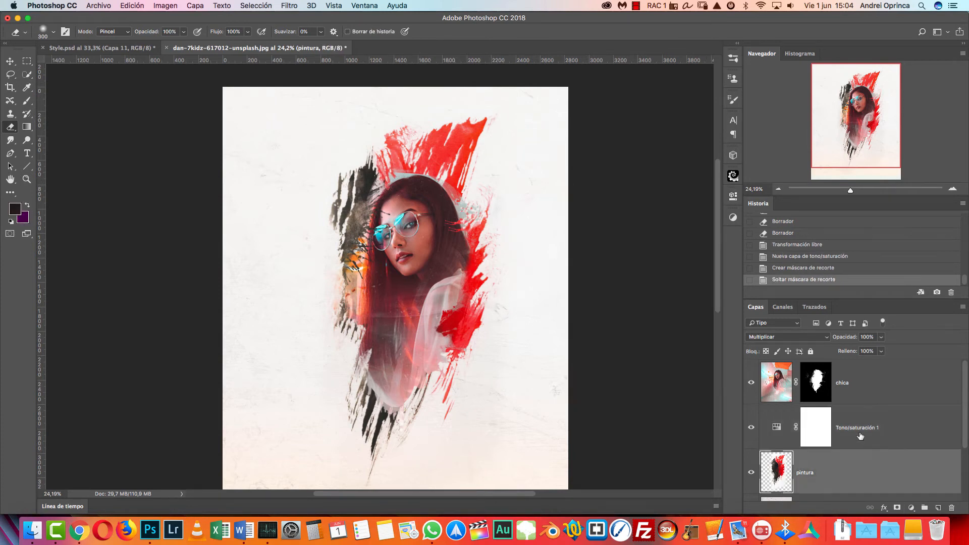
pyautogui.click(807, 411)
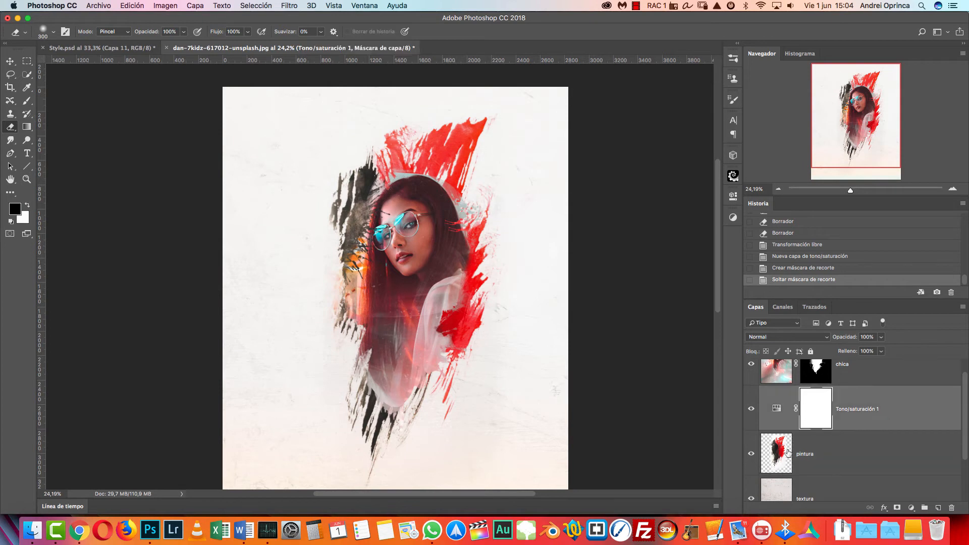
pyautogui.doubleClick(777, 411)
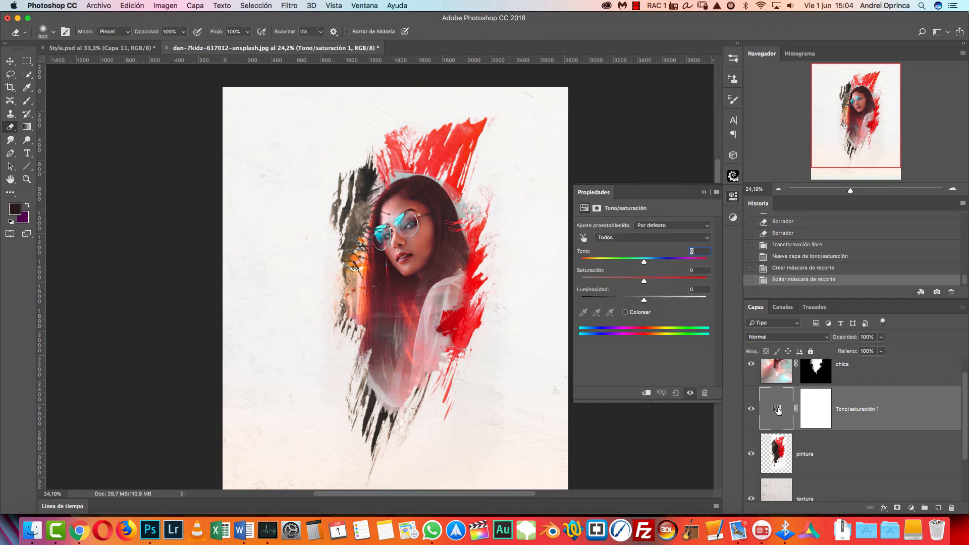
pyautogui.moveTo(642, 261)
pyautogui.mouseDown()
pyautogui.moveTo(630, 262)
pyautogui.moveTo(677, 264)
pyautogui.moveTo(616, 263)
pyautogui.moveTo(626, 262)
pyautogui.mouseUp()
# Step: Clip the Hue/Saturation adjustment to the pintura layer and undo the clipping
pyautogui.scroll(-3, 826, 422)
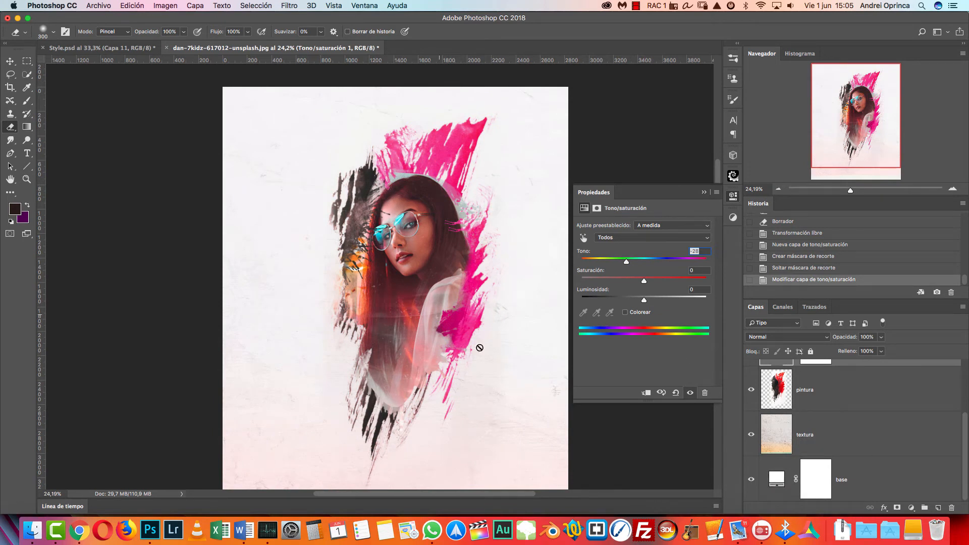
pyautogui.scroll(3, 843, 402)
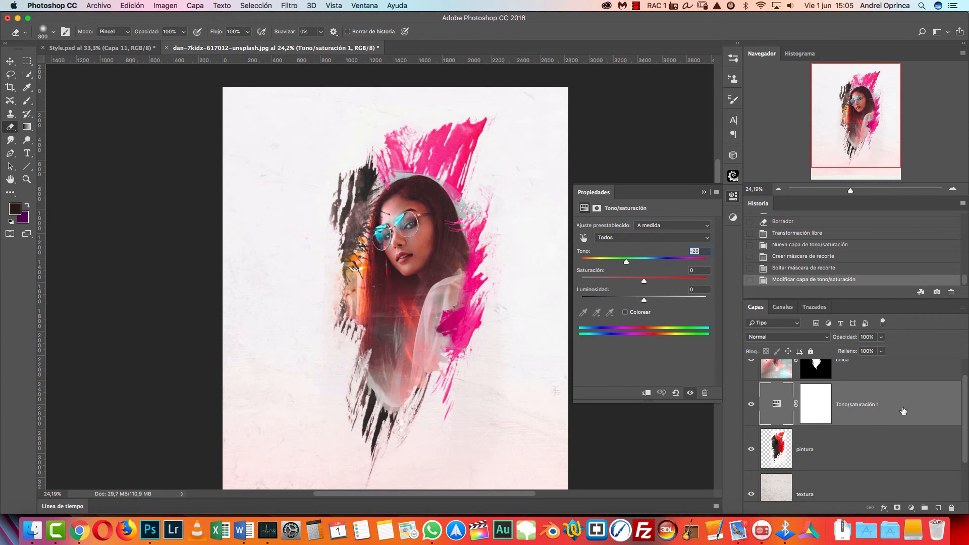
pyautogui.click(647, 394)
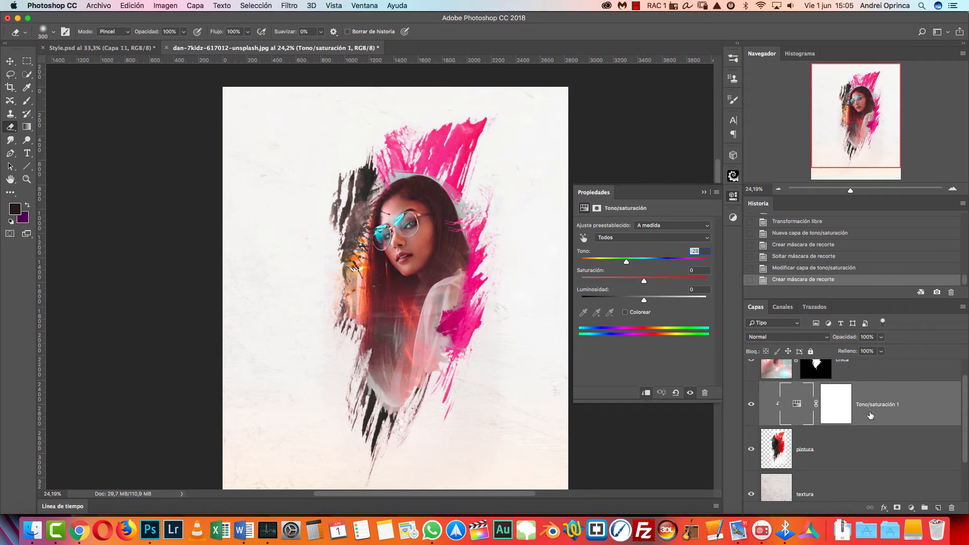
pyautogui.press('alt+super+z')
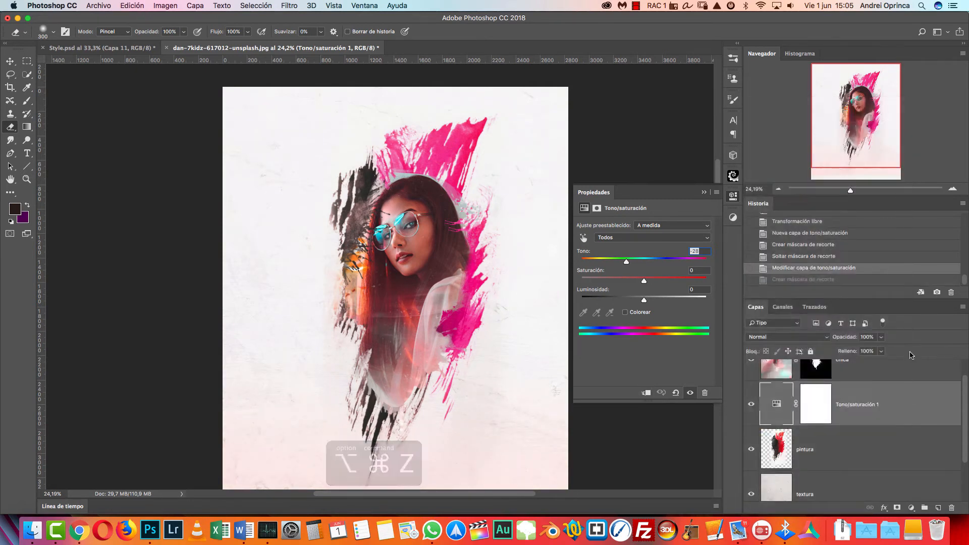
# Step: Clip the Hue/Saturation adjustment to the pintura layer and set its hue to -164 to turn the pink strokes blue
pyautogui.rightClick(894, 402)
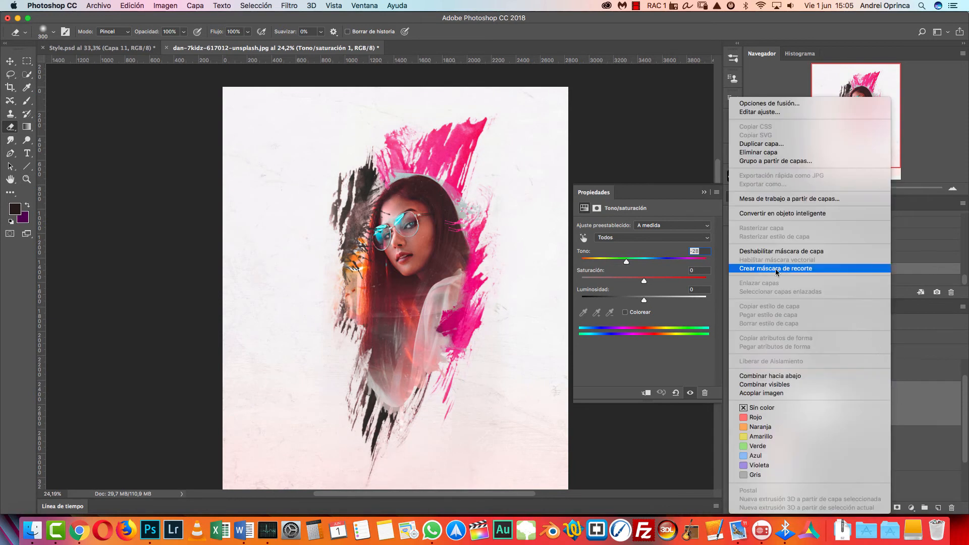
pyautogui.click(801, 270)
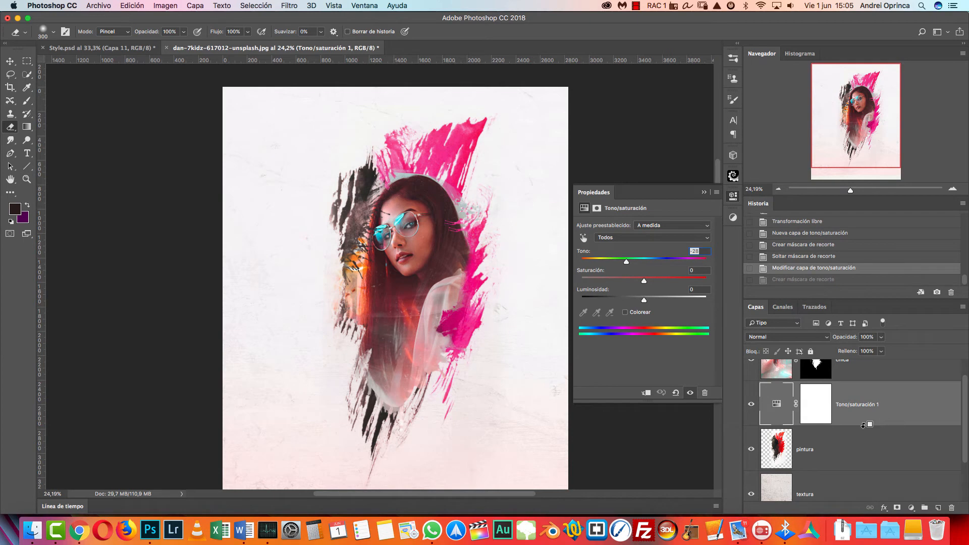
pyautogui.keyDown('alt'); pyautogui.click(865, 426); pyautogui.keyUp('alt')
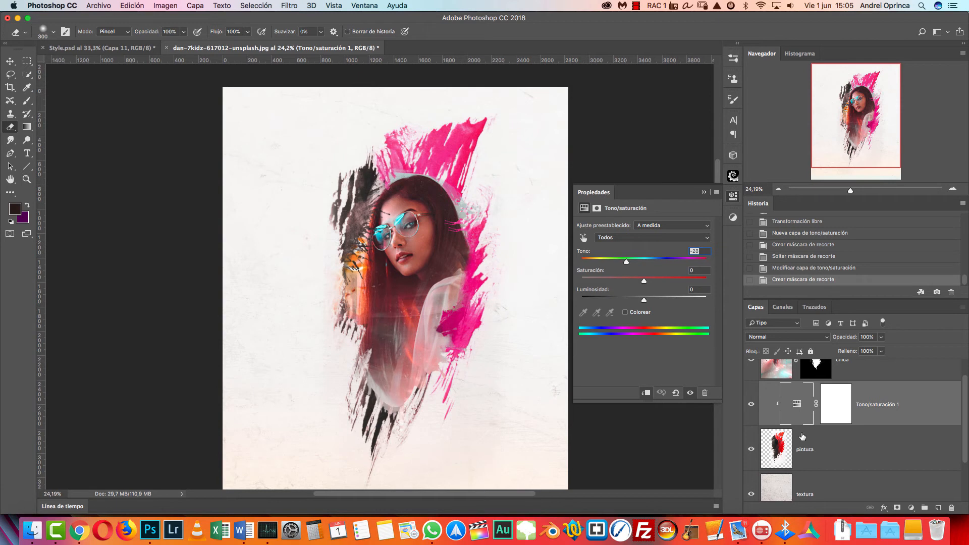
pyautogui.moveTo(643, 261)
pyautogui.mouseDown()
pyautogui.moveTo(684, 262)
pyautogui.moveTo(586, 269)
pyautogui.mouseUp()
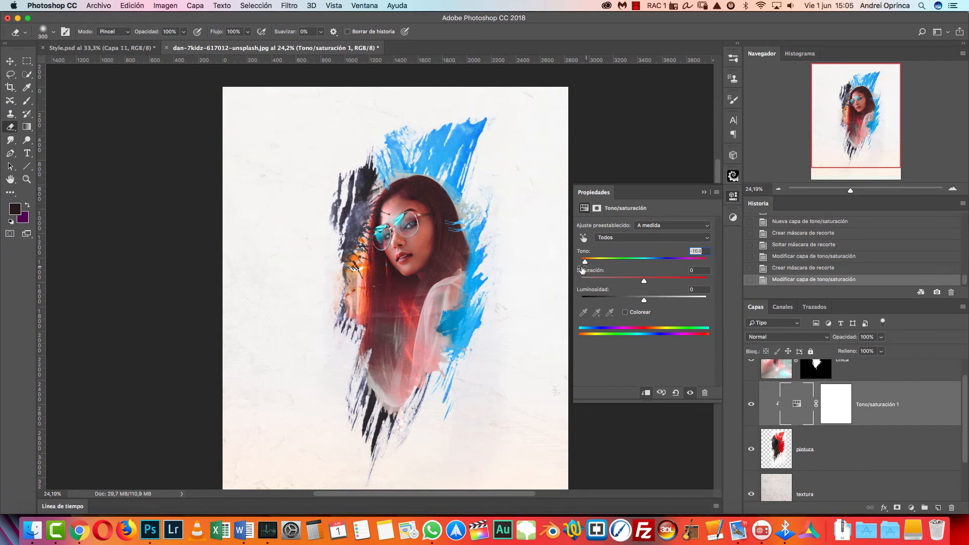
pyautogui.click(704, 193)
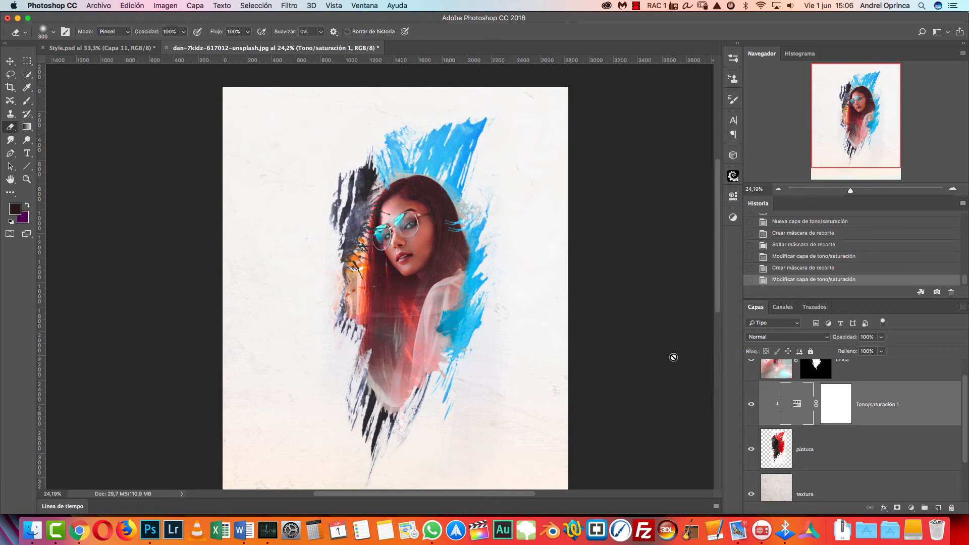
# Step: Add a new empty layer directly above the chica layer
pyautogui.scroll(2, 965, 387)
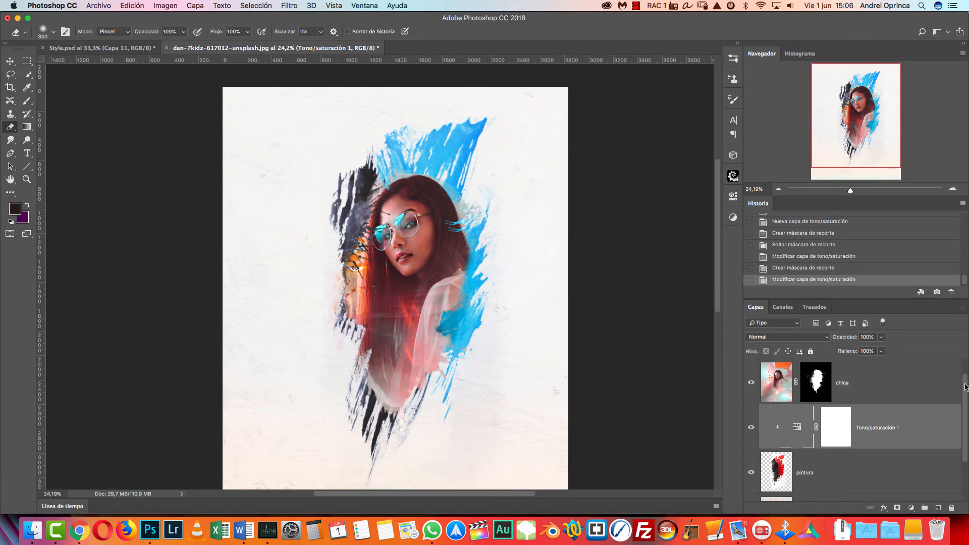
pyautogui.click(897, 379)
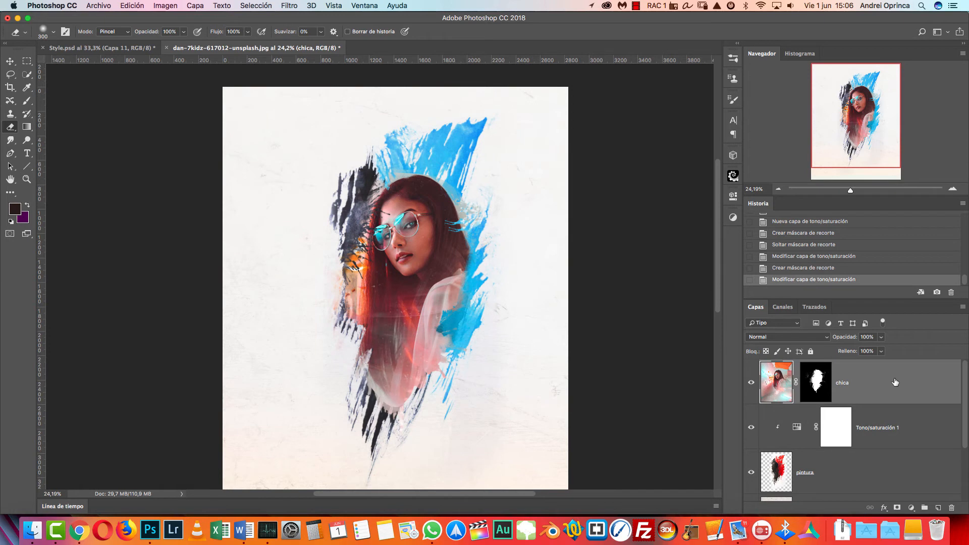
pyautogui.click(940, 507)
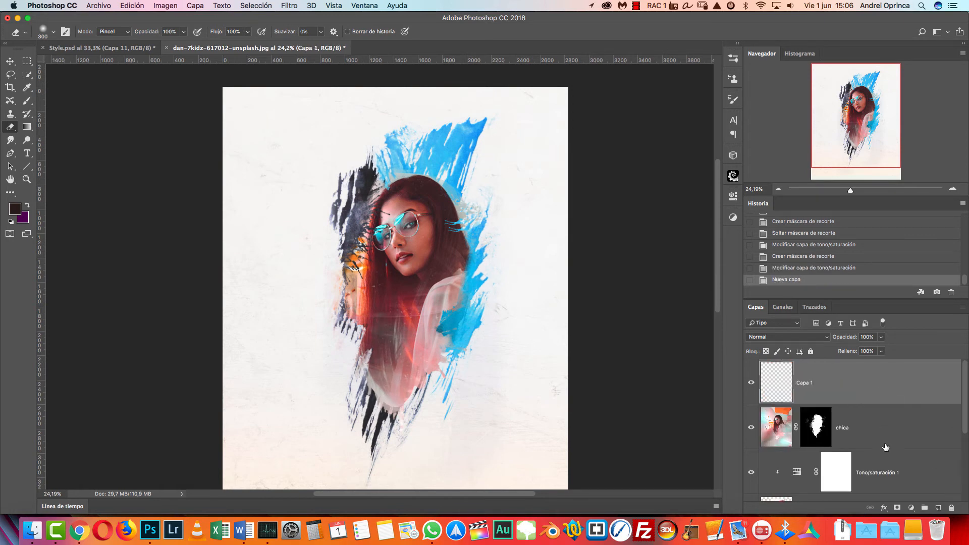
pyautogui.click(26, 153)
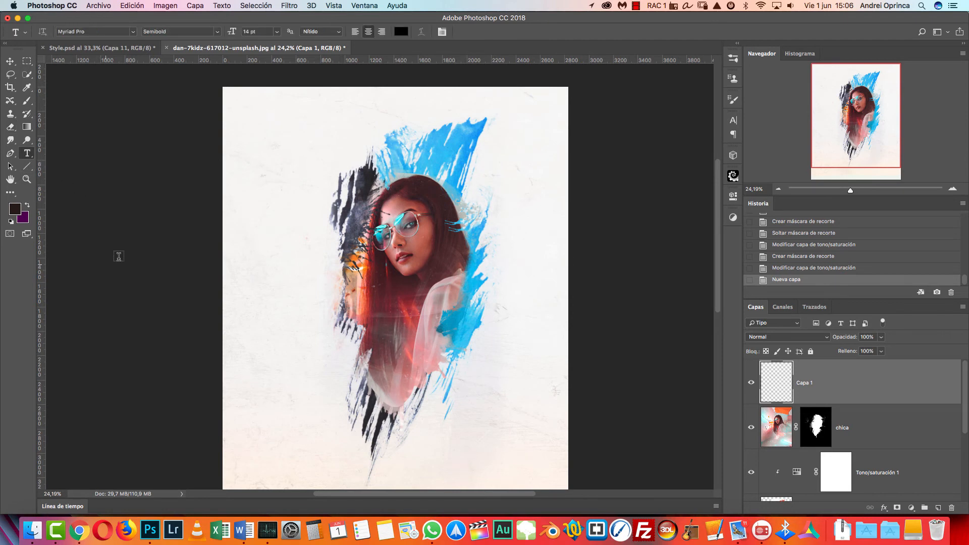
pyautogui.click(374, 330)
pyautogui.press('super+z')
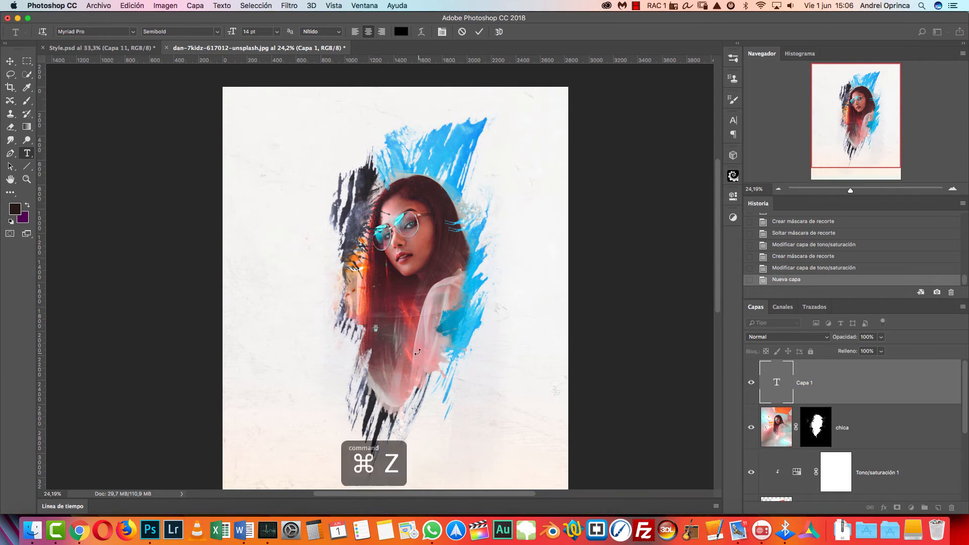
pyautogui.press('Escape')
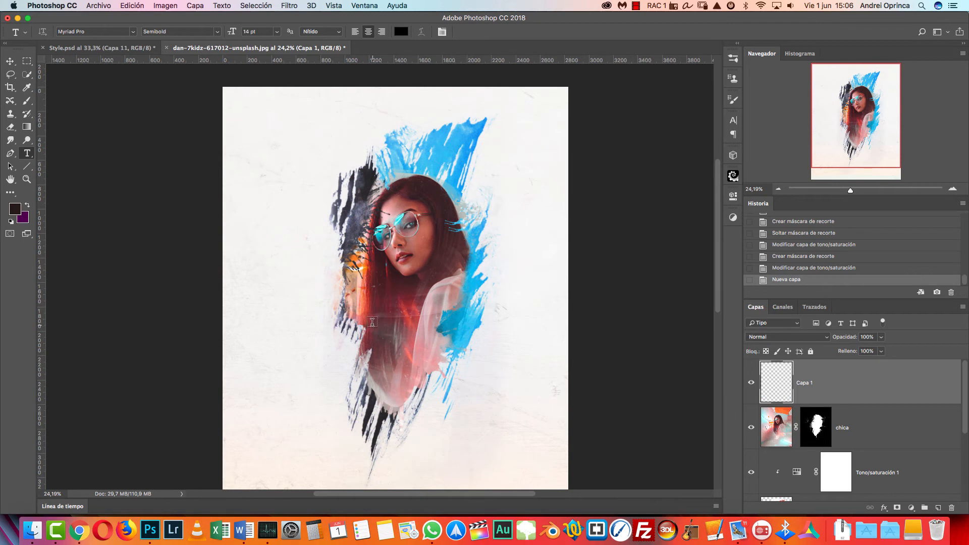
pyautogui.click(374, 324)
pyautogui.press('super+z')
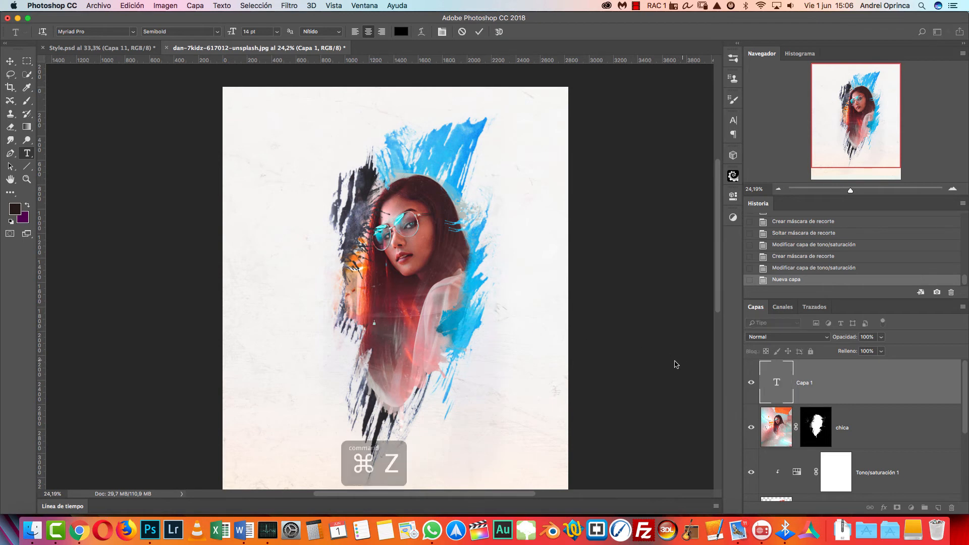
pyautogui.press('Escape')
# Step: Try a paragraph text box with filler text across the woman's lower body, enlarge the text to 60 pt, and undo the text layer
pyautogui.moveTo(319, 317); pyautogui.dragTo(517, 400)
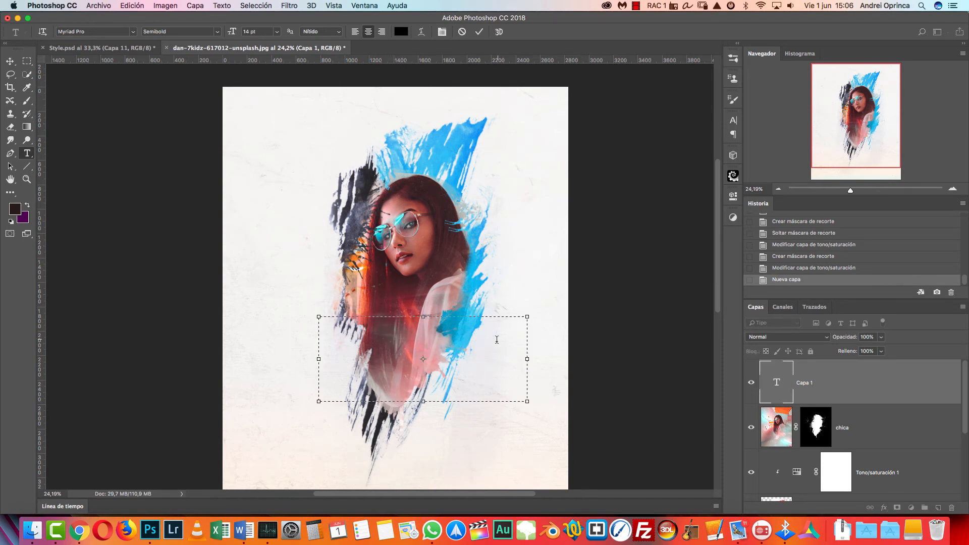
pyautogui.click(781, 382)
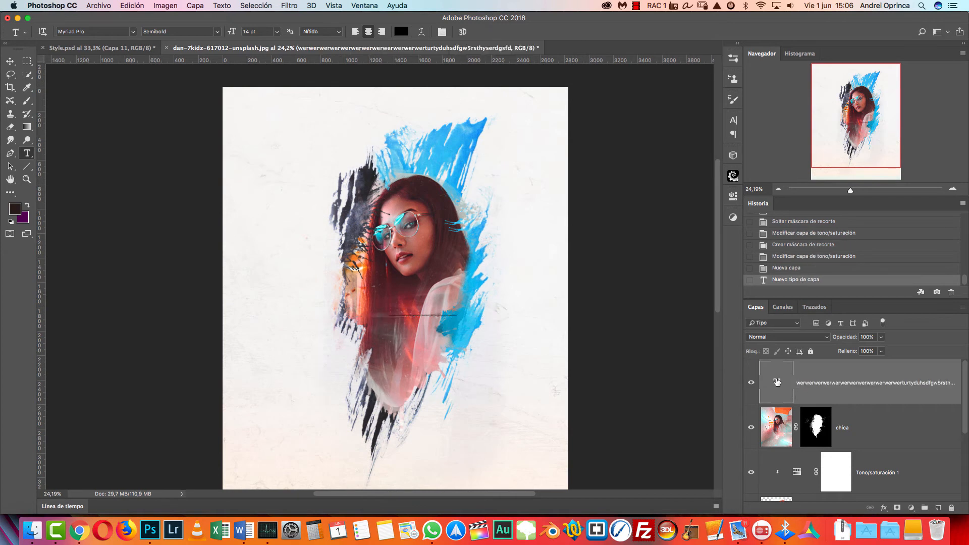
pyautogui.doubleClick(780, 382)
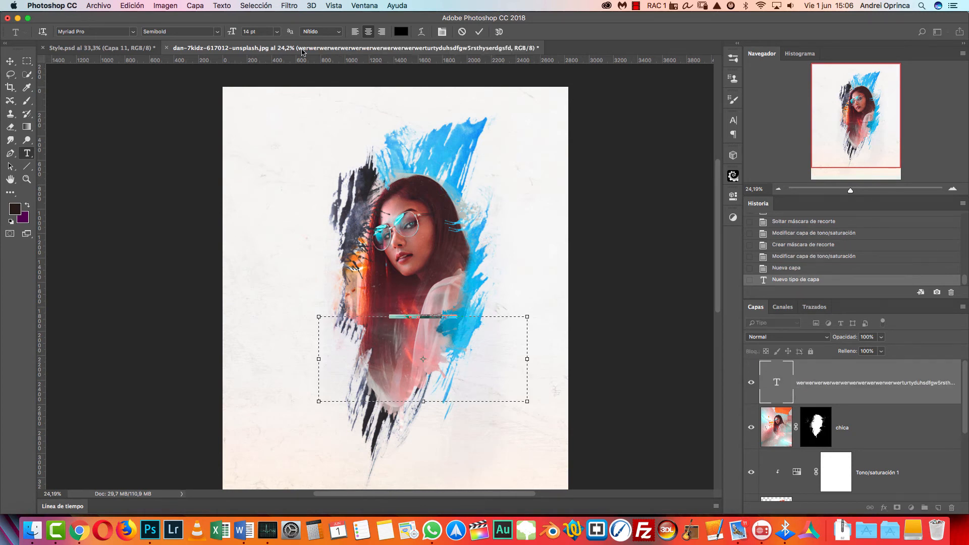
pyautogui.click(276, 31)
pyautogui.click(260, 148)
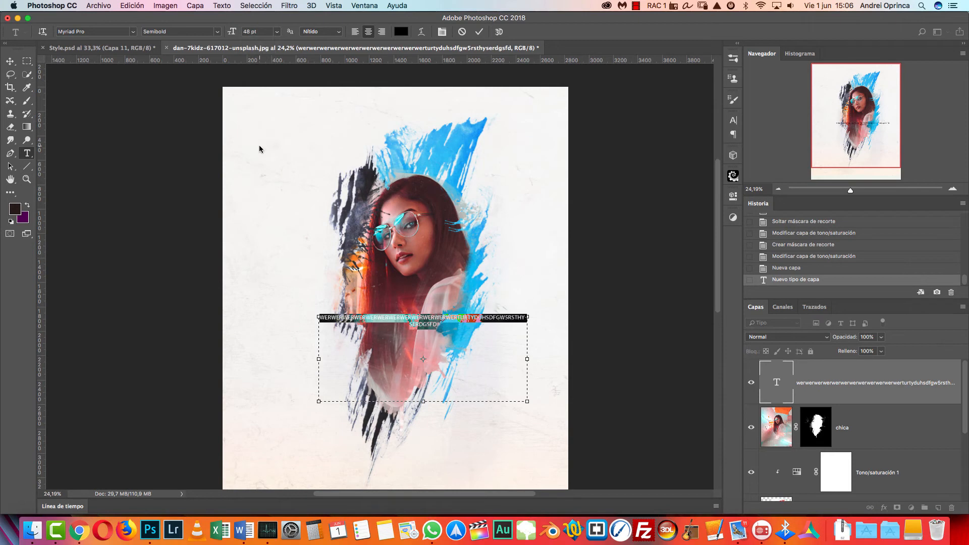
pyautogui.click(277, 32)
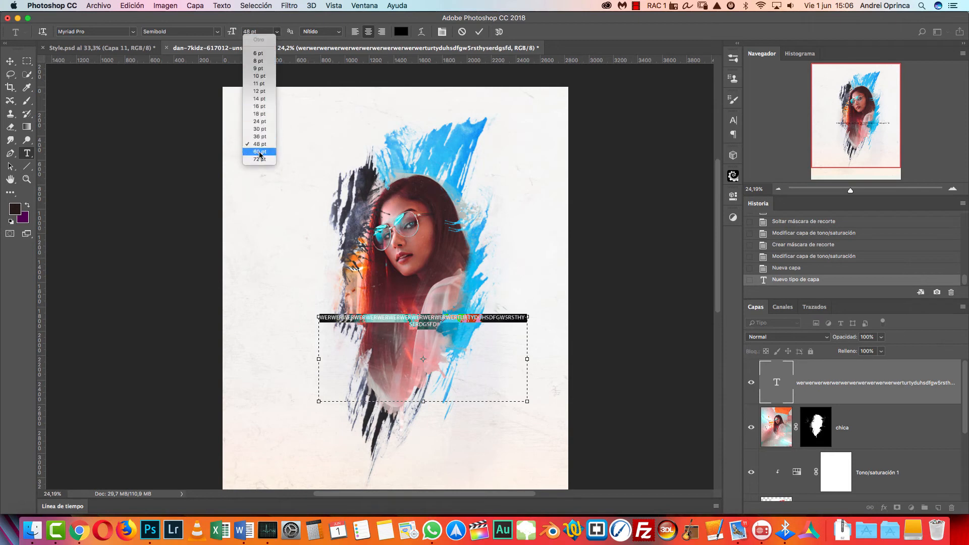
pyautogui.click(259, 152)
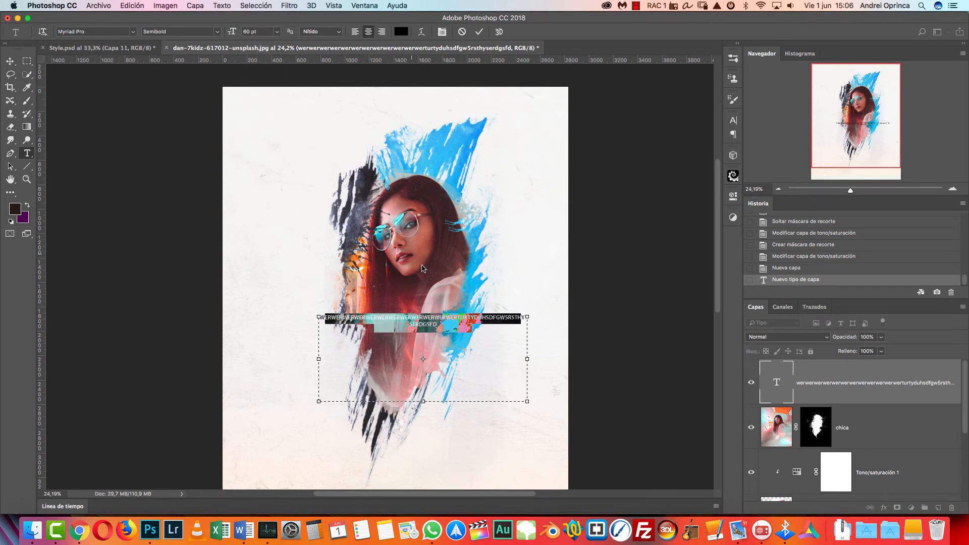
pyautogui.click(872, 406)
pyautogui.press('super+z')
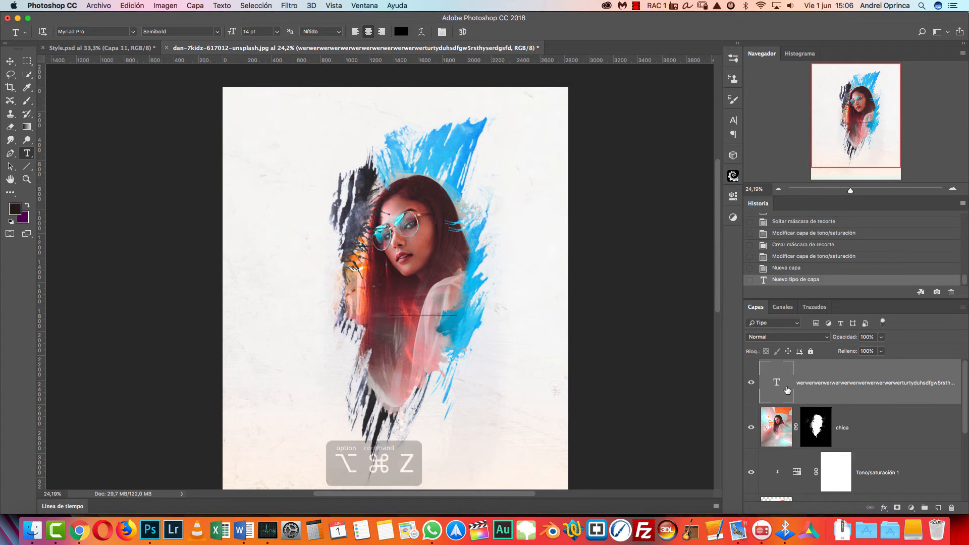
pyautogui.press('alt+super+z')
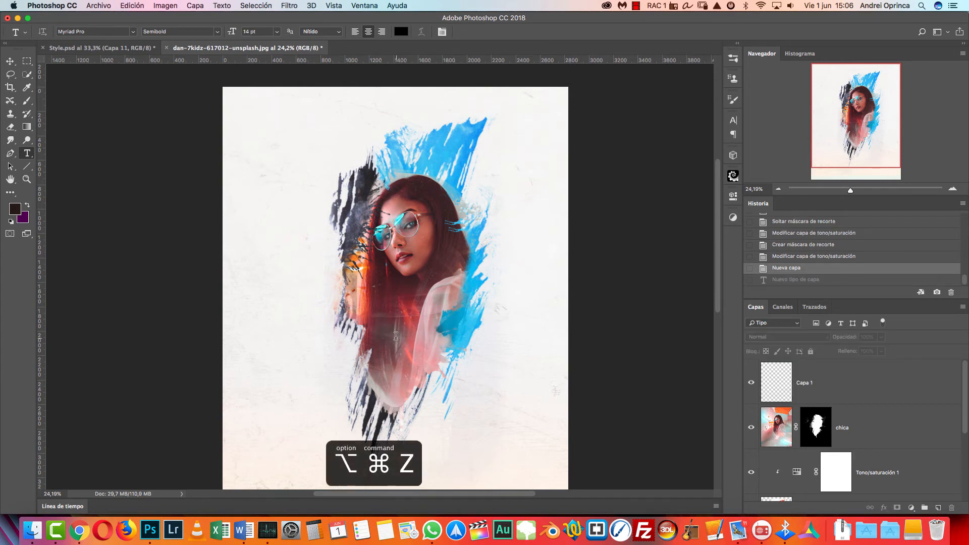
# Step: Add the point text "Style" over the woman's torso at 72 pt and reset the foreground and background colors to black and white
pyautogui.click(395, 340)
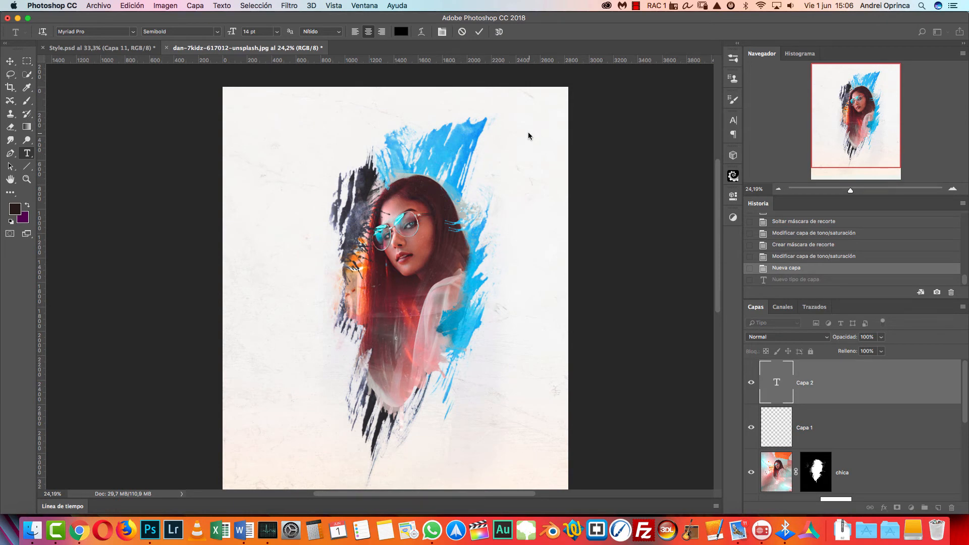
pyautogui.click(861, 396)
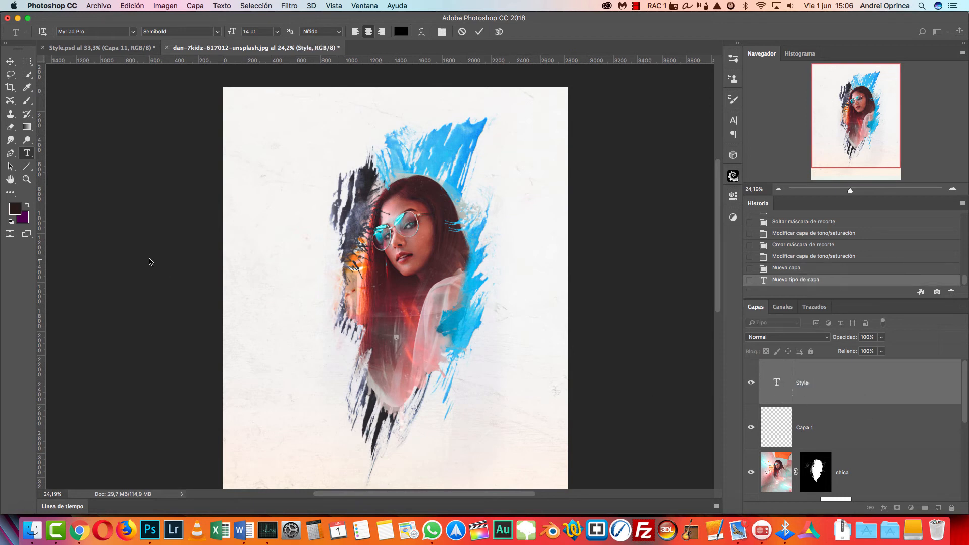
pyautogui.click(277, 32)
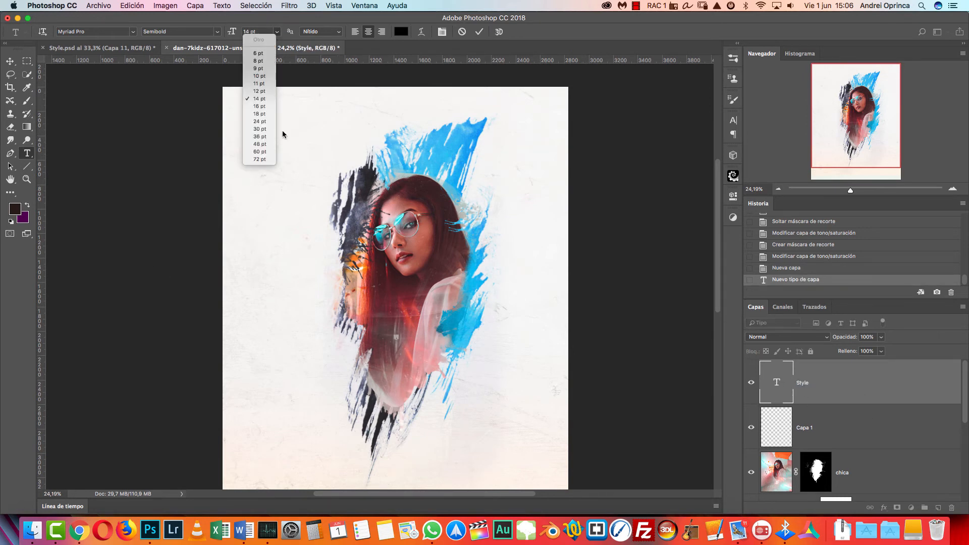
pyautogui.click(260, 160)
pyautogui.click(10, 222)
pyautogui.click(838, 387)
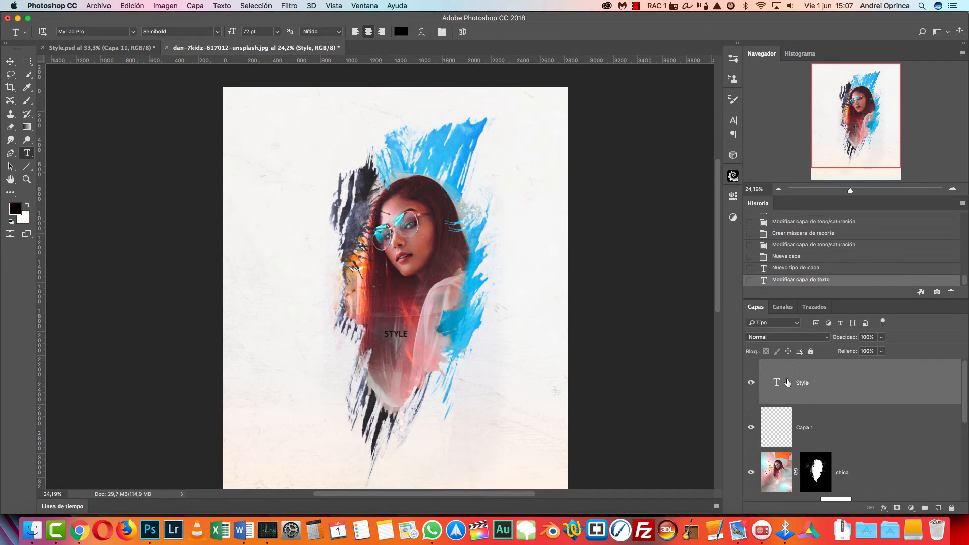
# Step: Change the color of the Style text to white (ffffff)
pyautogui.doubleClick(777, 385)
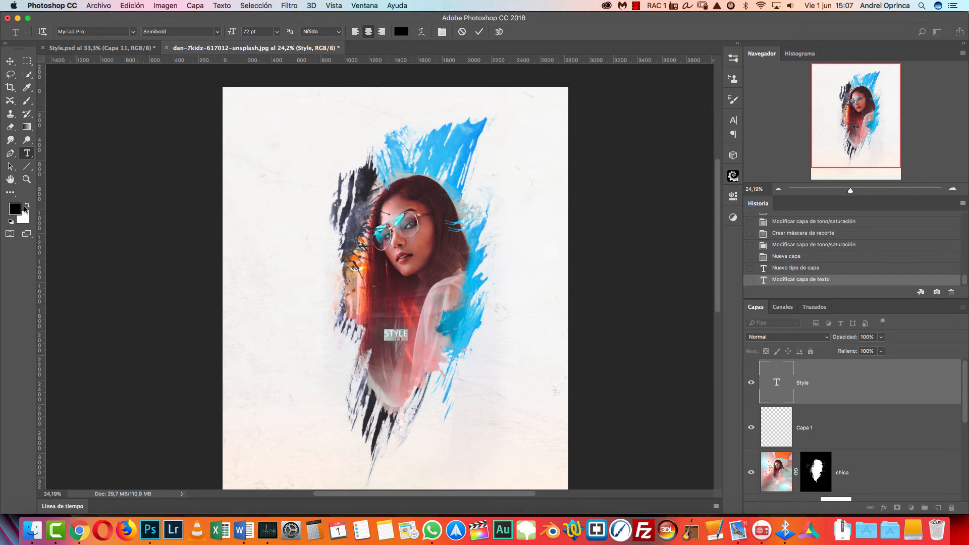
pyautogui.click(401, 31)
pyautogui.moveTo(644, 173); pyautogui.dragTo(592, 113)
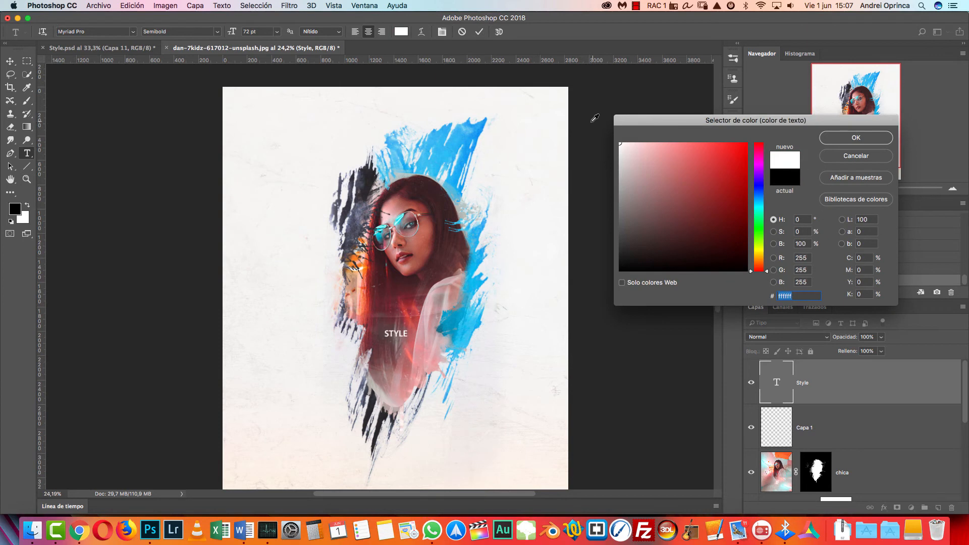
pyautogui.click(860, 146)
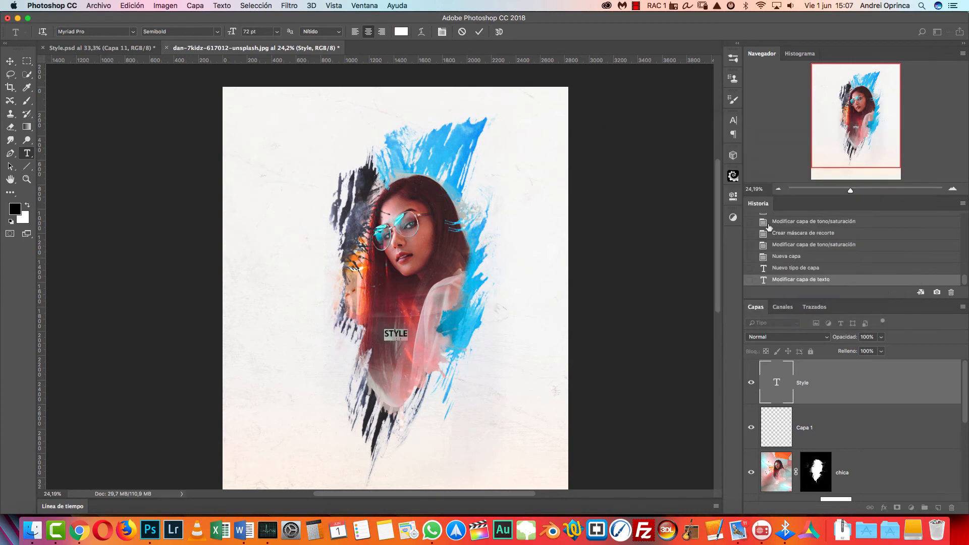
pyautogui.click(850, 379)
# Step: Increase the font size of the Style text beyond 72 pt until the word spans about a quarter of the canvas width
pyautogui.doubleClick(770, 383)
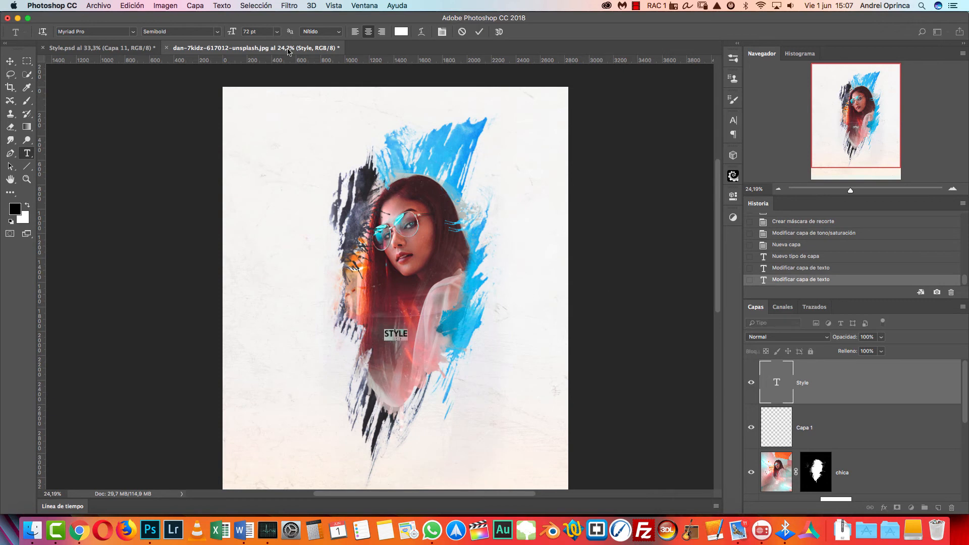
pyautogui.click(277, 32)
pyautogui.click(266, 167)
pyautogui.moveTo(230, 35); pyautogui.dragTo(333, 51)
pyautogui.click(924, 388)
# Step: Scale the Style text up with Free Transform to about 519 pt and center it across the woman's torso and the paint strokes
pyautogui.press('super+t')
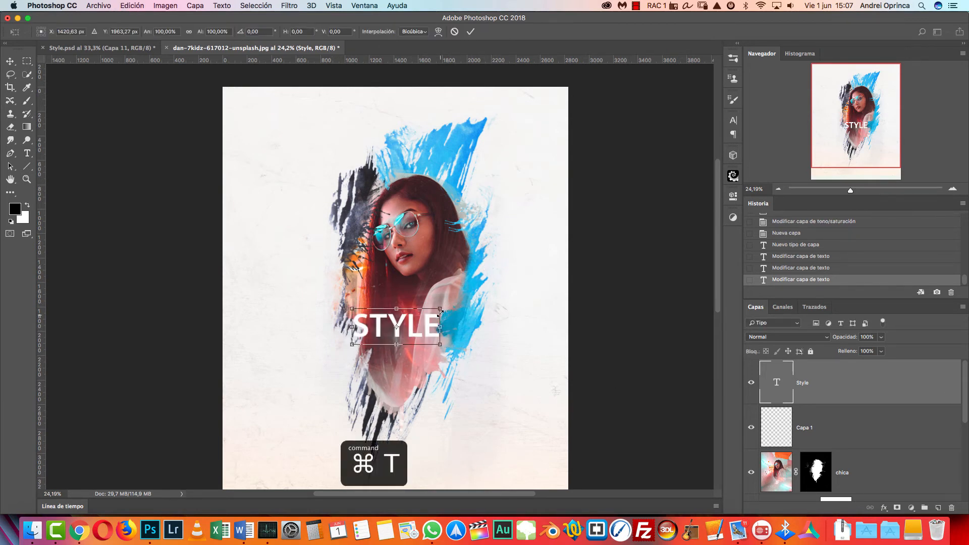
pyautogui.moveTo(439, 308); pyautogui.dragTo(484, 292)
pyautogui.moveTo(438, 325); pyautogui.dragTo(450, 335)
pyautogui.press('Return')
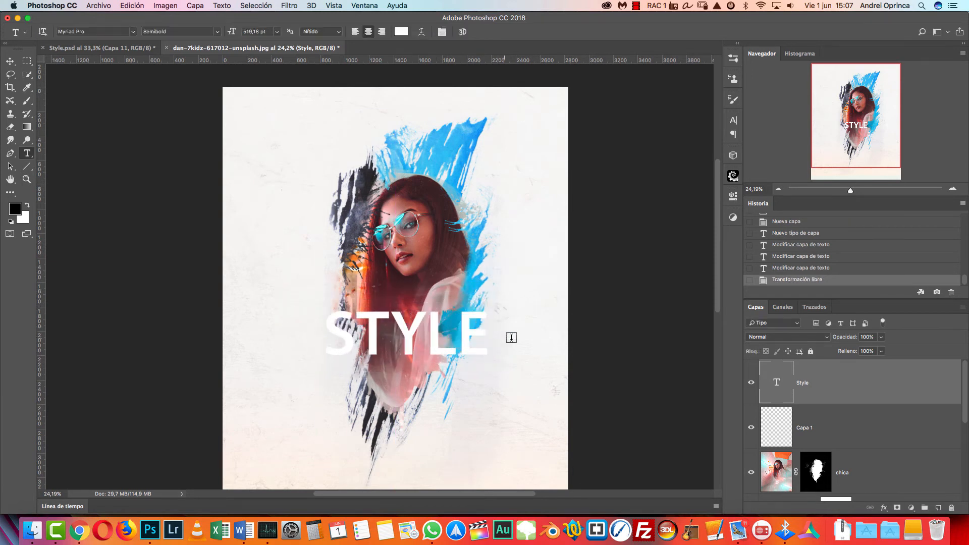
# Step: Change the font of the Style text to Highlands Bold
pyautogui.doubleClick(777, 386)
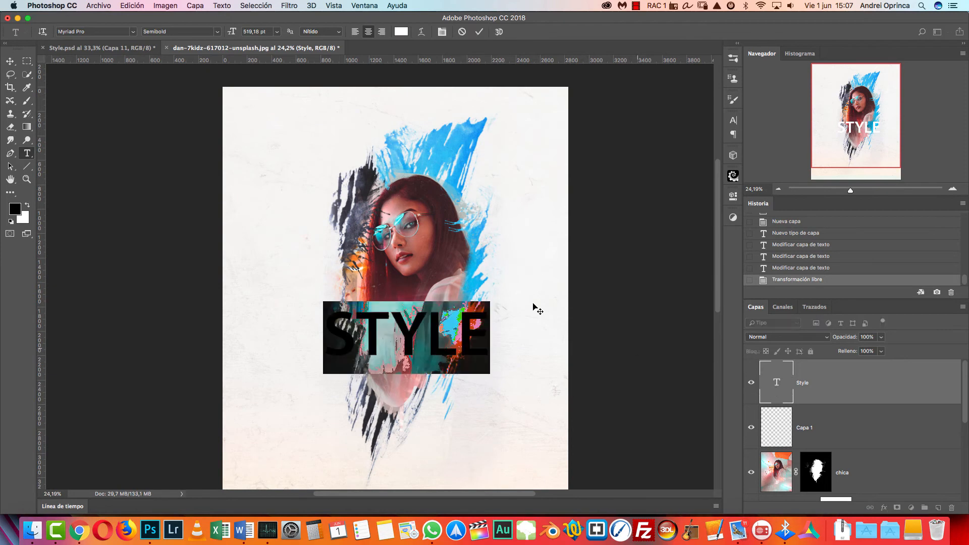
pyautogui.click(133, 32)
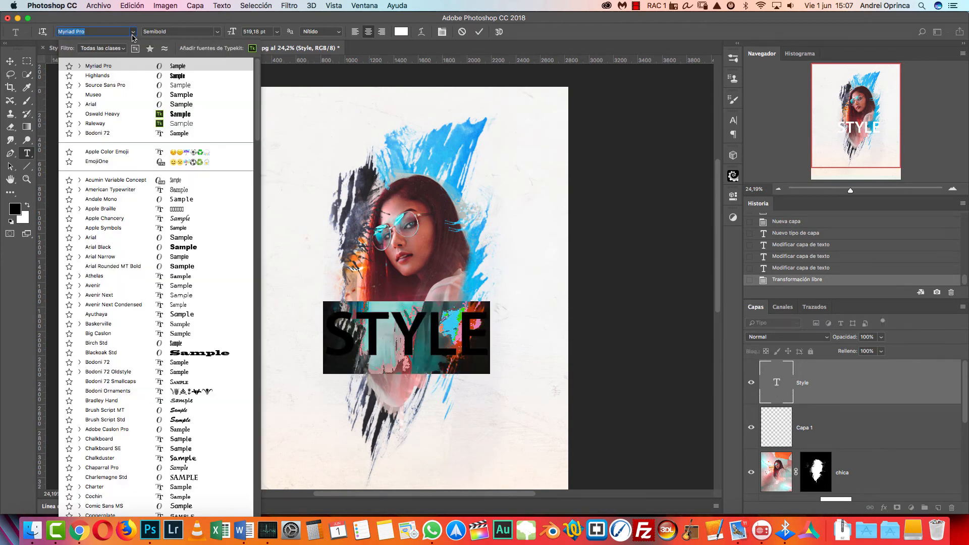
pyautogui.click(120, 76)
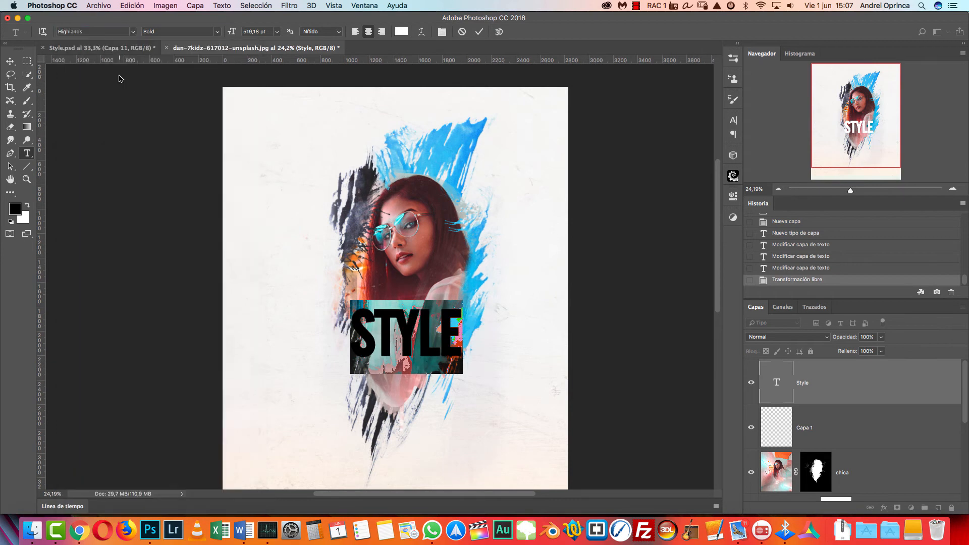
pyautogui.click(878, 388)
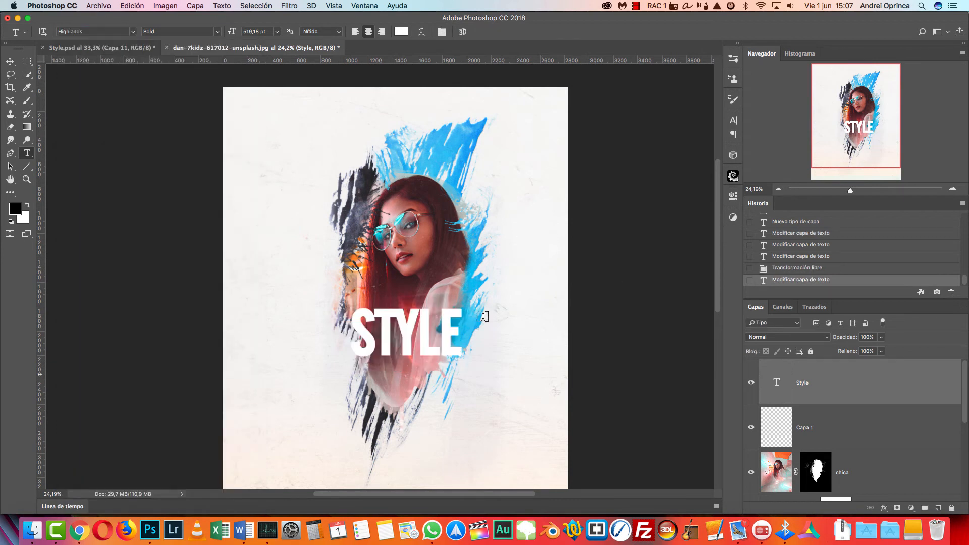
pyautogui.doubleClick(784, 385)
pyautogui.click(133, 32)
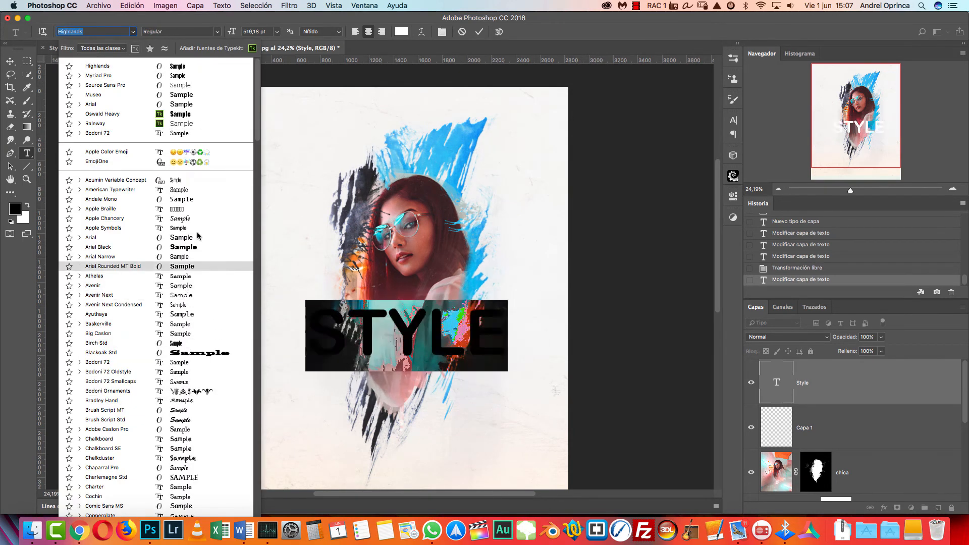
pyautogui.click(552, 31)
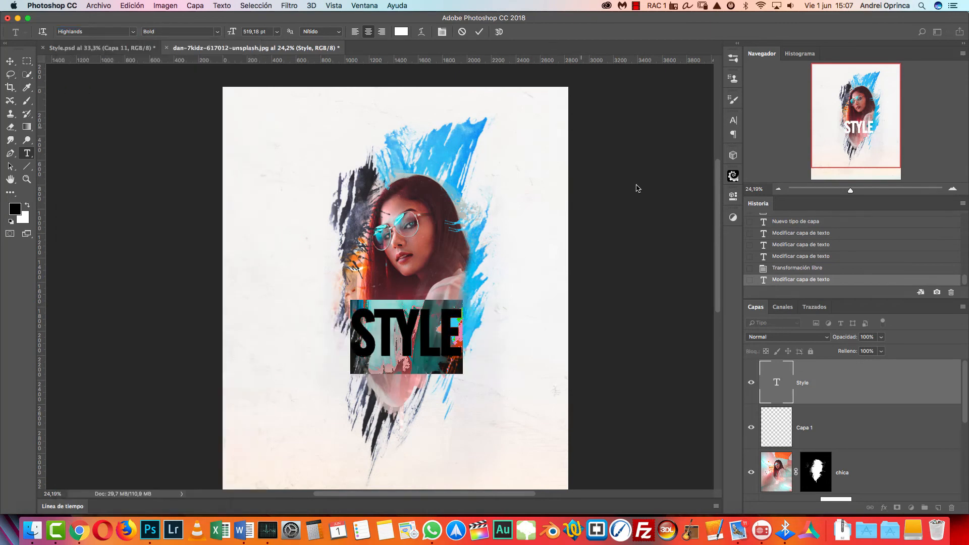
# Step: Scale the Style text up with Free Transform to about 572 pt and lower it slightly over the woman's torso
pyautogui.click(856, 391)
pyautogui.press('super+t')
pyautogui.moveTo(463, 301); pyautogui.dragTo(448, 344)
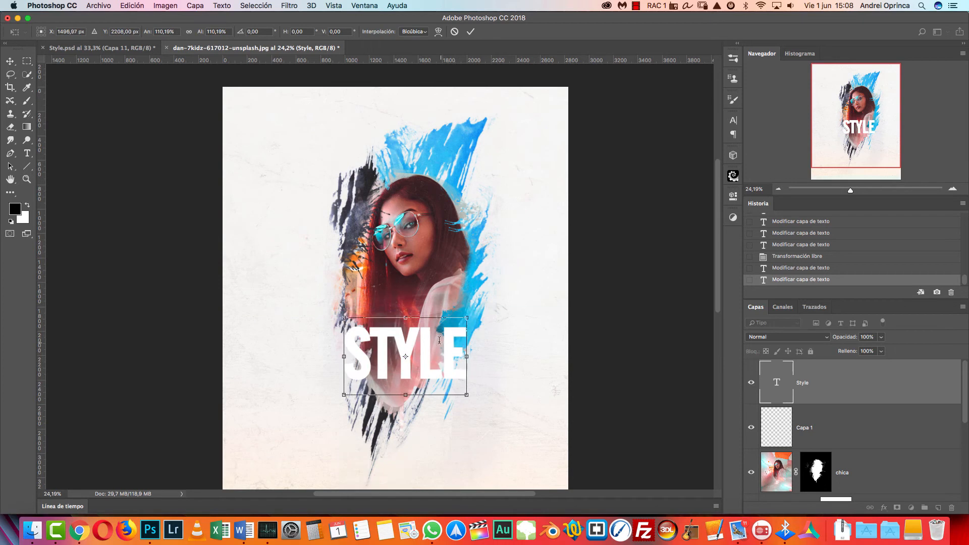
pyautogui.press('Return')
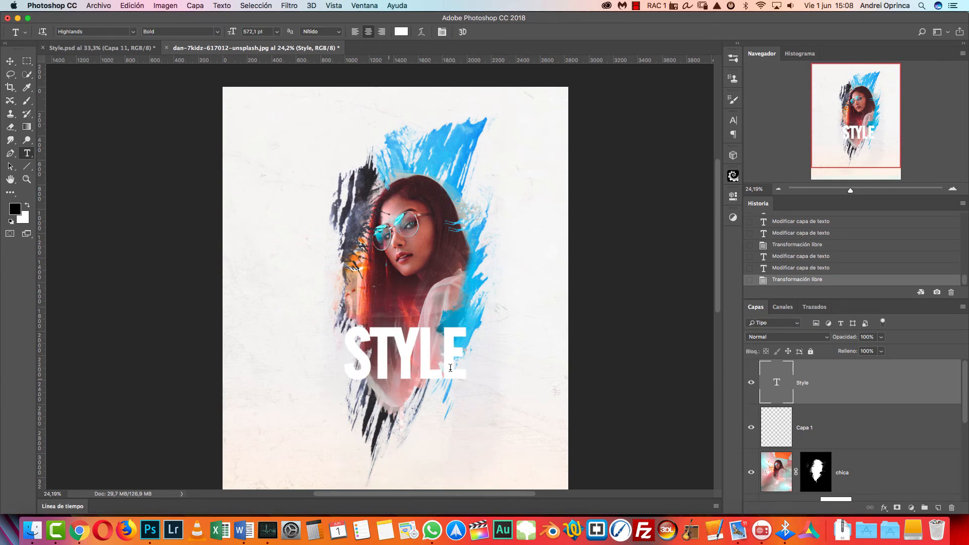
# Step: Preview the two art-by-lonfeldt images in the Stock folder and open art-by-lonfeldt-654708-unsplash.jpg
pyautogui.press('super+o')
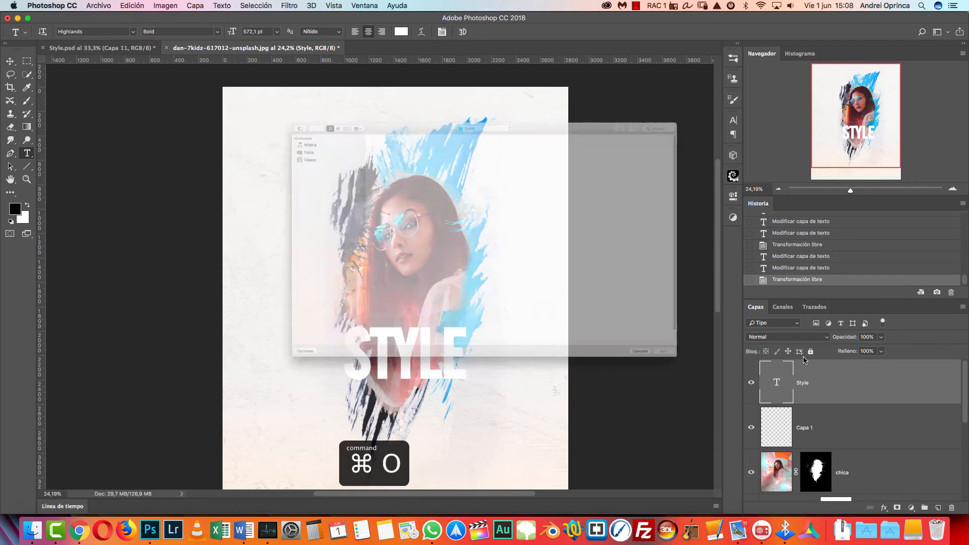
pyautogui.click(323, 84)
pyautogui.press('space')
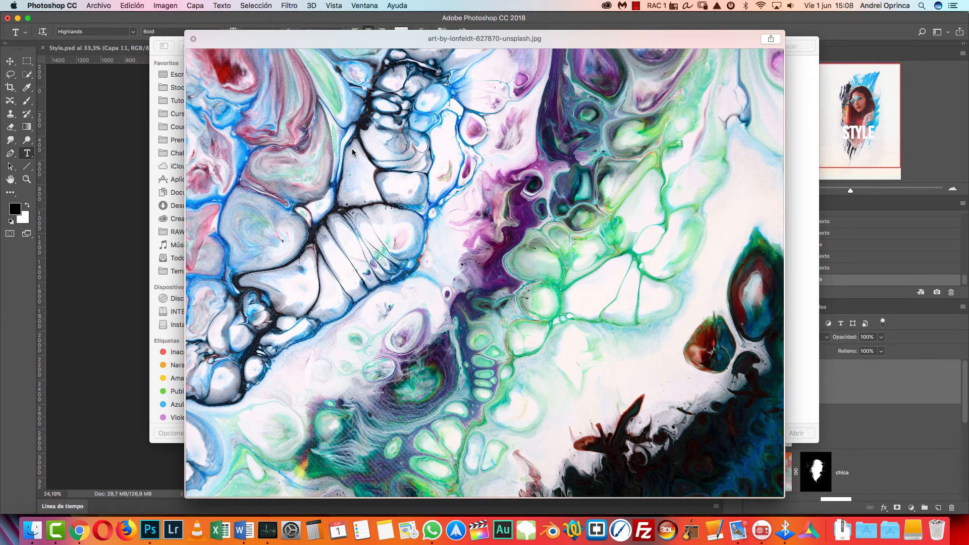
pyautogui.press('Right')
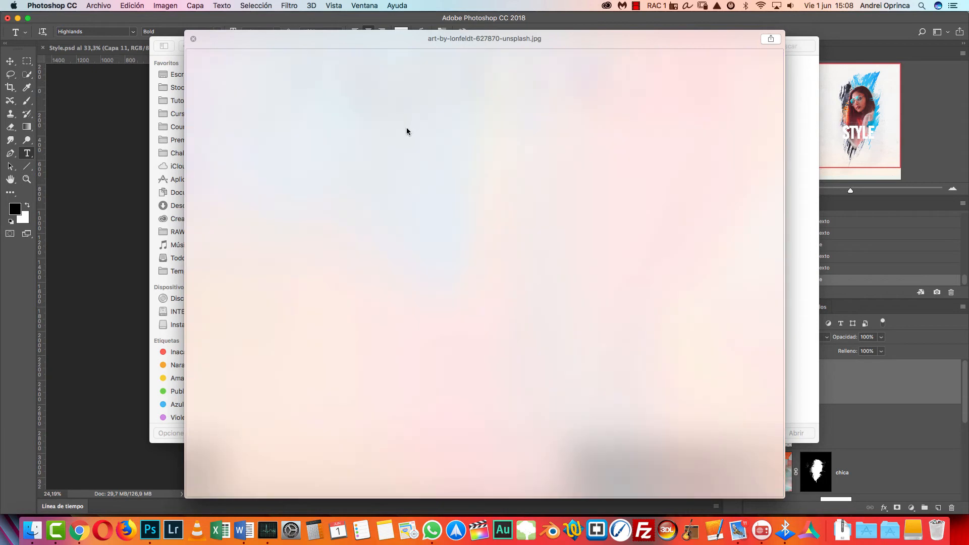
pyautogui.press('Escape')
pyautogui.click(796, 433)
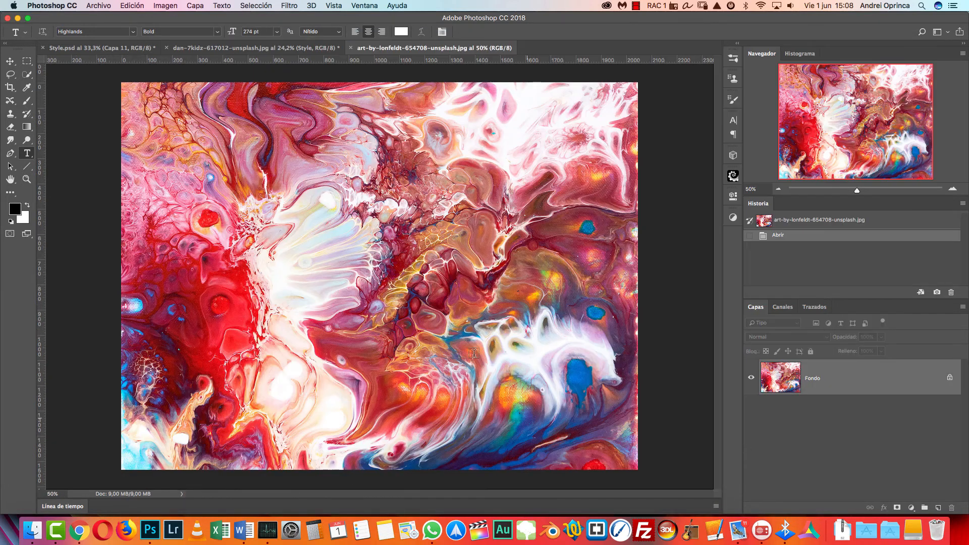
# Step: Copy the entire red paint image, close its document and paste it into the poster as a layer above Style
pyautogui.press('super+a')
pyautogui.press('super+c')
pyautogui.press('super+w')
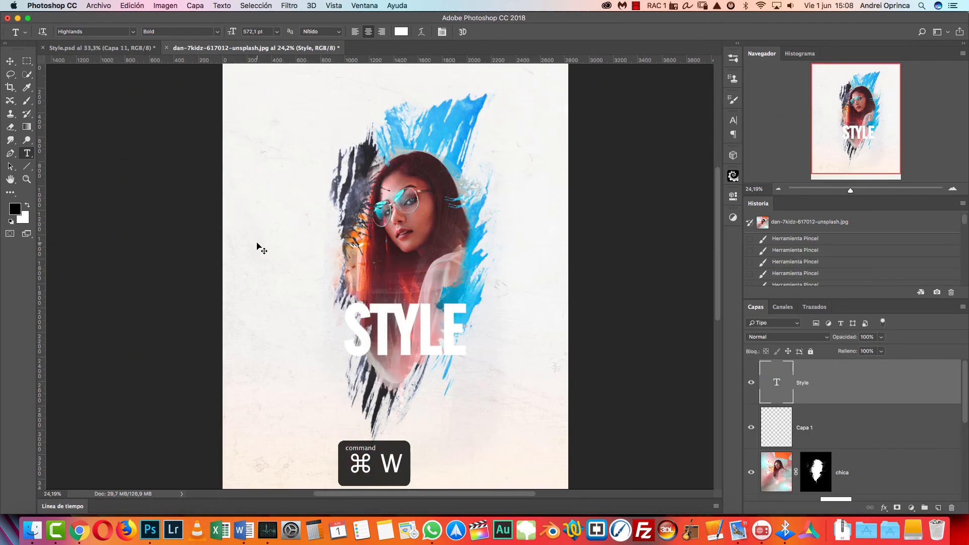
pyautogui.press('super+v')
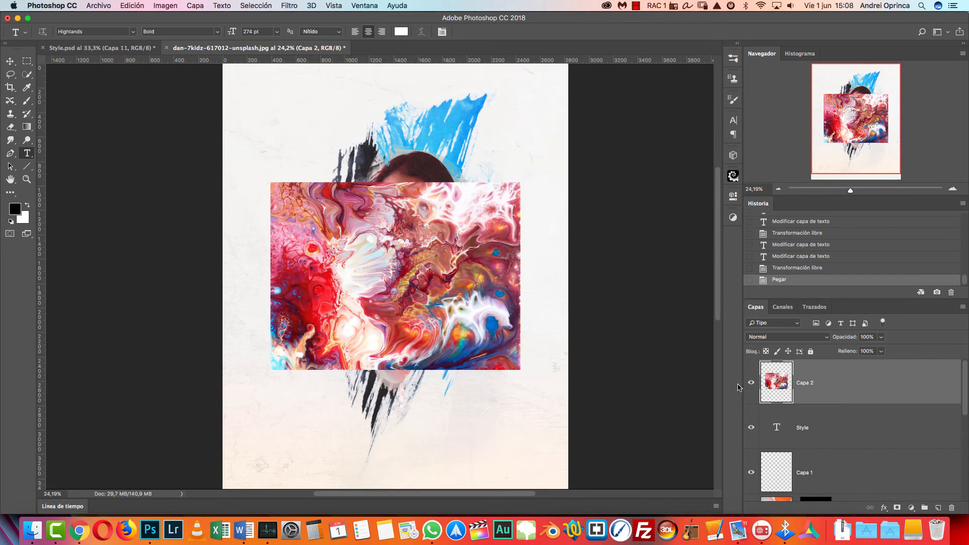
# Step: Try positioning the pasted paint image over the title and clipping it to the Style text layer
pyautogui.press('v')
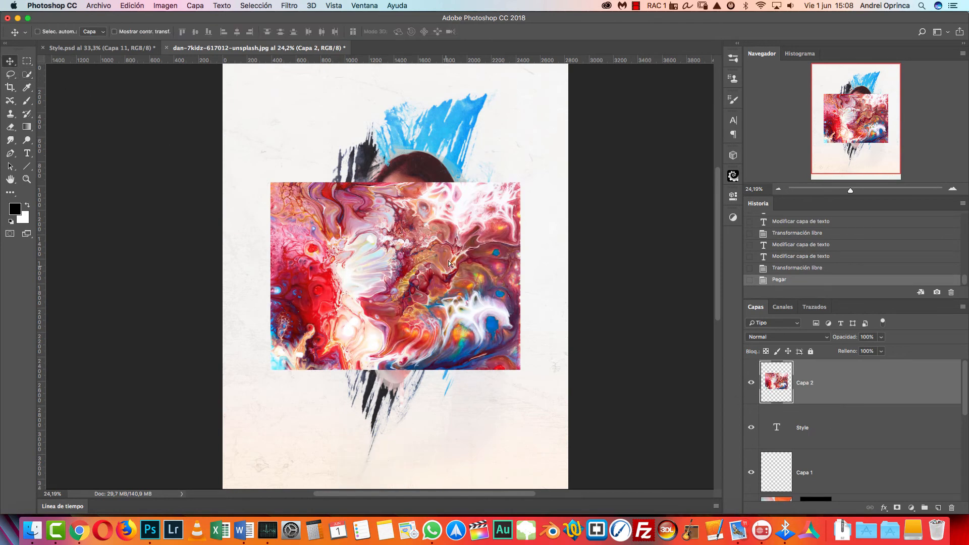
pyautogui.moveTo(449, 273); pyautogui.dragTo(498, 206)
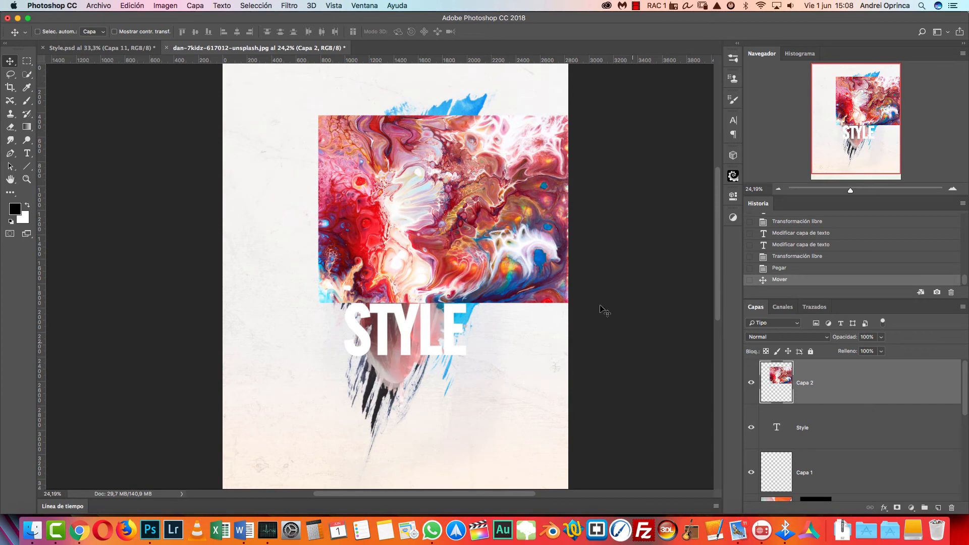
pyautogui.moveTo(519, 275); pyautogui.dragTo(487, 369)
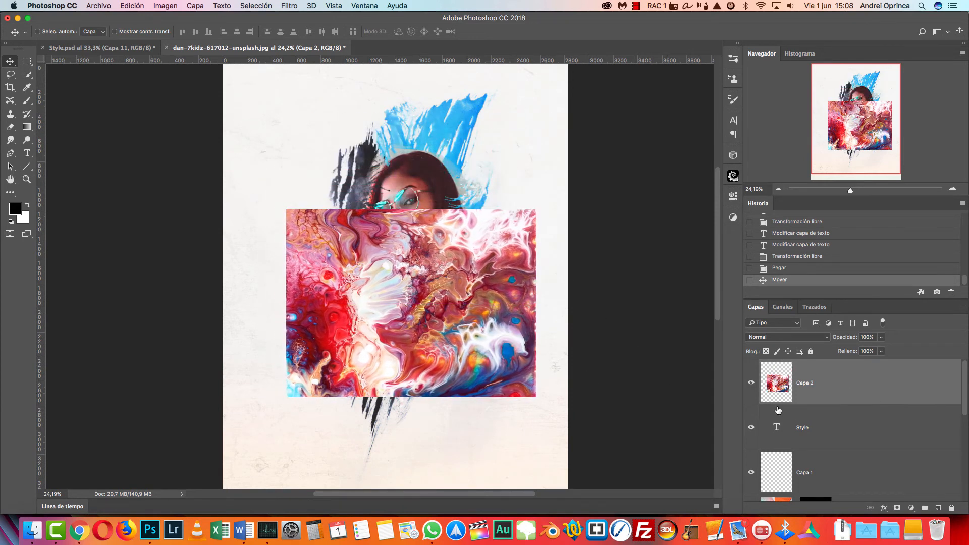
pyautogui.keyDown('alt'); pyautogui.click(855, 407); pyautogui.keyUp('alt')
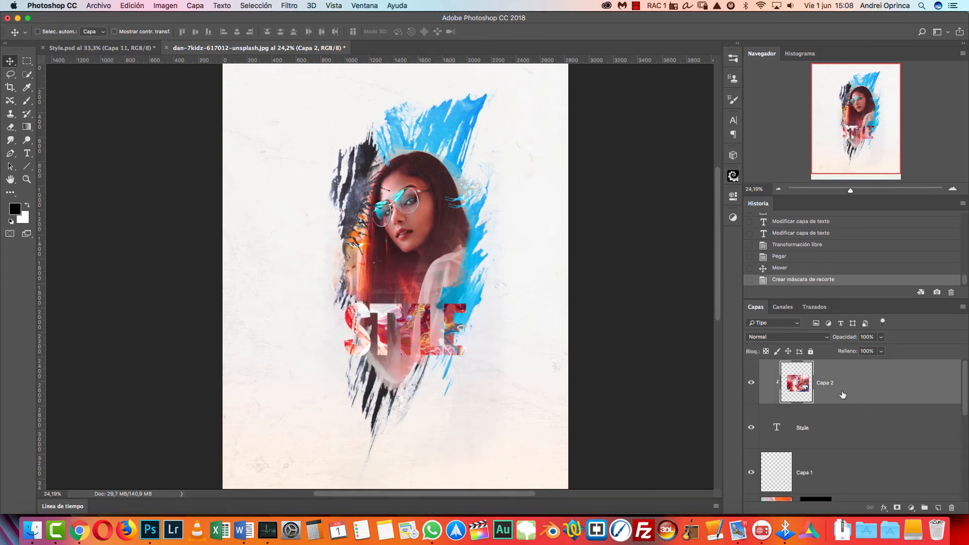
pyautogui.moveTo(493, 324); pyautogui.dragTo(499, 302)
# Step: Undo the moves and the clipping mask on the paint image, back to the paste
pyautogui.press('alt+super+z')
pyautogui.press('alt+super+z')
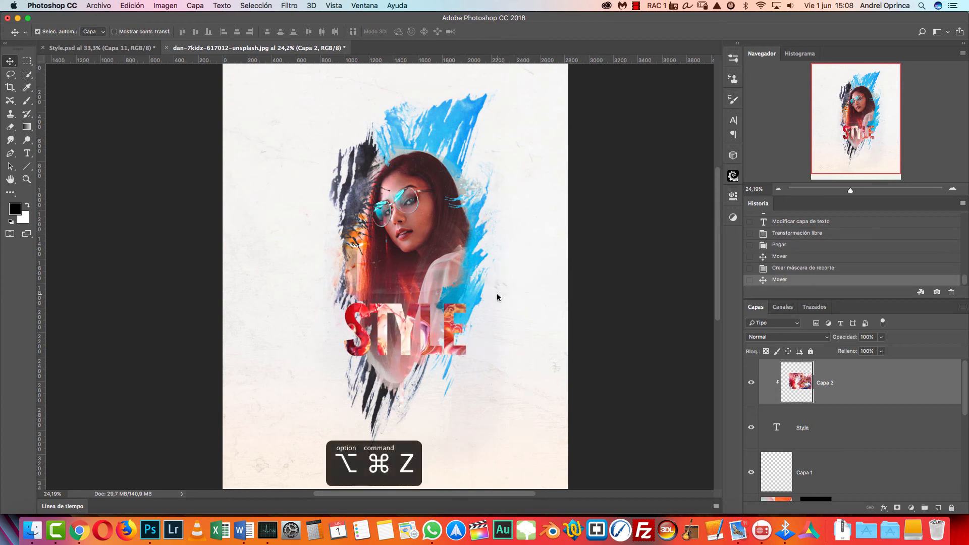
pyautogui.press('alt+super+z')
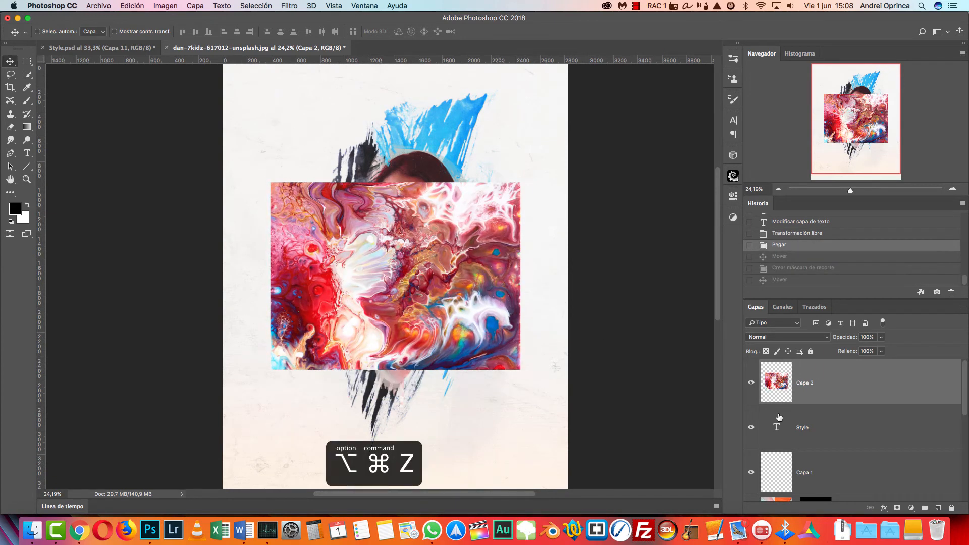
# Step: Load the Style text's outline as a selection, add it as a layer mask on Capa 2 and inspect the mask
pyautogui.click(752, 386)
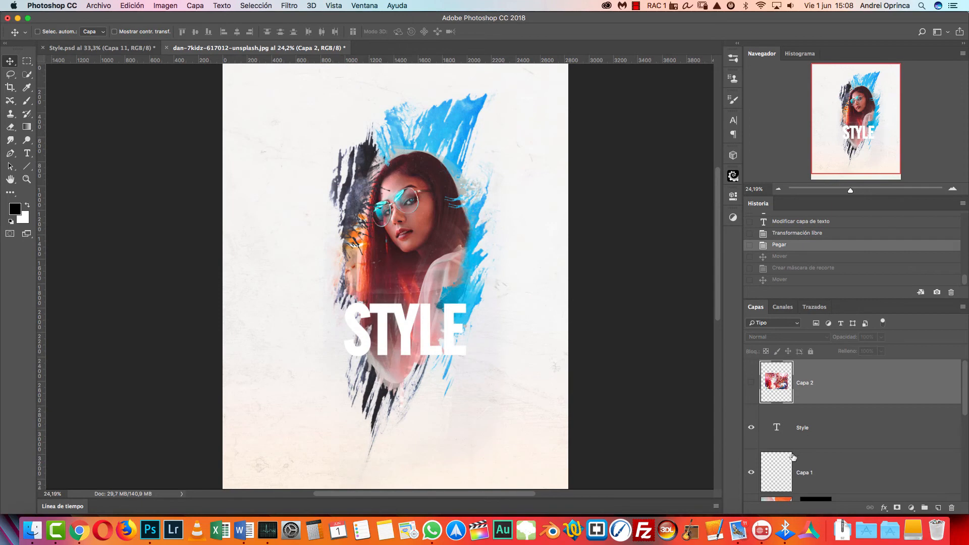
pyautogui.moveTo(778, 437)
pyautogui.mouseDown()
pyautogui.moveTo(782, 444)
pyautogui.moveTo(777, 431)
pyautogui.mouseUp()
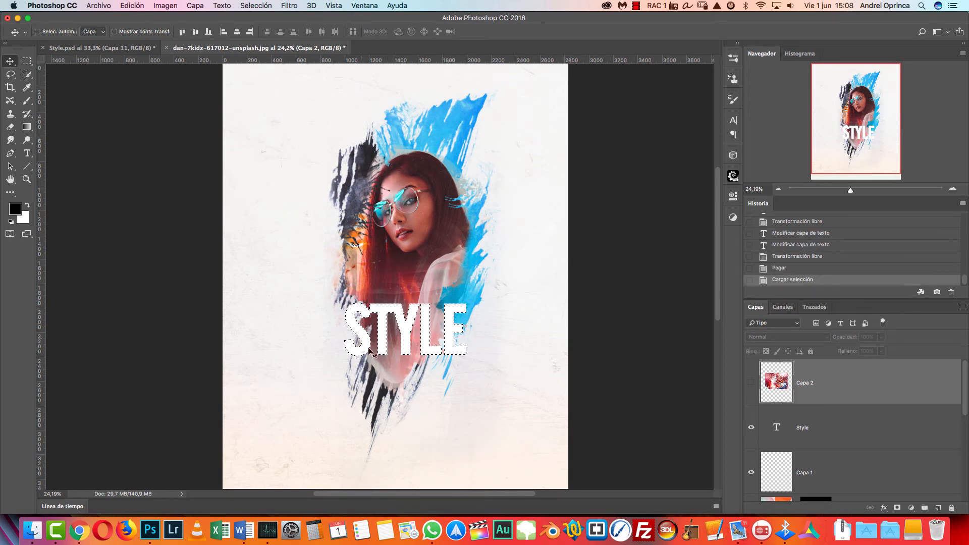
pyautogui.click(751, 383)
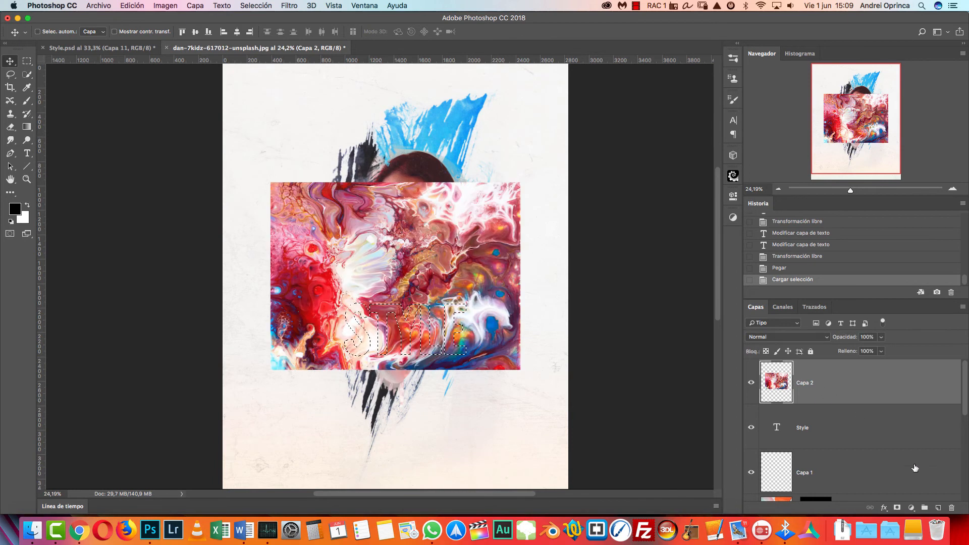
pyautogui.click(897, 508)
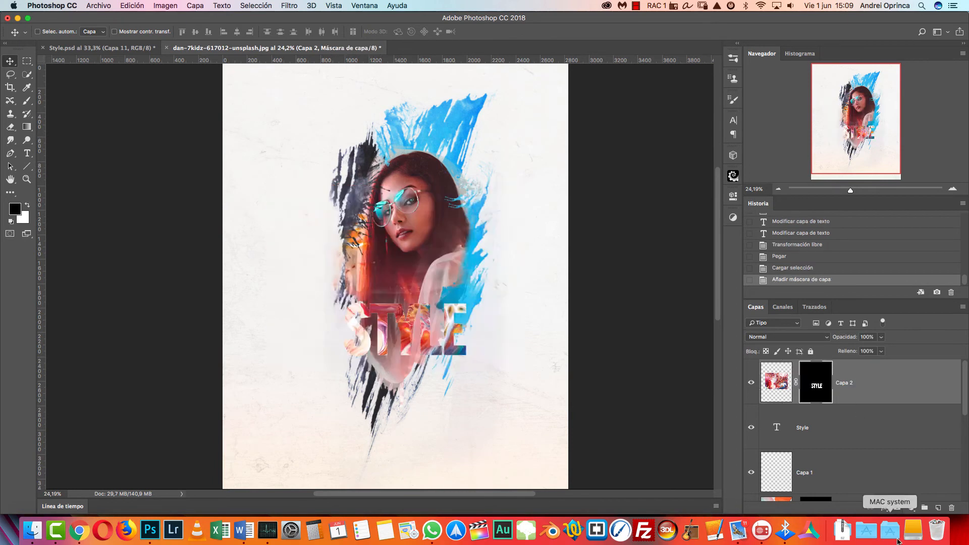
pyautogui.keyDown('alt'); pyautogui.click(818, 388); pyautogui.keyUp('alt')
pyautogui.keyDown('alt'); pyautogui.click(817, 390); pyautogui.keyUp('alt')
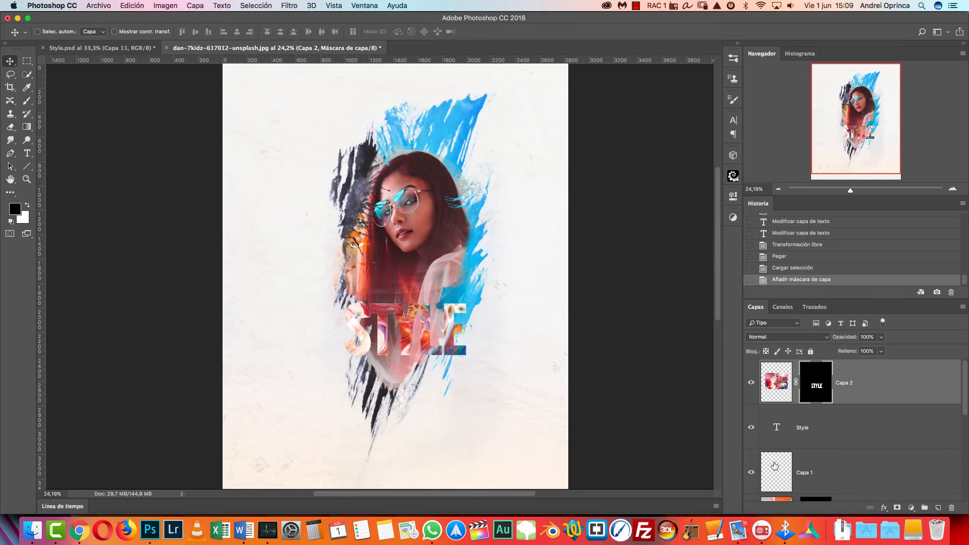
# Step: Try moving the Capa 2 image sideways with its mask still linked, and undo the move
pyautogui.click(769, 384)
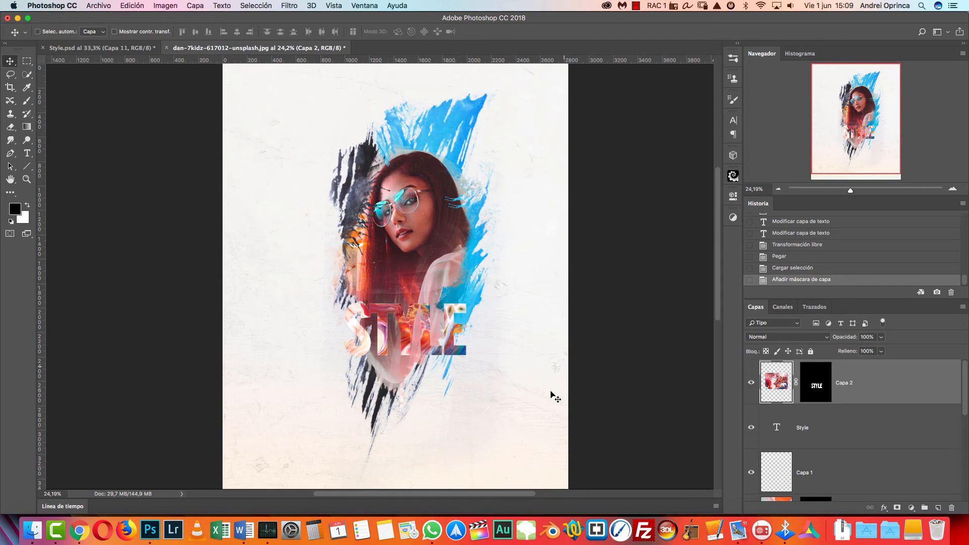
pyautogui.moveTo(449, 334); pyautogui.dragTo(538, 334)
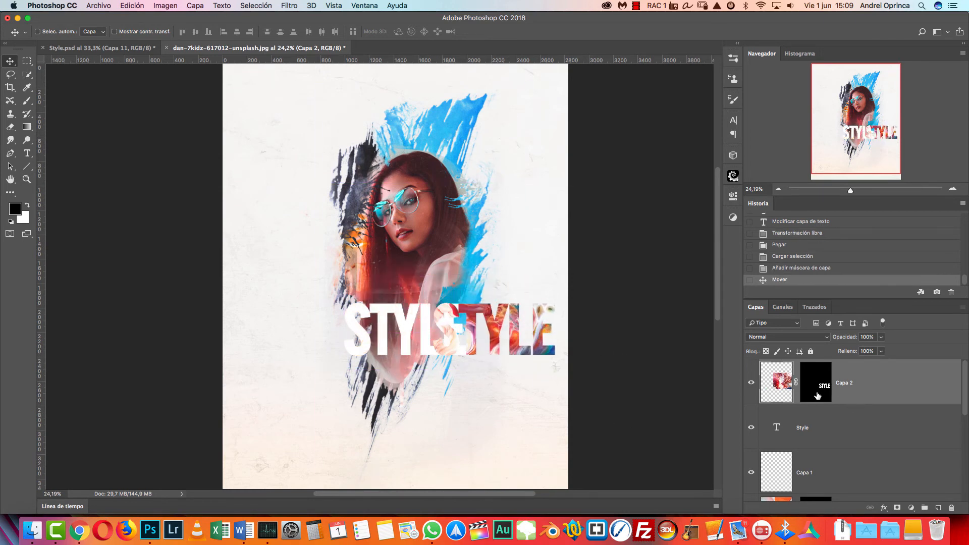
pyautogui.hotkey('ctrl', 'z')
# Step: Unlink the mask from the Capa 2 image and move only the image within the STYLE letters
pyautogui.click(796, 382)
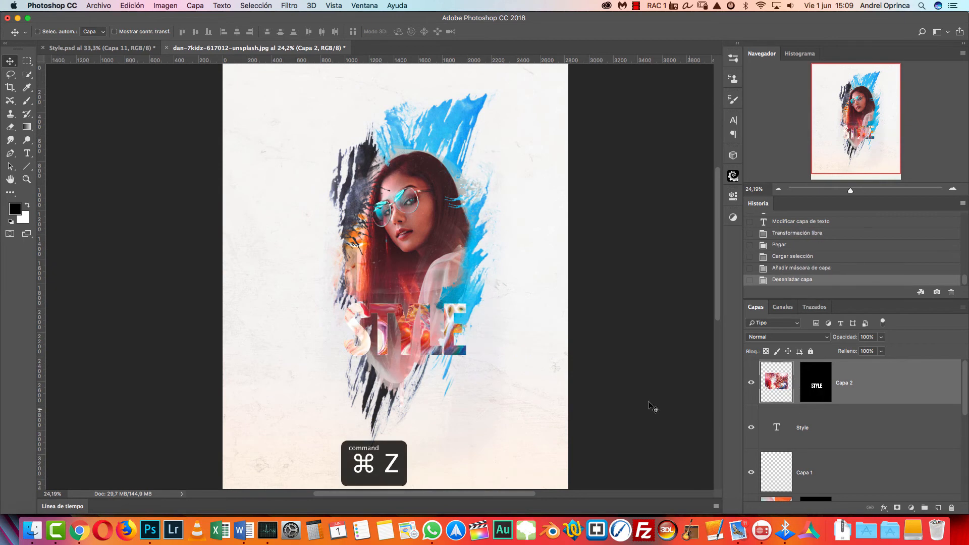
pyautogui.moveTo(443, 331); pyautogui.dragTo(525, 376)
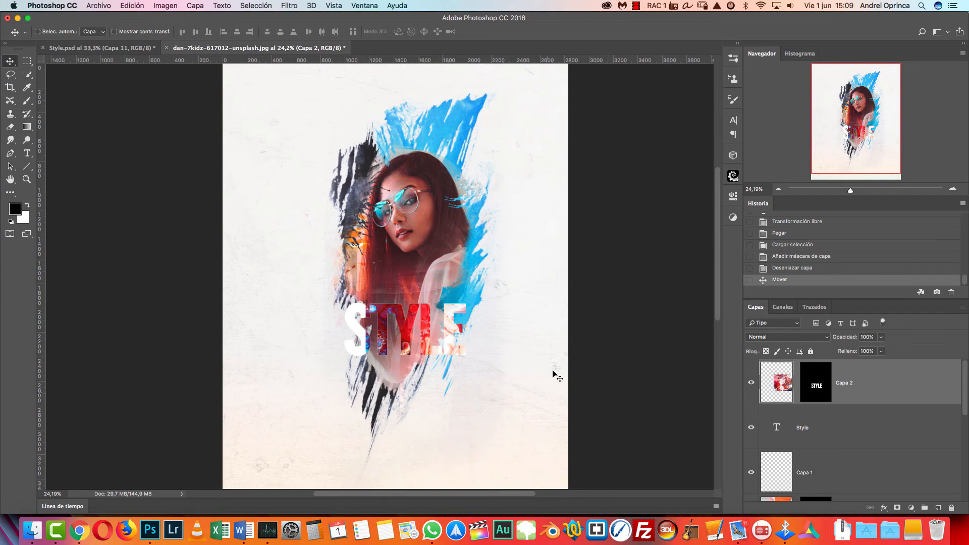
# Step: Try enlarging the Style text to 711.1 pt beneath the masked paint image, and cancel the text edit
pyautogui.doubleClick(771, 429)
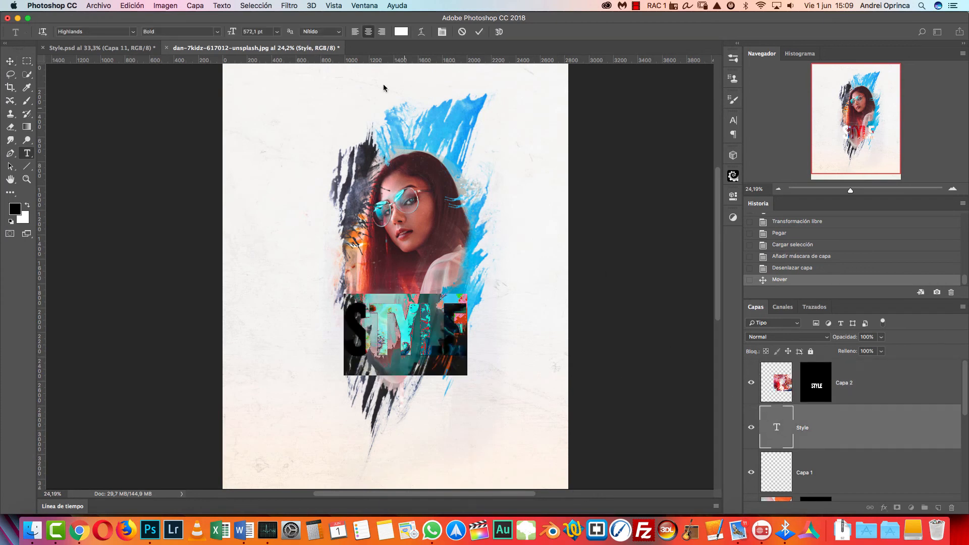
pyautogui.moveTo(233, 34); pyautogui.dragTo(303, 34)
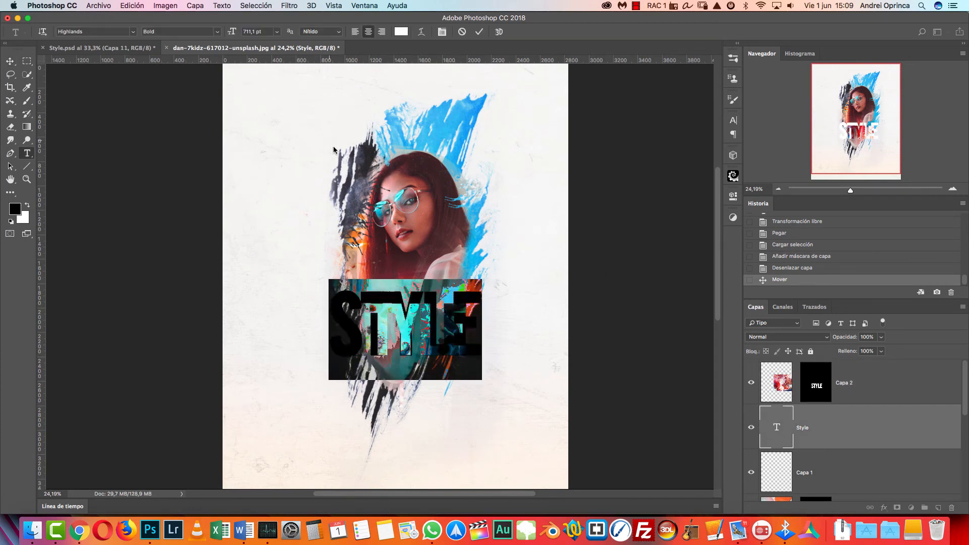
pyautogui.press('Return')
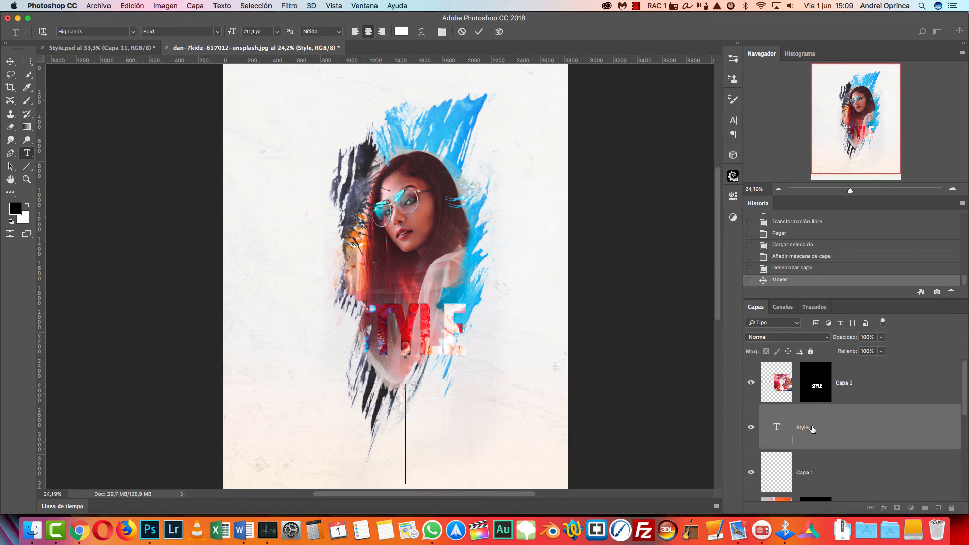
pyautogui.press('Escape')
# Step: Delete the layer mask from Capa 2 without applying it and clip the paint image to the Style text layer
pyautogui.moveTo(830, 389); pyautogui.dragTo(952, 507)
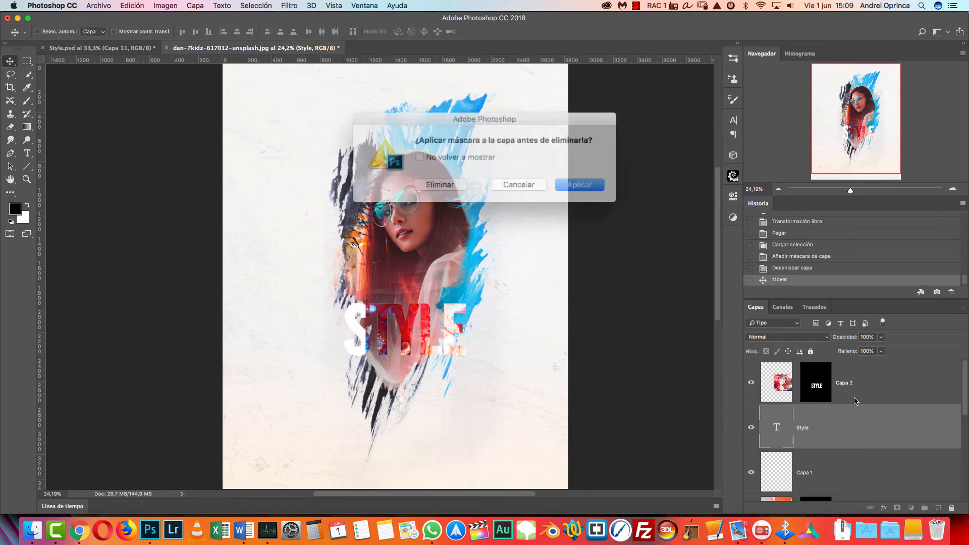
pyautogui.click(459, 181)
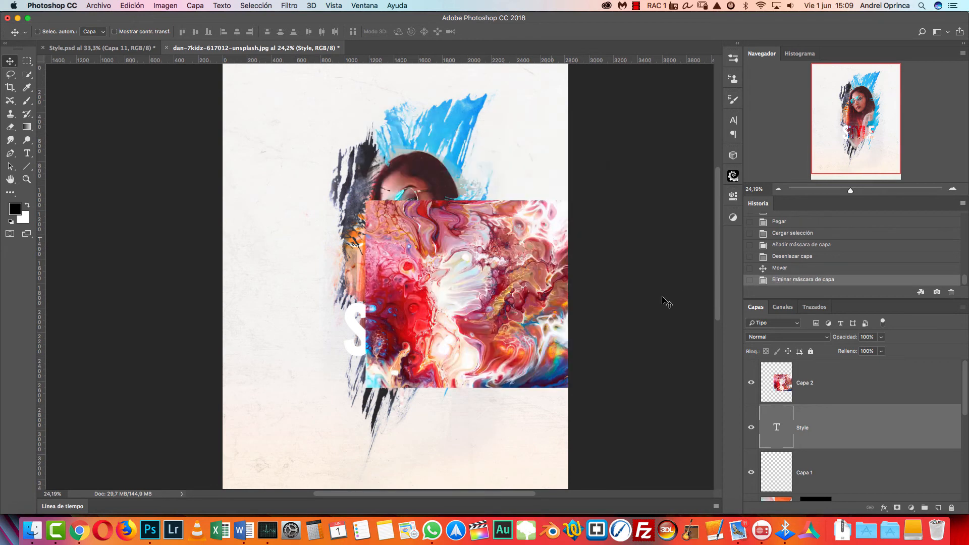
pyautogui.keyDown('alt'); pyautogui.click(841, 400); pyautogui.keyUp('alt')
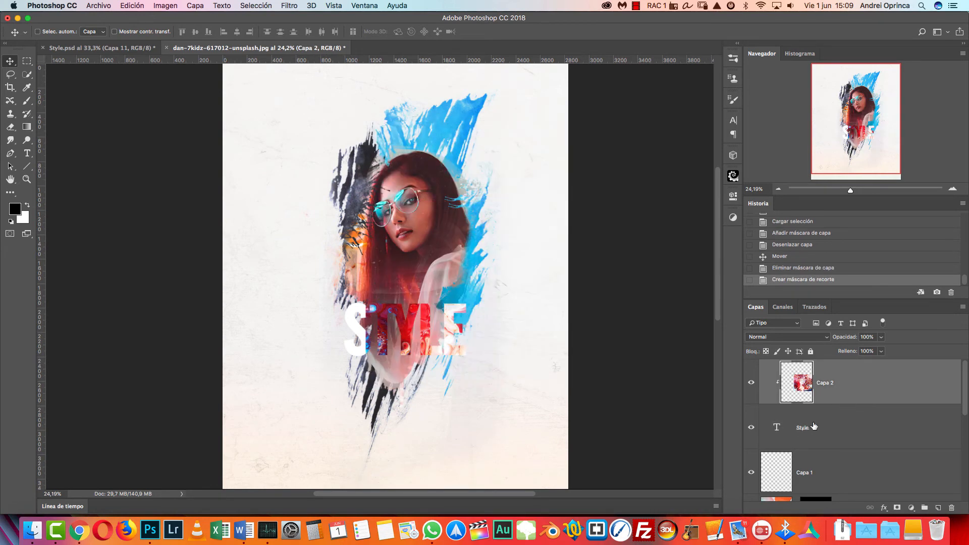
# Step: Reposition the clipped paint image with Free Transform until it fills all the STYLE letters
pyautogui.press('super+t')
pyautogui.moveTo(551, 310); pyautogui.dragTo(493, 349)
pyautogui.press('Return')
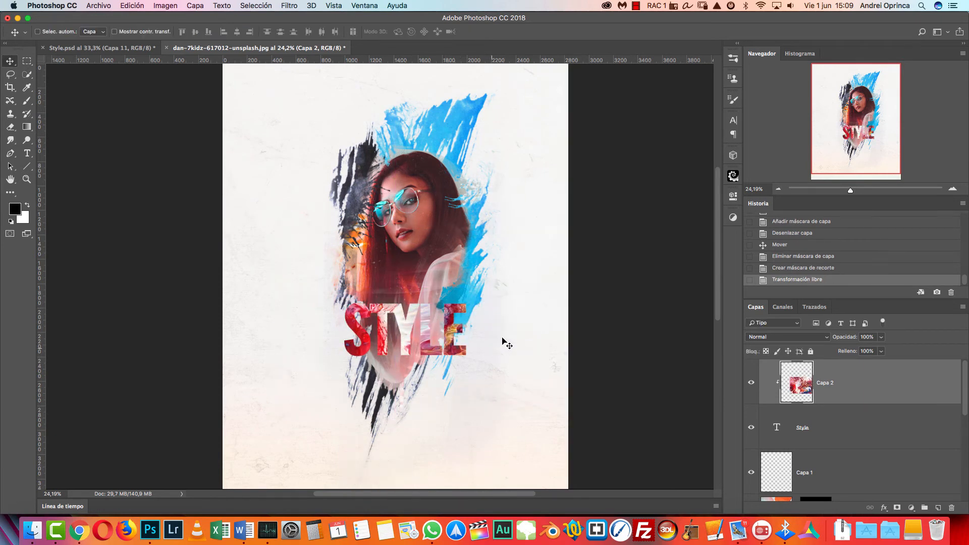
# Step: Open the blue and green paint image art-by-lonfeldt-627870-unsplash.jpg from the Stock folder
pyautogui.click(952, 190)
pyautogui.click(952, 190)
pyautogui.click(952, 190)
pyautogui.moveTo(547, 417); pyautogui.dragTo(501, 312)
pyautogui.press('super+1')
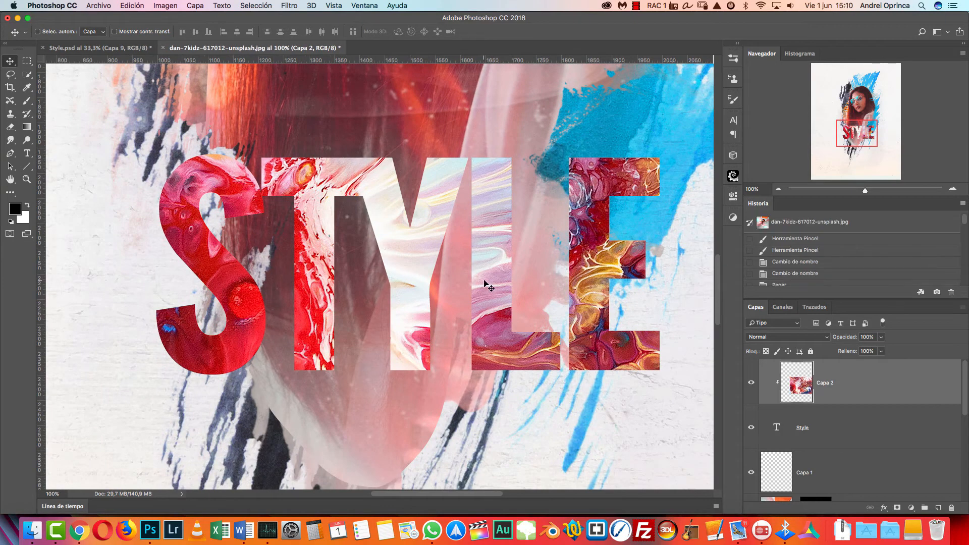
pyautogui.press('super+o')
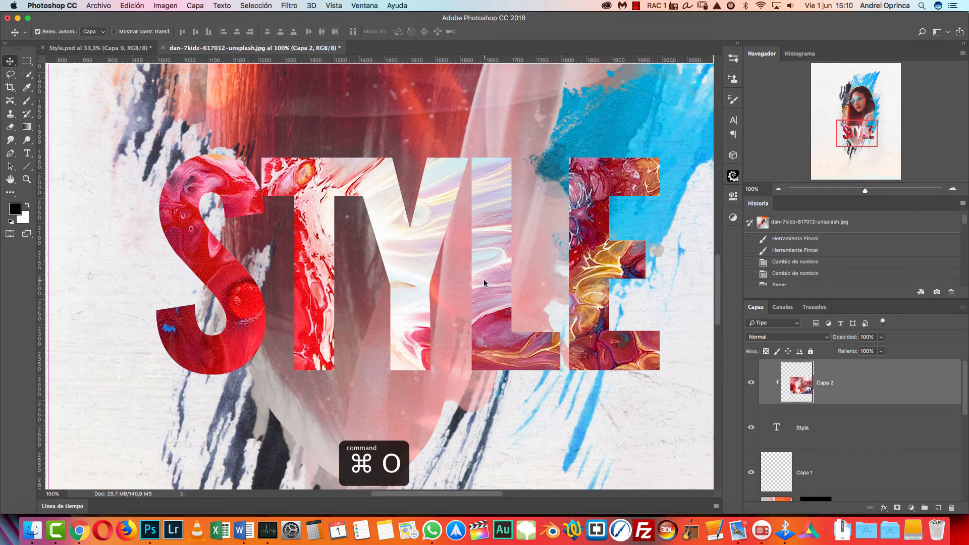
pyautogui.click(311, 81)
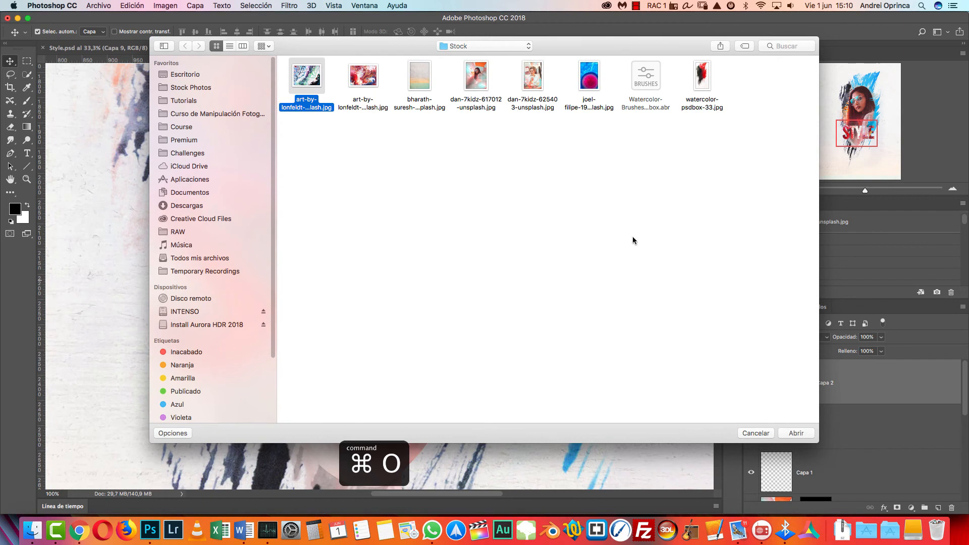
pyautogui.click(797, 434)
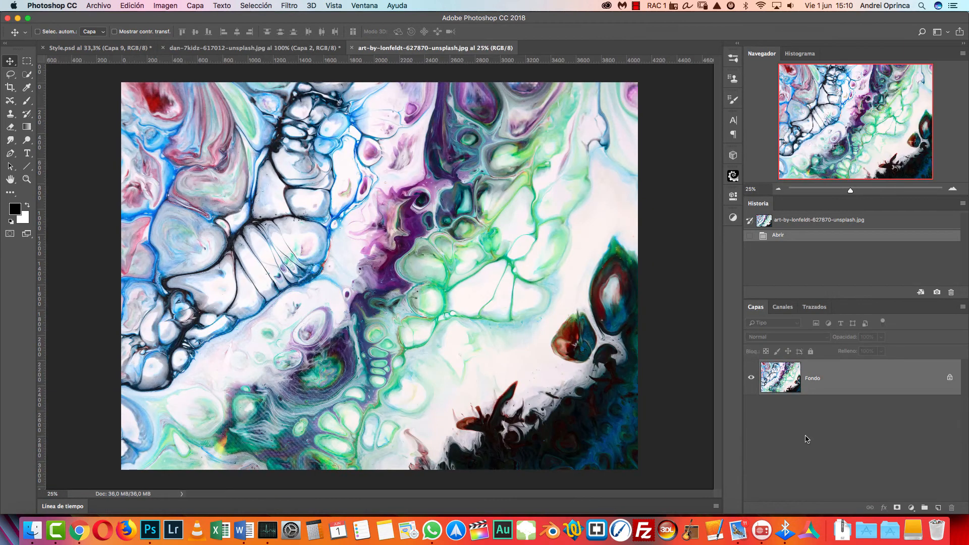
# Step: Copy the entire paint image, close its document and paste it above Capa 2 in the poster
pyautogui.press('super+a')
pyautogui.press('super+c')
pyautogui.press('super+w')
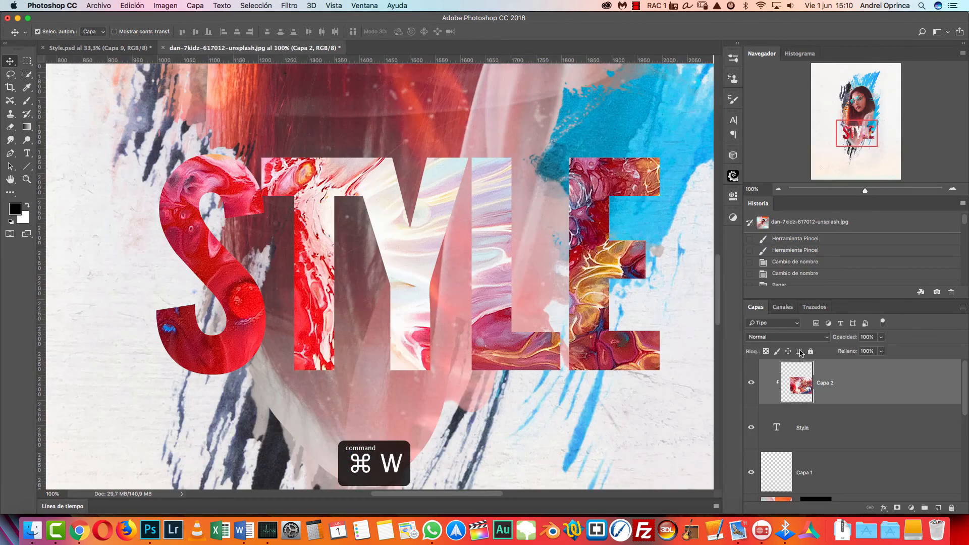
pyautogui.press('super+v')
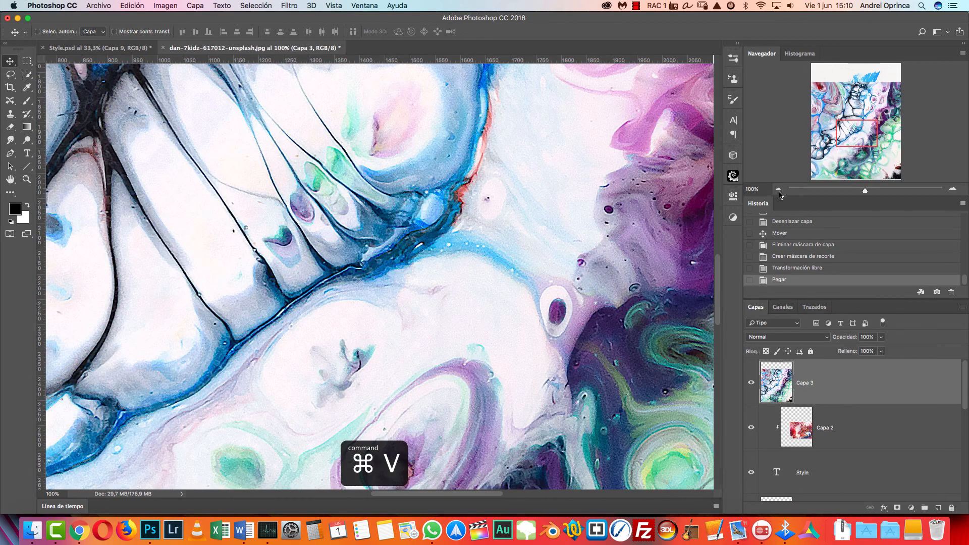
# Step: Clip the pasted paint image to the Style text layer, keeping it above Capa 2 and selected
pyautogui.click(779, 190)
pyautogui.click(779, 190)
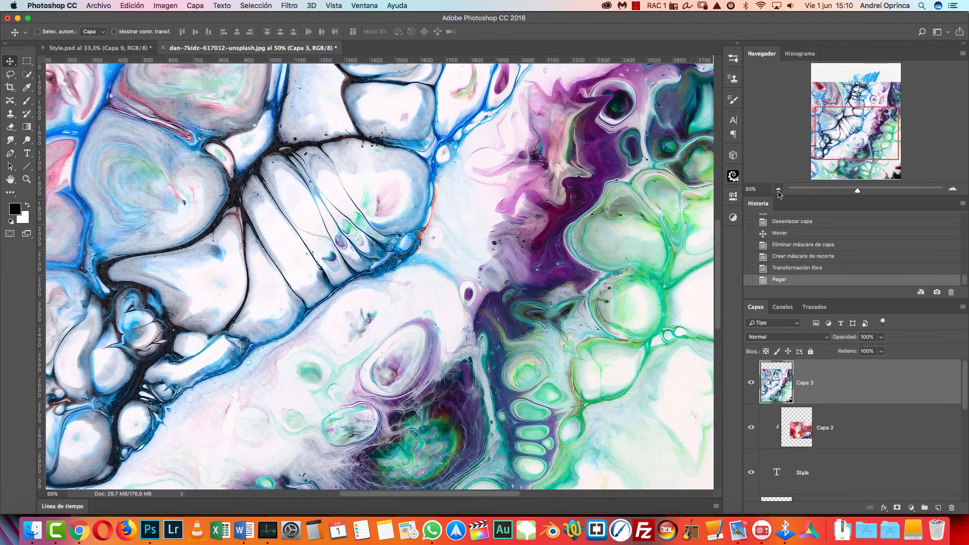
pyautogui.click(778, 190)
pyautogui.keyDown('alt'); pyautogui.click(854, 402); pyautogui.keyUp('alt')
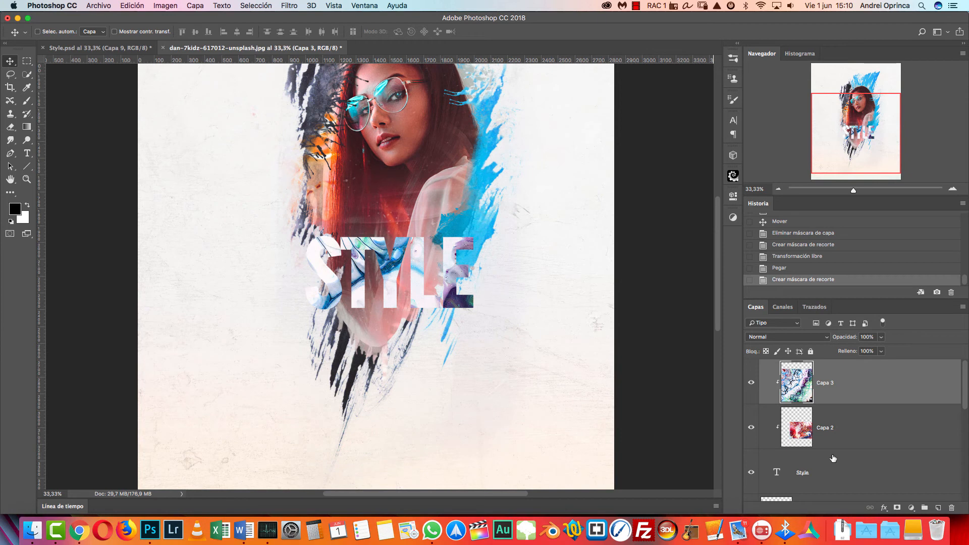
pyautogui.click(835, 473)
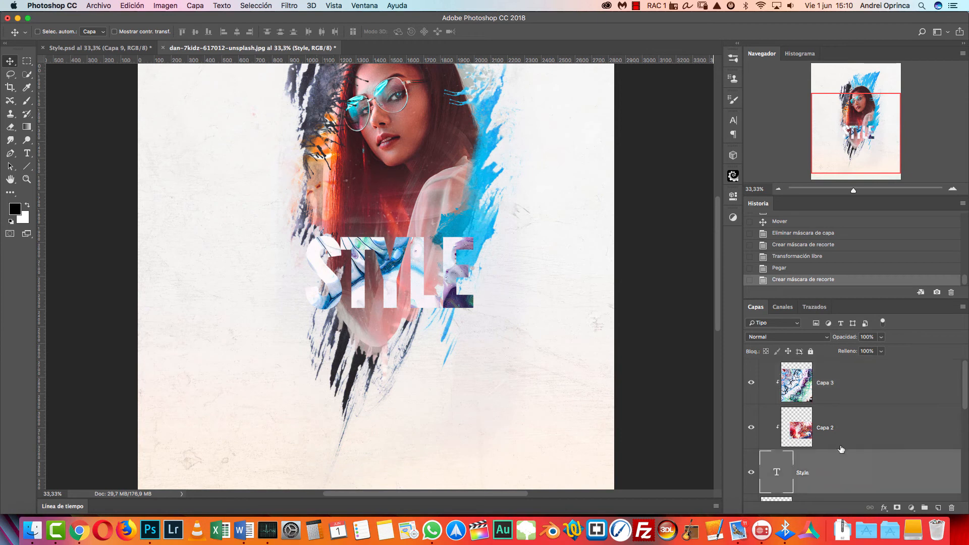
pyautogui.click(841, 389)
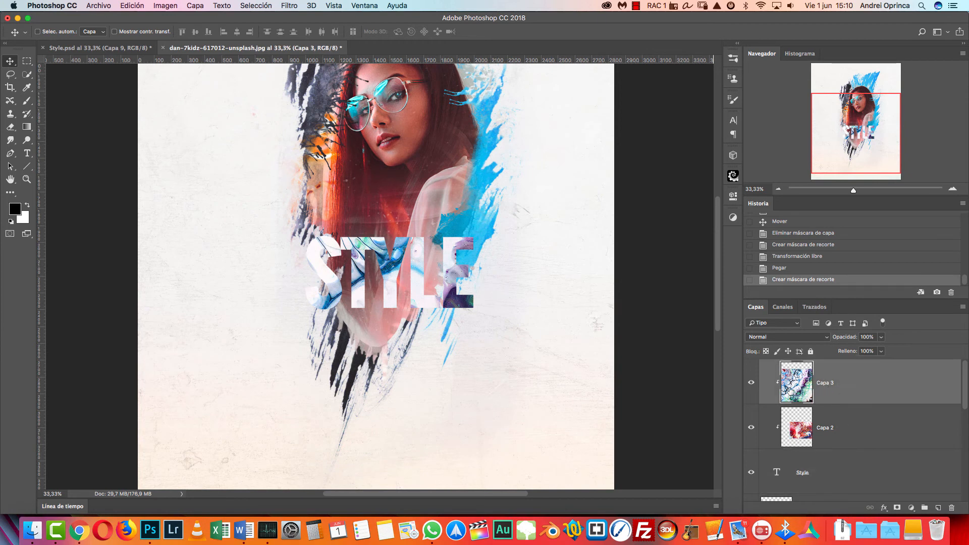
pyautogui.click(846, 422)
pyautogui.click(845, 397)
# Step: Set the blend mode of Capa 3 to Luz fuerte and shift its image upward within the STYLE letters
pyautogui.click(798, 341)
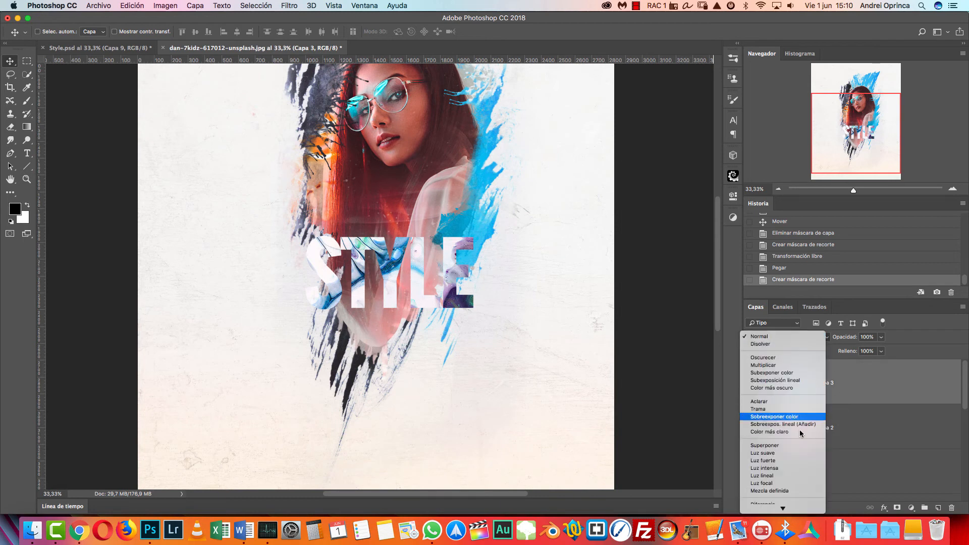
pyautogui.click(776, 461)
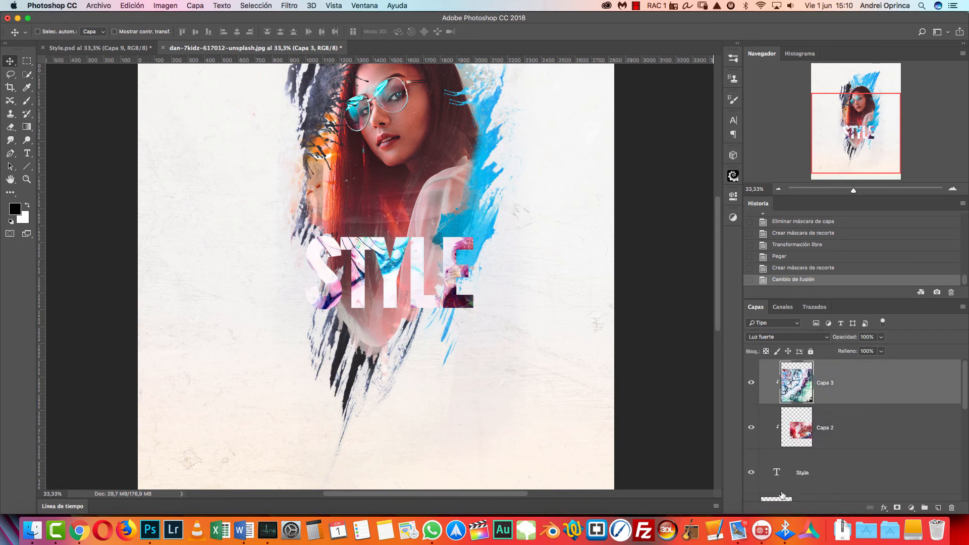
pyautogui.moveTo(520, 339); pyautogui.dragTo(504, 190)
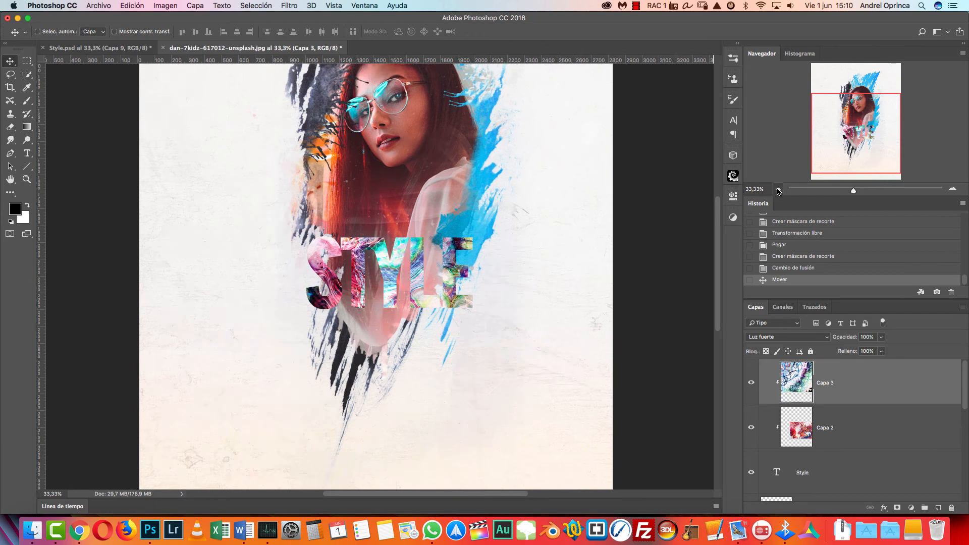
# Step: Scale Capa 3 down to about 60% with Free Transform and place it so it covers all the STYLE letters
pyautogui.click(776, 189)
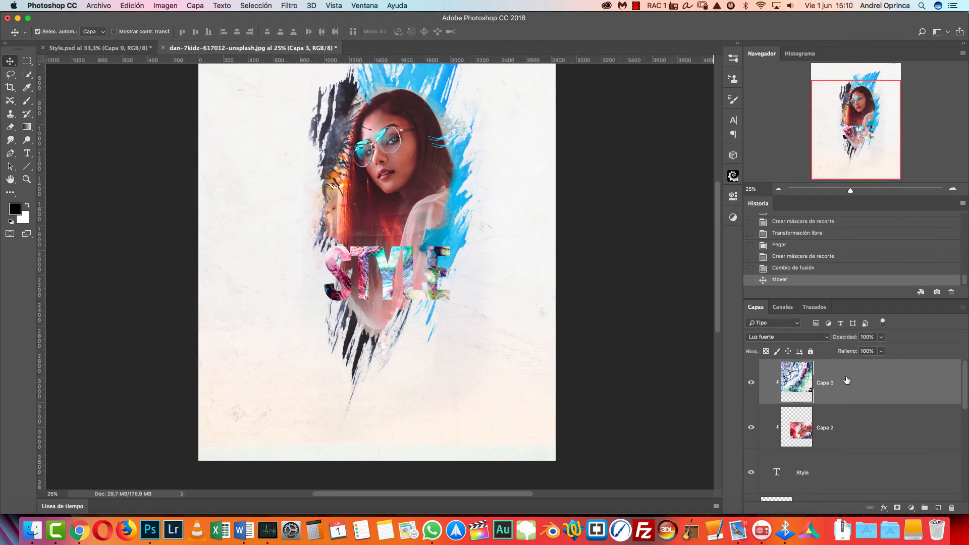
pyautogui.press('super+t')
pyautogui.moveTo(709, 352); pyautogui.dragTo(501, 198)
pyautogui.moveTo(426, 134); pyautogui.dragTo(530, 313)
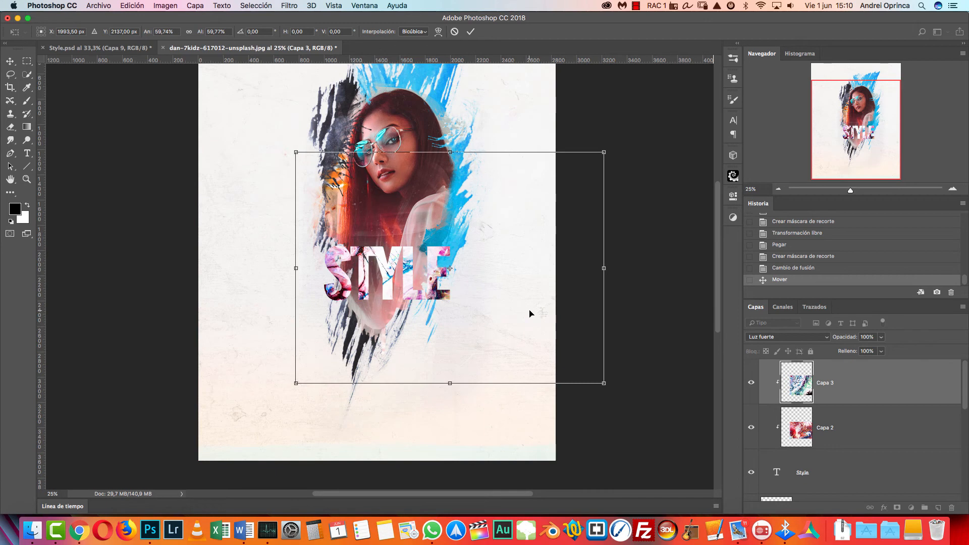
pyautogui.press('Return')
# Step: Select Capa 2 and shift its paint image slightly up within the STYLE letters using Free Transform
pyautogui.click(883, 432)
pyautogui.press('super+t')
pyautogui.moveTo(441, 279); pyautogui.dragTo(426, 241)
pyautogui.press('Return')
# Step: Inspect the blended STYLE title at several magnifications and compare it with the title in Style.psd
pyautogui.press('super+1')
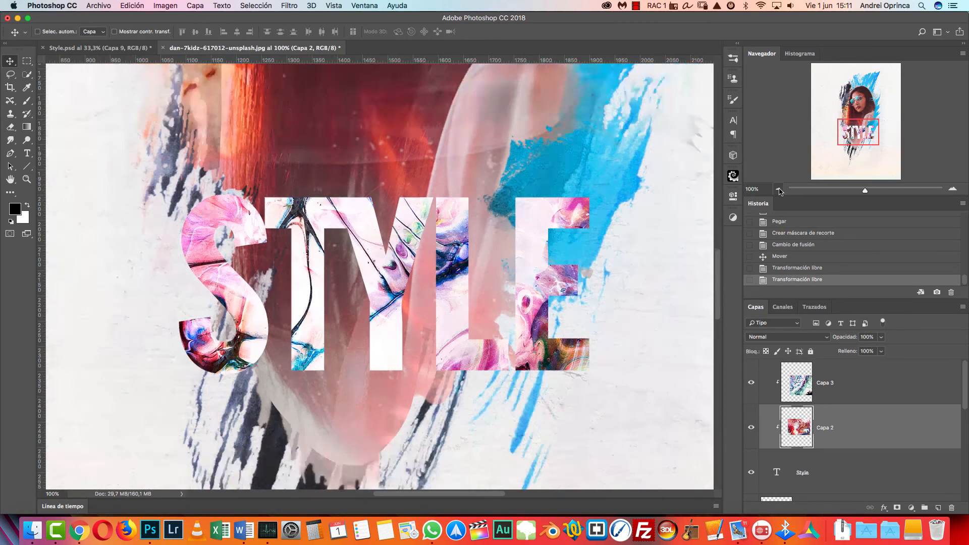
pyautogui.click(778, 189)
pyautogui.click(778, 189)
pyautogui.scroll(2, 609, 268)
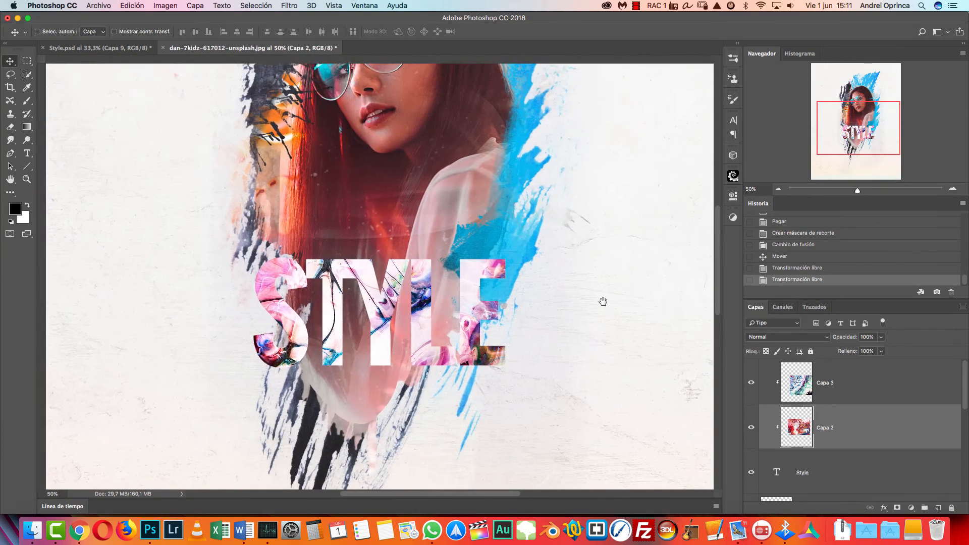
pyautogui.click(778, 189)
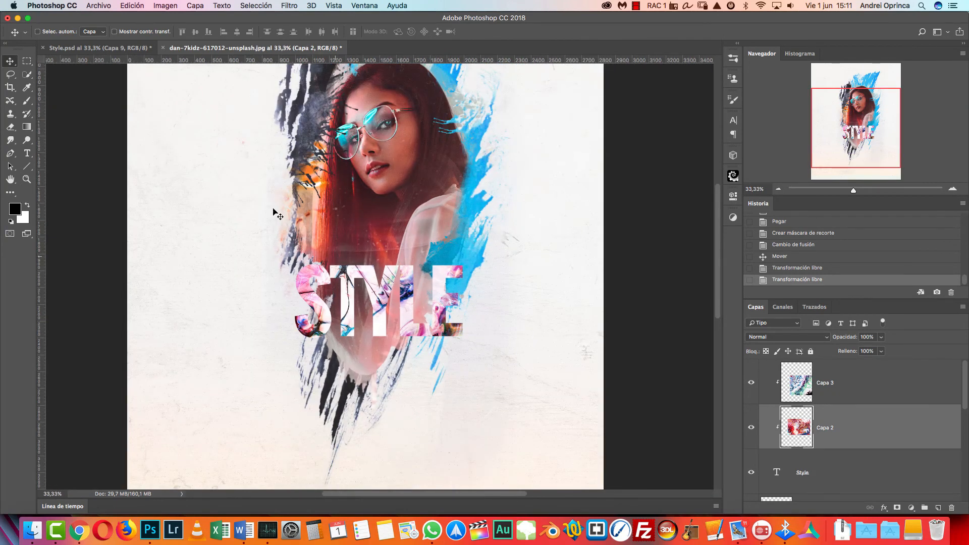
pyautogui.click(96, 48)
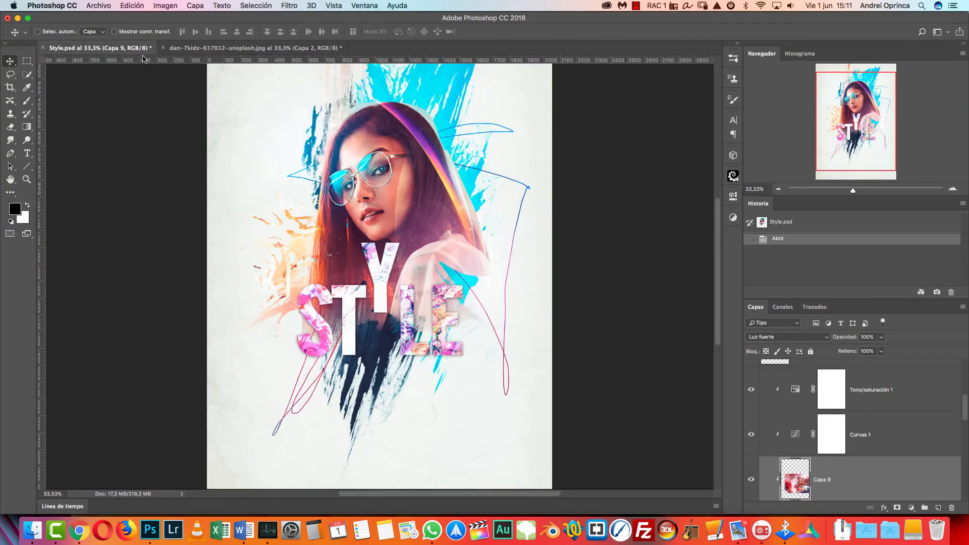
pyautogui.click(276, 49)
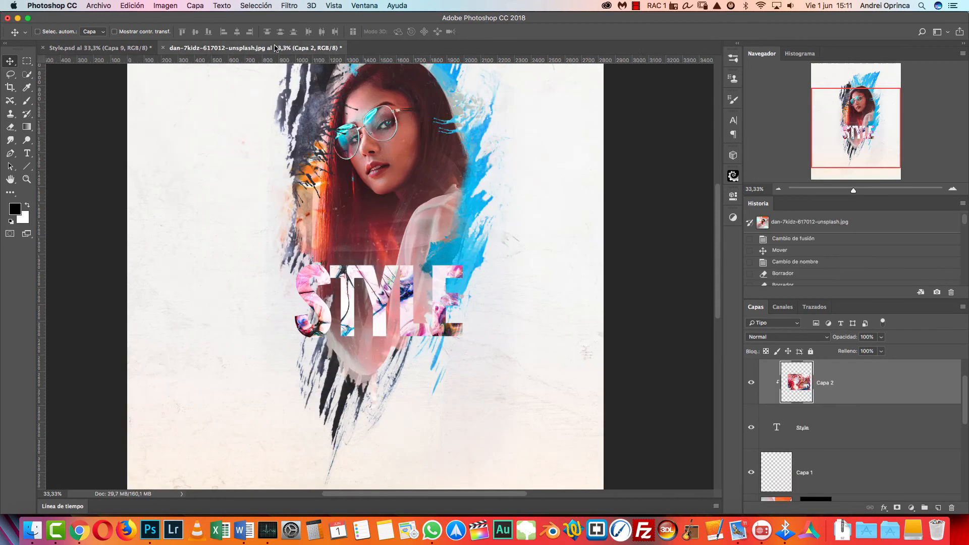
# Step: Open the layer style settings of the Style text layer and bring the drop shadow option into view
pyautogui.click(953, 188)
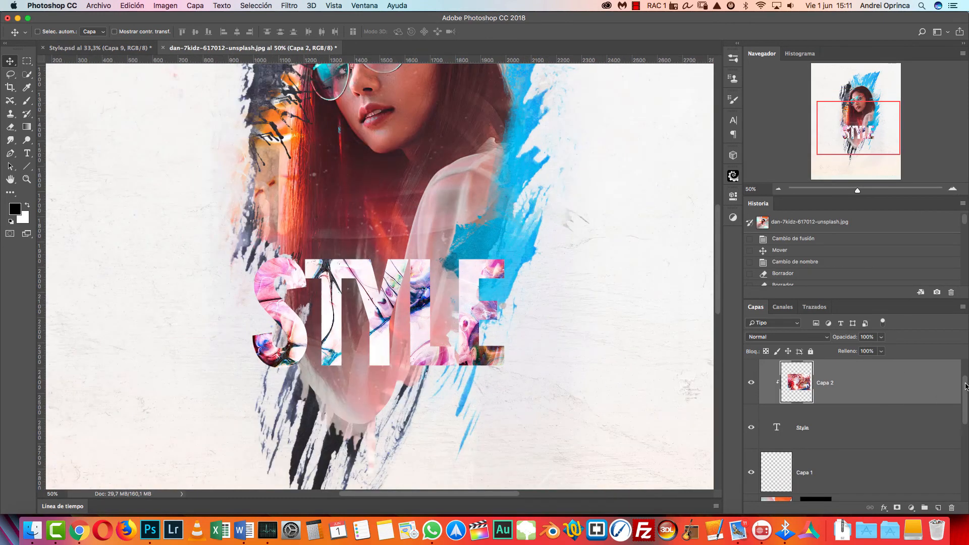
pyautogui.moveTo(965, 387); pyautogui.dragTo(963, 362)
pyautogui.click(848, 473)
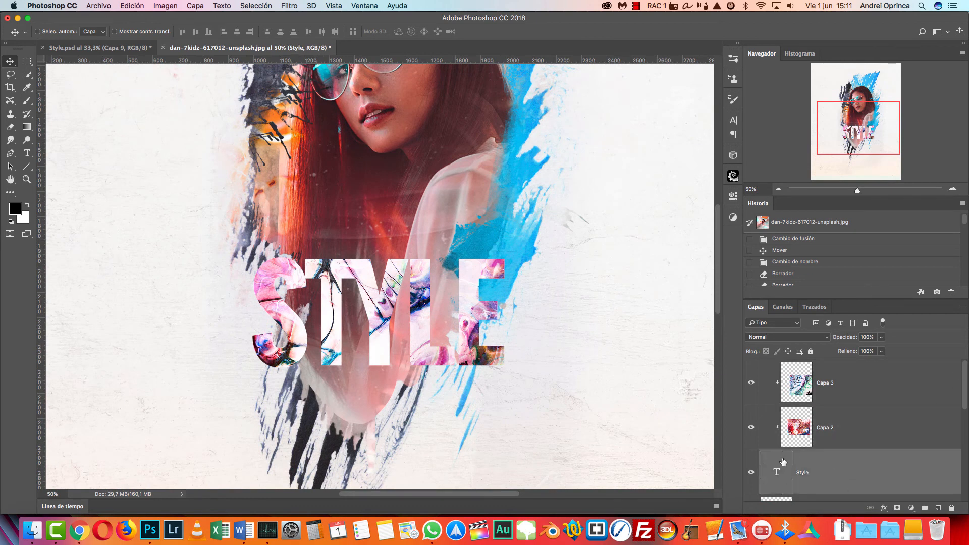
pyautogui.click(751, 473)
pyautogui.click(752, 473)
pyautogui.doubleClick(884, 471)
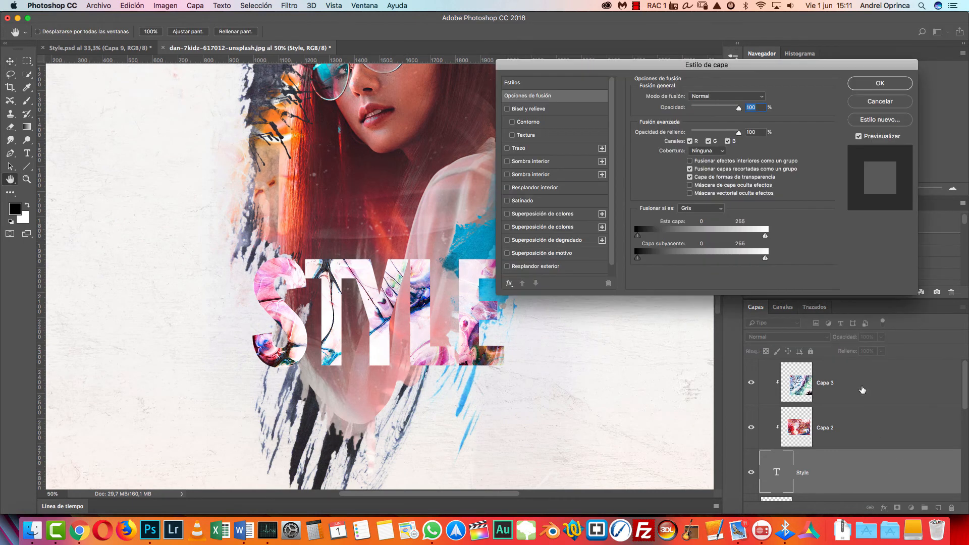
pyautogui.moveTo(675, 63); pyautogui.dragTo(725, 79)
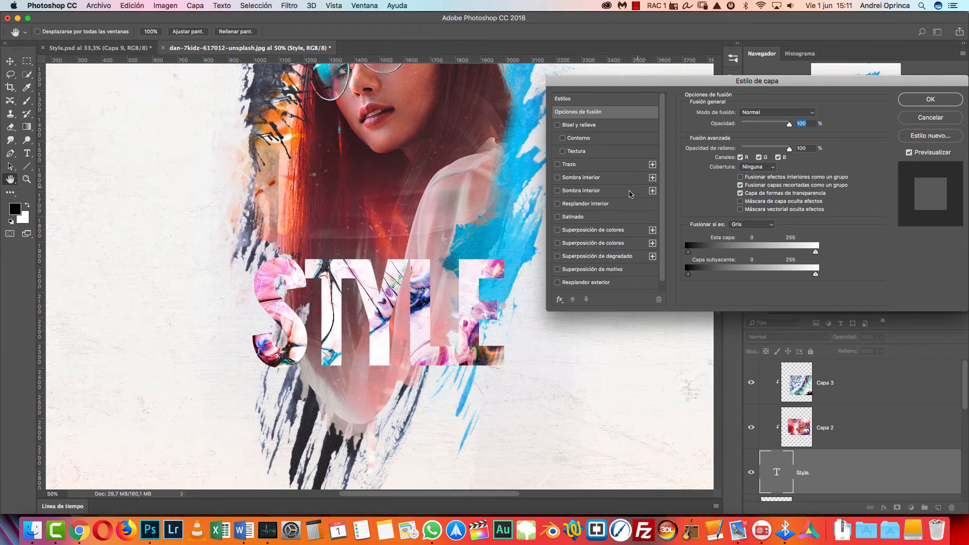
pyautogui.scroll(-1, 666, 288)
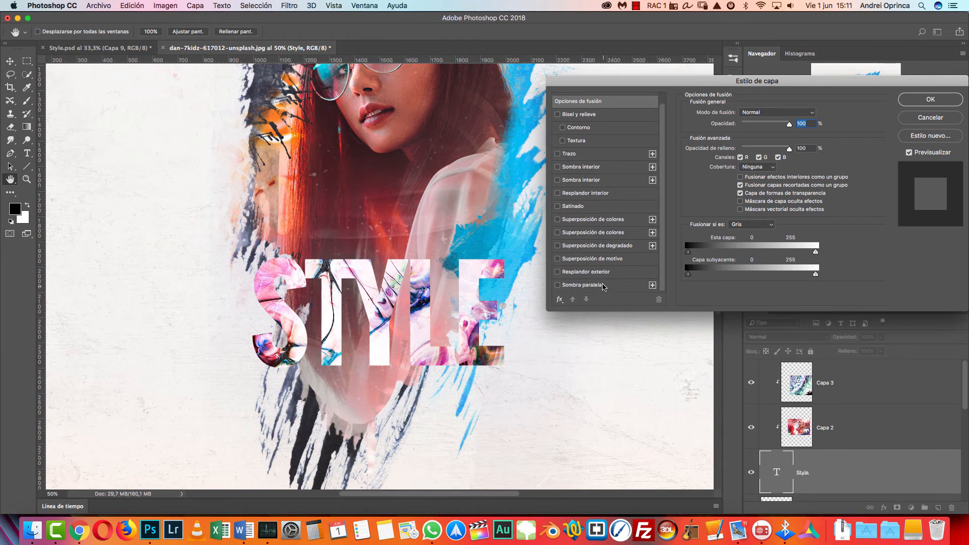
# Step: Add a drop shadow to the Style text with Normal blending, light blue colour 56d5ff and a size of 84 px
pyautogui.click(601, 286)
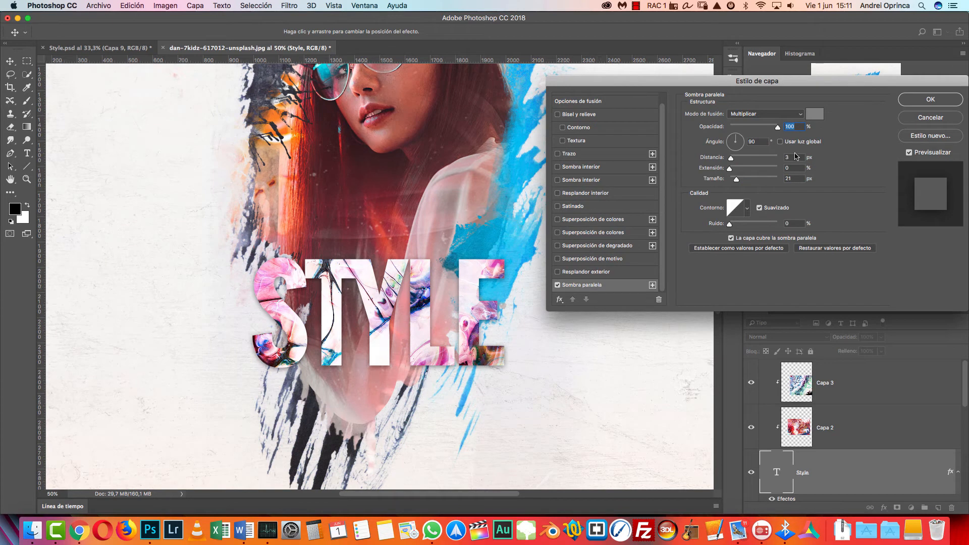
pyautogui.click(756, 112)
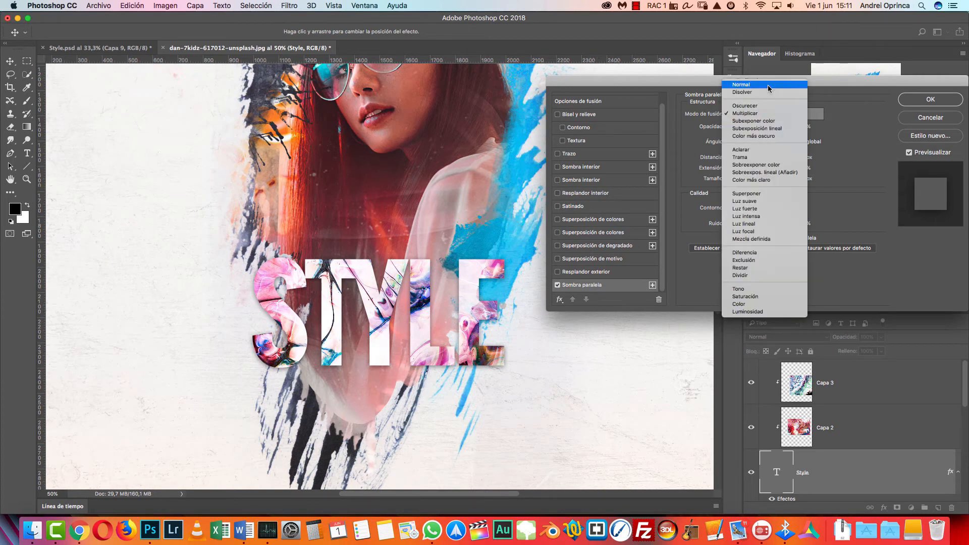
pyautogui.click(765, 100)
pyautogui.click(814, 114)
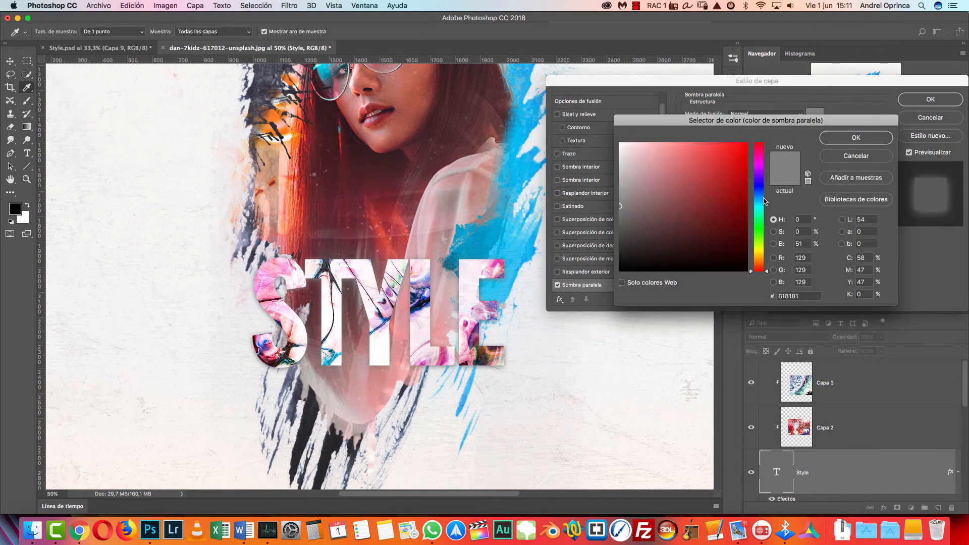
pyautogui.moveTo(697, 155); pyautogui.dragTo(704, 143)
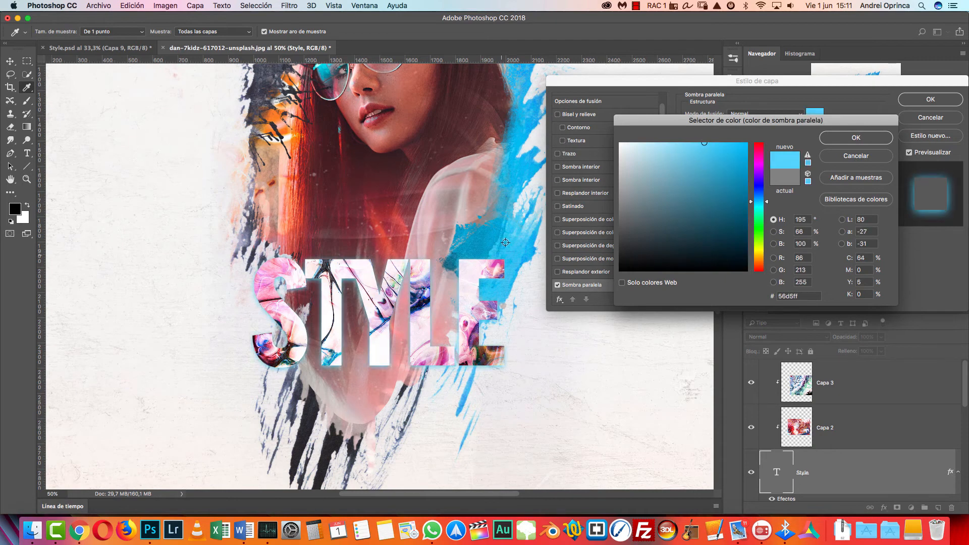
pyautogui.click(869, 138)
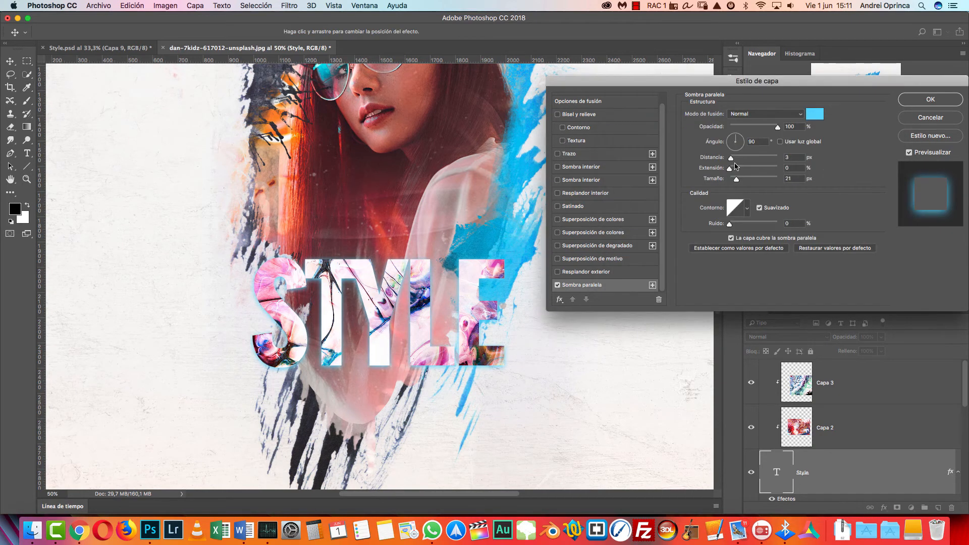
pyautogui.moveTo(737, 180); pyautogui.dragTo(749, 180)
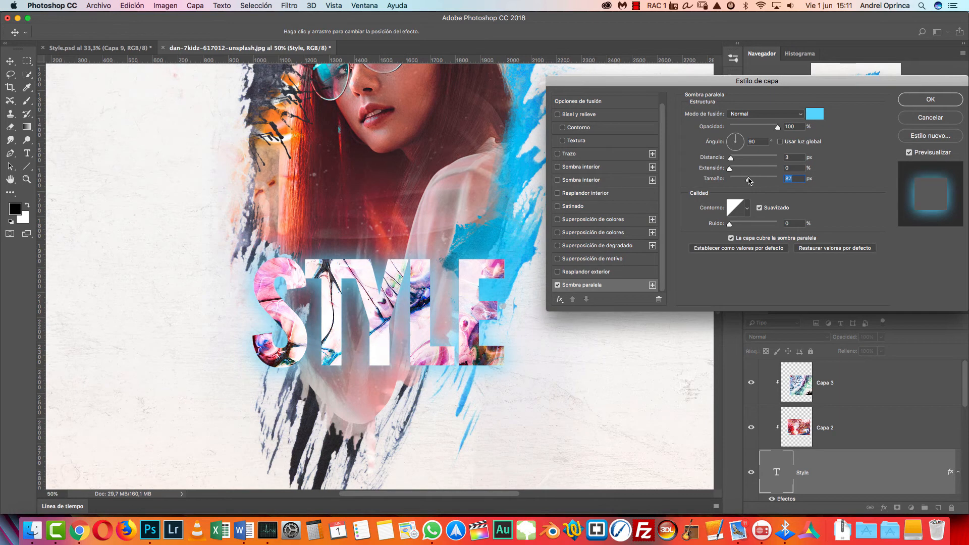
# Step: Try the Superponer, Subexponer color and Multiplicar blend modes on the drop shadow, toggling the effect to compare
pyautogui.click(771, 117)
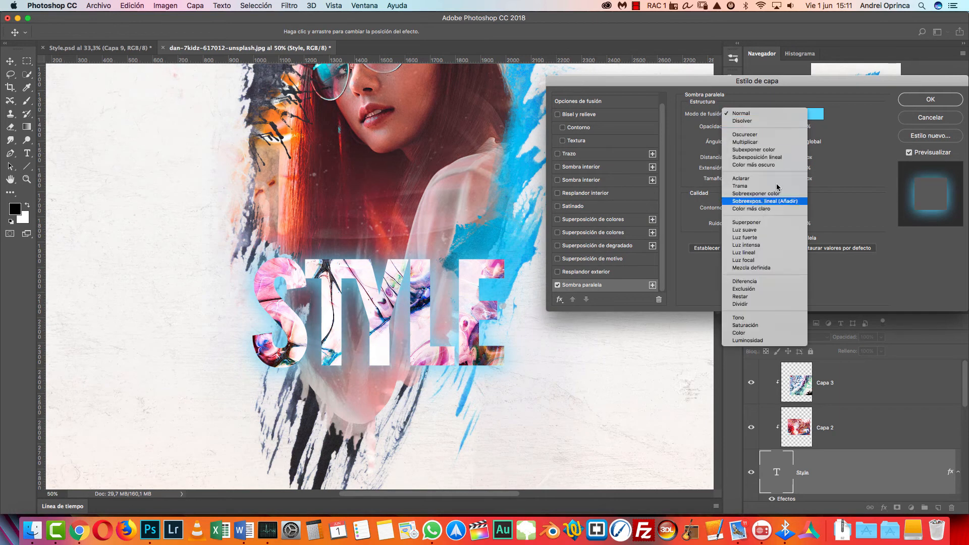
pyautogui.click(758, 222)
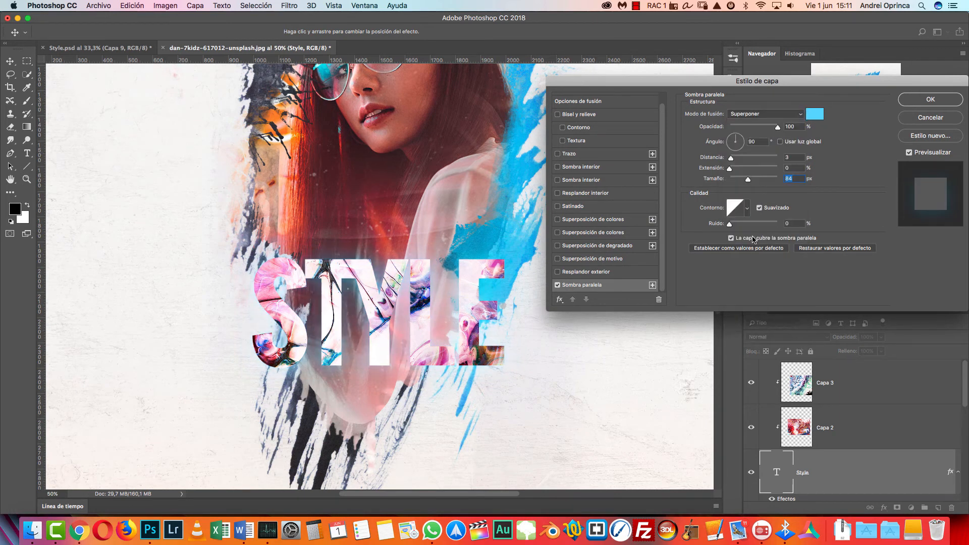
pyautogui.click(556, 286)
pyautogui.click(557, 285)
pyautogui.click(765, 113)
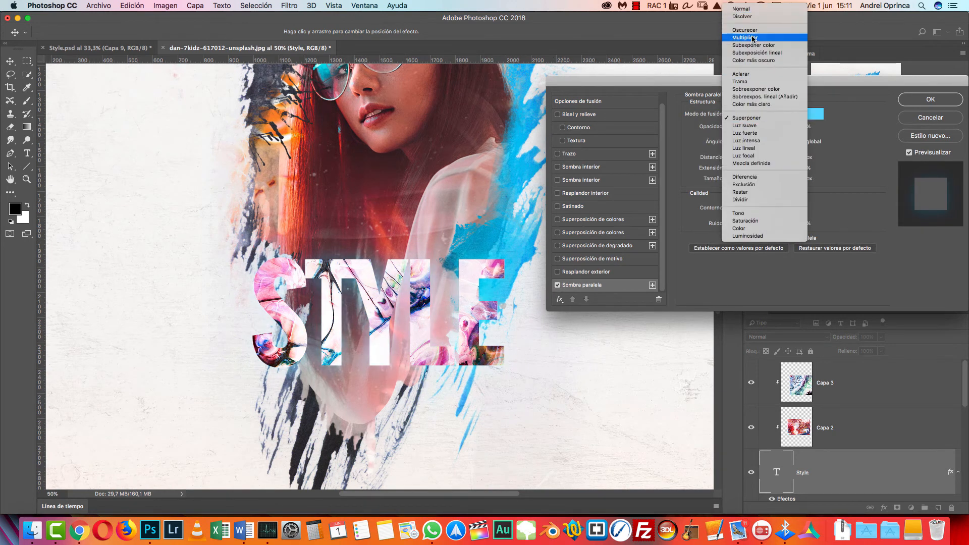
pyautogui.click(752, 62)
pyautogui.click(750, 113)
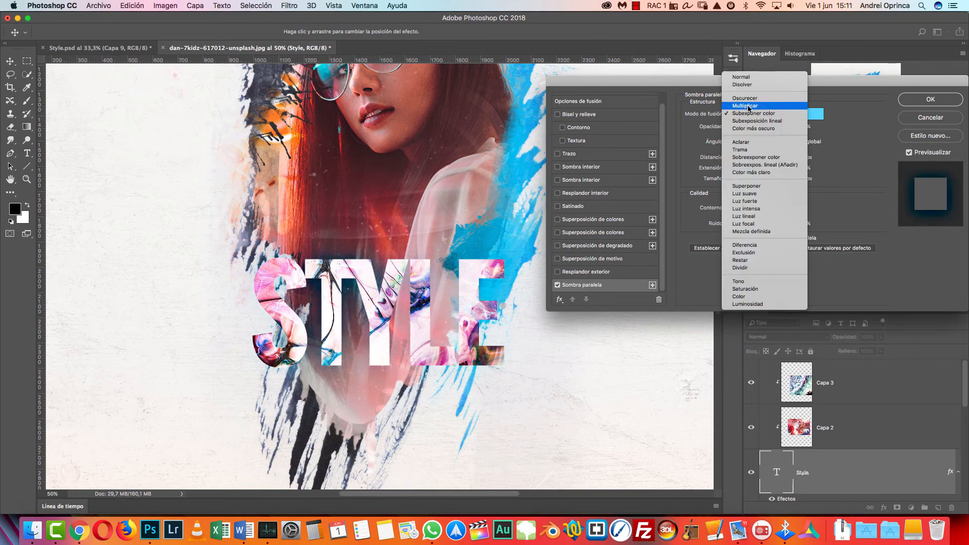
pyautogui.click(750, 106)
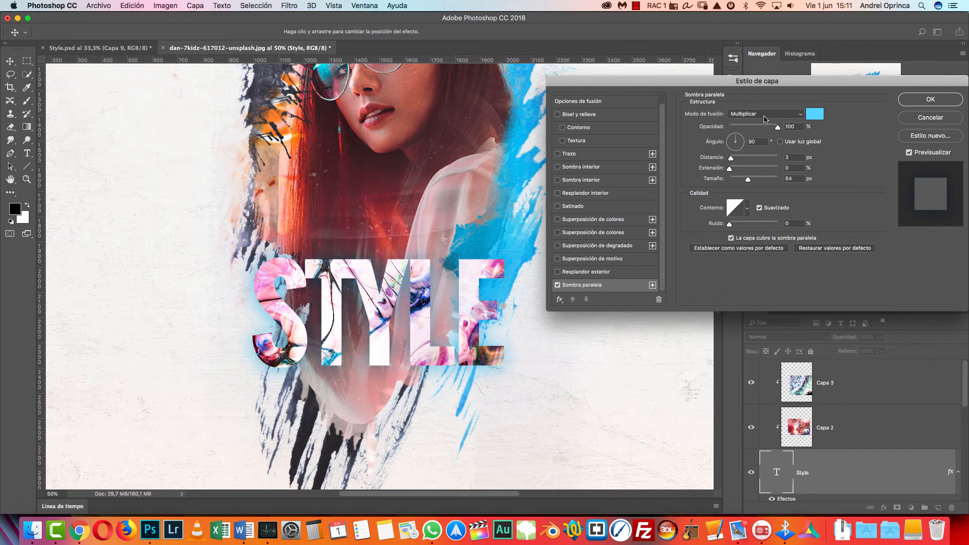
# Step: Set the drop shadow's blend mode to Sobreexponer color and its colour to blue 1791e7, and apply the layer style
pyautogui.click(765, 117)
pyautogui.click(770, 167)
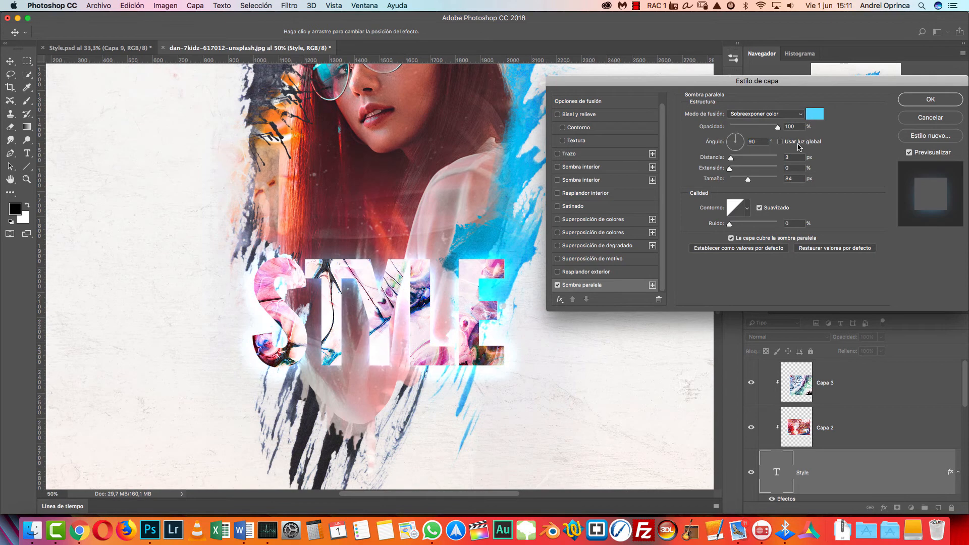
pyautogui.click(815, 114)
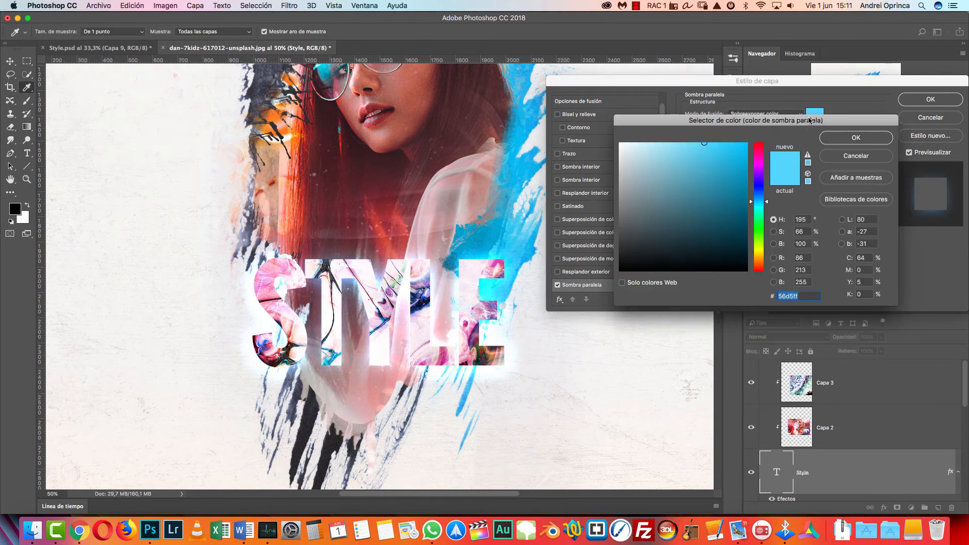
pyautogui.click(759, 265)
pyautogui.moveTo(733, 173)
pyautogui.mouseDown()
pyautogui.moveTo(735, 154)
pyautogui.moveTo(760, 158)
pyautogui.moveTo(760, 202)
pyautogui.mouseUp()
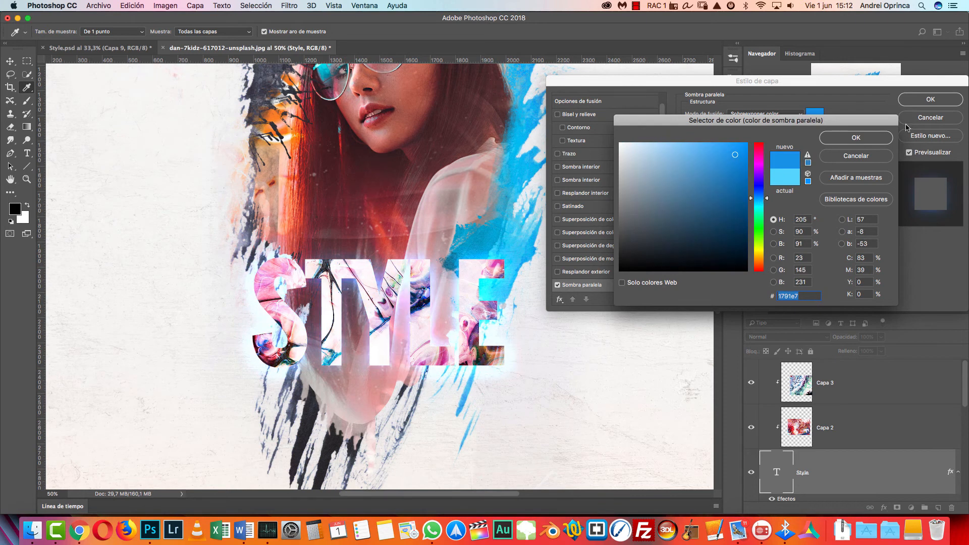
pyautogui.click(856, 138)
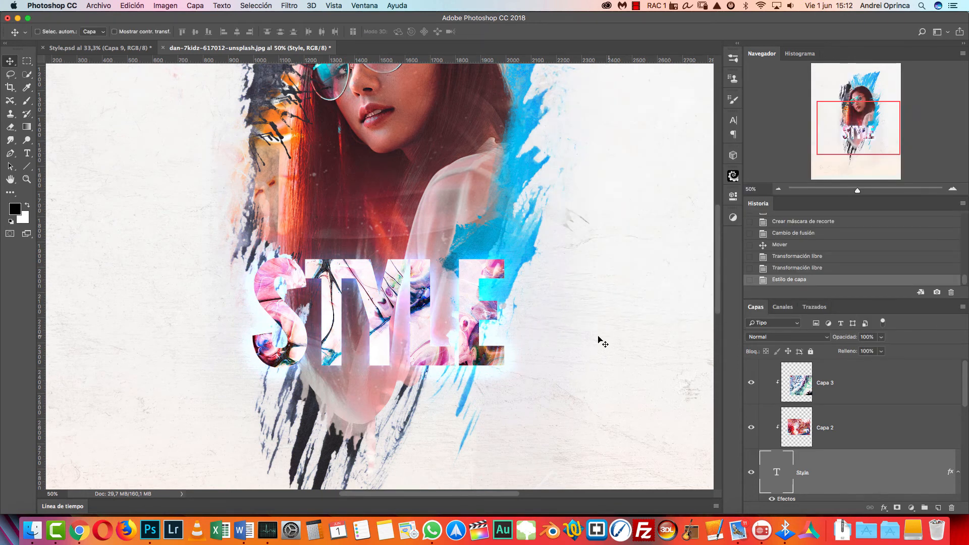
pyautogui.moveTo(582, 292); pyautogui.dragTo(610, 265)
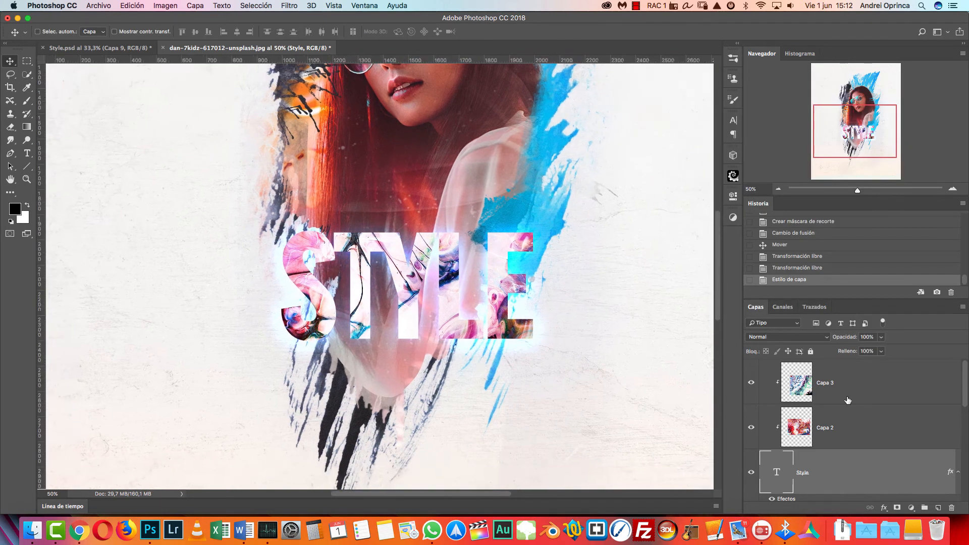
pyautogui.doubleClick(888, 468)
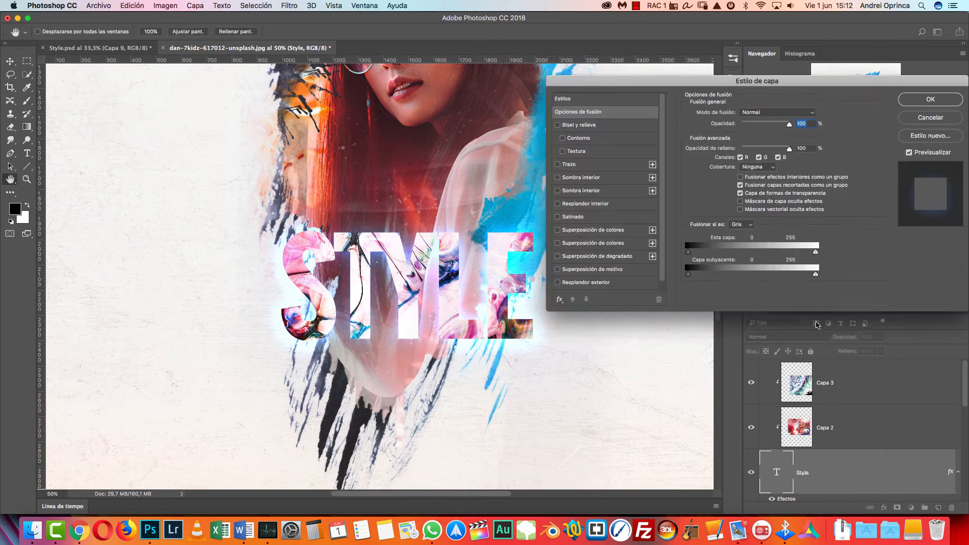
pyautogui.click(568, 164)
pyautogui.press('super+1')
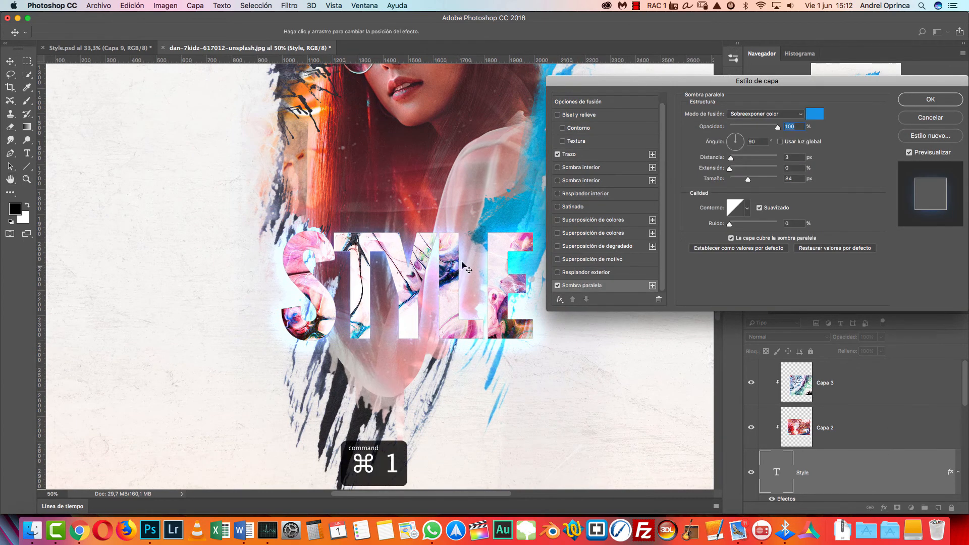
pyautogui.click(942, 122)
# Step: View the image at 100% and add a stroke to the Style text layer with its position set to Exterior
pyautogui.press('super+1')
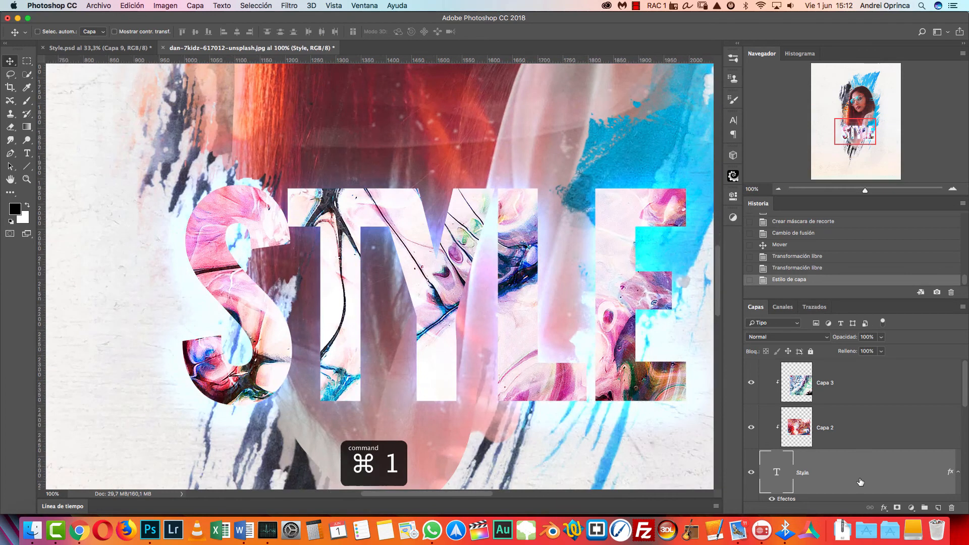
pyautogui.doubleClick(844, 452)
pyautogui.click(580, 165)
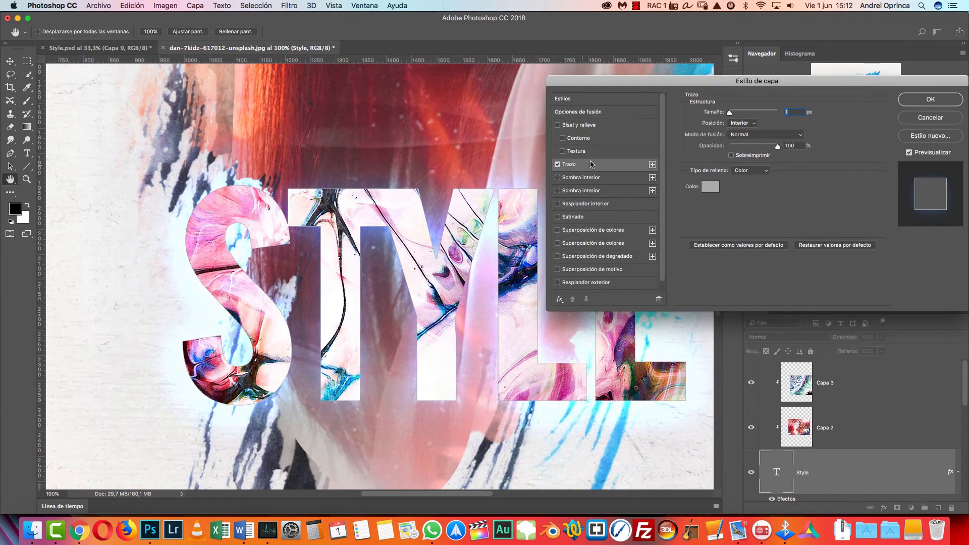
pyautogui.moveTo(732, 114)
pyautogui.mouseDown()
pyautogui.moveTo(739, 115)
pyautogui.moveTo(726, 117)
pyautogui.mouseUp()
pyautogui.click(747, 122)
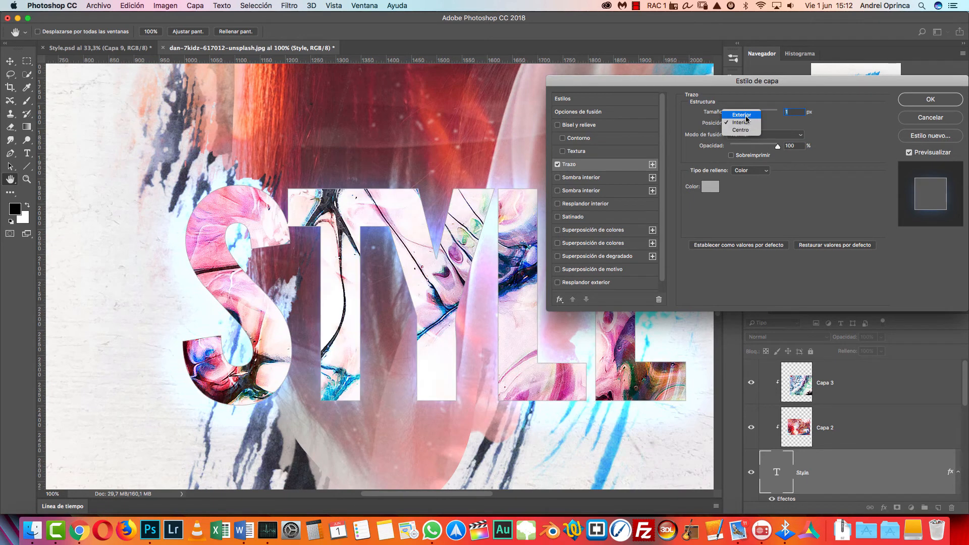
pyautogui.click(746, 116)
# Step: Set the Style text's stroke colour to black 000000 and its size to 8 px
pyautogui.click(714, 187)
pyautogui.moveTo(688, 210)
pyautogui.mouseDown()
pyautogui.moveTo(691, 167)
pyautogui.moveTo(663, 142)
pyautogui.moveTo(619, 271)
pyautogui.mouseUp()
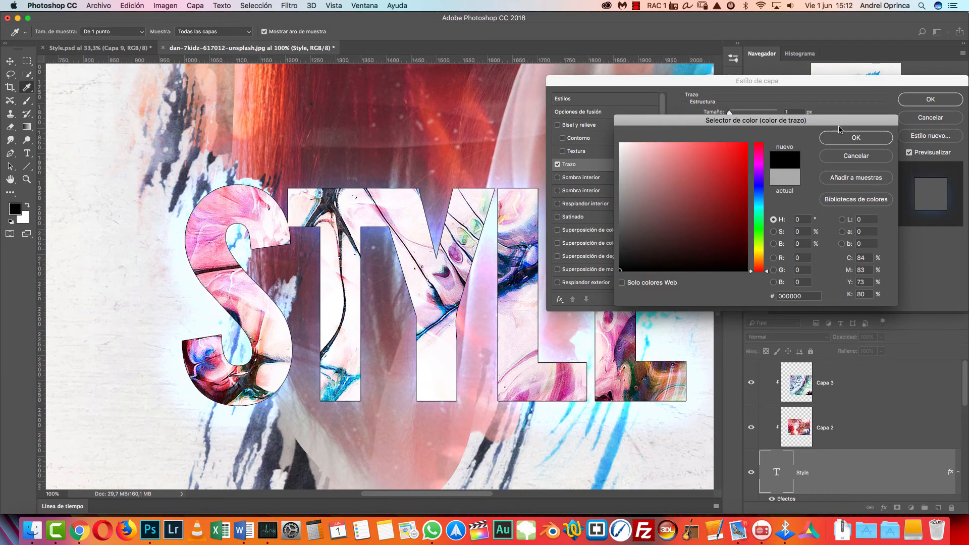
pyautogui.press('Return')
pyautogui.write('8')
pyautogui.moveTo(461, 349)
pyautogui.mouseDown()
pyautogui.moveTo(340, 343)
pyautogui.moveTo(402, 341)
pyautogui.mouseUp()
pyautogui.press('super+r')
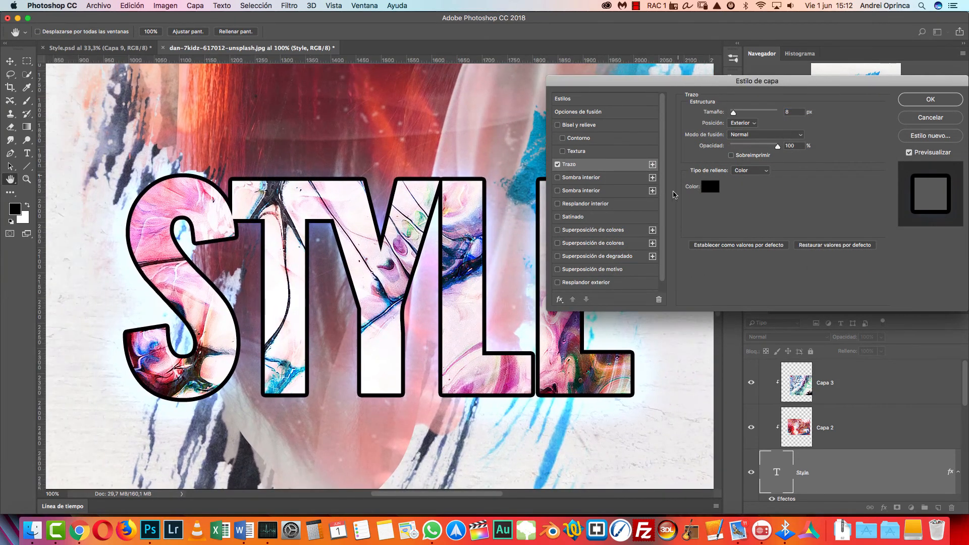
# Step: Set the stroke's colour to bright light blue 28caff
pyautogui.click(710, 189)
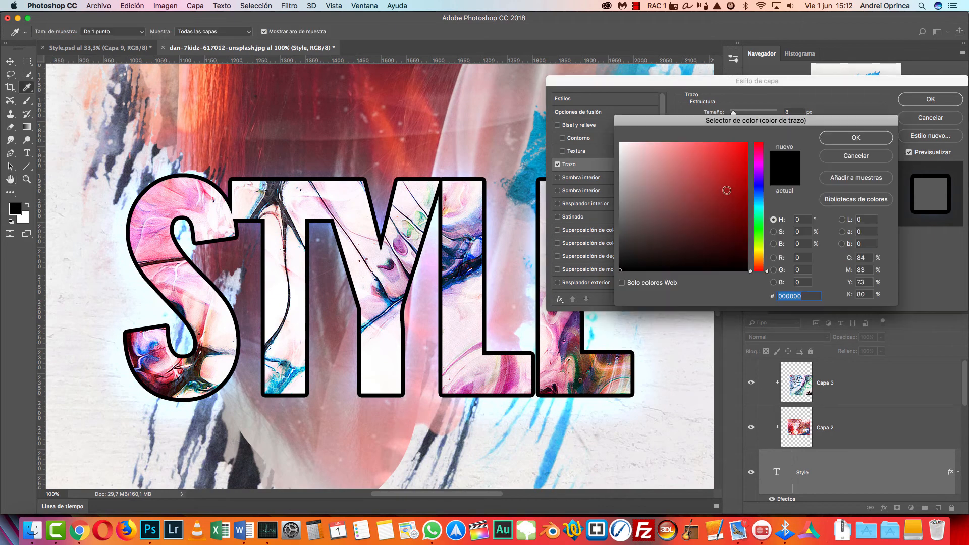
pyautogui.click(763, 202)
pyautogui.click(726, 143)
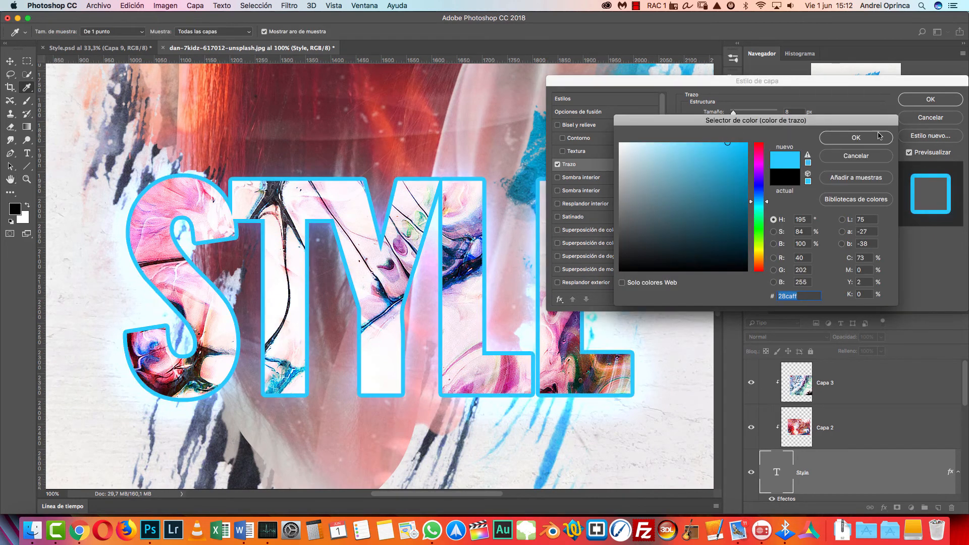
pyautogui.click(863, 143)
# Step: Change the stroke's fill type to Degradado and apply the Violeta, naranja gradient preset
pyautogui.click(751, 170)
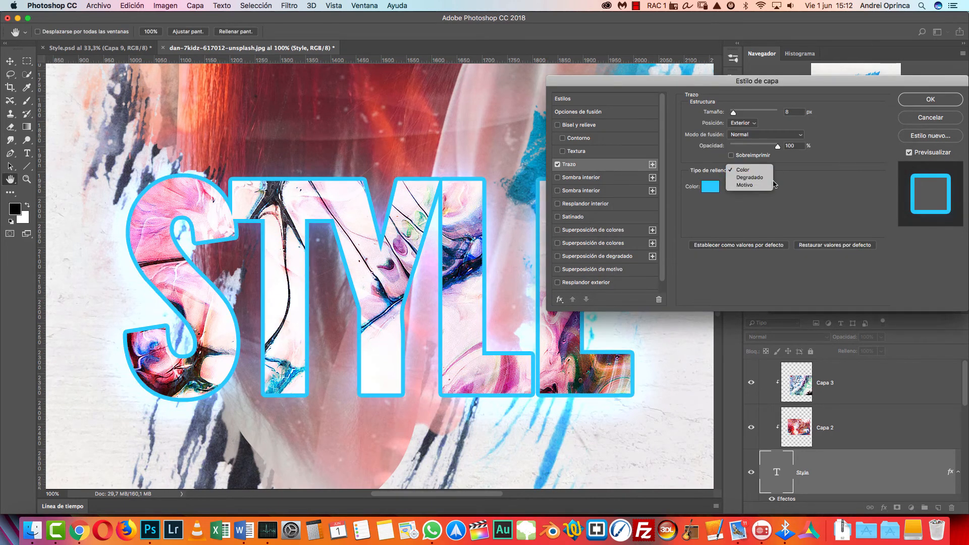
pyautogui.click(747, 180)
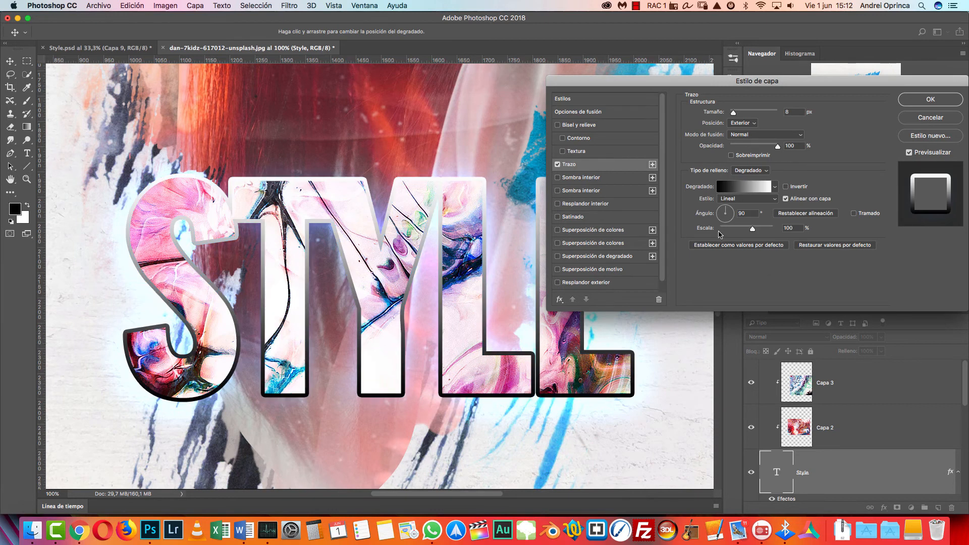
pyautogui.click(749, 188)
pyautogui.click(424, 160)
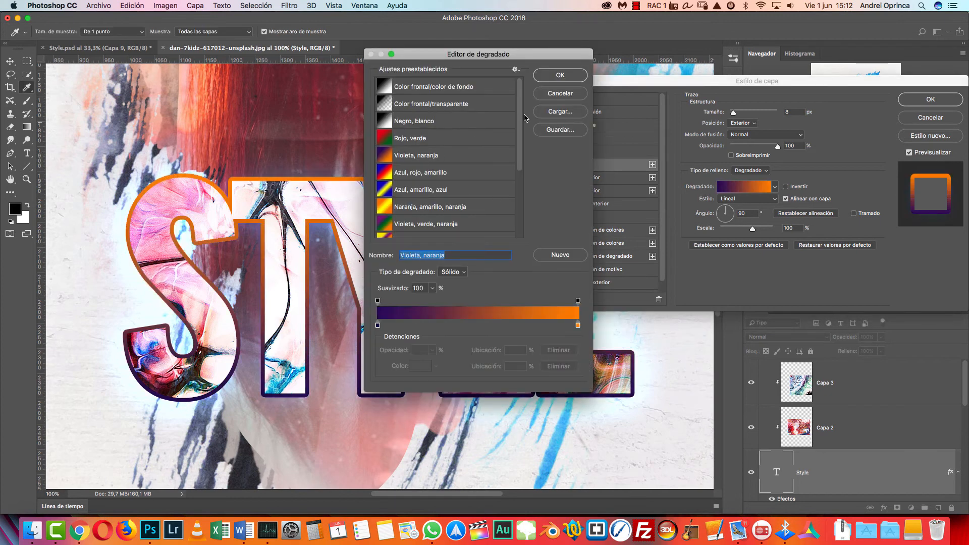
pyautogui.click(557, 78)
# Step: Try the Azul, rojo, amarillo gradient on the stroke and settle on the Color frontal/color de fondo preset
pyautogui.click(755, 190)
pyautogui.scroll(-5, 520, 156)
pyautogui.scroll(4, 505, 162)
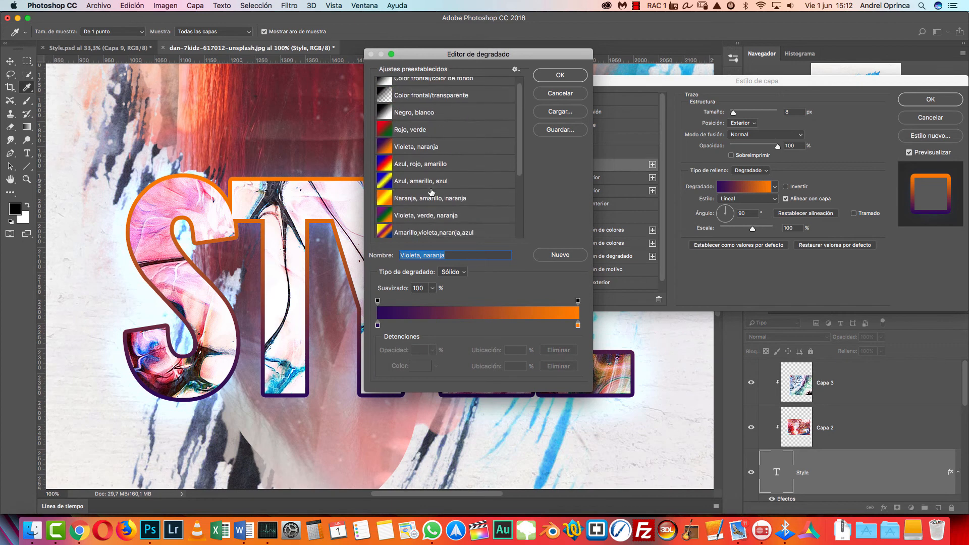
pyautogui.click(434, 160)
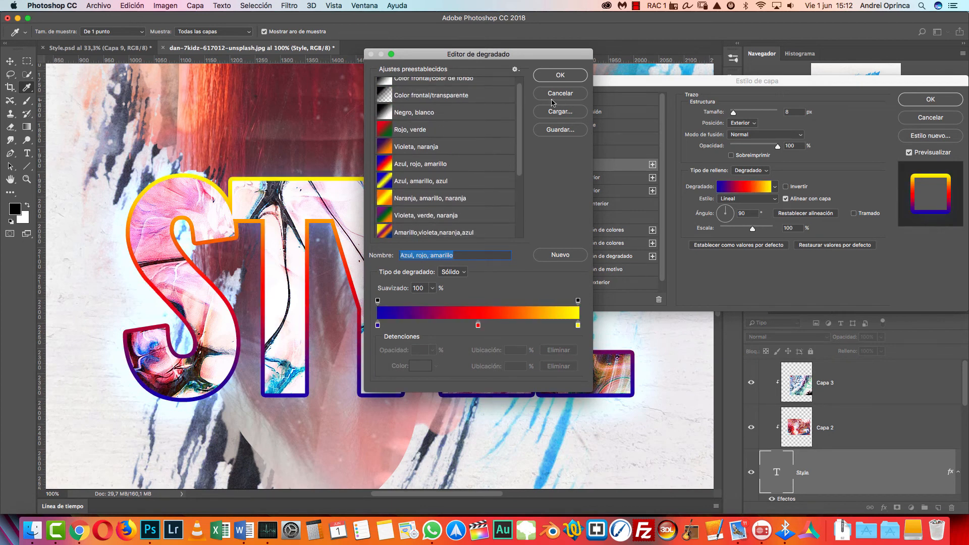
pyautogui.scroll(1, 519, 107)
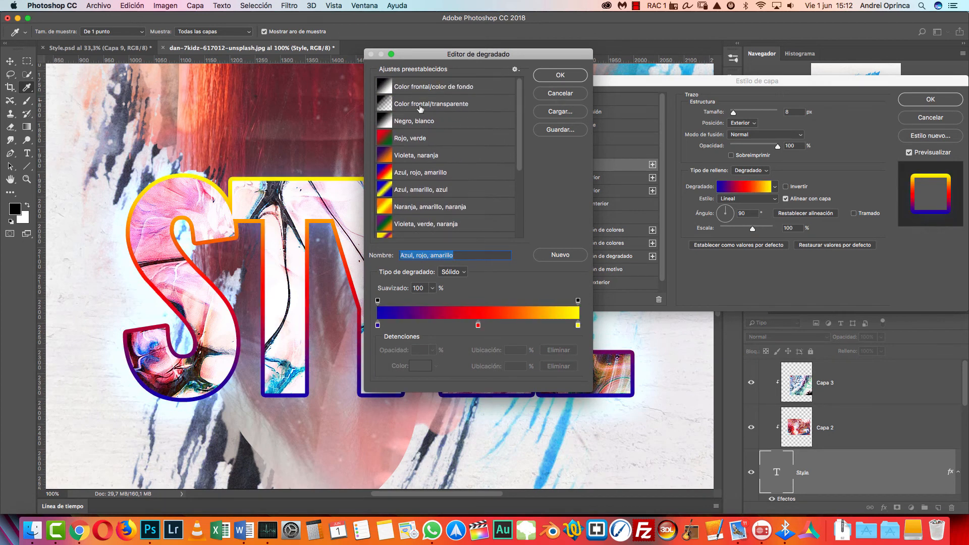
pyautogui.click(444, 88)
pyautogui.click(560, 75)
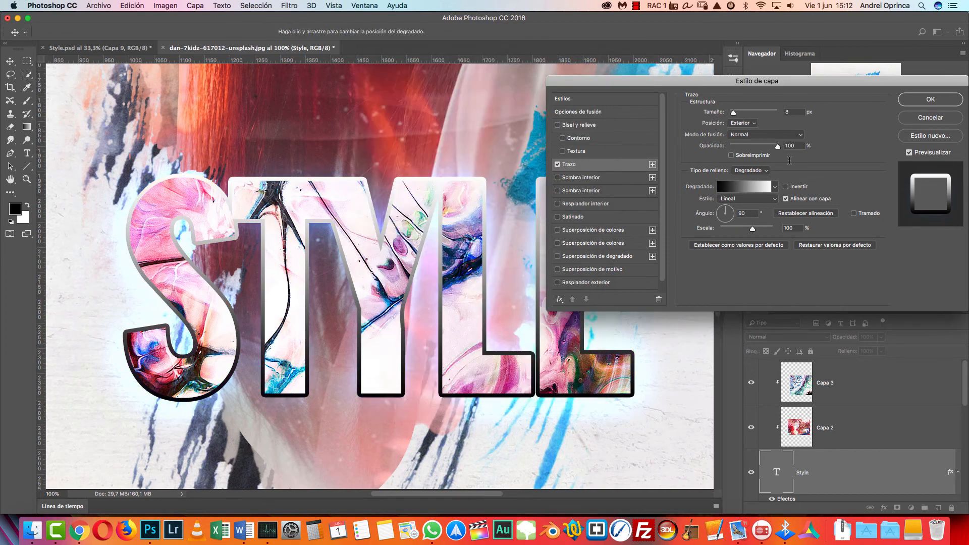
# Step: Set the stroke's blend mode to Superponer and check the result across the lettering
pyautogui.click(762, 136)
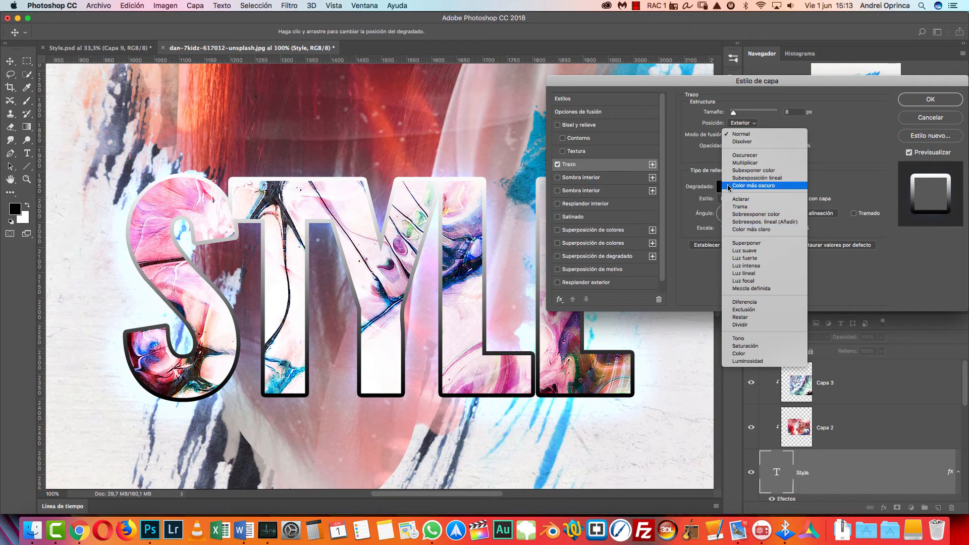
pyautogui.click(751, 244)
pyautogui.hscroll(5, 471, 367)
pyautogui.hscroll(-5, 489, 351)
pyautogui.hscroll(-2, 492, 349)
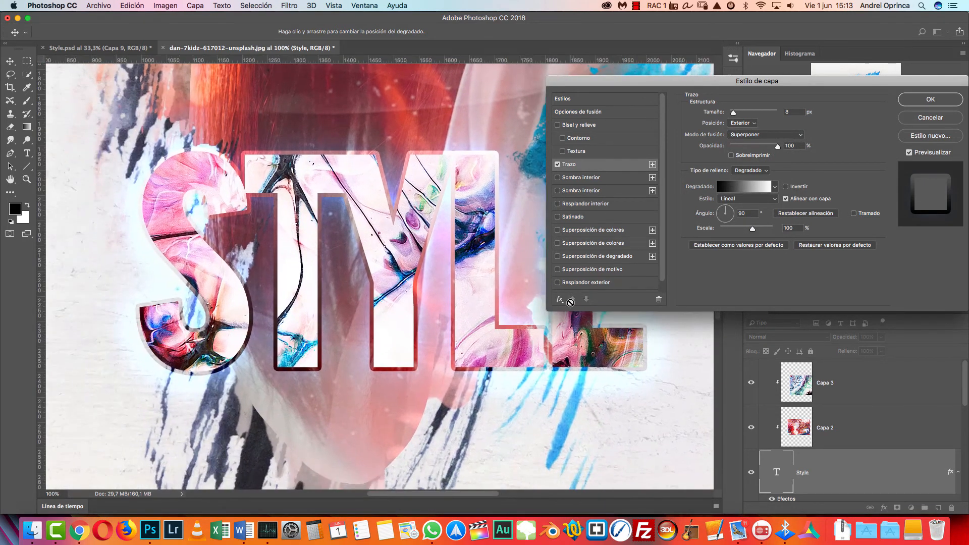
# Step: Change the text's drop shadow to the Multiplicar blend mode with dark grey colour 383838 and apply the layer style
pyautogui.scroll(-1, 656, 251)
pyautogui.click(618, 286)
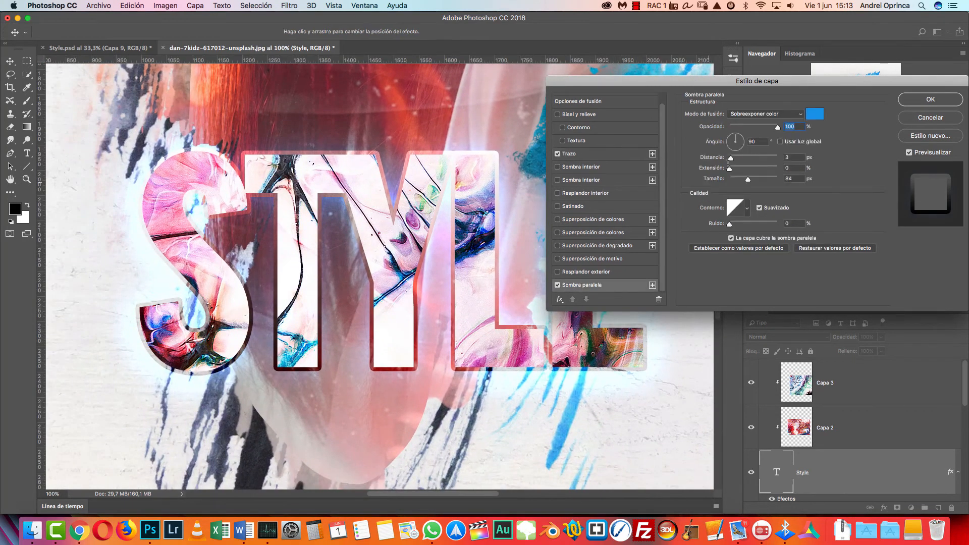
pyautogui.click(770, 119)
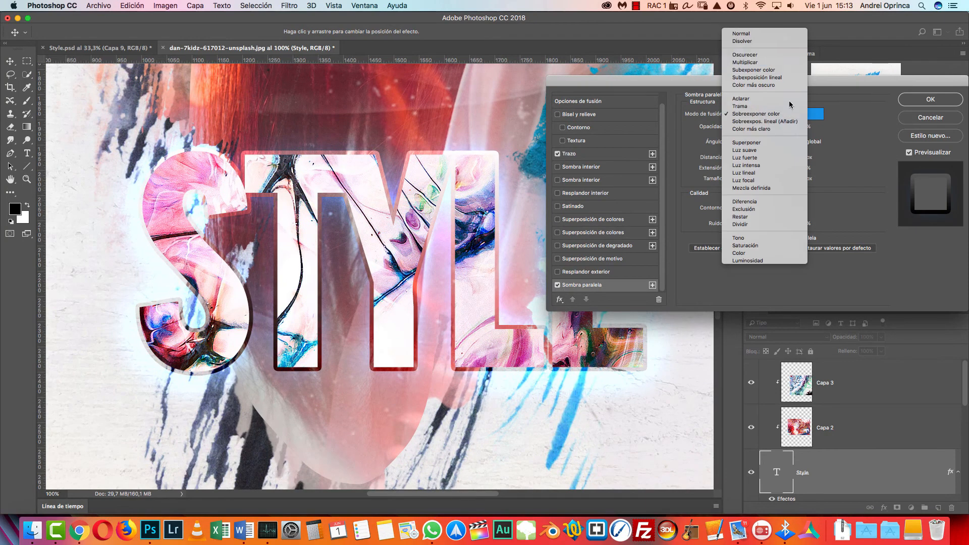
pyautogui.click(749, 63)
pyautogui.click(818, 119)
pyautogui.click(620, 243)
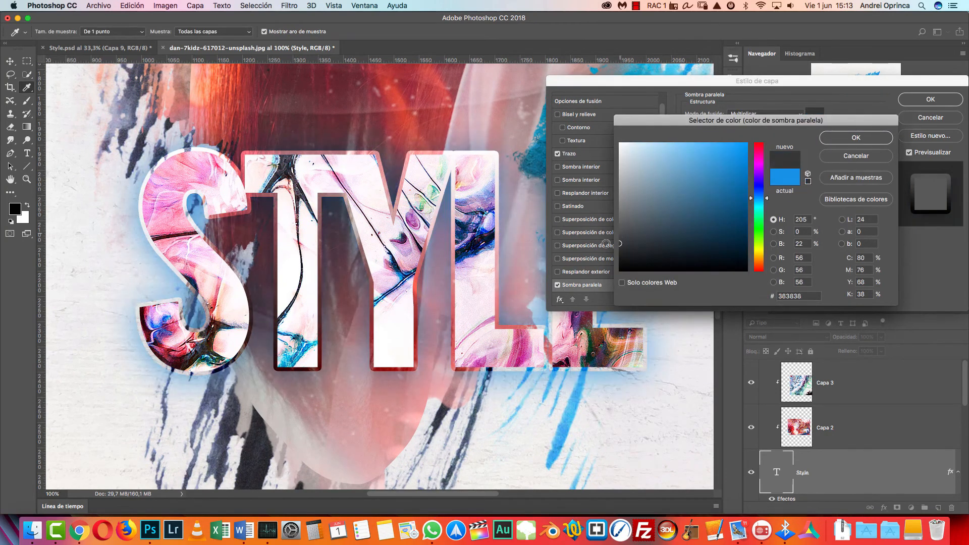
pyautogui.click(855, 138)
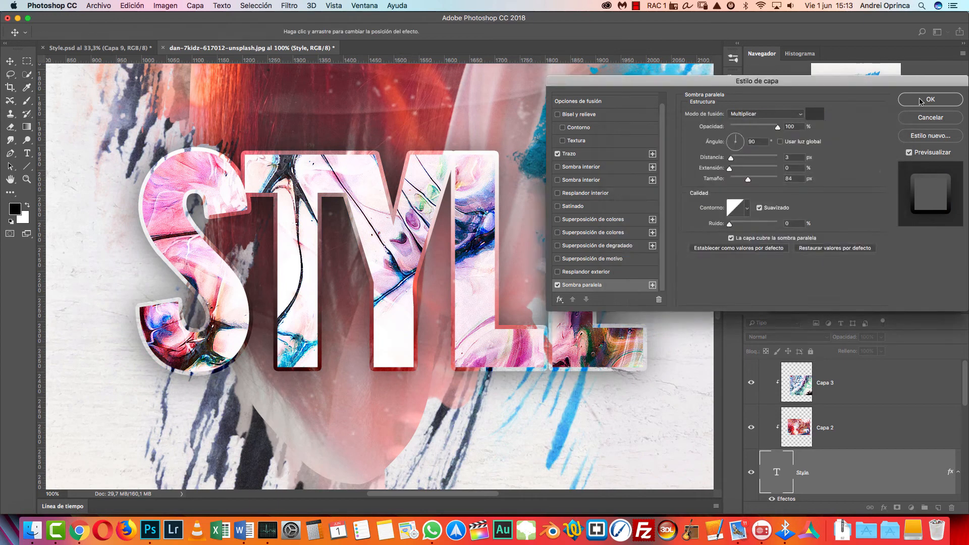
pyautogui.click(930, 99)
pyautogui.click(778, 189)
pyautogui.click(777, 191)
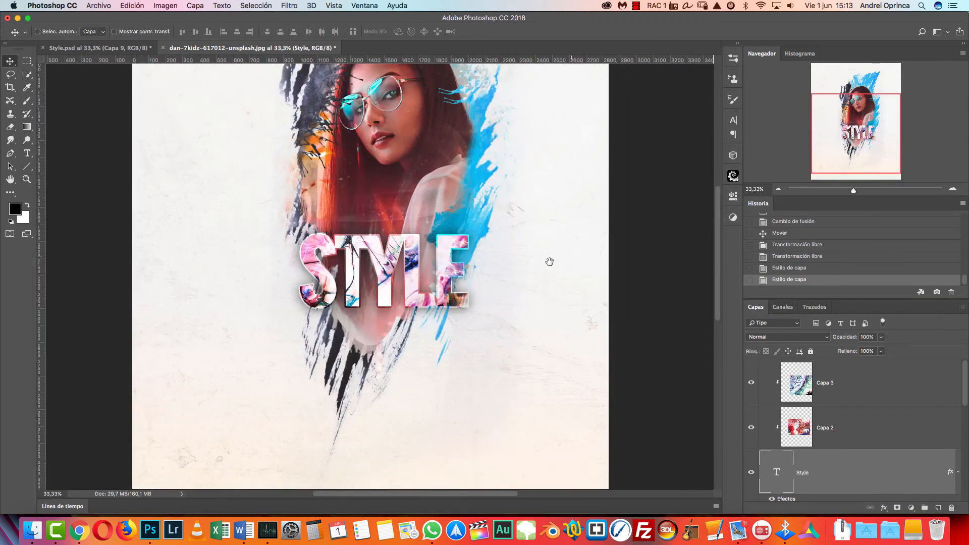
# Step: Raise only the letter Y in the STYLE text by setting its baseline shift to 260,58 pt
pyautogui.scroll(5, 521, 335)
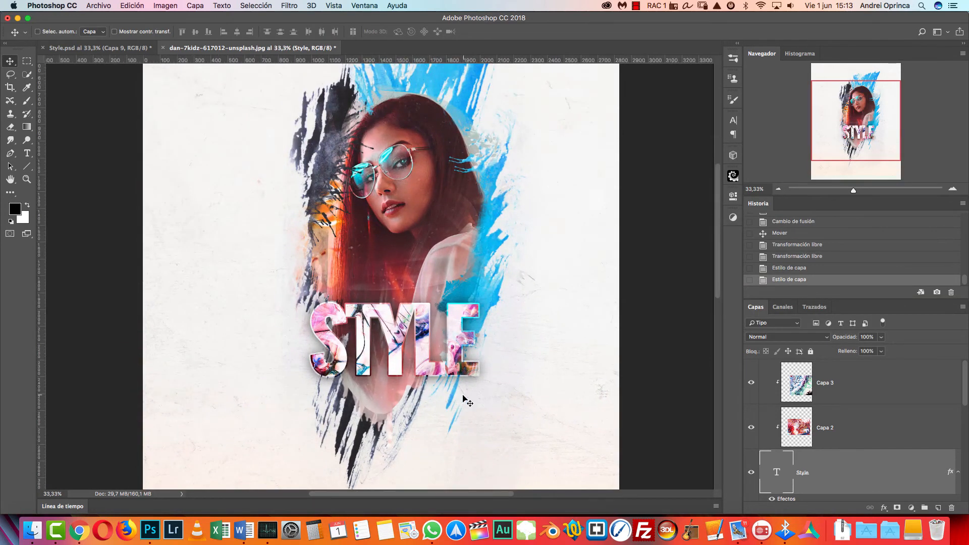
pyautogui.scroll(-3, 808, 399)
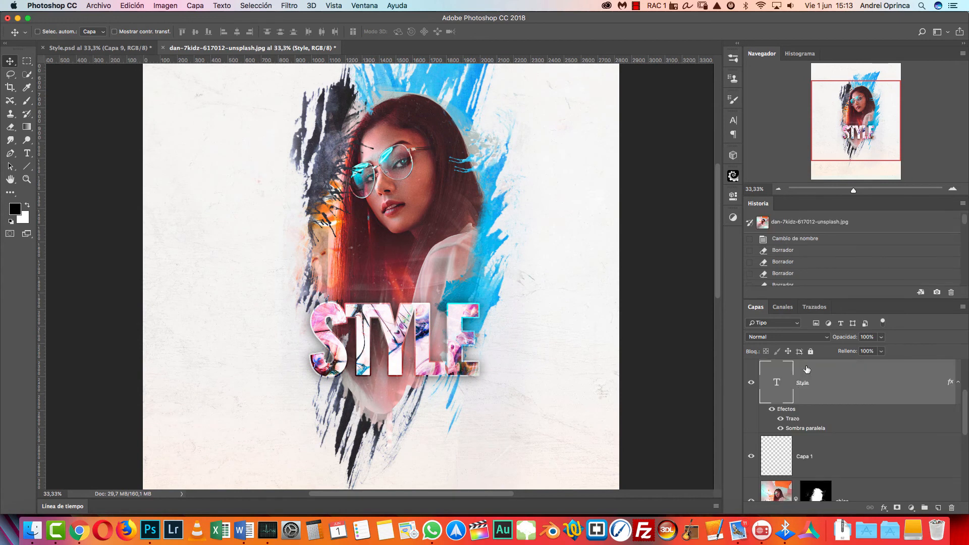
pyautogui.doubleClick(777, 383)
pyautogui.moveTo(410, 329); pyautogui.dragTo(387, 336)
pyautogui.click(800, 383)
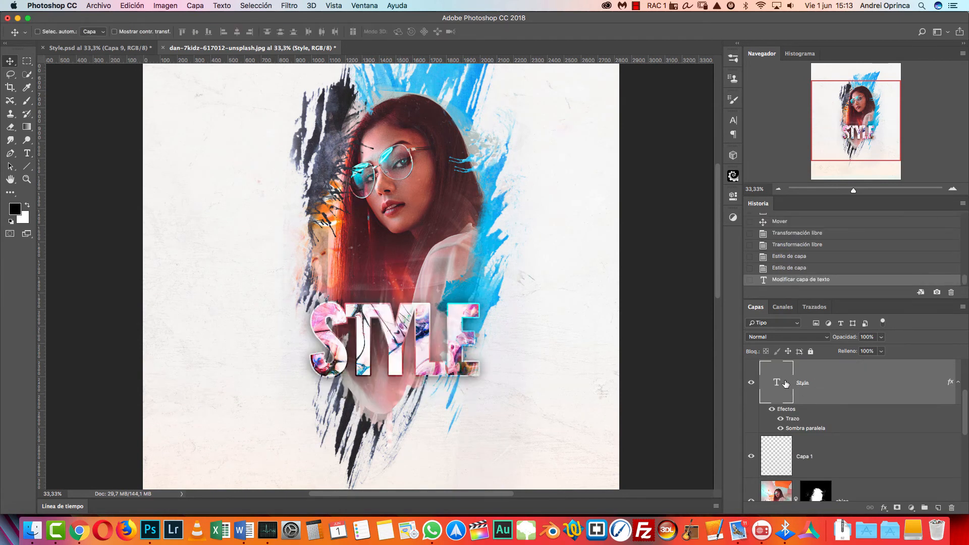
pyautogui.doubleClick(779, 384)
pyautogui.click(406, 337)
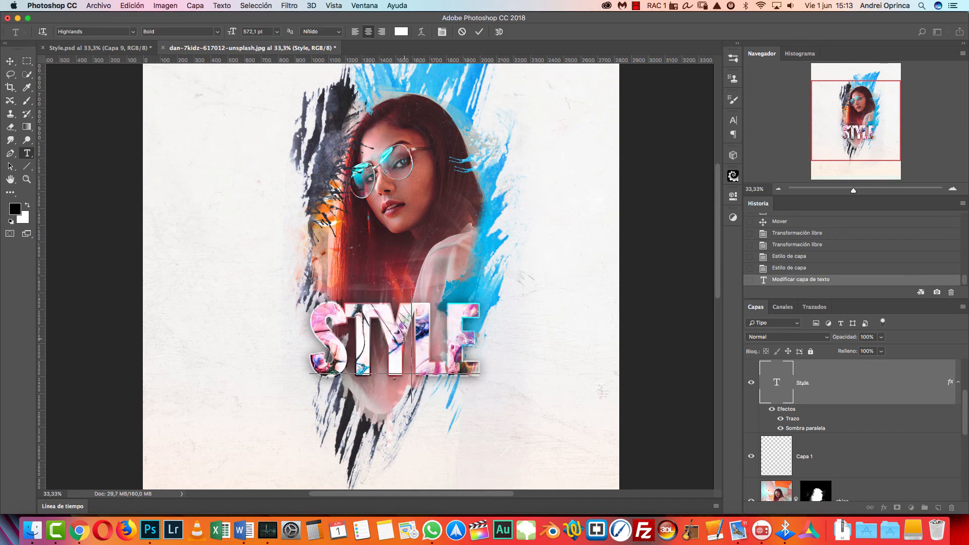
pyautogui.moveTo(399, 337); pyautogui.dragTo(388, 338)
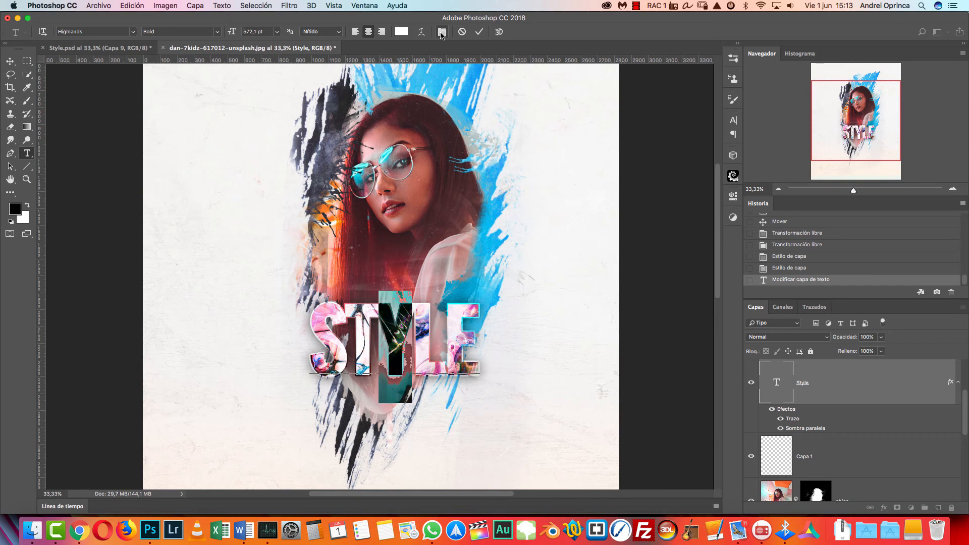
pyautogui.click(368, 6)
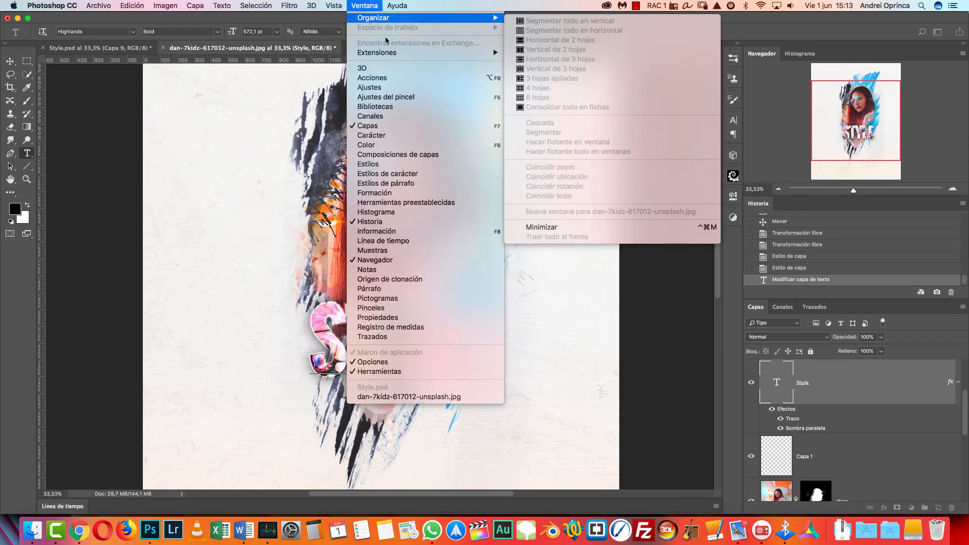
pyautogui.click(370, 289)
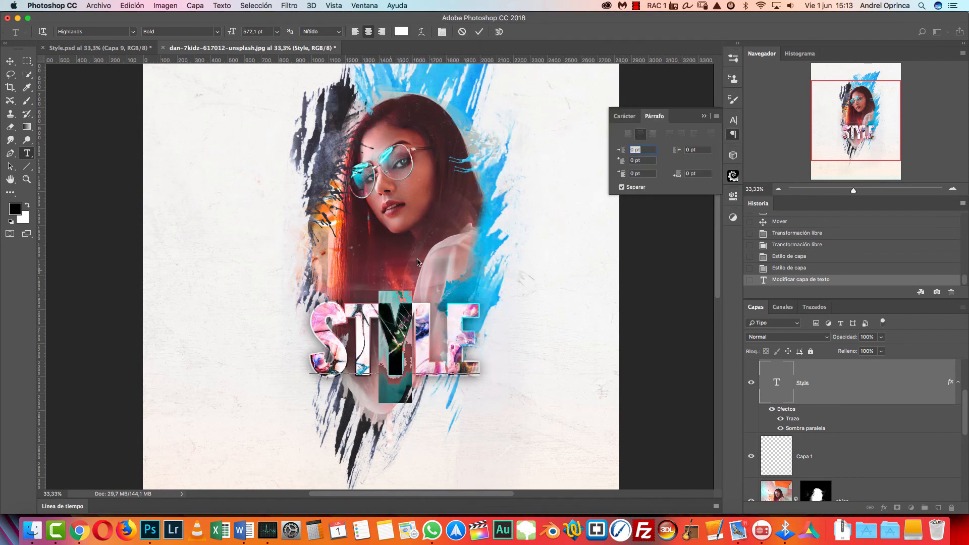
pyautogui.click(624, 117)
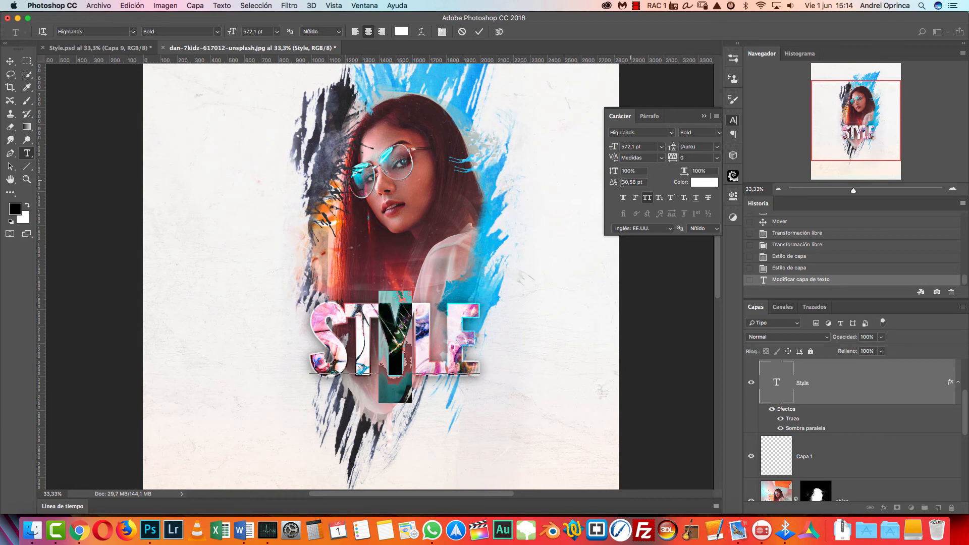
pyautogui.moveTo(614, 183); pyautogui.dragTo(713, 119)
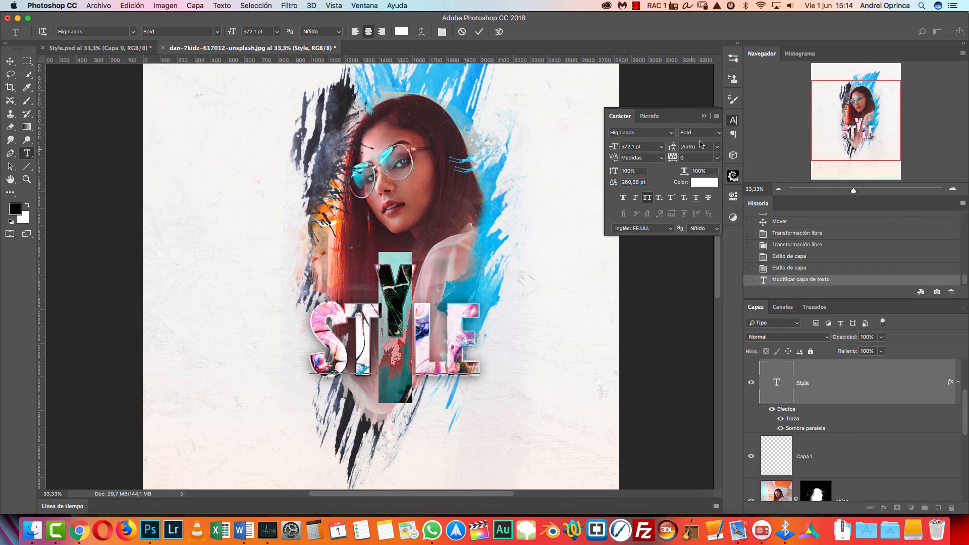
pyautogui.click(705, 118)
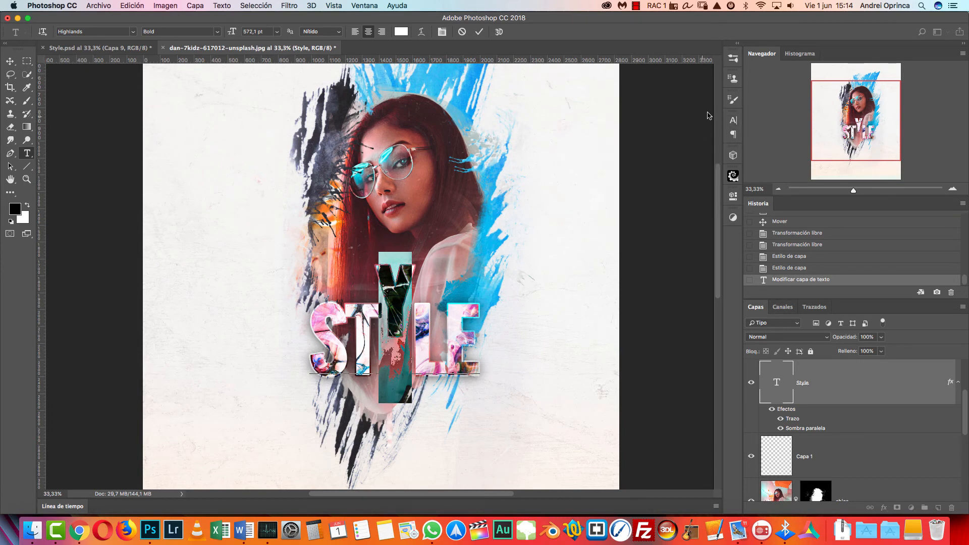
# Step: Try the superscript, subscript and tracking options on the letter Y, returning its tracking to 0
pyautogui.click(442, 31)
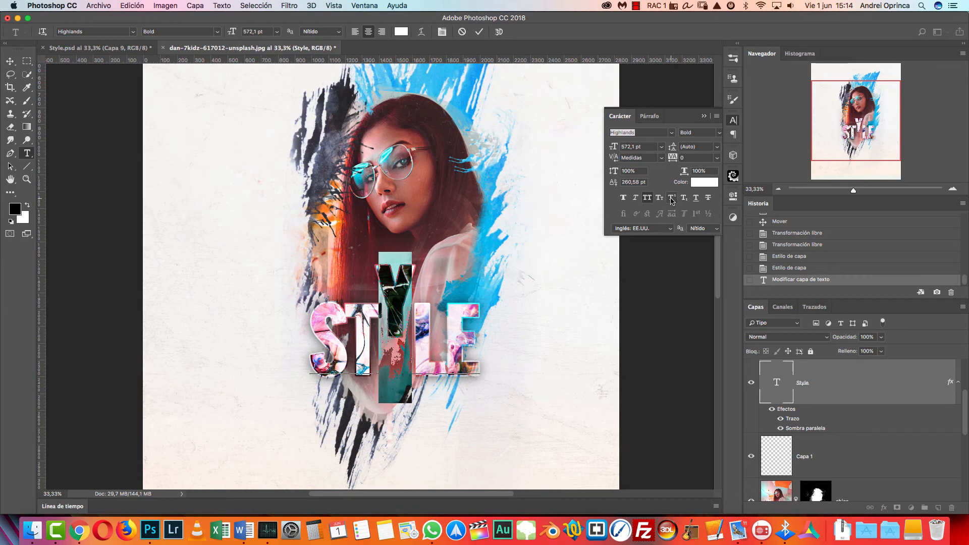
pyautogui.click(671, 198)
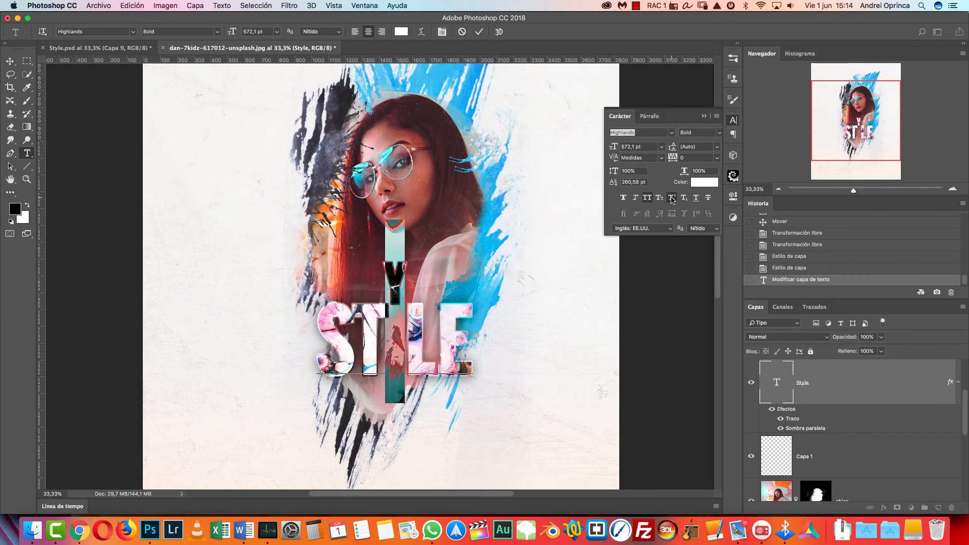
pyautogui.click(685, 198)
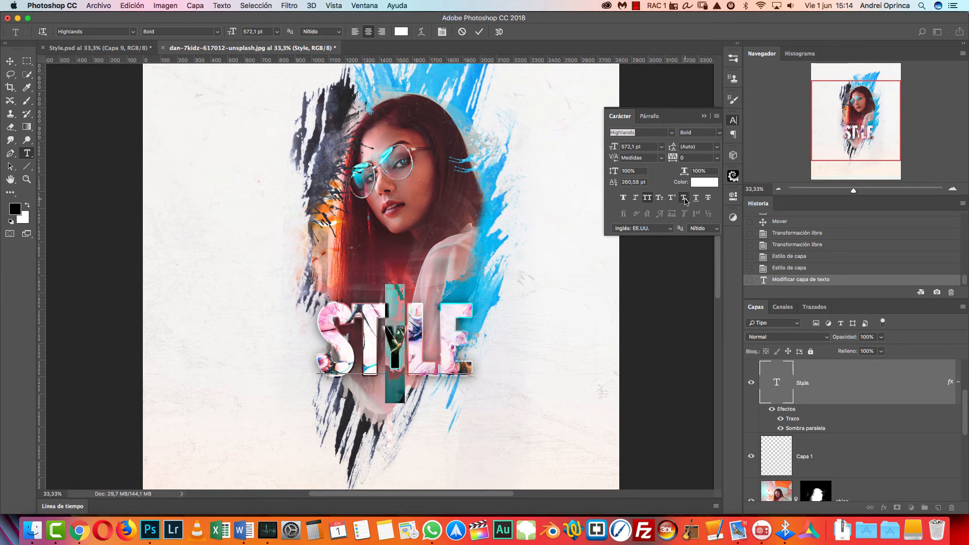
pyautogui.click(684, 198)
pyautogui.moveTo(673, 158)
pyautogui.mouseDown()
pyautogui.moveTo(700, 158)
pyautogui.moveTo(676, 159)
pyautogui.mouseUp()
pyautogui.write('0')
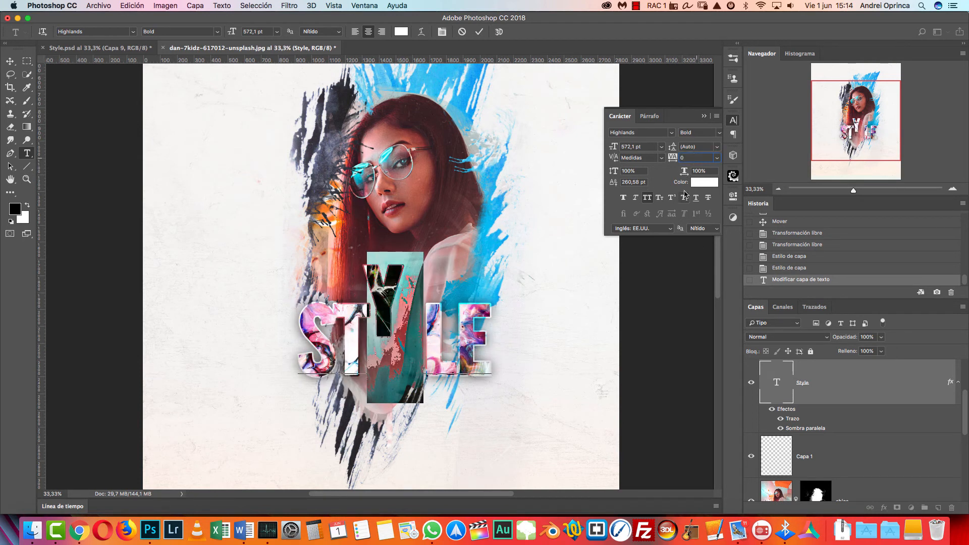
pyautogui.click(696, 147)
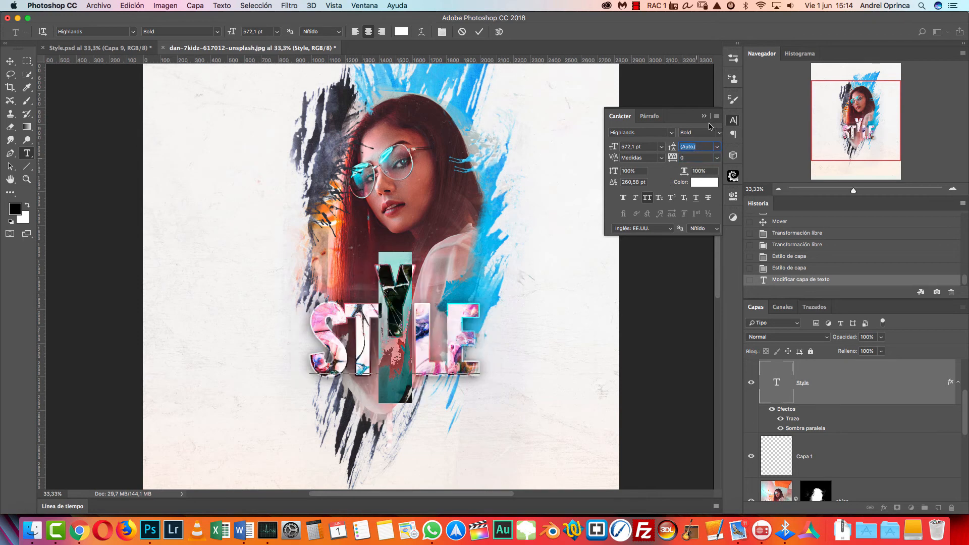
# Step: Commit the text edit, switch to the Move tool and put the character settings away
pyautogui.click(830, 371)
pyautogui.press('v')
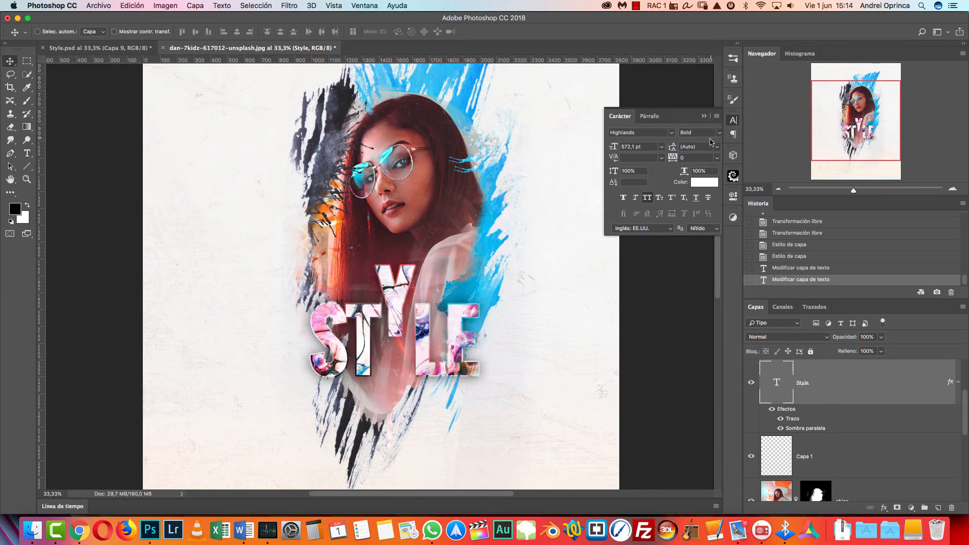
pyautogui.click(705, 117)
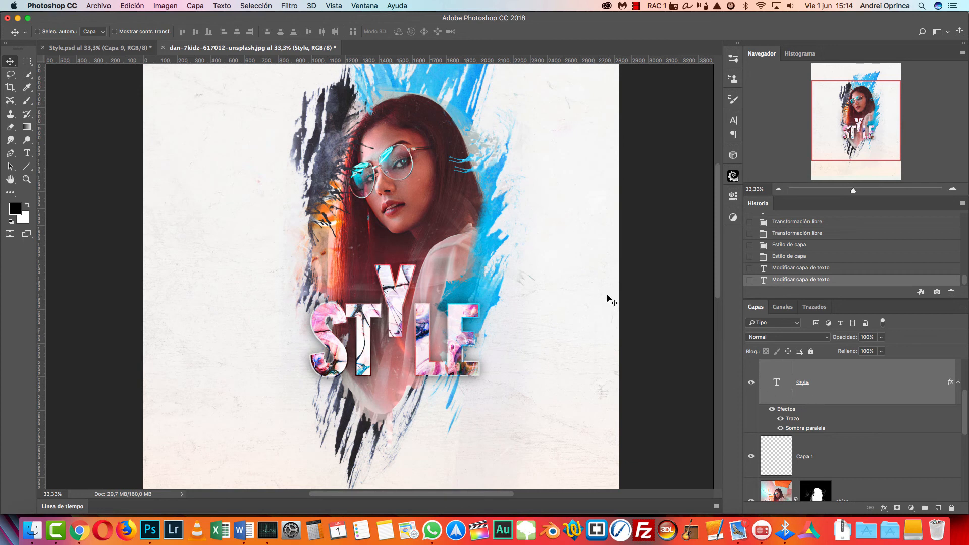
# Step: Open the blue and pink paint image from the Stock folder, copy its whole canvas and close it
pyautogui.press('super+o')
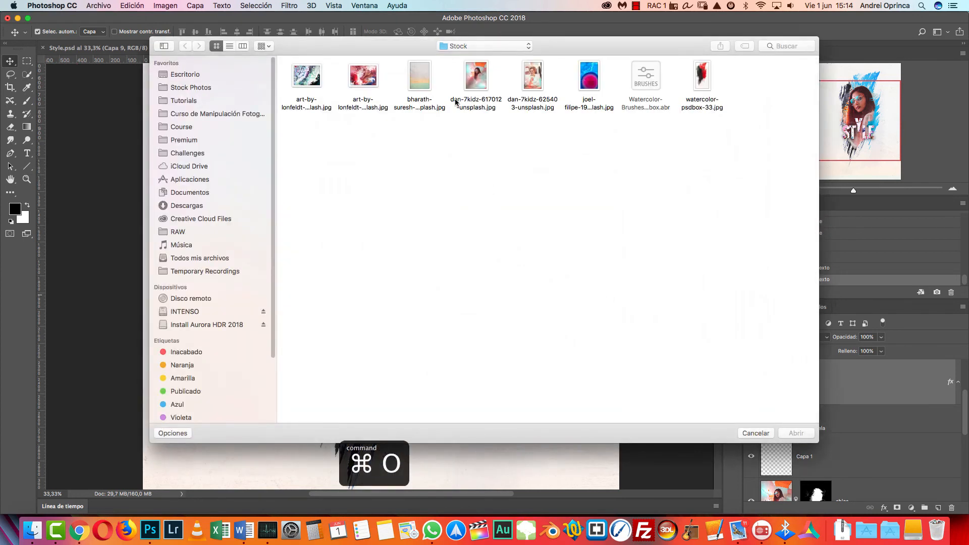
pyautogui.click(590, 77)
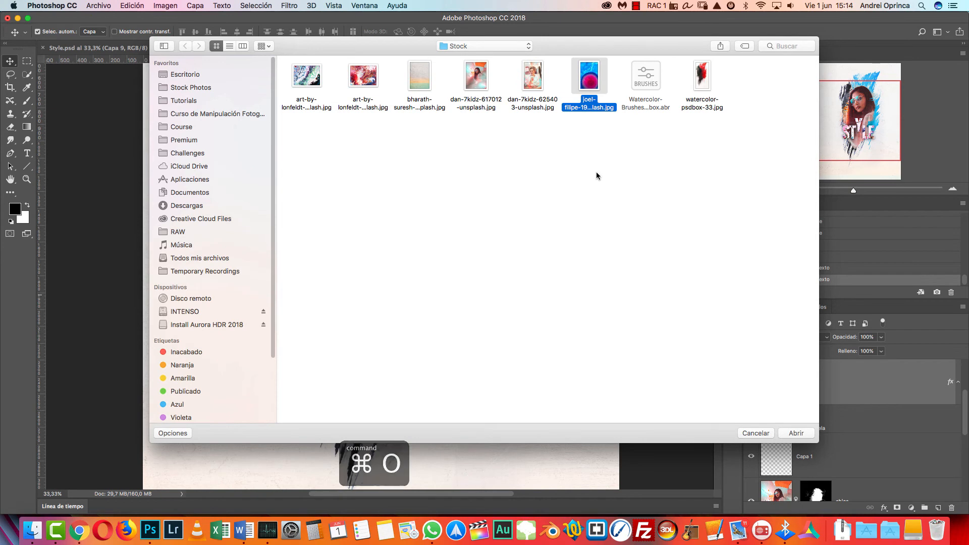
pyautogui.click(797, 433)
pyautogui.press('super+a')
pyautogui.press('super+c')
pyautogui.press('super+w')
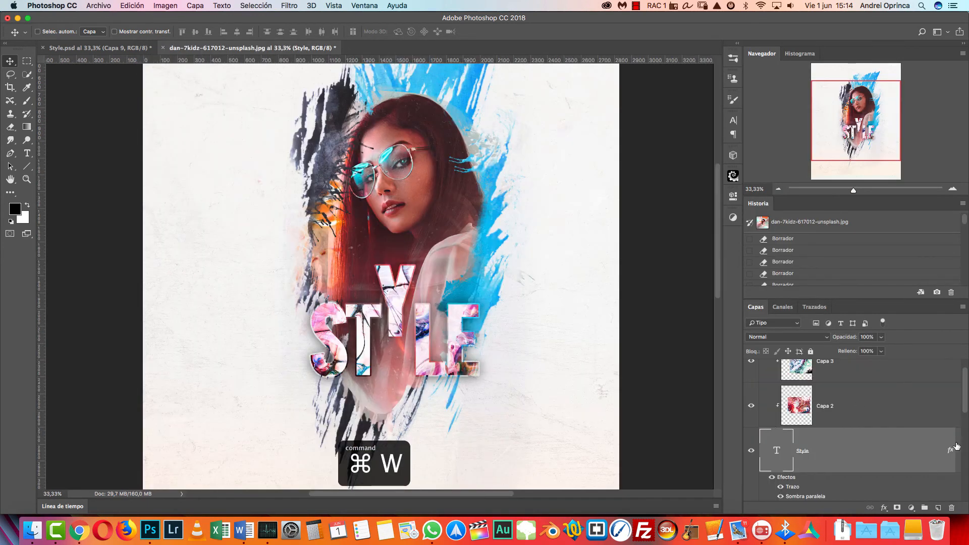
# Step: Paste the copied paint image as a new layer directly above the textura layer
pyautogui.click(957, 448)
pyautogui.moveTo(965, 399); pyautogui.dragTo(965, 485)
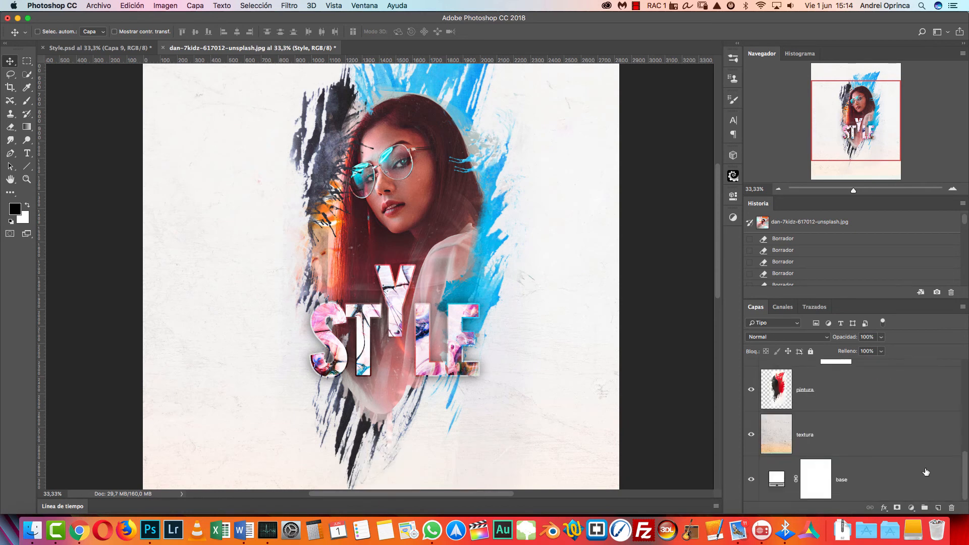
pyautogui.click(883, 442)
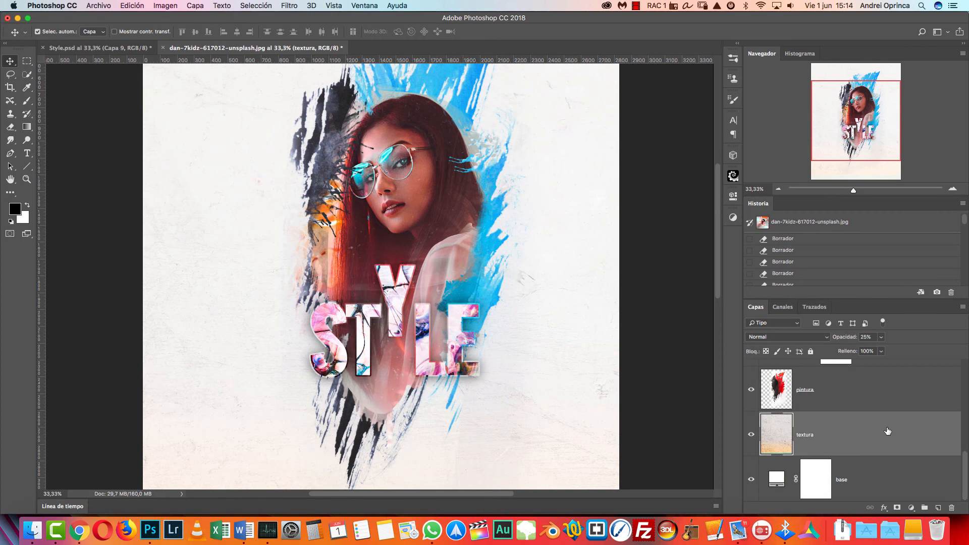
pyautogui.press('super+v')
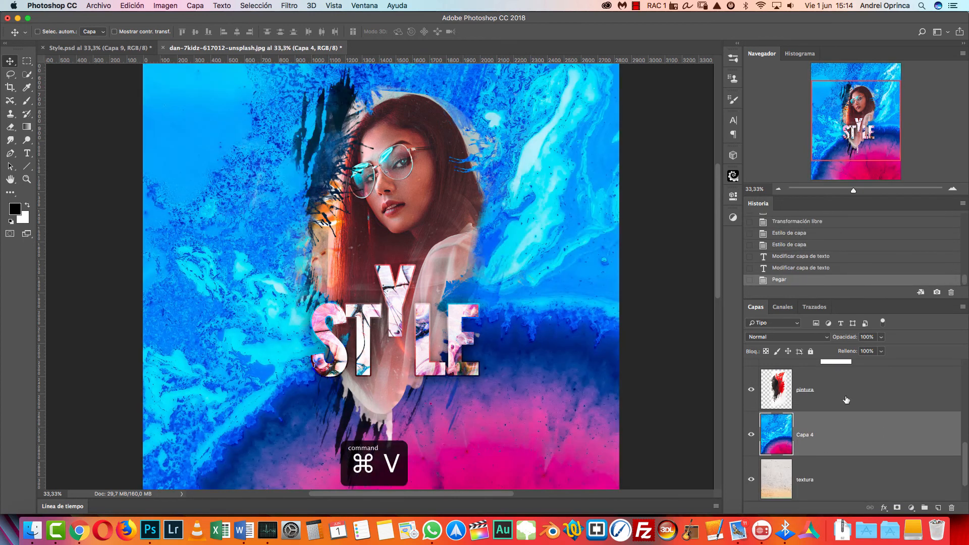
# Step: Free-transform the pasted image, scaling and shifting it up so the pink circle sits behind the portrait and lettering
pyautogui.click(778, 190)
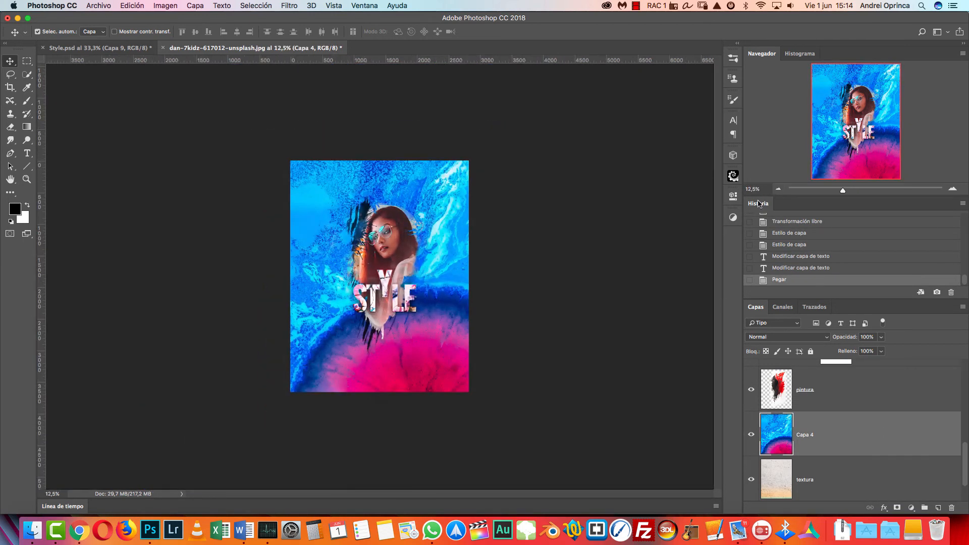
pyautogui.press('super+t')
pyautogui.moveTo(519, 160); pyautogui.dragTo(483, 216)
pyautogui.moveTo(422, 317); pyautogui.dragTo(429, 259)
pyautogui.press('Return')
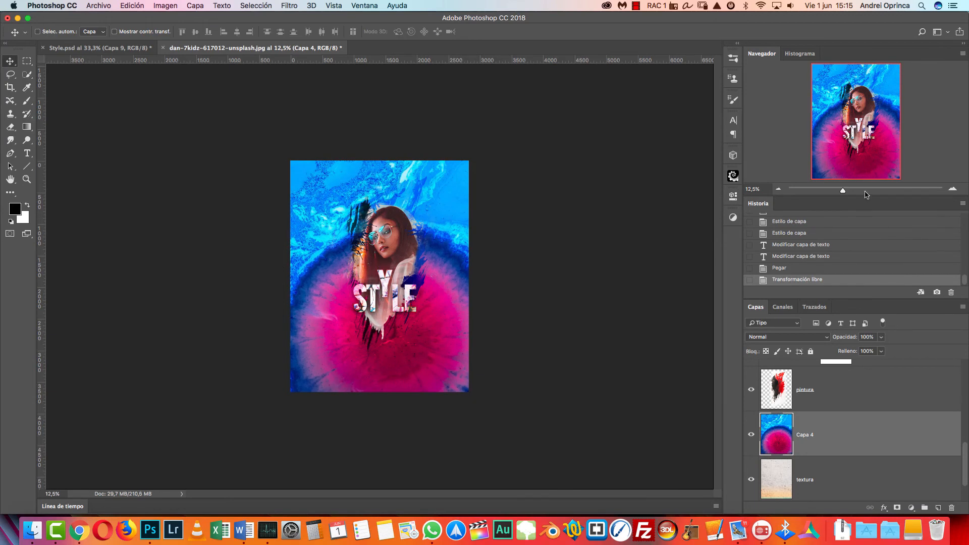
# Step: Add a black layer mask to Capa 4 that hides the whole paint image
pyautogui.click(948, 187)
pyautogui.click(948, 186)
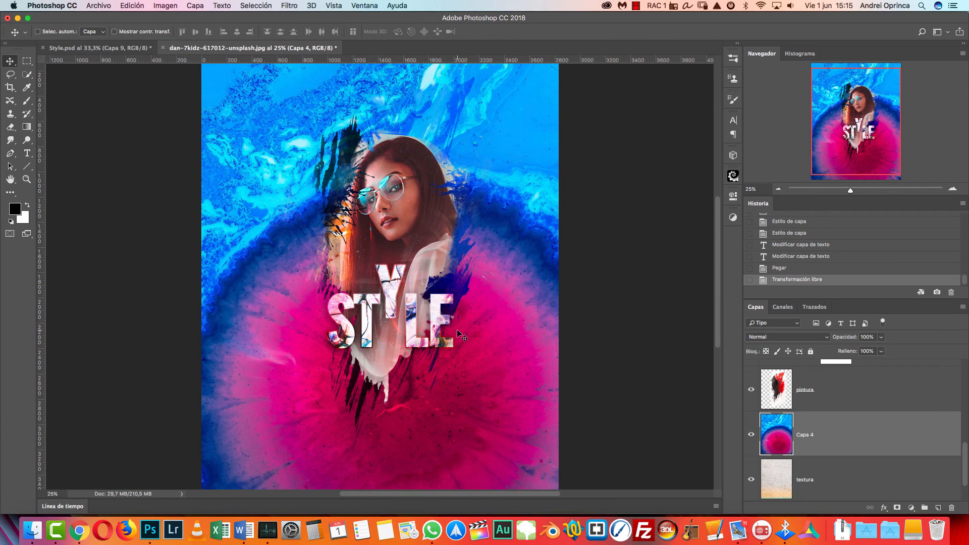
pyautogui.keyDown('alt'); pyautogui.click(897, 507); pyautogui.keyUp('alt')
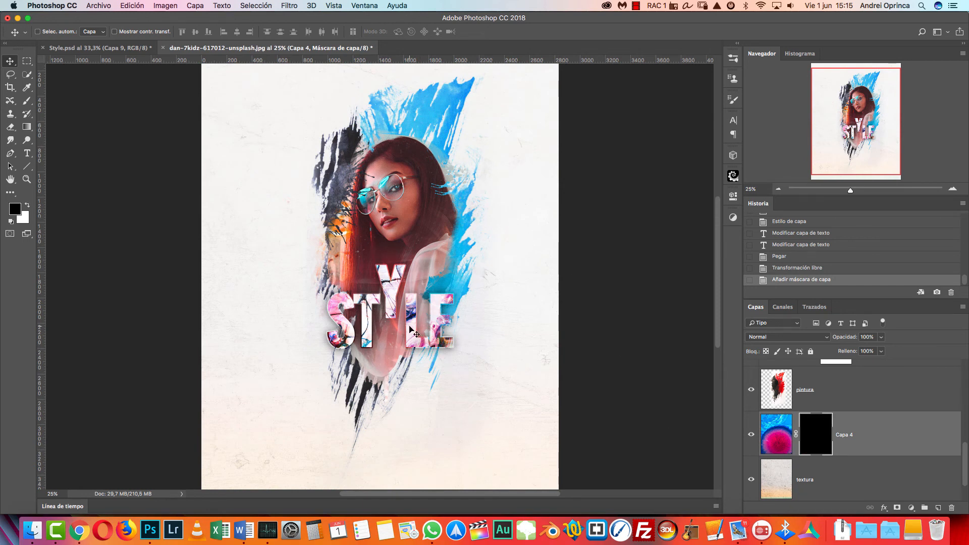
# Step: Choose the Circular difuso brush from the Watercolor-Brushes-psdbox set with size 5 px and hardness 100%
pyautogui.press('b')
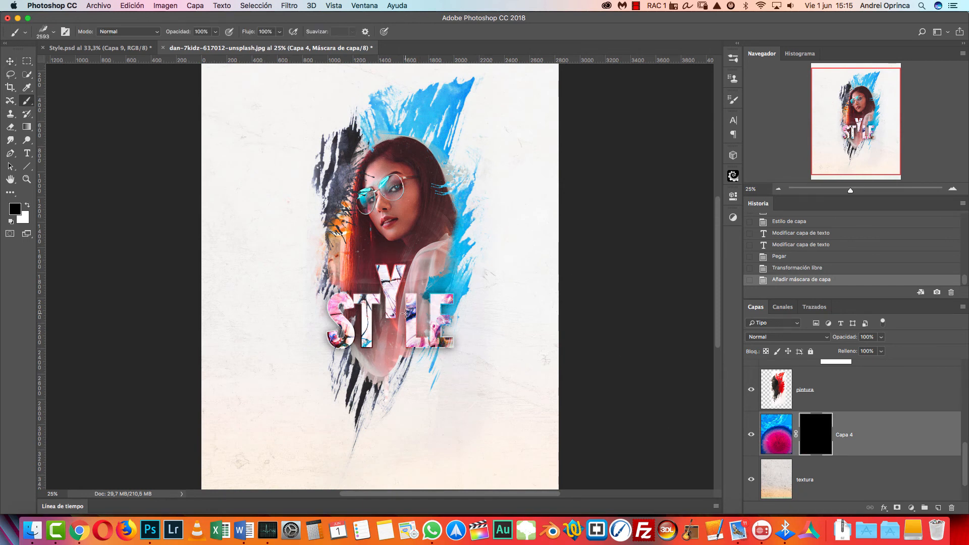
pyautogui.rightClick(414, 218)
pyautogui.moveTo(625, 380); pyautogui.dragTo(621, 313)
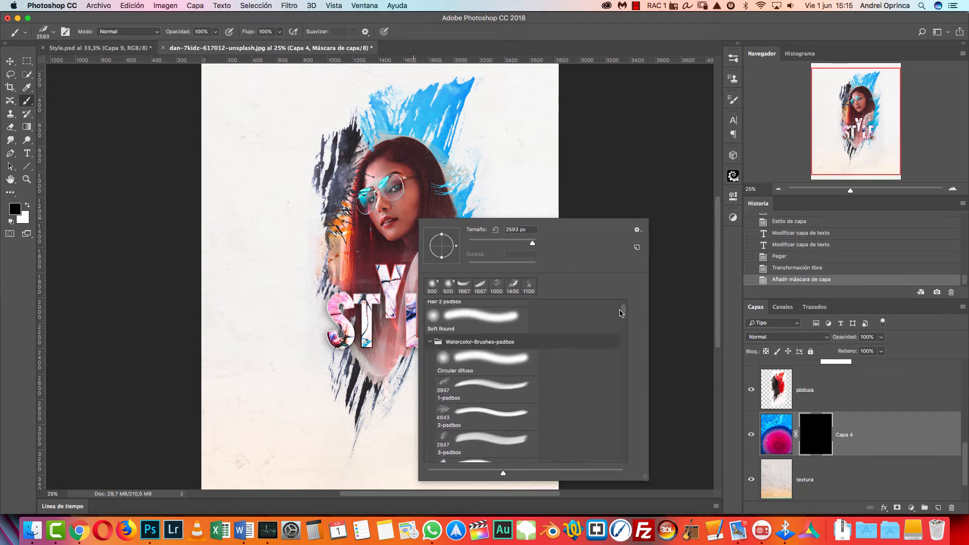
pyautogui.click(487, 361)
pyautogui.moveTo(473, 266); pyautogui.dragTo(535, 266)
pyautogui.moveTo(483, 242); pyautogui.dragTo(471, 245)
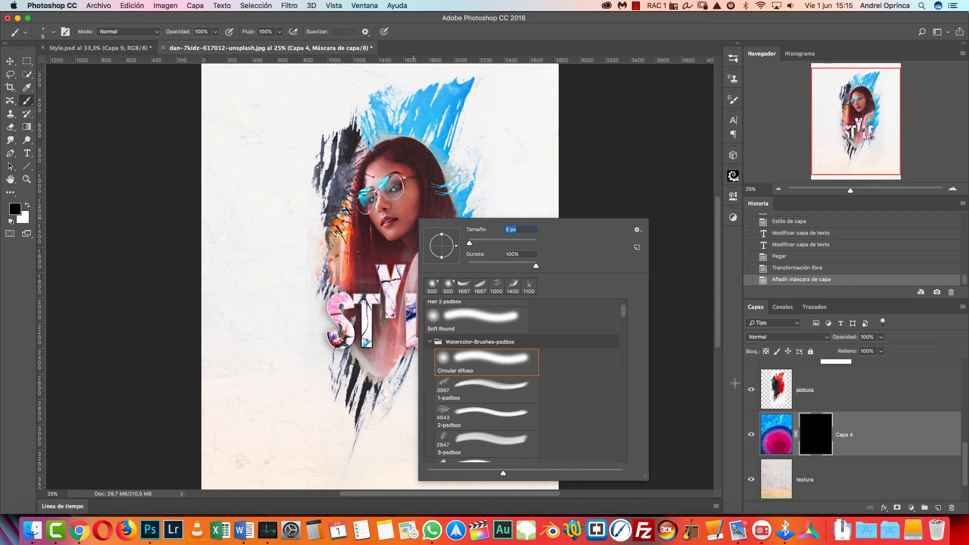
# Step: Target Capa 4's layer mask and make white the painting colour
pyautogui.click(538, 267)
pyautogui.click(813, 435)
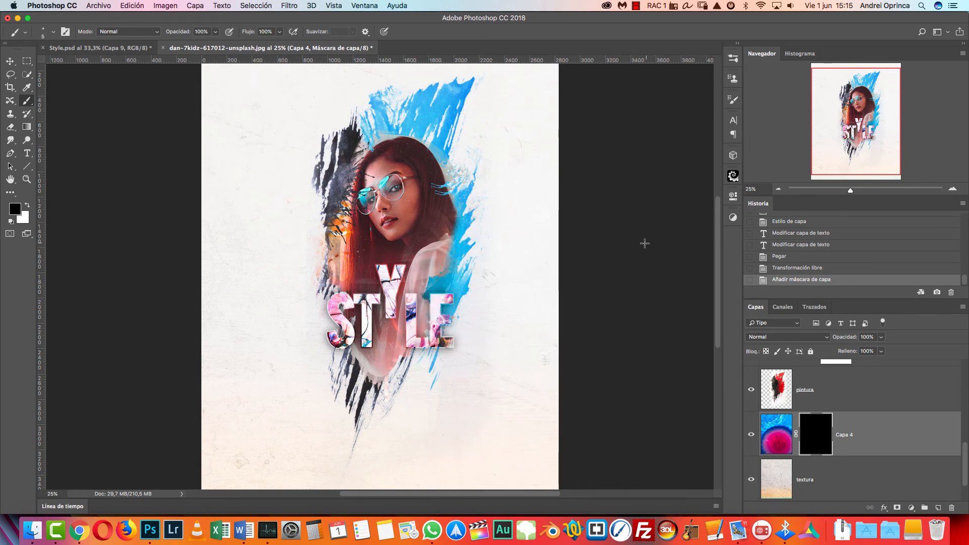
pyautogui.click(28, 205)
# Step: Temporarily disable Capa 4's layer mask to examine the full paint image around the lettering, and re-enable the mask
pyautogui.click(953, 189)
pyautogui.click(953, 189)
pyautogui.hscroll(3, 578, 385)
pyautogui.scroll(-2, 578, 385)
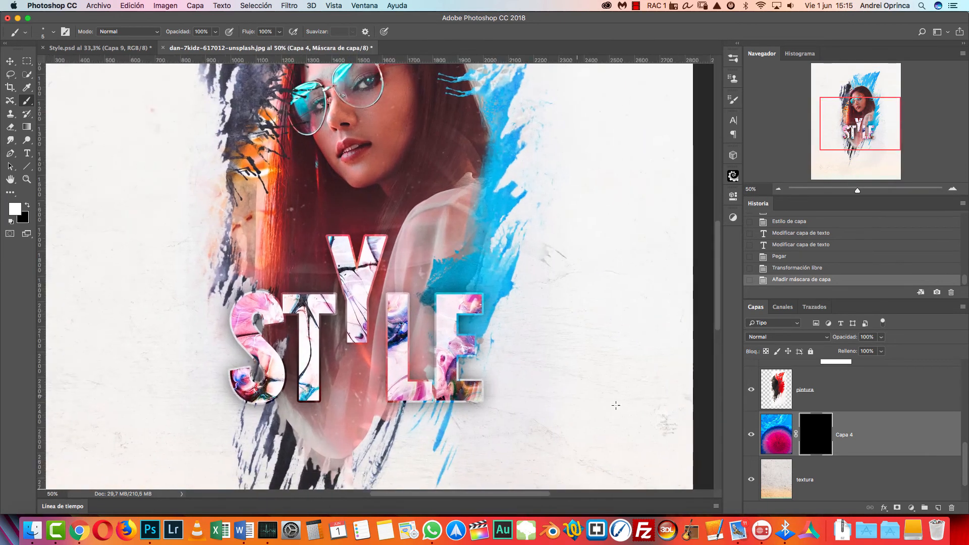
pyautogui.keyDown('shift'); pyautogui.click(810, 430); pyautogui.keyUp('shift')
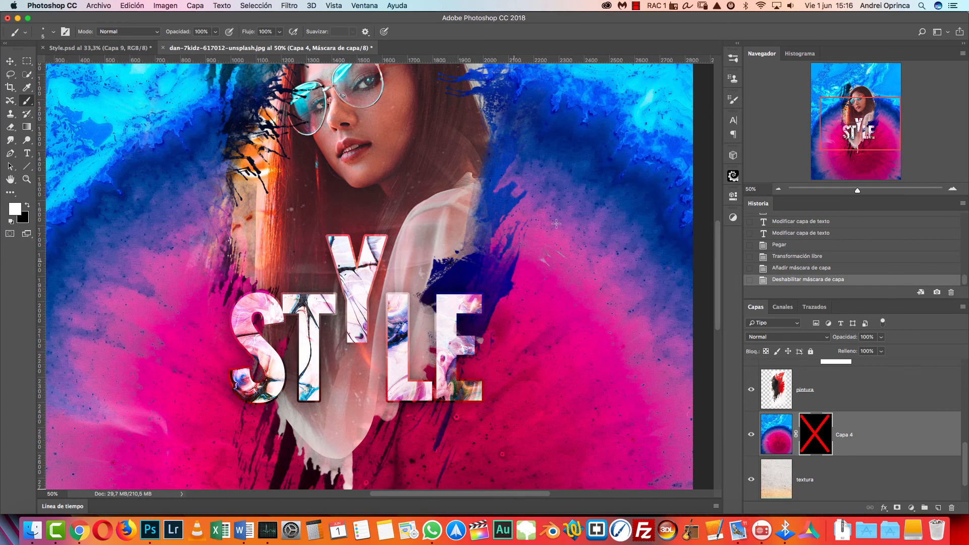
pyautogui.keyDown('shift'); pyautogui.click(817, 435); pyautogui.keyUp('shift')
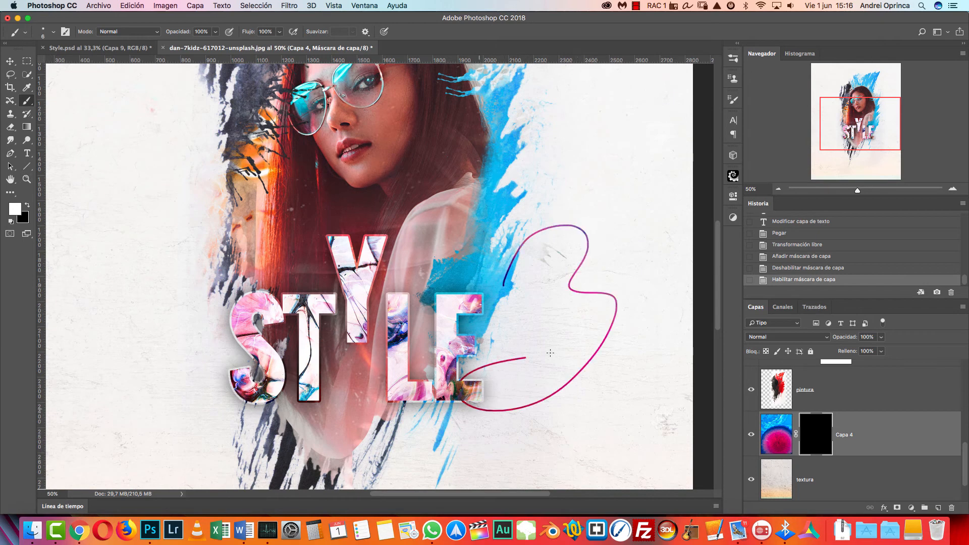
# Step: Try freehand test strokes with the fine round brush on Capa 4's mask and undo them
pyautogui.press('super+z')
pyautogui.click(779, 190)
pyautogui.click(429, 171)
pyautogui.moveTo(439, 166)
pyautogui.mouseDown()
pyautogui.moveTo(456, 285)
pyautogui.moveTo(262, 398)
pyautogui.mouseUp()
pyautogui.press('super+z')
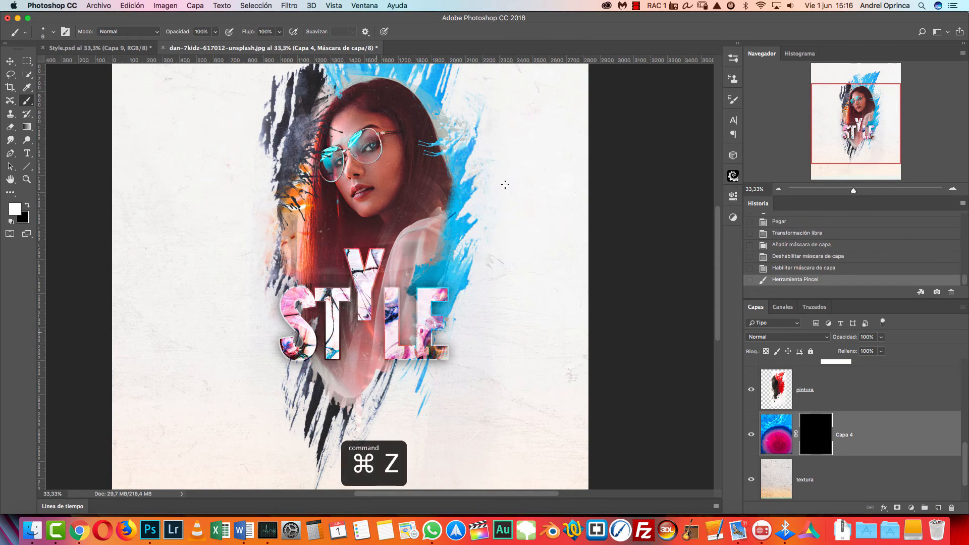
# Step: Paint several long, thin curved white strokes on Capa 4's mask around the portrait and the STYLE lettering
pyautogui.moveTo(442, 395); pyautogui.dragTo(419, 266)
pyautogui.moveTo(350, 183)
pyautogui.mouseDown()
pyautogui.moveTo(413, 282)
pyautogui.moveTo(569, 117)
pyautogui.mouseUp()
pyautogui.moveTo(382, 430)
pyautogui.mouseDown()
pyautogui.moveTo(466, 212)
pyautogui.moveTo(630, 197)
pyautogui.mouseUp()
pyautogui.moveTo(527, 153); pyautogui.dragTo(496, 256)
pyautogui.moveTo(469, 218)
pyautogui.mouseDown()
pyautogui.moveTo(426, 263)
pyautogui.moveTo(402, 227)
pyautogui.moveTo(515, 165)
pyautogui.moveTo(481, 309)
pyautogui.mouseUp()
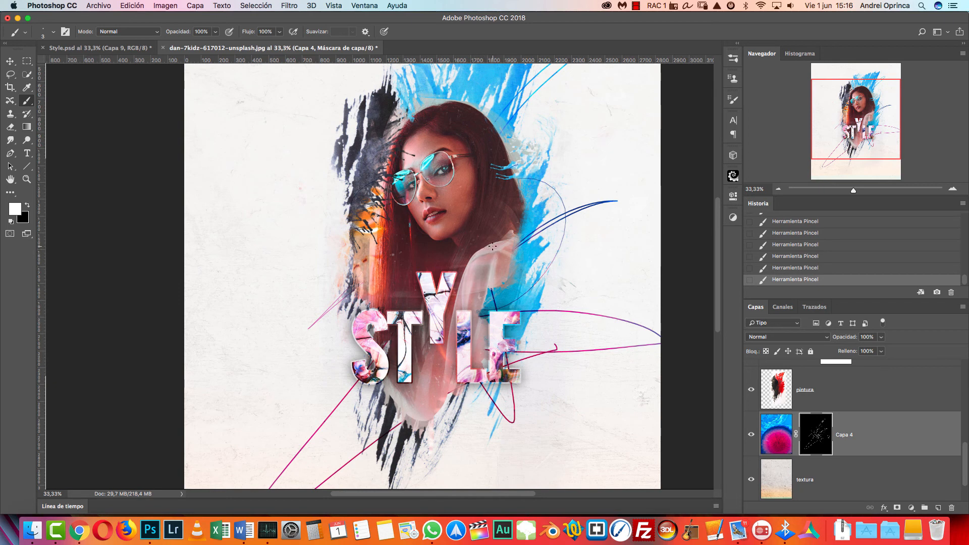
# Step: View Capa 4's mask on its own and fill the whole mask with black to remove the painted lines
pyautogui.keyDown('alt'); pyautogui.click(818, 435); pyautogui.keyUp('alt')
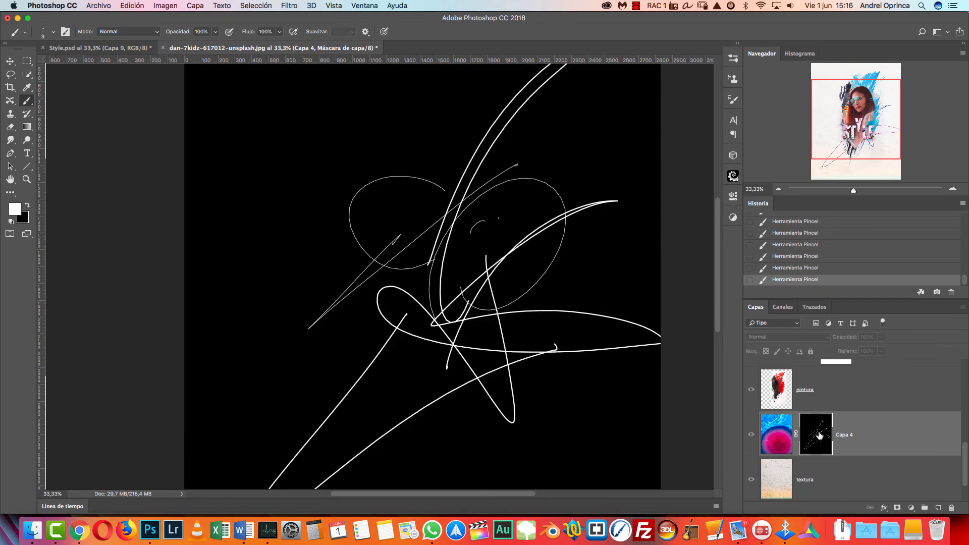
pyautogui.keyDown('alt'); pyautogui.click(820, 435); pyautogui.keyUp('alt')
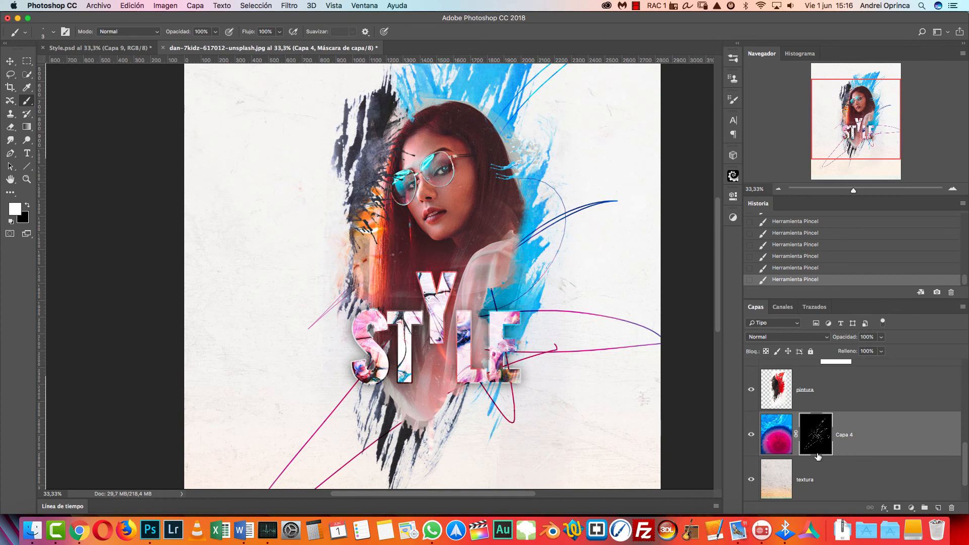
pyautogui.press('x')
pyautogui.press('x')
pyautogui.press('x')
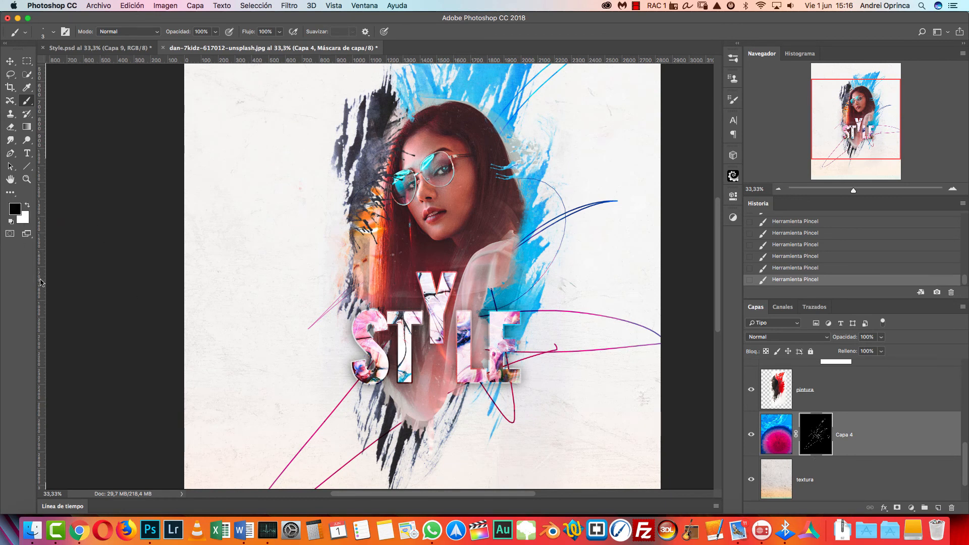
pyautogui.hotkey('alt', 'BackSpace')
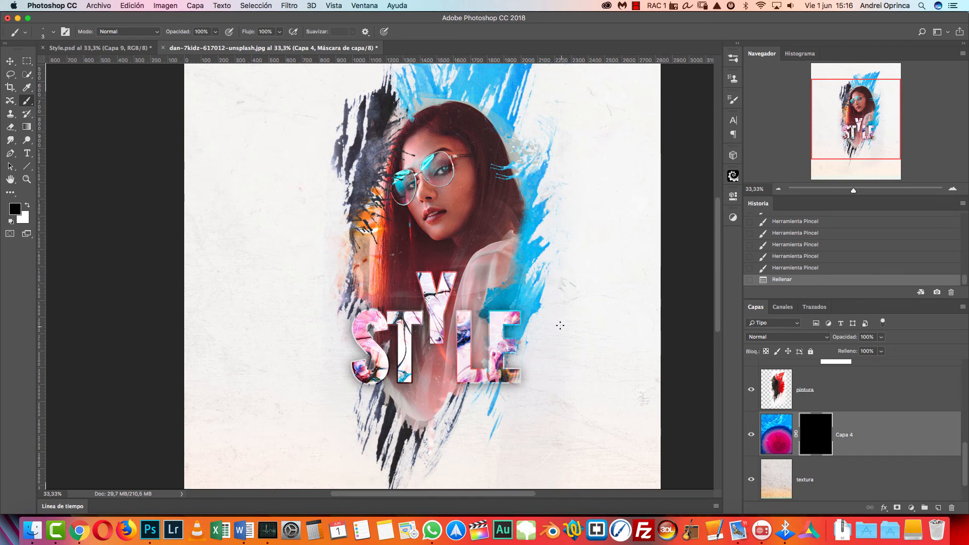
# Step: Choose the psdbox-16 watercolour brush at 3654 px for the mask
pyautogui.rightClick(522, 220)
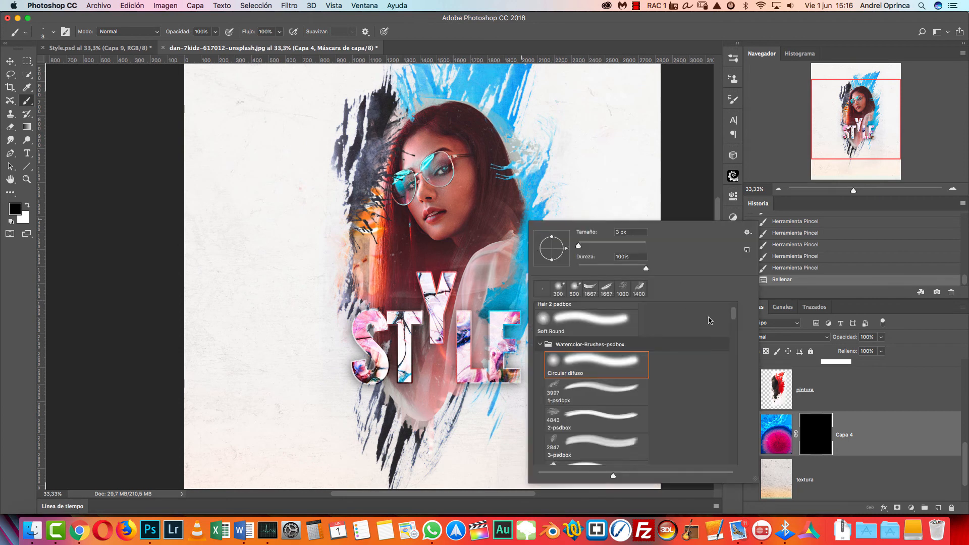
pyautogui.moveTo(734, 317); pyautogui.dragTo(733, 359)
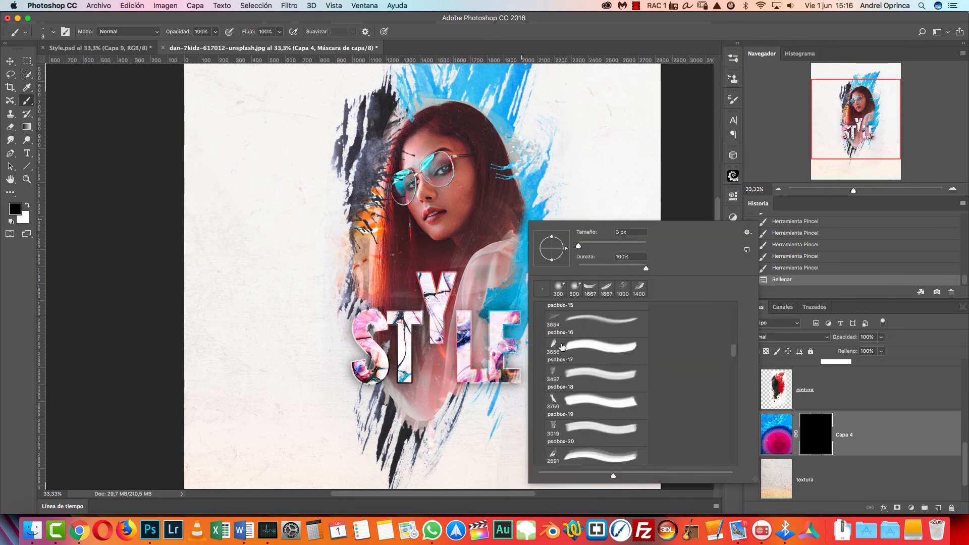
pyautogui.click(560, 318)
pyautogui.press('Return')
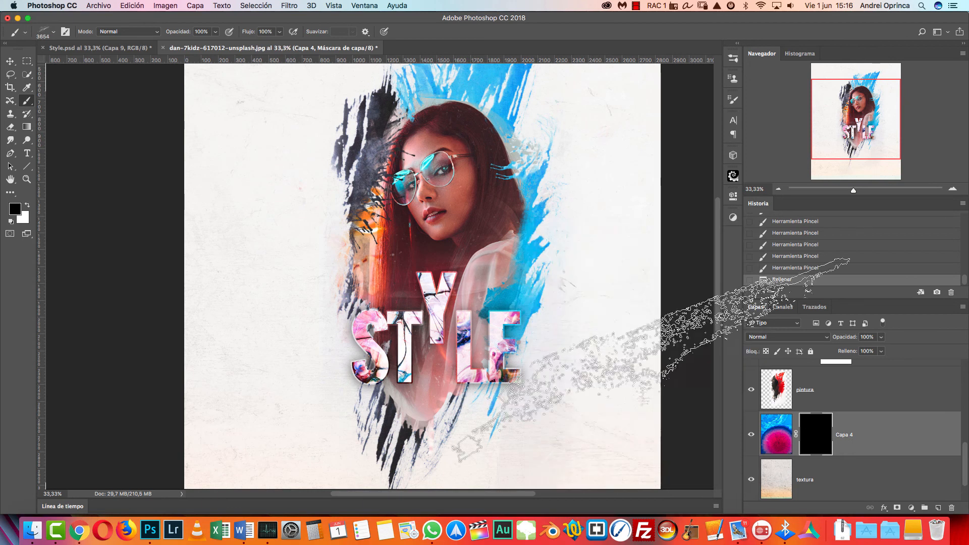
# Step: Choose the psdbox-34 splatter brush and set its size to 448 px
pyautogui.rightClick(615, 368)
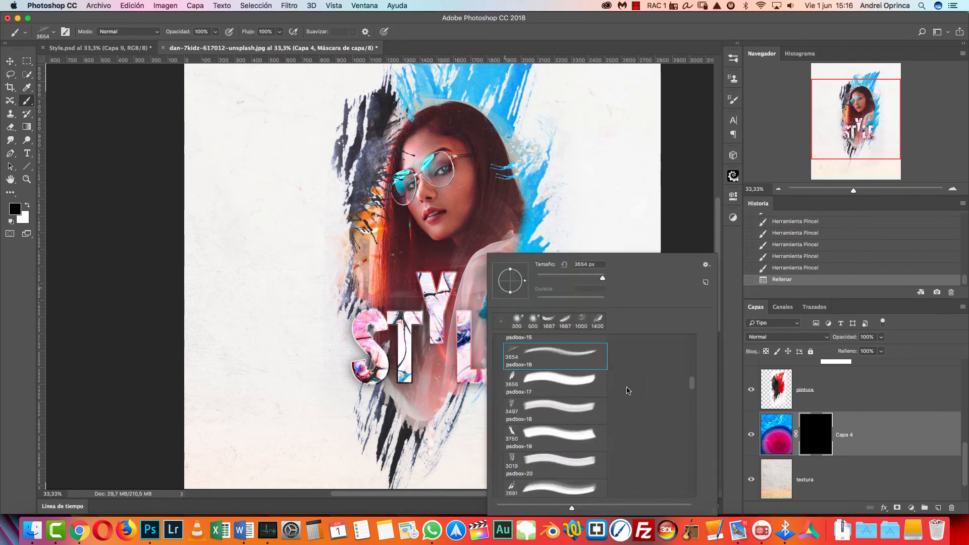
pyautogui.moveTo(692, 384); pyautogui.dragTo(693, 394)
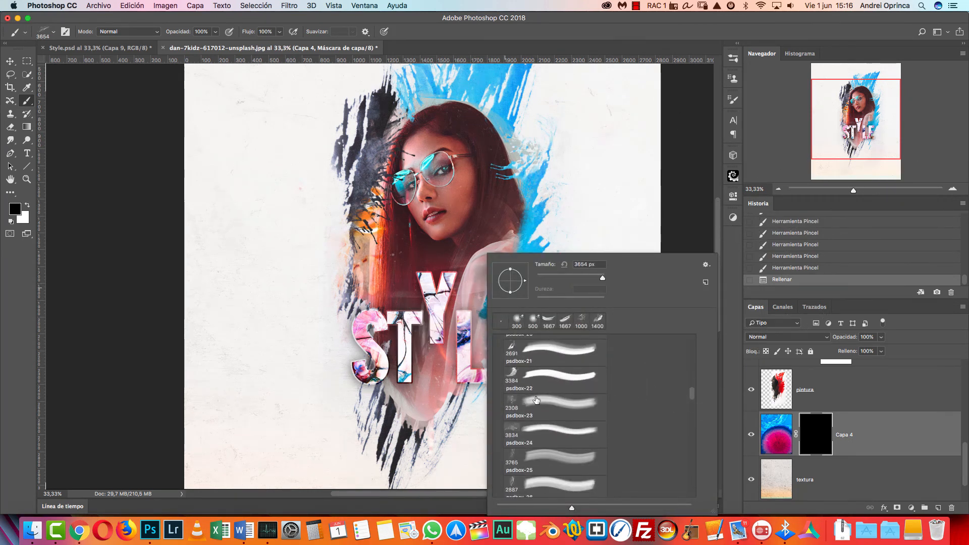
pyautogui.moveTo(695, 396); pyautogui.dragTo(695, 420)
pyautogui.click(541, 418)
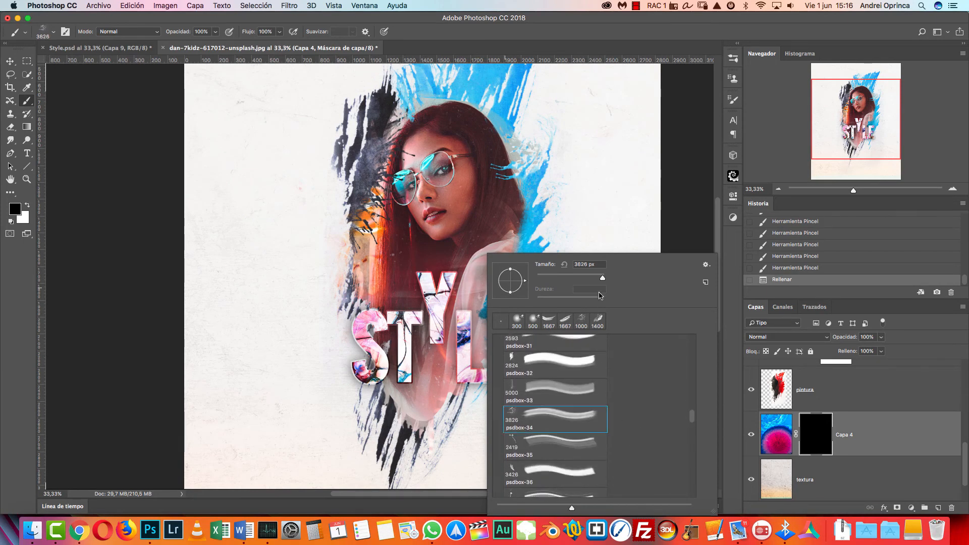
pyautogui.moveTo(601, 279); pyautogui.dragTo(597, 279)
pyautogui.click(809, 429)
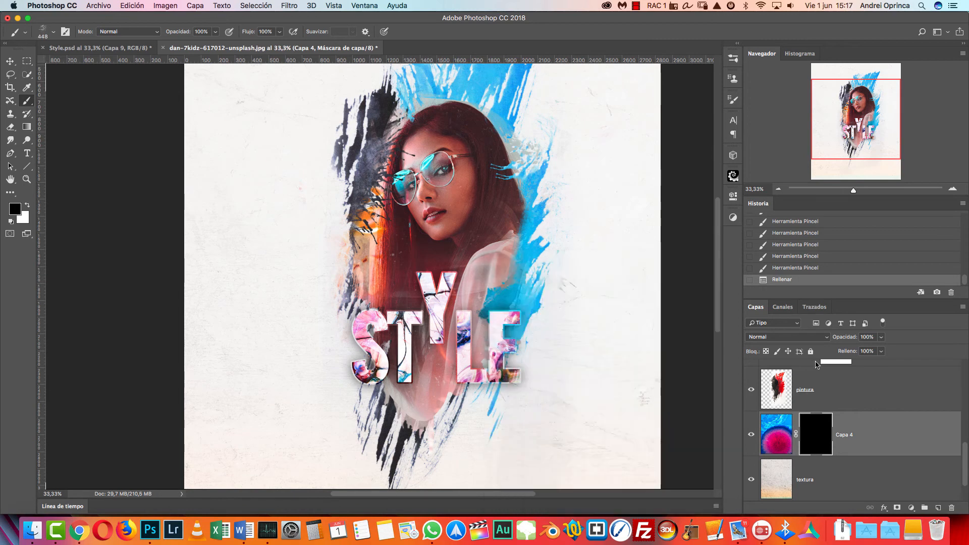
# Step: Enlarge the splatter brush to 1400 px and make white the painting colour
pyautogui.click(778, 189)
pyautogui.press(']')
pyautogui.press(']')
pyautogui.press(']')
pyautogui.press(']')
pyautogui.press(']')
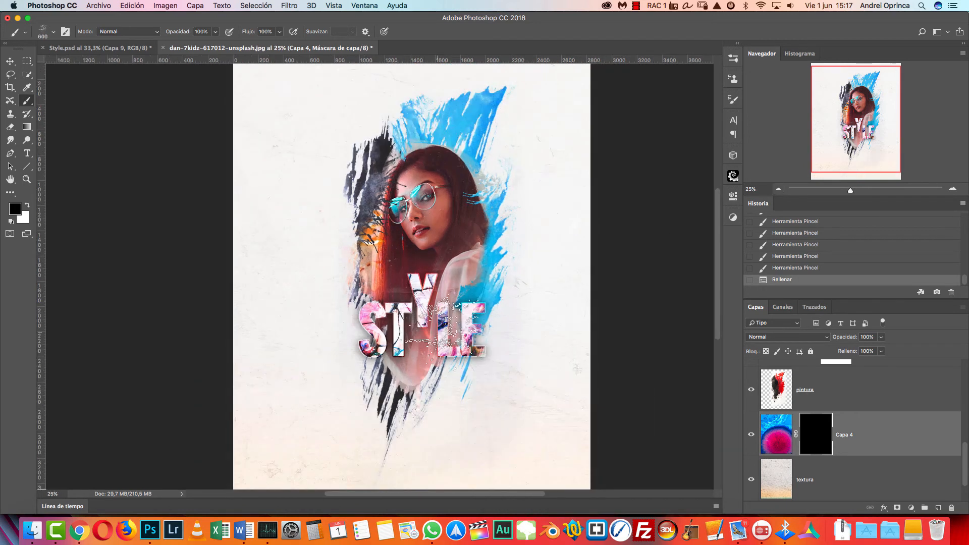
pyautogui.press('x')
pyautogui.press(']')
pyautogui.press(']')
pyautogui.press(']')
pyautogui.press(']')
pyautogui.press(']')
# Step: Try a single 1400 px splatter stamp over the STYLE lettering on Capa 4's mask and undo it
pyautogui.click(438, 315)
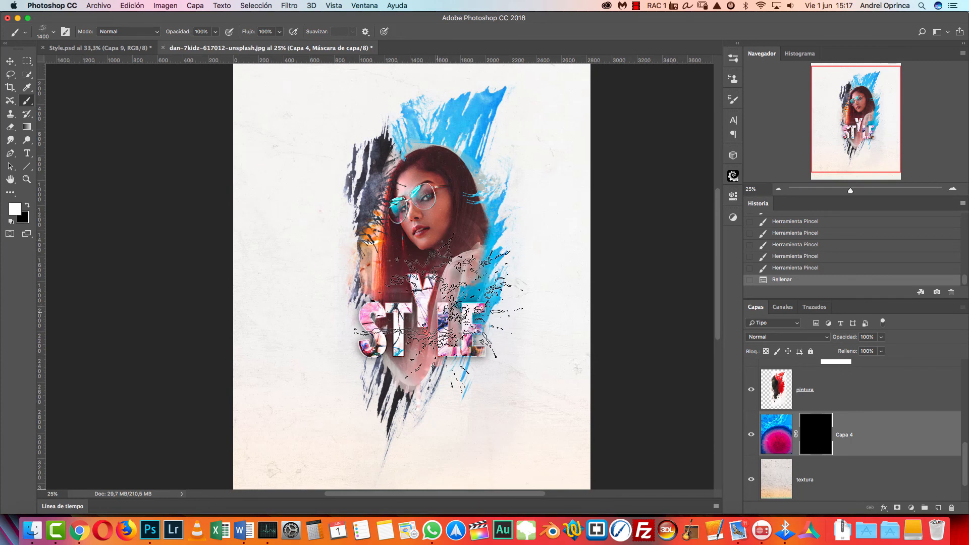
pyautogui.press(']')
pyautogui.press('super+z')
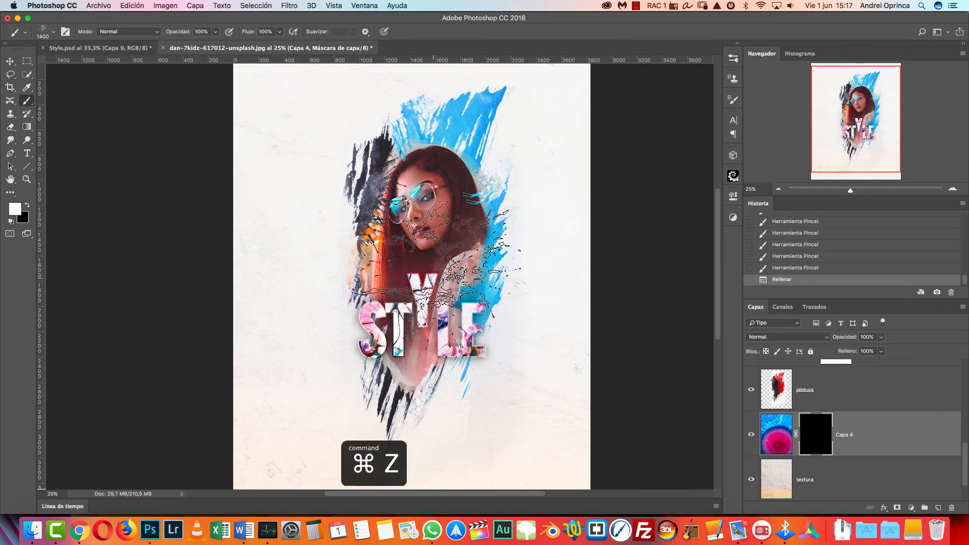
# Step: Enlarge the splatter brush to 1900 px, try one stamp centred on the letter Y, and undo it
pyautogui.press(']')
pyautogui.press(']')
pyautogui.press(']')
pyautogui.press(']')
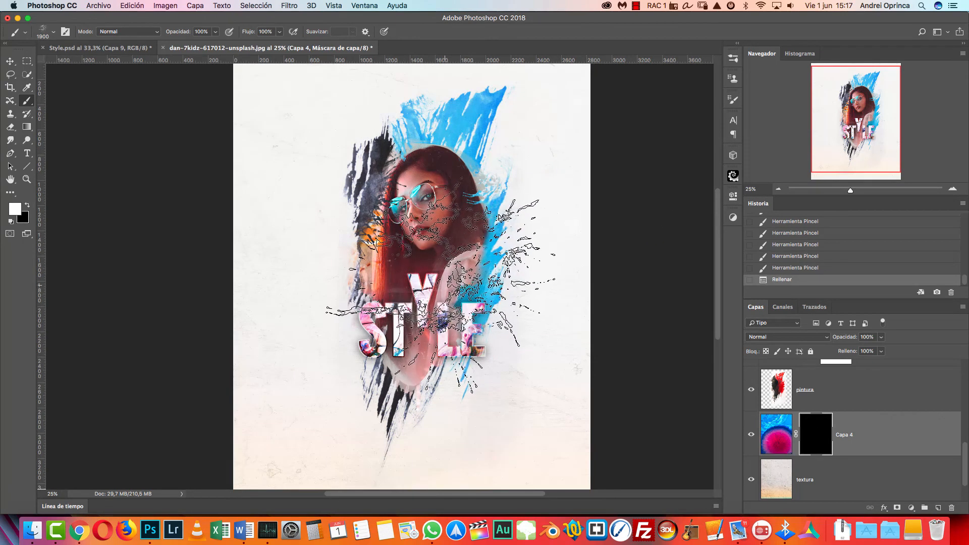
pyautogui.click(439, 298)
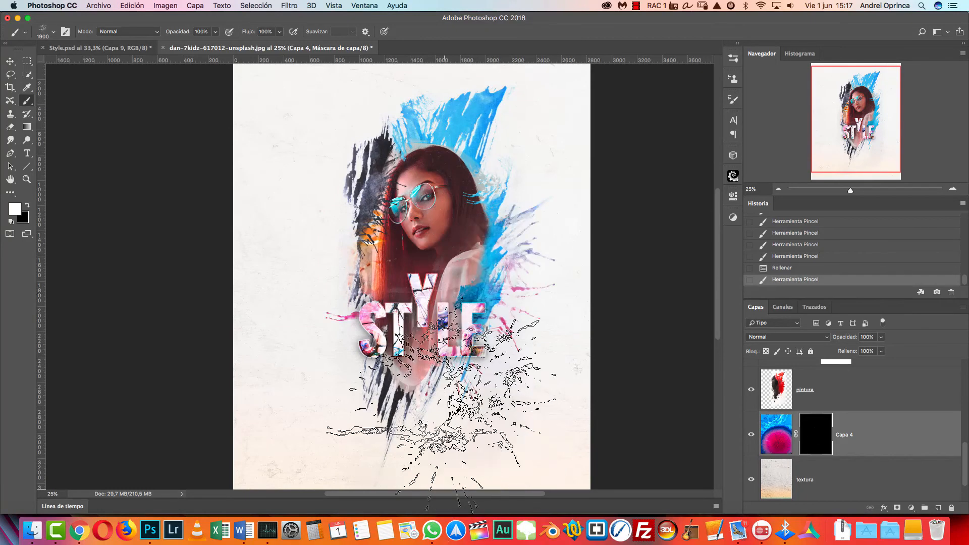
pyautogui.press('super+z')
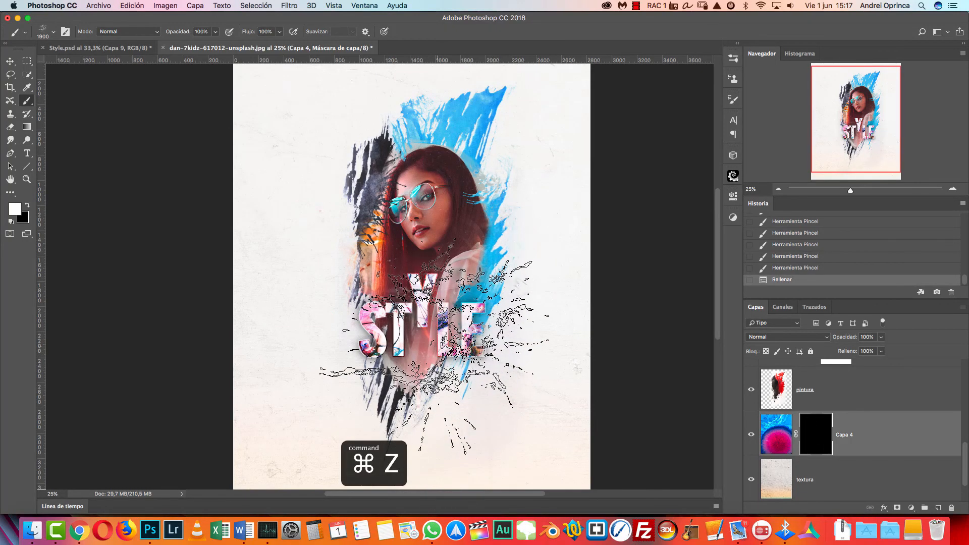
# Step: Try two overlapping 1900 px splatter stamps across the lower part of the STYLE lettering and undo both
pyautogui.click(434, 346)
pyautogui.click(434, 346)
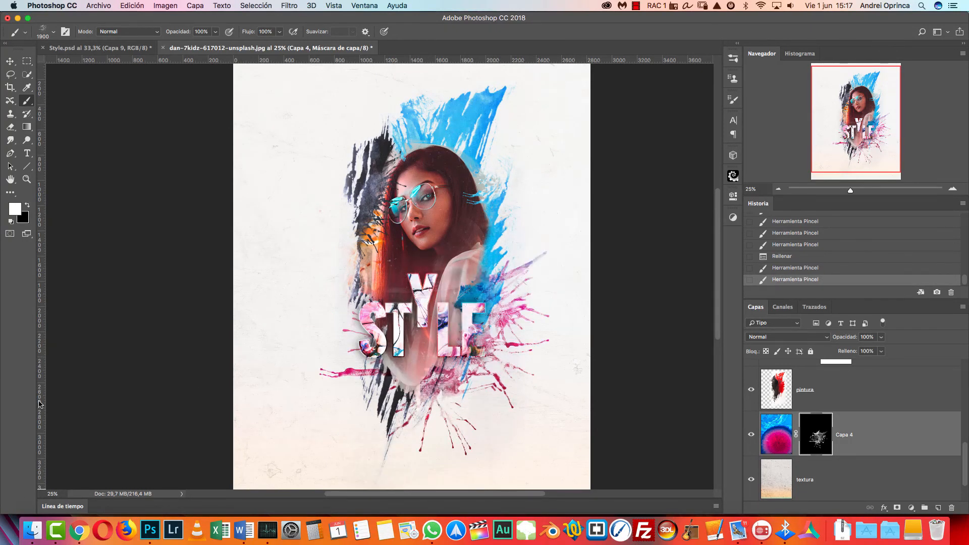
pyautogui.press('super+z')
pyautogui.press('alt+super+z')
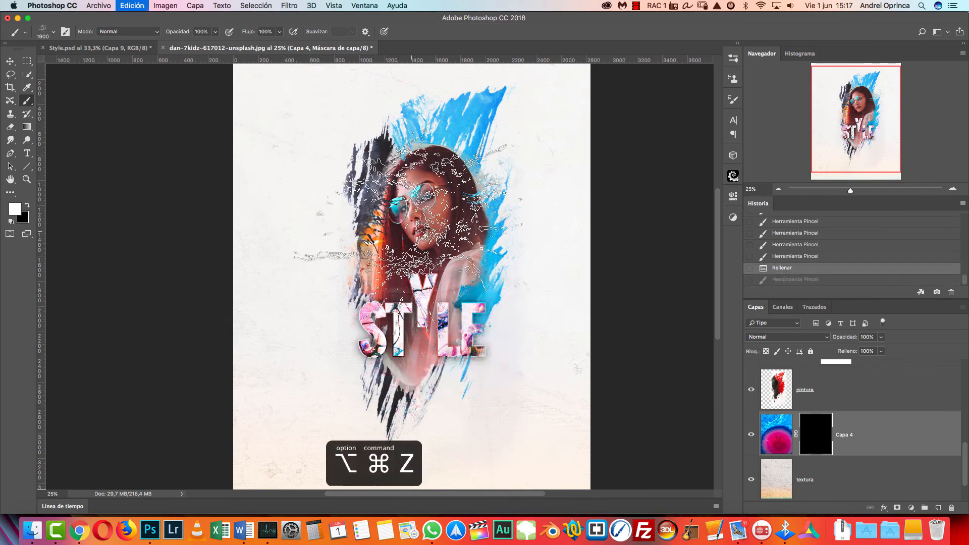
# Step: Choose the psdbox-36 watercolour brush at 3426 px for painting Capa 4's mask
pyautogui.rightClick(415, 230)
pyautogui.scroll(-3, 506, 372)
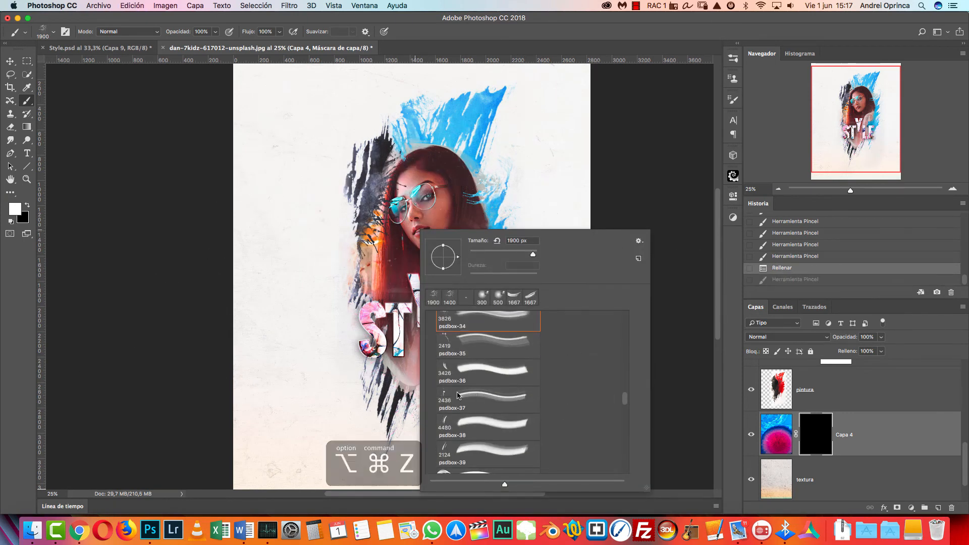
pyautogui.click(447, 371)
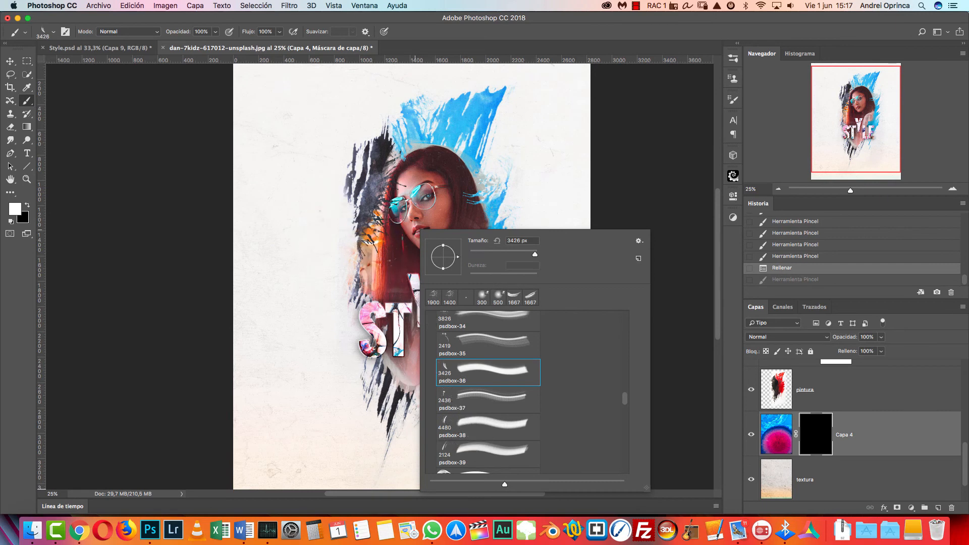
# Step: Try single 3426 px brush stamps at two positions over the portrait on Capa 4's mask, undoing each
pyautogui.click(392, 240)
pyautogui.press('super+z')
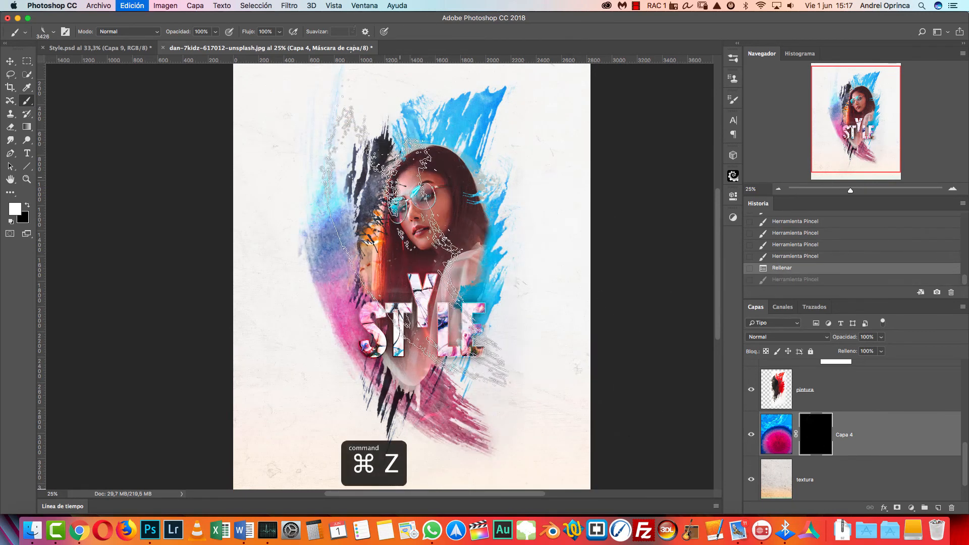
pyautogui.click(408, 178)
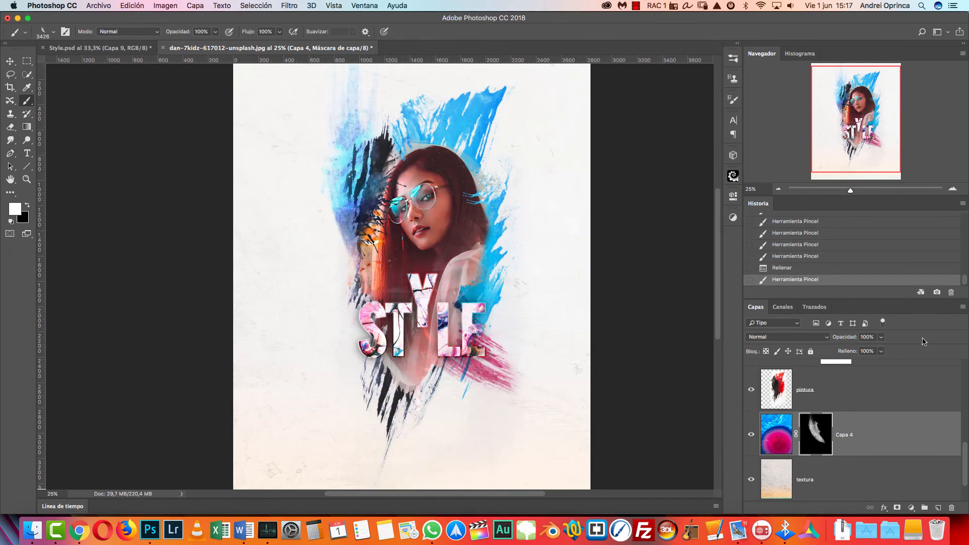
pyautogui.press('super+z')
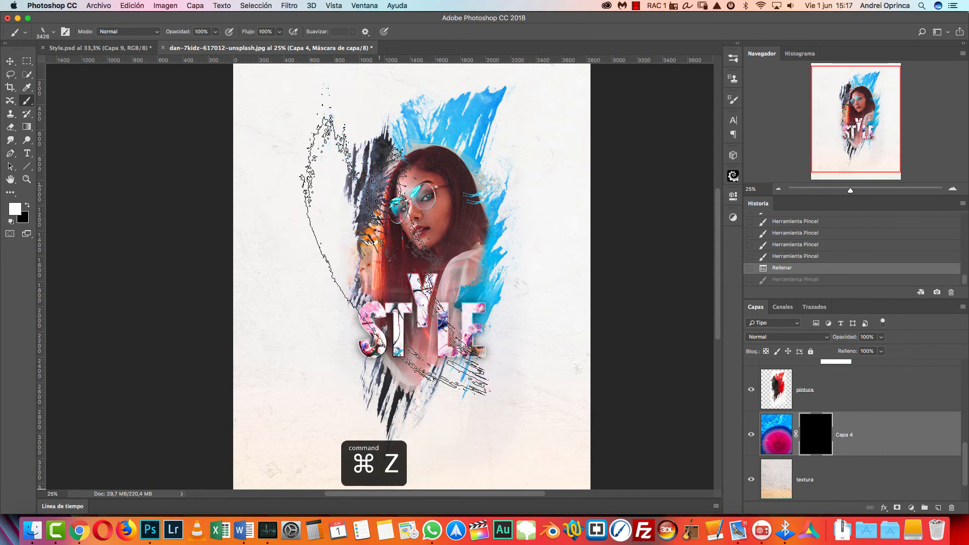
# Step: Reduce the brush to 2800 px and stamp it twice on Capa 4's mask to reveal paint along the portrait's left side
pyautogui.press('[')
pyautogui.press('[')
pyautogui.press('[')
pyautogui.press('[')
pyautogui.press('[')
pyautogui.press('[')
pyautogui.press('[')
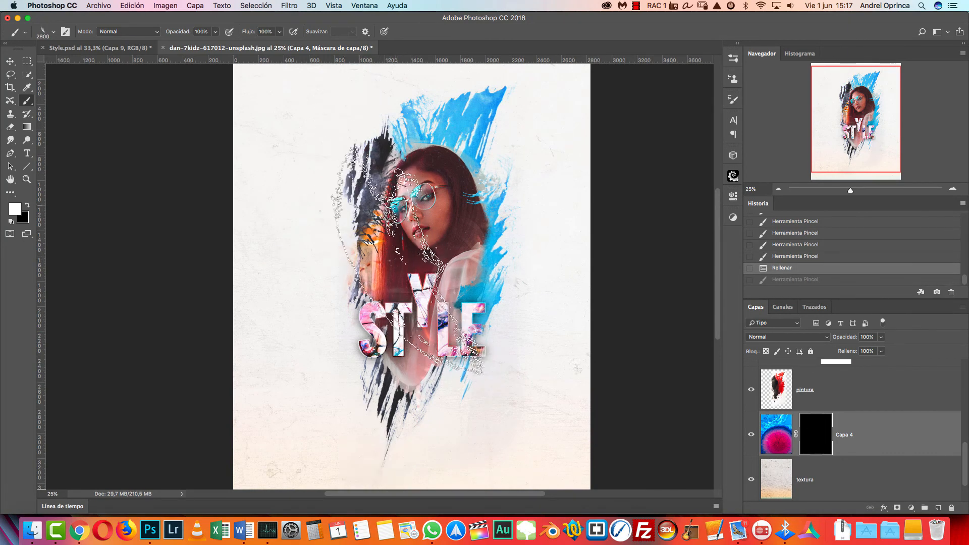
pyautogui.click(408, 260)
pyautogui.click(408, 260)
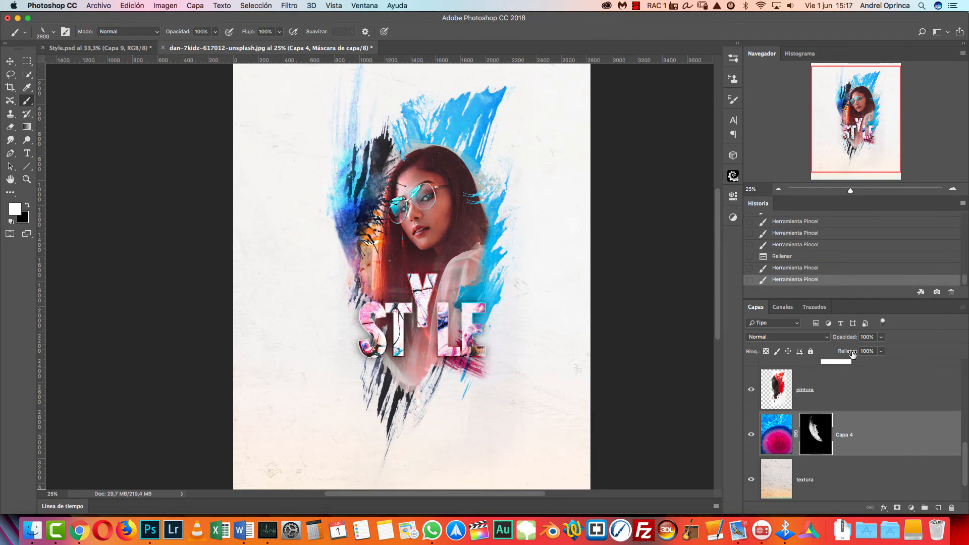
# Step: Toggle Capa 4's visibility to check the revealed paint, and add a Tono/saturación adjustment layer directly above it
pyautogui.click(781, 436)
pyautogui.click(752, 435)
pyautogui.click(751, 435)
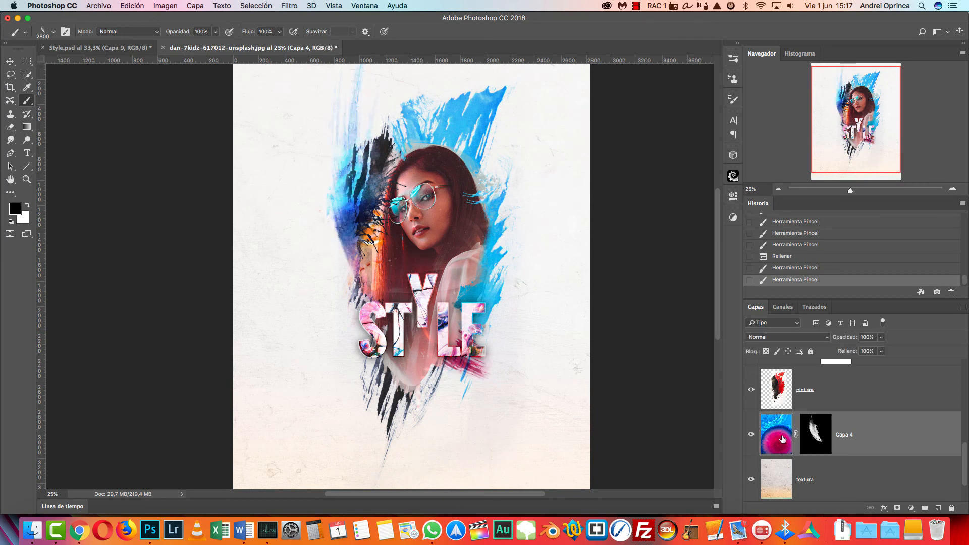
pyautogui.click(912, 508)
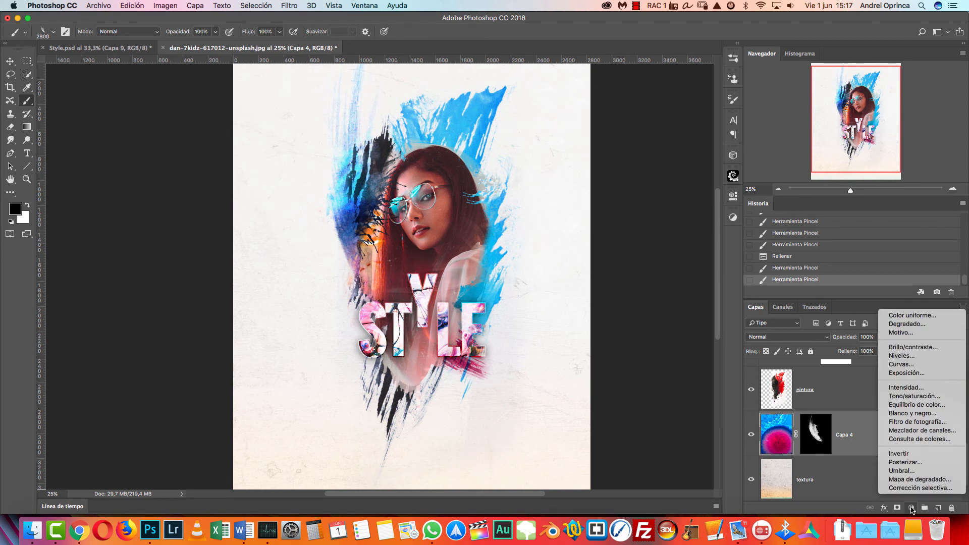
pyautogui.click(923, 398)
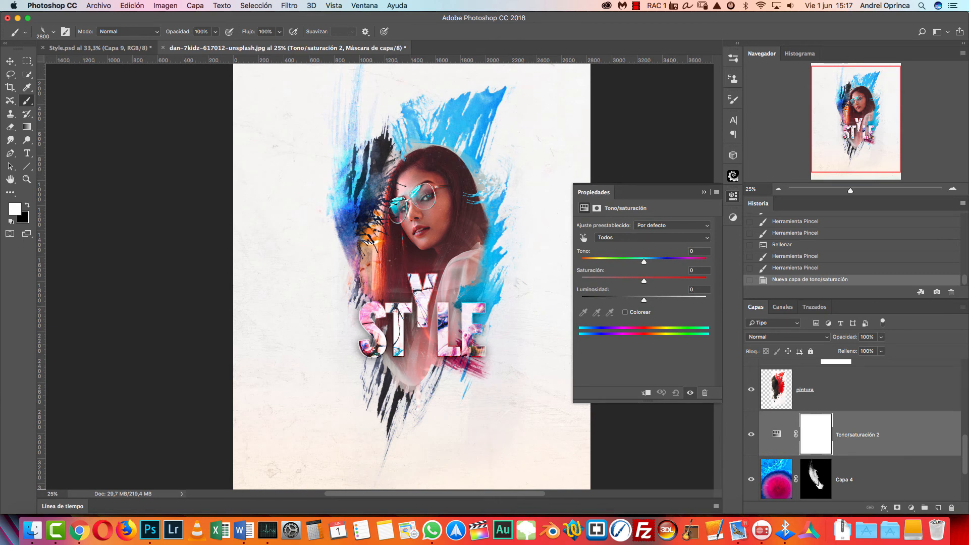
# Step: Clip the Tono/saturación 2 adjustment layer to Capa 4 and shift its hue to +39
pyautogui.keyDown('alt'); pyautogui.click(917, 456); pyautogui.keyUp('alt')
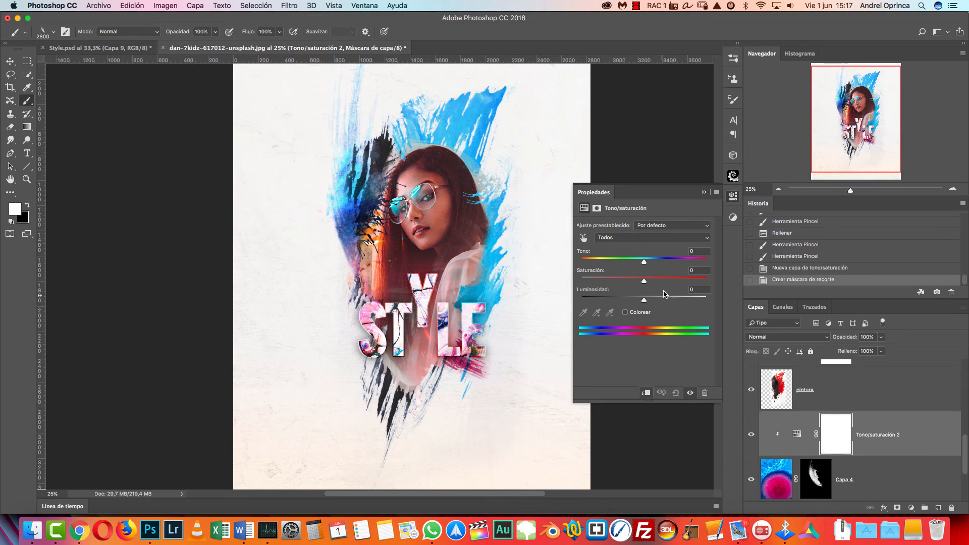
pyautogui.moveTo(644, 264); pyautogui.dragTo(618, 263)
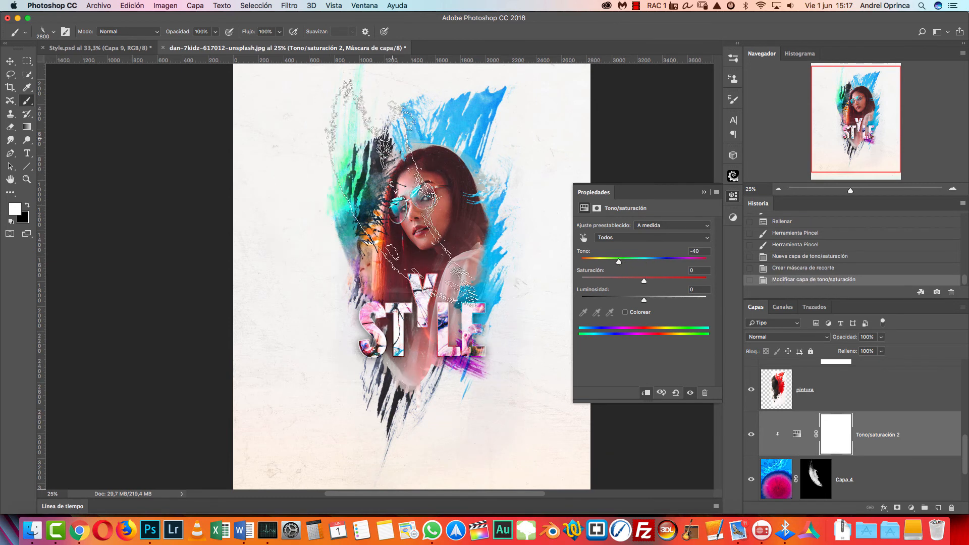
pyautogui.moveTo(618, 263)
pyautogui.mouseDown()
pyautogui.moveTo(687, 263)
pyautogui.moveTo(669, 266)
pyautogui.mouseUp()
pyautogui.scroll(-2, 817, 482)
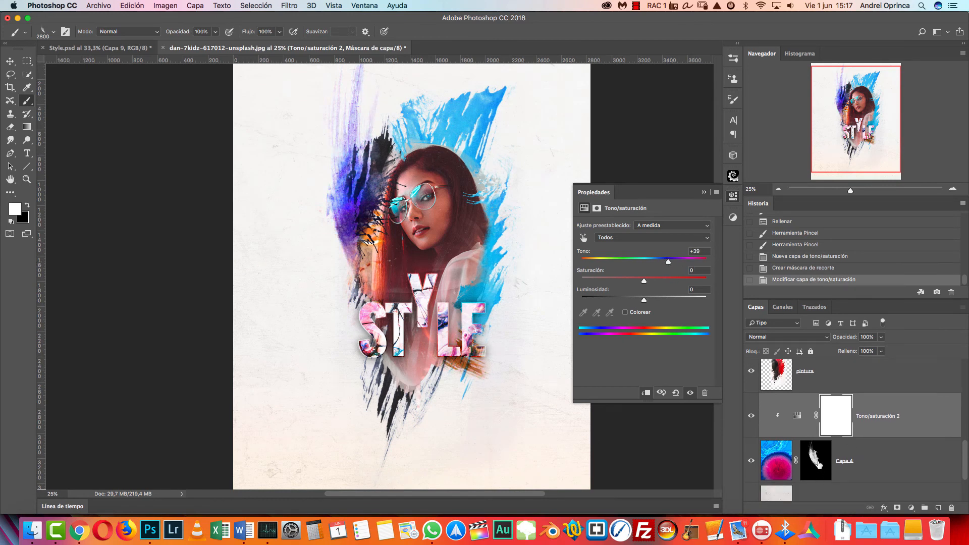
# Step: Temporarily disable Capa 4's mask to expose the whole paint image, shift the hue to +109, and re-enable the mask
pyautogui.keyDown('shift'); pyautogui.click(818, 463); pyautogui.keyUp('shift')
pyautogui.click(803, 412)
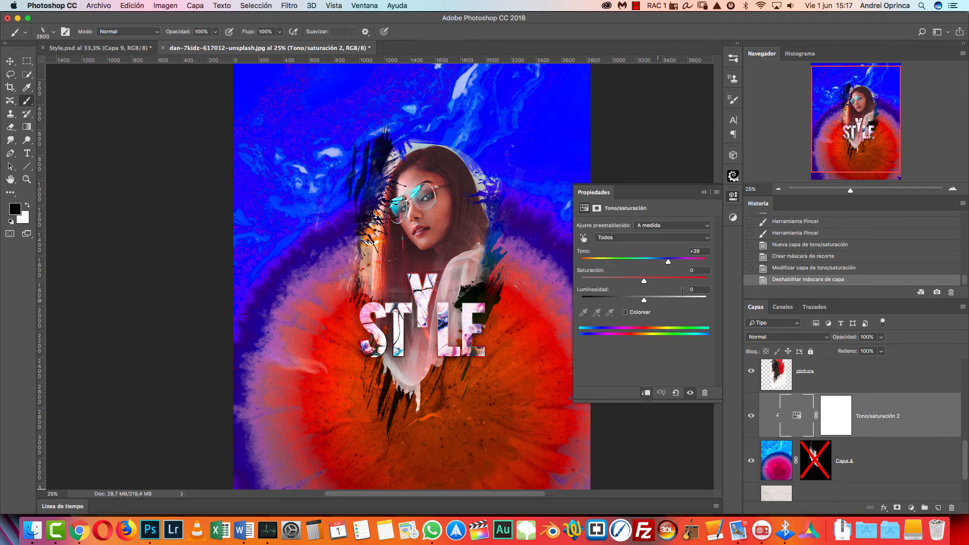
pyautogui.moveTo(675, 262)
pyautogui.mouseDown()
pyautogui.moveTo(584, 262)
pyautogui.moveTo(690, 262)
pyautogui.mouseUp()
pyautogui.keyDown('shift'); pyautogui.click(816, 457); pyautogui.keyUp('shift')
# Step: Examine Capa 4's mask on its own and compare the artwork with the mask disabled and enabled
pyautogui.keyDown('alt'); pyautogui.click(816, 459); pyautogui.keyUp('alt')
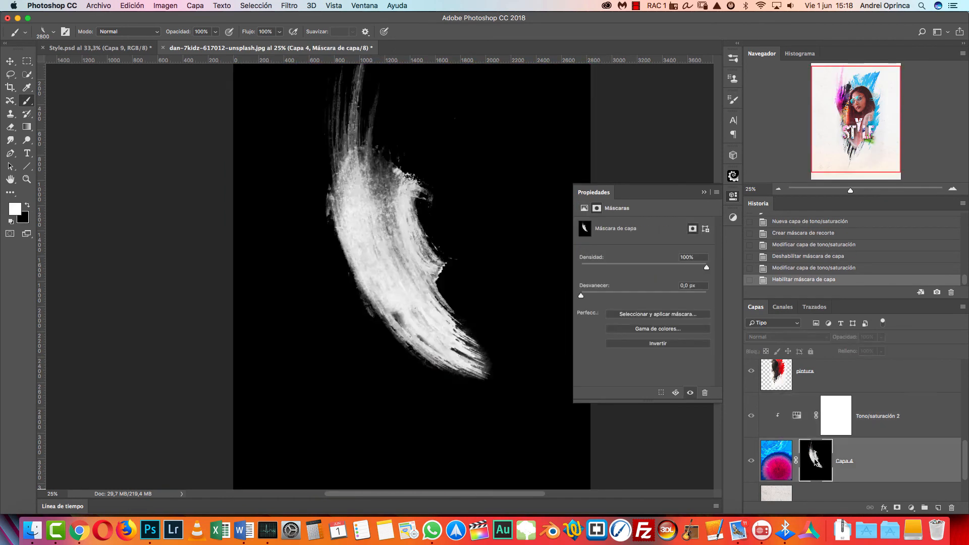
pyautogui.keyDown('alt'); pyautogui.click(819, 460); pyautogui.keyUp('alt')
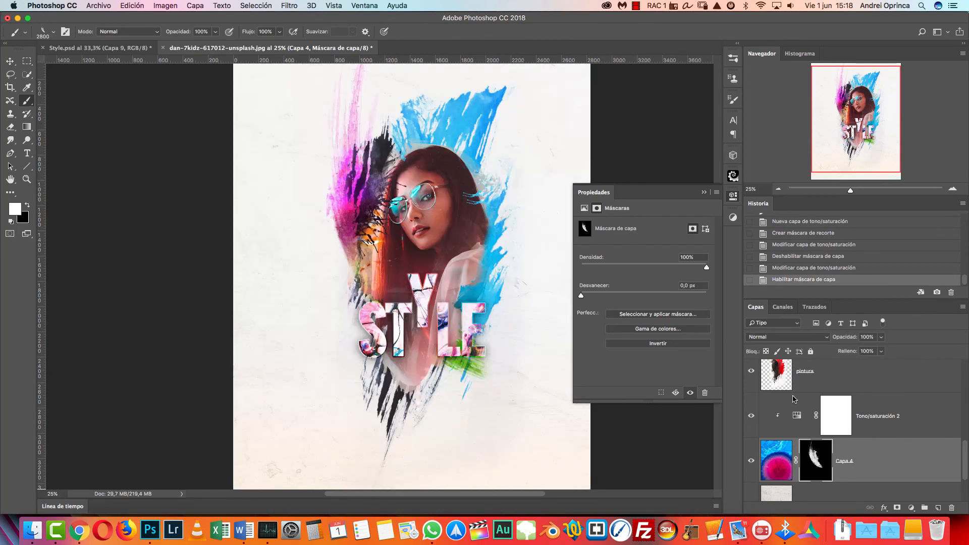
pyautogui.keyDown('alt'); pyautogui.click(814, 464); pyautogui.keyUp('alt')
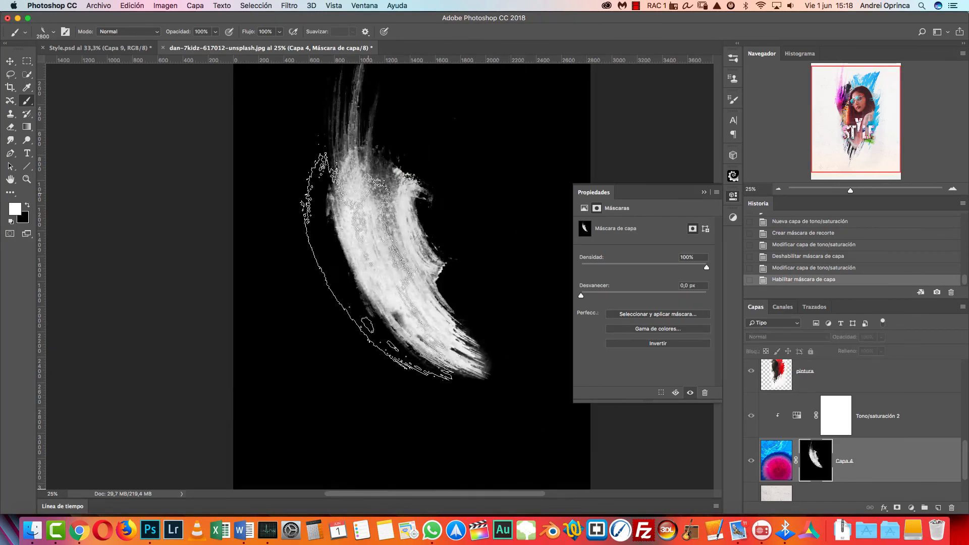
pyautogui.keyDown('alt'); pyautogui.click(818, 457); pyautogui.keyUp('alt')
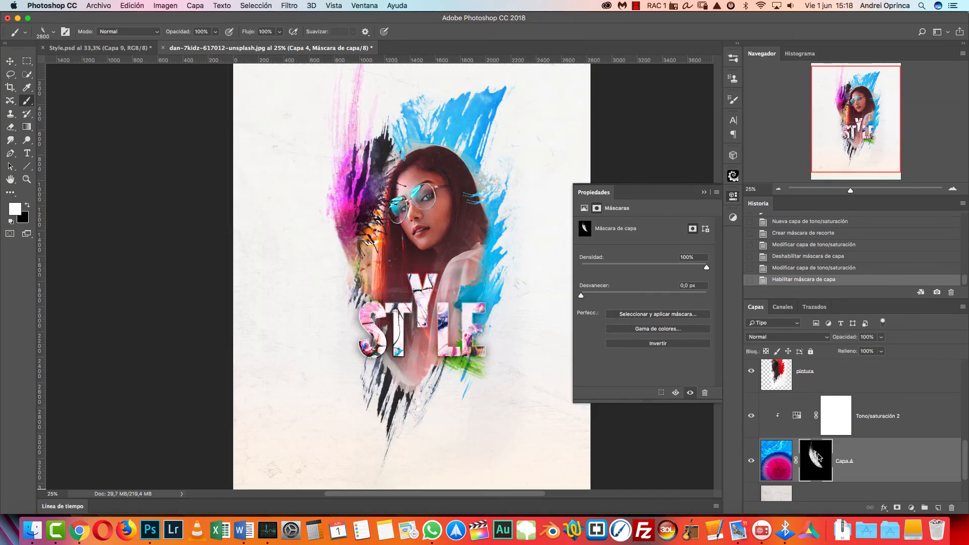
pyautogui.keyDown('shift'); pyautogui.click(818, 460); pyautogui.keyUp('shift')
pyautogui.keyDown('shift'); pyautogui.click(817, 460); pyautogui.keyUp('shift')
# Step: Set the hue of the Tono/saturación 2 adjustment to -176 and collapse its properties
pyautogui.click(797, 418)
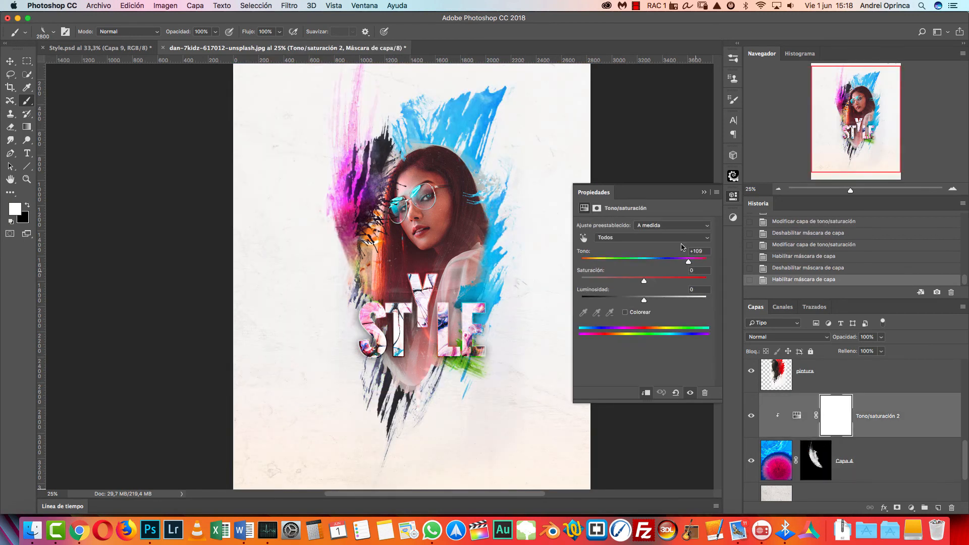
pyautogui.moveTo(688, 262); pyautogui.dragTo(582, 270)
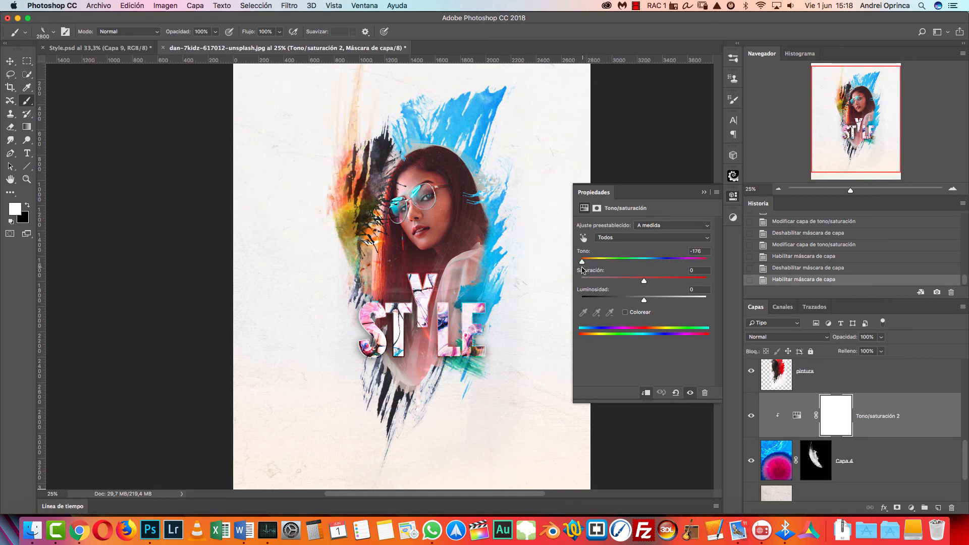
pyautogui.click(703, 194)
pyautogui.press('super+r')
pyautogui.scroll(3, 551, 346)
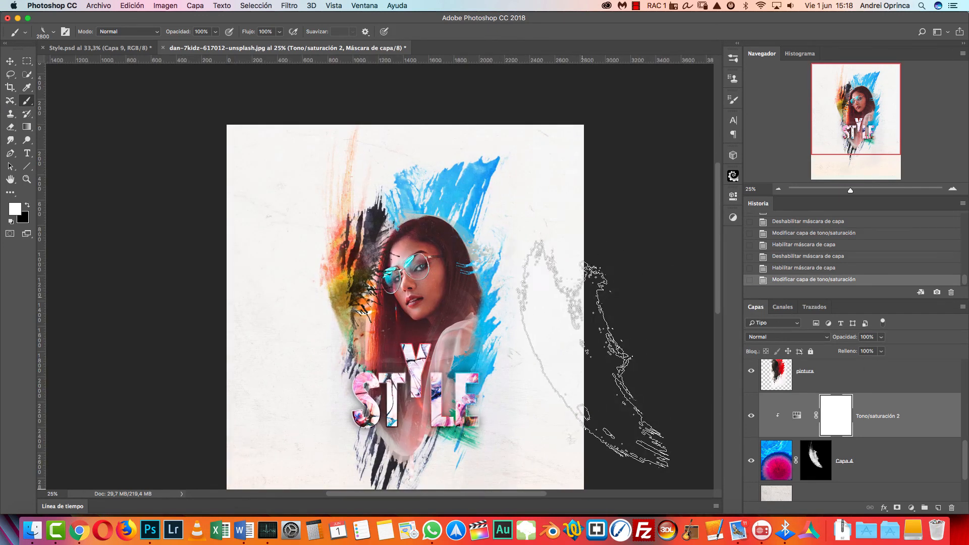
pyautogui.scroll(-3, 597, 352)
# Step: Create a new layer above Capa 3, name it "luz color", and set its blending mode to Trama
pyautogui.scroll(5, 928, 413)
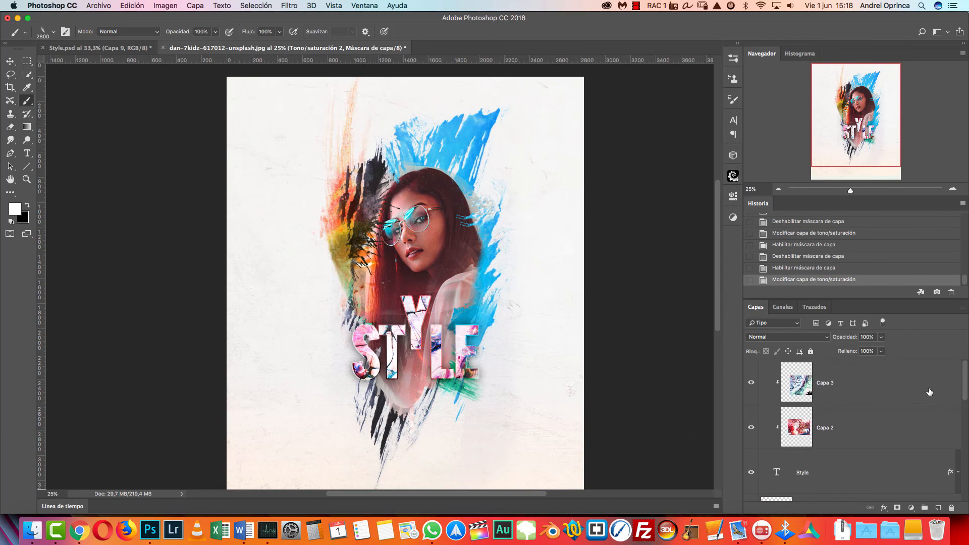
pyautogui.click(928, 399)
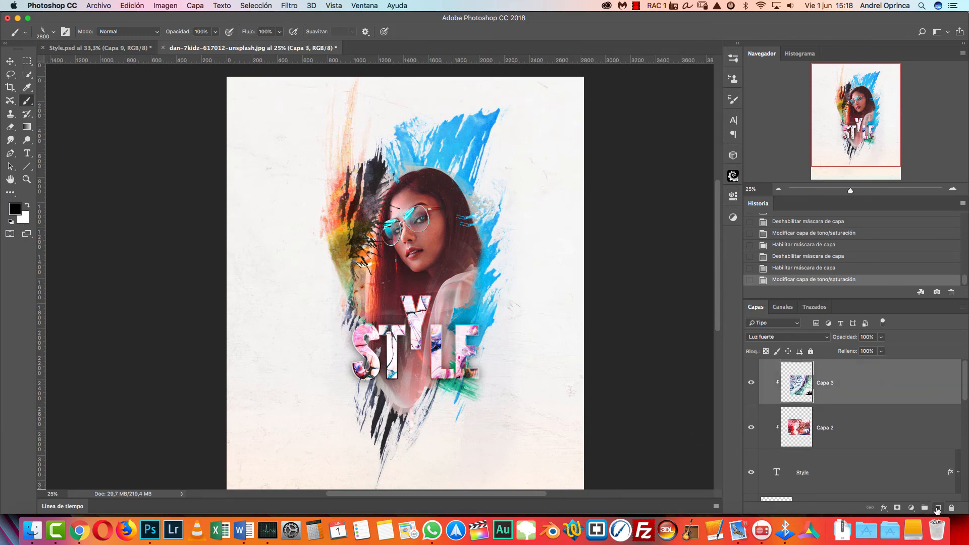
pyautogui.click(938, 508)
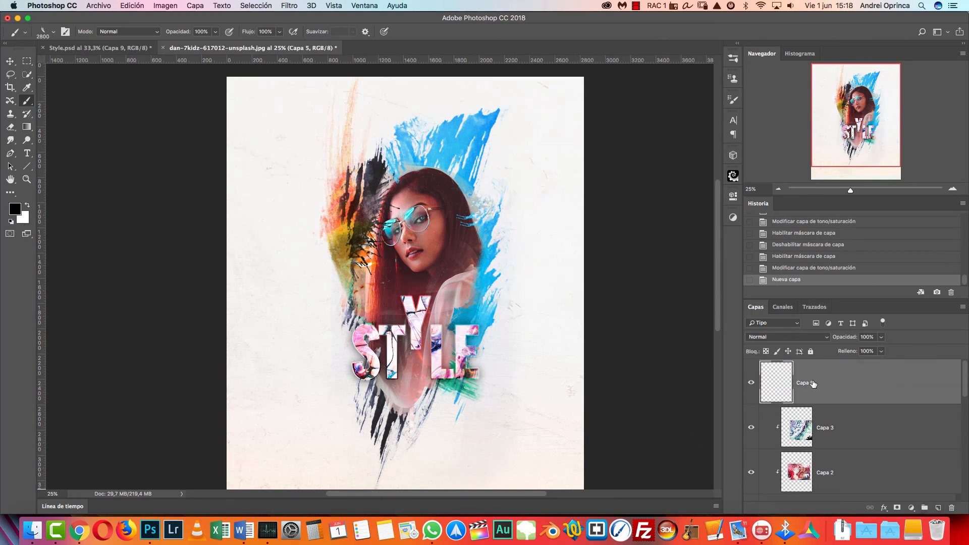
pyautogui.write('luz color')
pyautogui.press('Return')
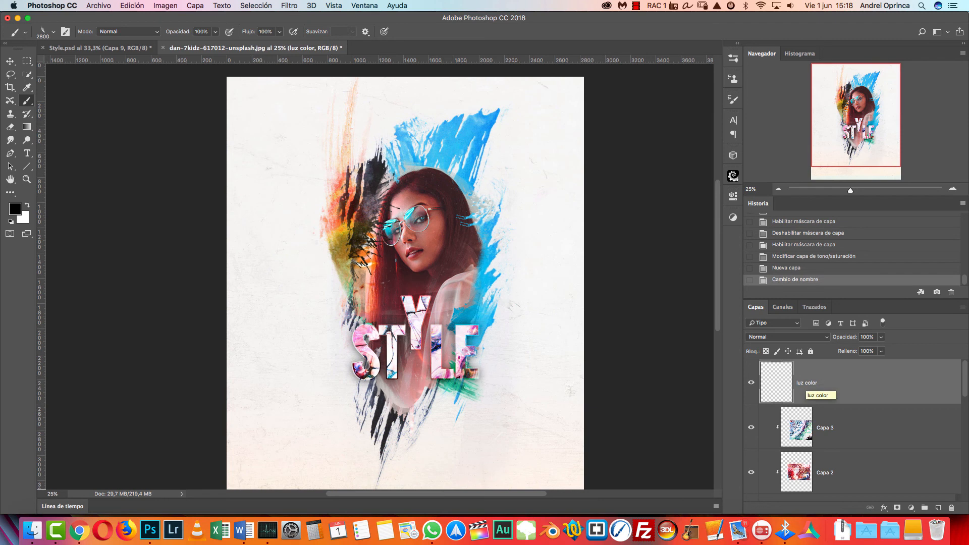
pyautogui.click(795, 338)
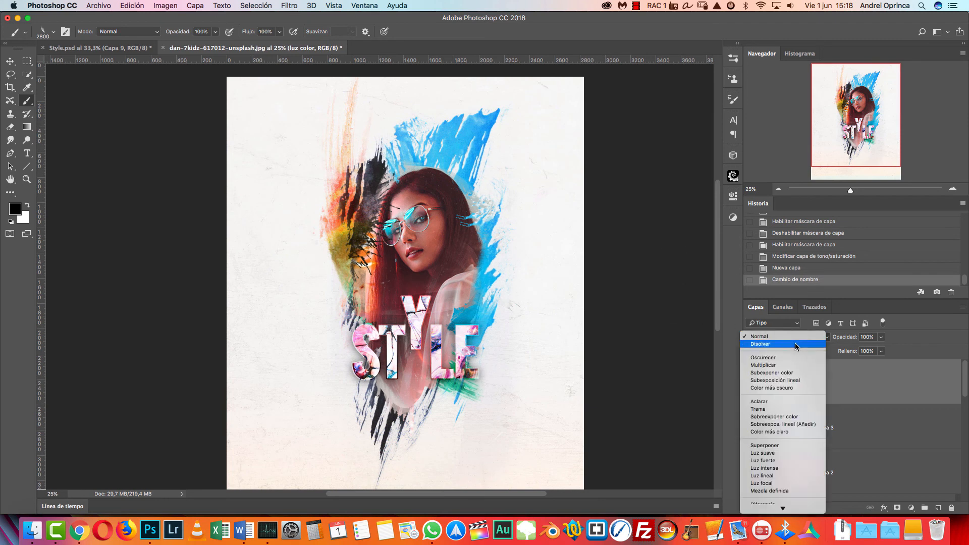
pyautogui.click(779, 410)
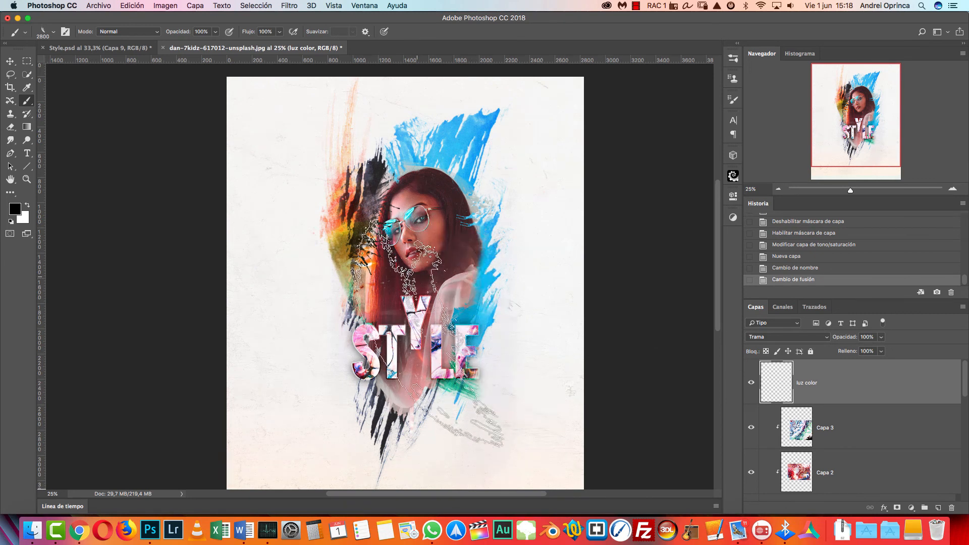
# Step: Choose the Soft Round brush for painting on the luz color layer
pyautogui.rightClick(432, 160)
pyautogui.moveTo(635, 326); pyautogui.dragTo(634, 234)
pyautogui.click(473, 306)
pyautogui.click(648, 169)
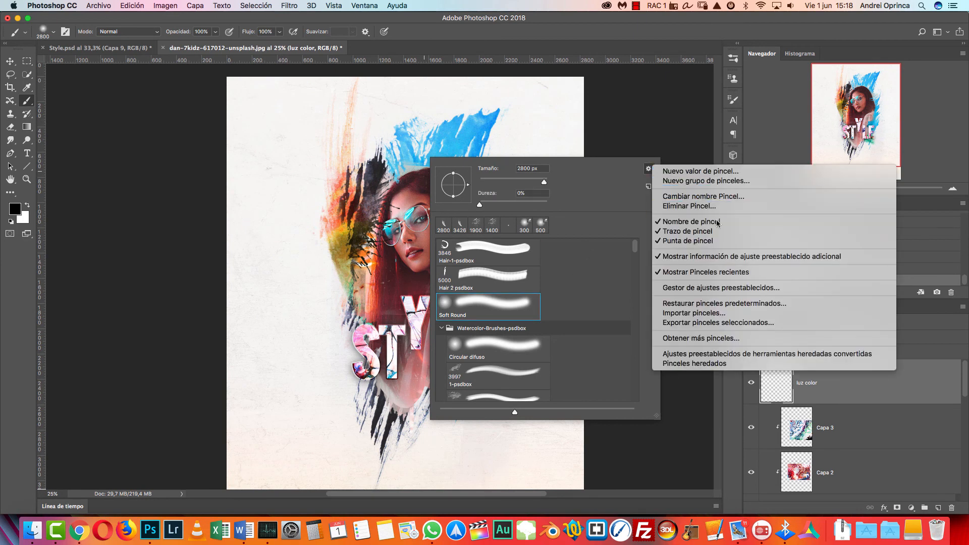
pyautogui.click(698, 303)
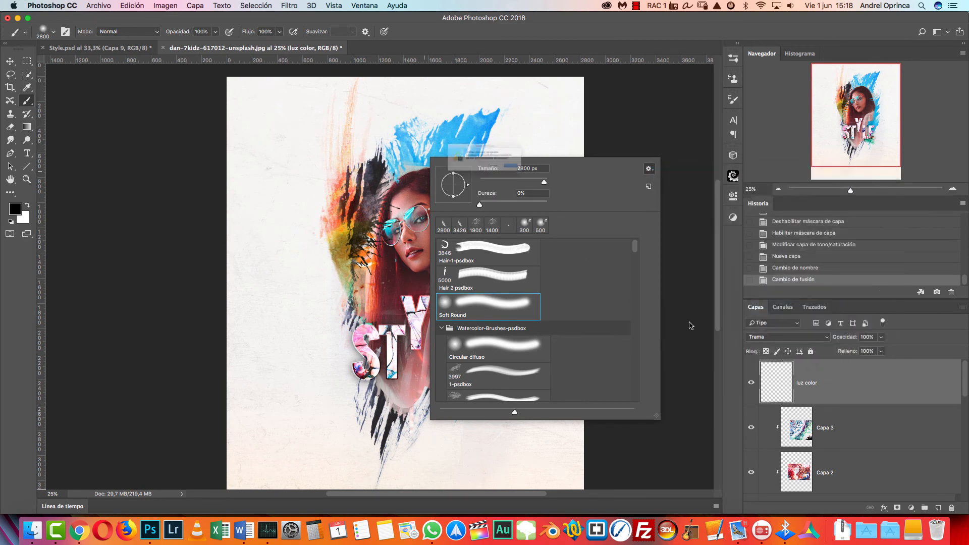
pyautogui.click(560, 181)
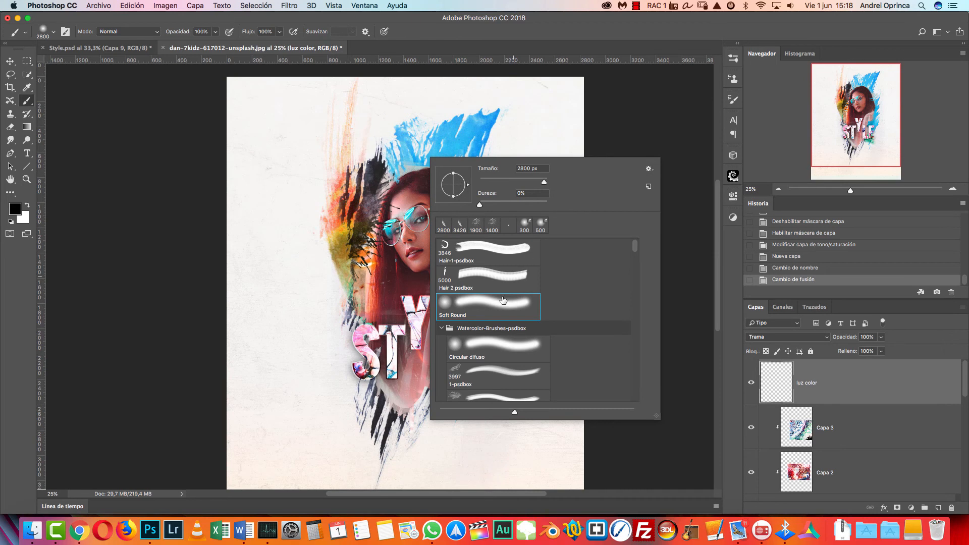
# Step: Collapse the Watercolor-Brushes-psdbox group and set the Soft Round brush to 0% hardness and 1000 px
pyautogui.click(447, 328)
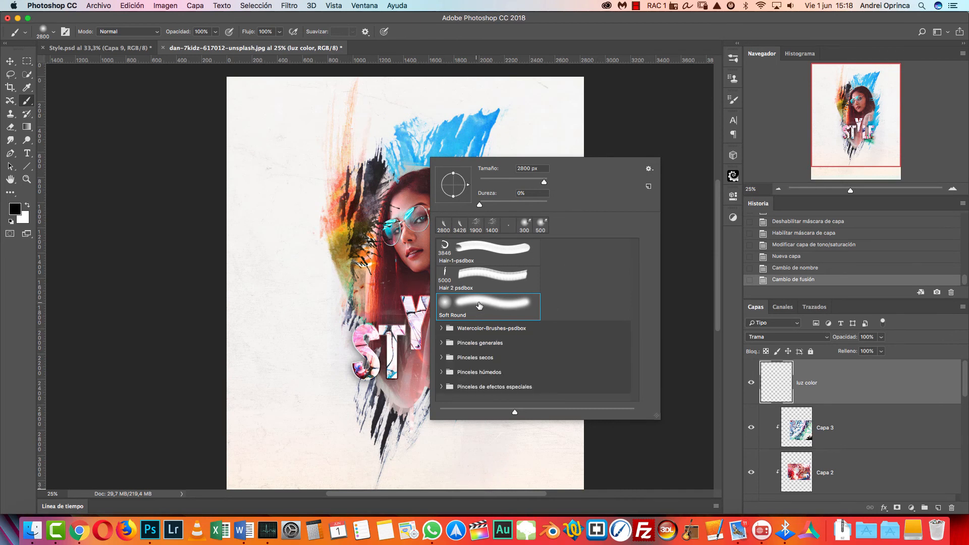
pyautogui.moveTo(480, 207)
pyautogui.mouseDown()
pyautogui.moveTo(519, 207)
pyautogui.moveTo(470, 211)
pyautogui.mouseUp()
pyautogui.moveTo(541, 181); pyautogui.dragTo(523, 184)
pyautogui.moveTo(538, 182)
pyautogui.mouseDown()
pyautogui.moveTo(547, 182)
pyautogui.moveTo(510, 180)
pyautogui.moveTo(542, 182)
pyautogui.mouseUp()
pyautogui.write('1000')
pyautogui.press('Return')
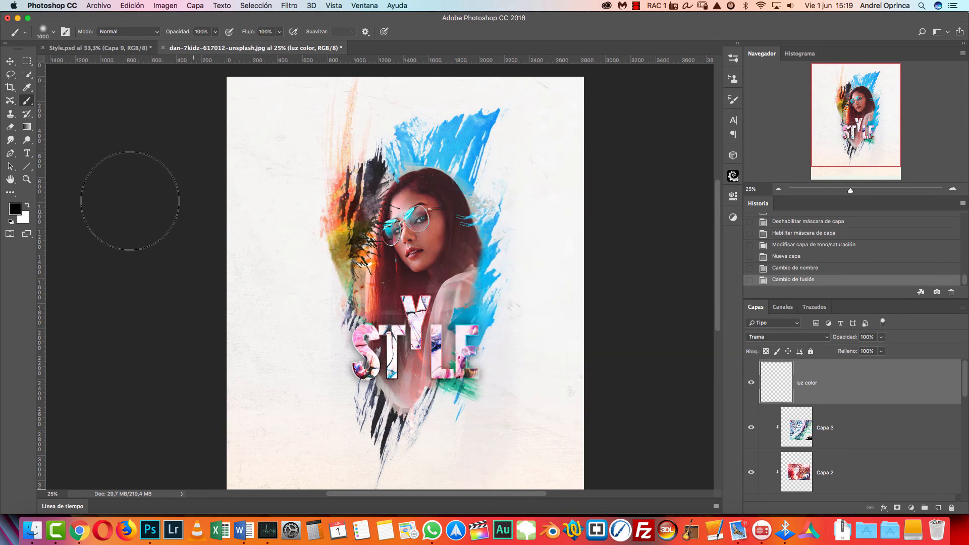
# Step: Set the foreground colour to dark blue #185473
pyautogui.click(15, 208)
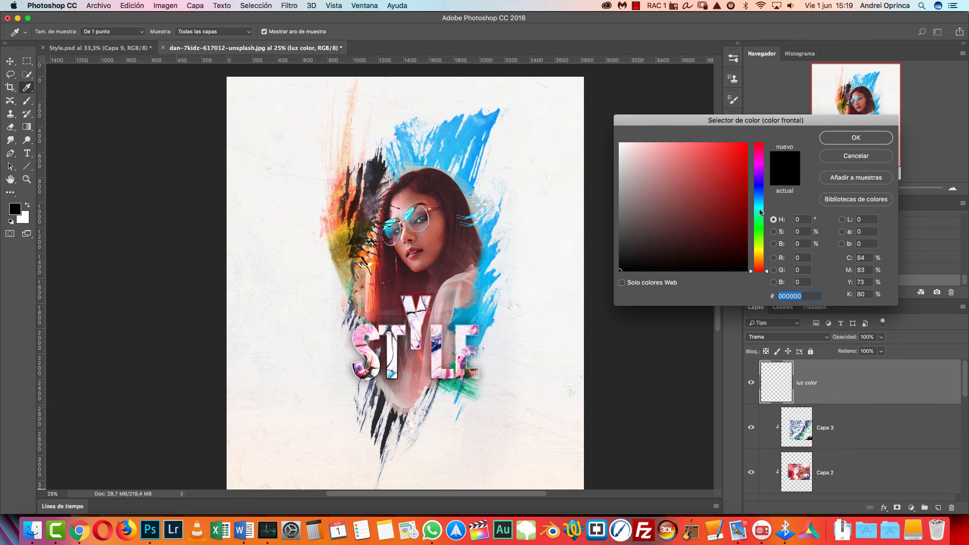
pyautogui.moveTo(703, 200)
pyautogui.mouseDown()
pyautogui.moveTo(703, 243)
pyautogui.moveTo(704, 208)
pyautogui.mouseUp()
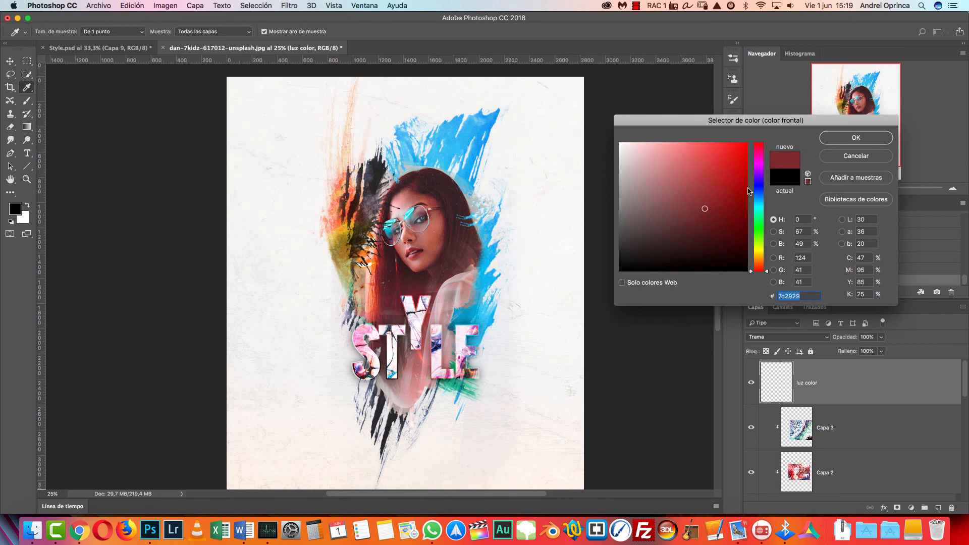
pyautogui.click(758, 199)
pyautogui.click(721, 209)
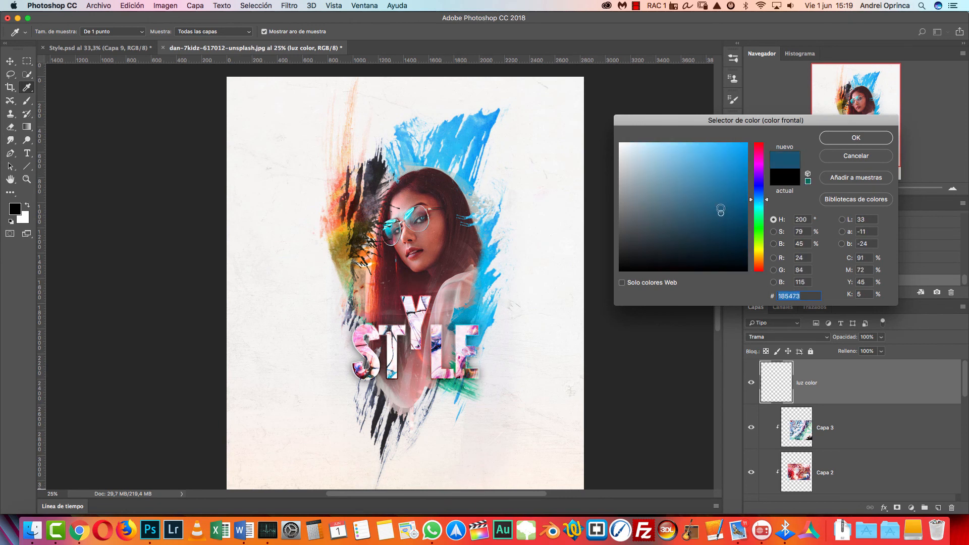
pyautogui.click(856, 138)
# Step: Try one dark blue brush stamp over the edge of the woman's hair on luz color and undo it
pyautogui.press('b')
pyautogui.click(457, 188)
pyautogui.press('super+z')
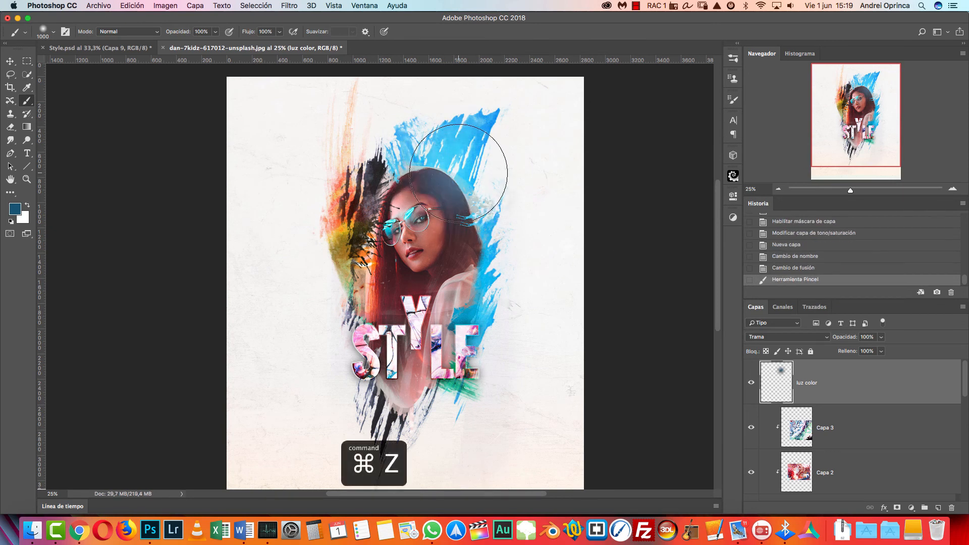
pyautogui.press('super+z')
# Step: Brighten the foreground colour to #1a93d2 and stamp it once over the hair beside the blue paint
pyautogui.click(16, 209)
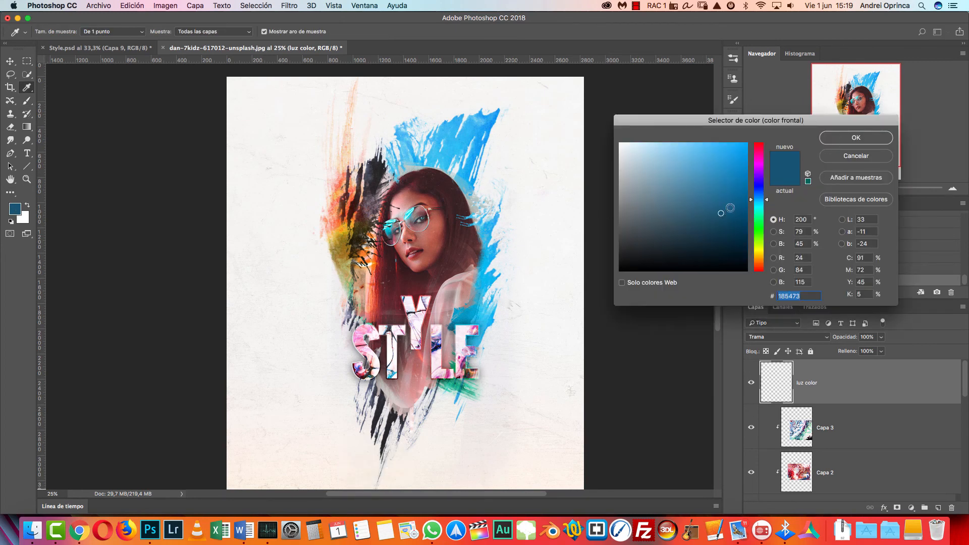
pyautogui.moveTo(726, 203); pyautogui.dragTo(731, 164)
pyautogui.click(856, 137)
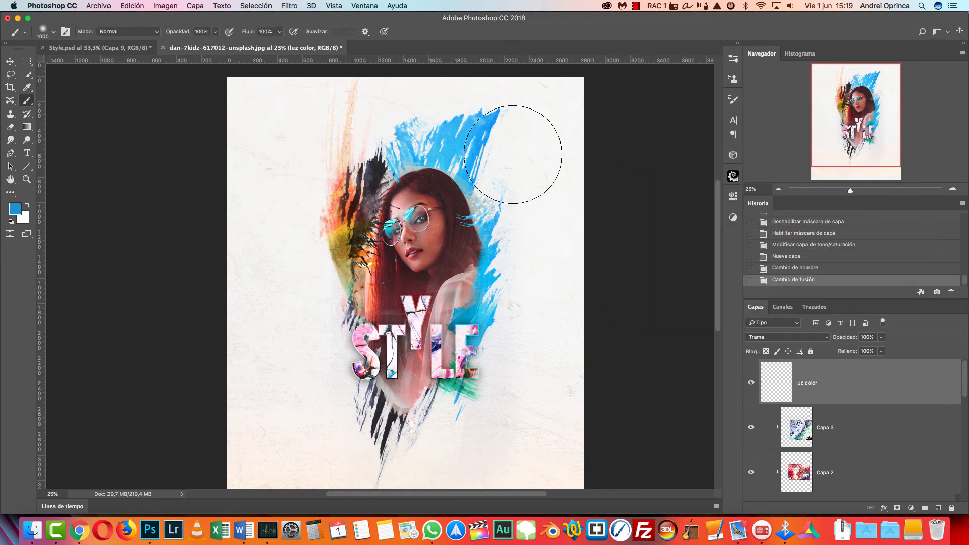
pyautogui.click(464, 176)
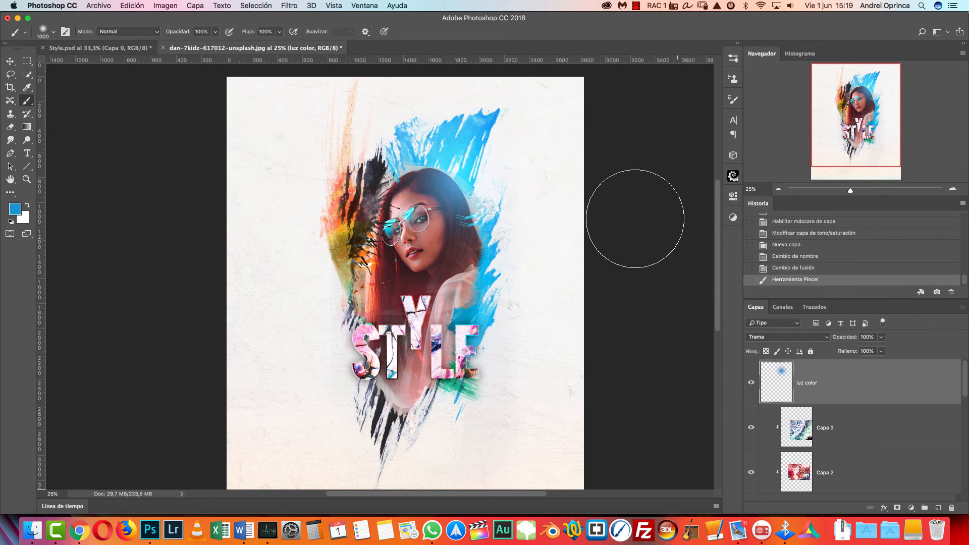
# Step: Reduce the brush to 200 px and stamp a small blue glow over the sunglasses' left lens
pyautogui.scroll(3, 382, 276)
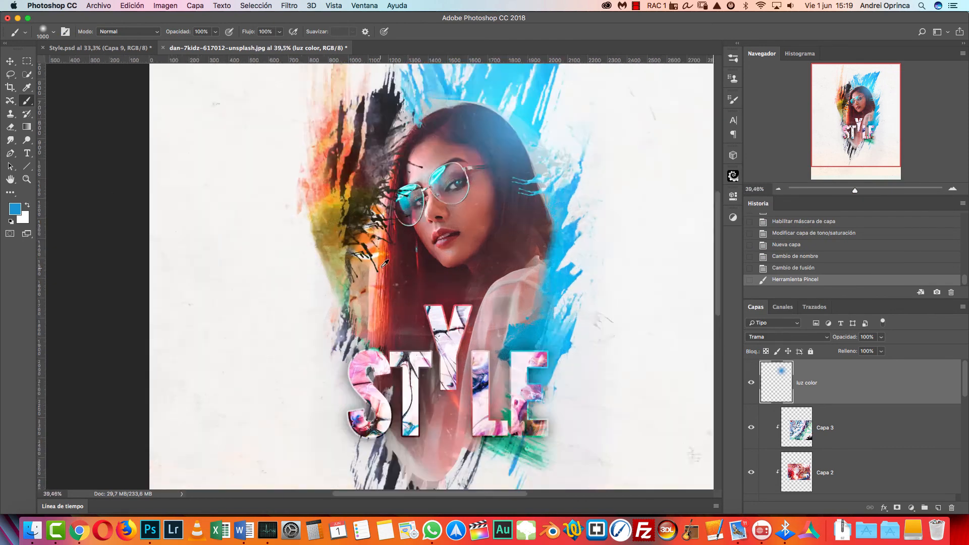
pyautogui.press('[')
pyautogui.press('[')
pyautogui.press('[')
pyautogui.press('[')
pyautogui.press('[')
pyautogui.press('[')
pyautogui.press('[')
pyautogui.press('[')
pyautogui.press('[')
pyautogui.press('[')
pyautogui.press('[')
pyautogui.press('[')
pyautogui.press('[')
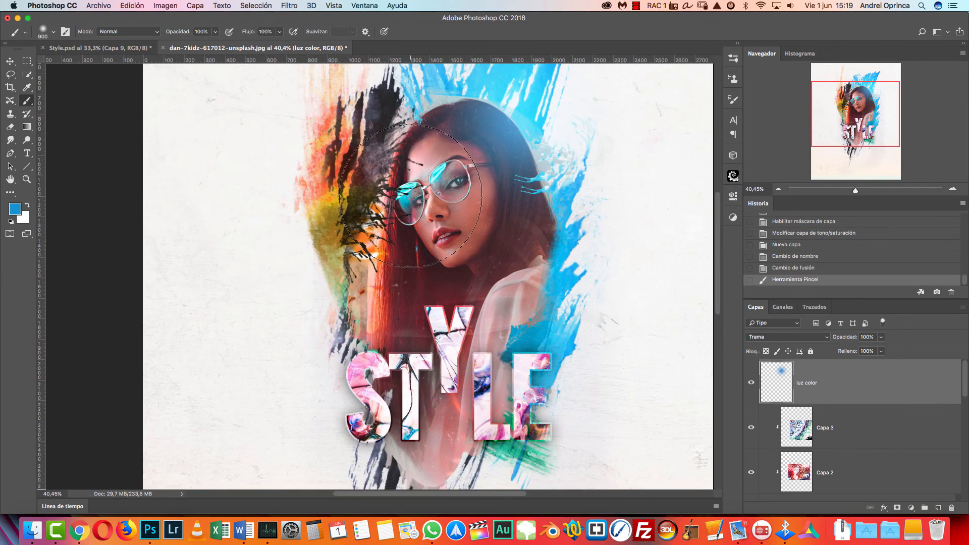
pyautogui.click(406, 194)
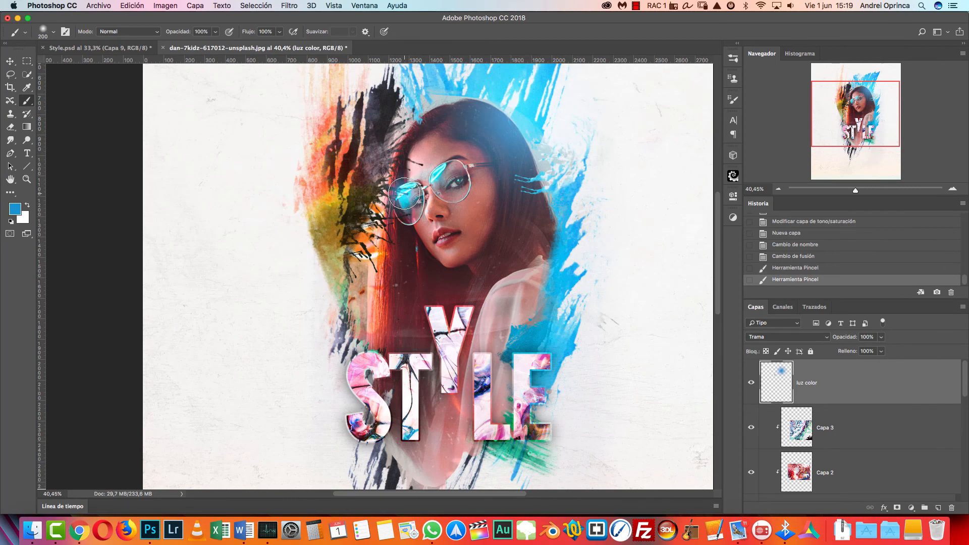
# Step: Darken the foreground blue and add a 400 px brush stamp over the portrait on luz color
pyautogui.click(25, 206)
pyautogui.click(25, 205)
pyautogui.click(15, 208)
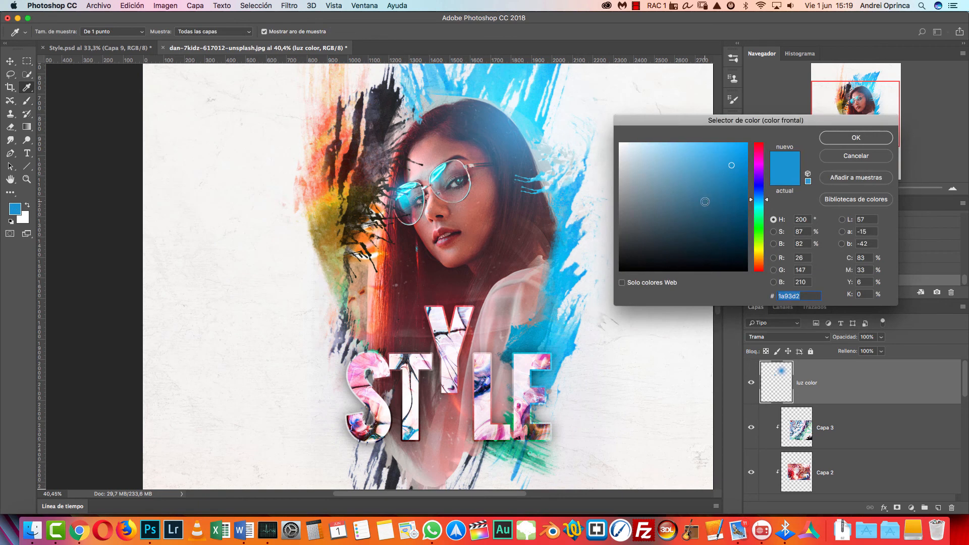
pyautogui.moveTo(705, 202); pyautogui.dragTo(720, 213)
pyautogui.click(882, 141)
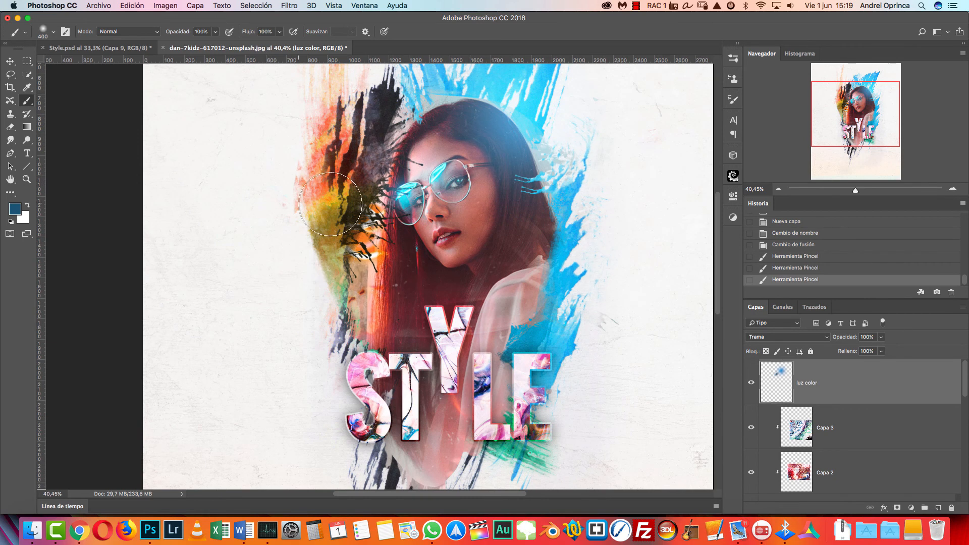
# Step: Sample the orange from the paint beside the woman's hair and enlarge the brush to 1000 px
pyautogui.keyDown('alt'); pyautogui.click(382, 261); pyautogui.keyUp('alt')
pyautogui.press('[')
pyautogui.press('[')
pyautogui.press(']')
pyautogui.press(']')
pyautogui.press(']')
pyautogui.press(']')
pyautogui.press(']')
pyautogui.press(']')
pyautogui.press(']')
pyautogui.press(']')
pyautogui.press(']')
pyautogui.press(']')
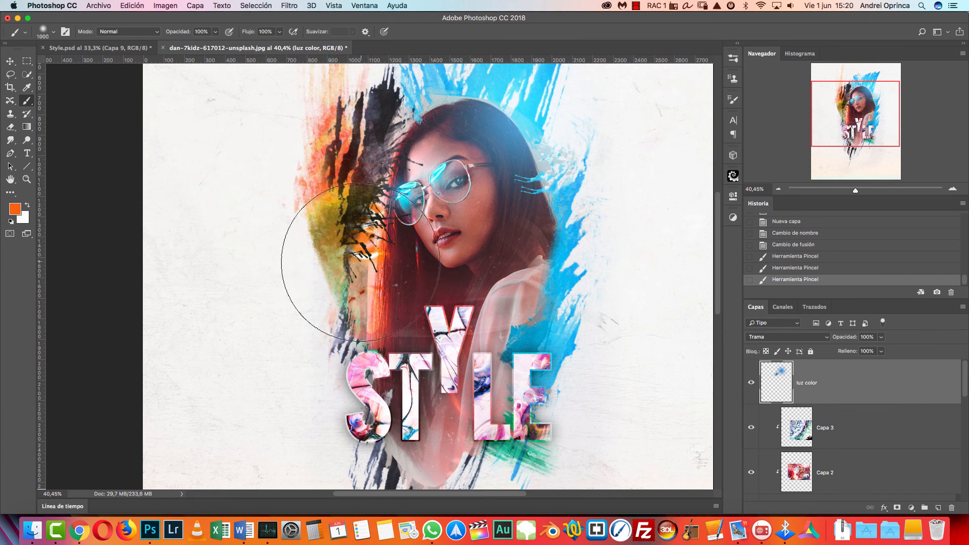
# Step: Try one bright orange brush stamp over the edge of the hair on luz color and undo it
pyautogui.click(355, 264)
pyautogui.scroll(-1, 207, 262)
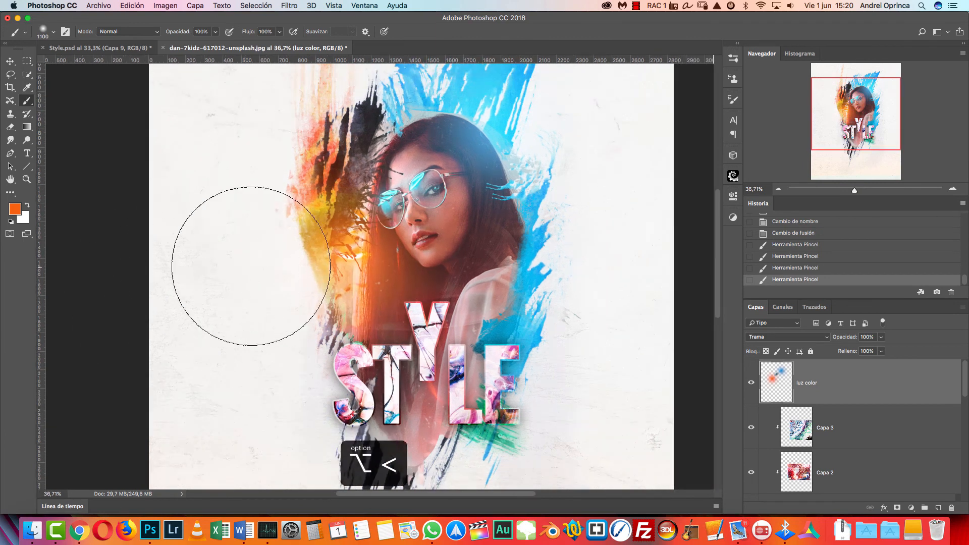
pyautogui.press('super+z')
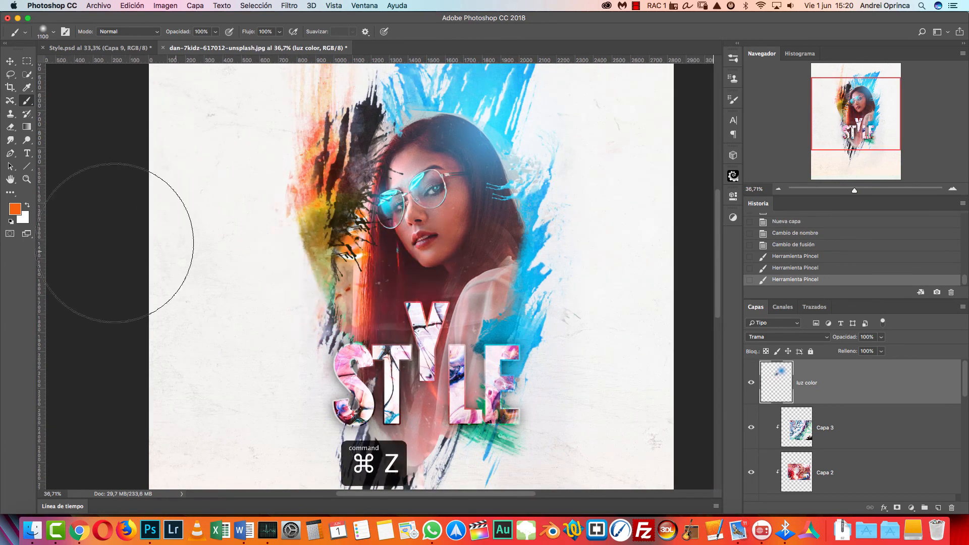
# Step: Darken the foreground orange to #9c4011
pyautogui.click(17, 217)
pyautogui.moveTo(735, 174); pyautogui.dragTo(734, 193)
pyautogui.click(845, 143)
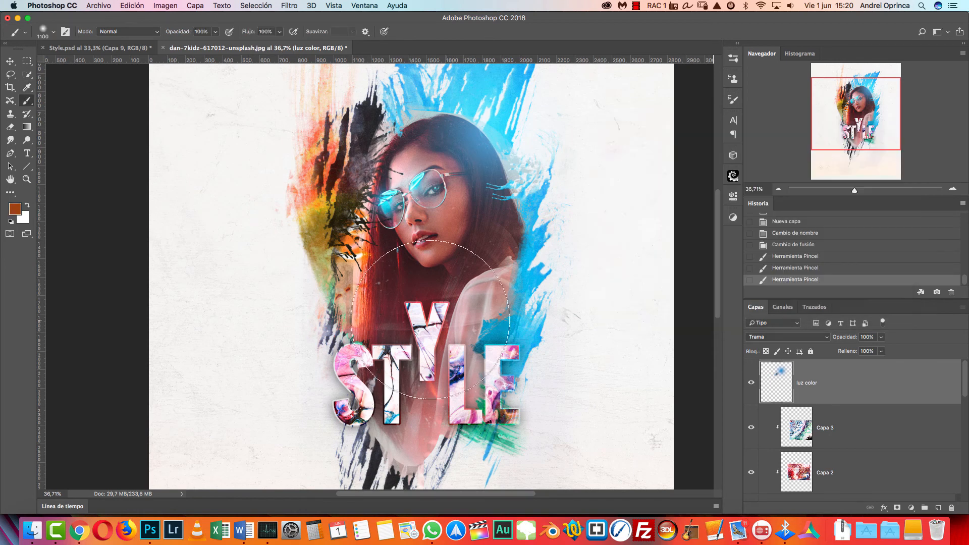
# Step: Stamp the dark orange over the hair beside the orange paint, undo it, and restamp it with the brush reduced to 900 px
pyautogui.click(359, 273)
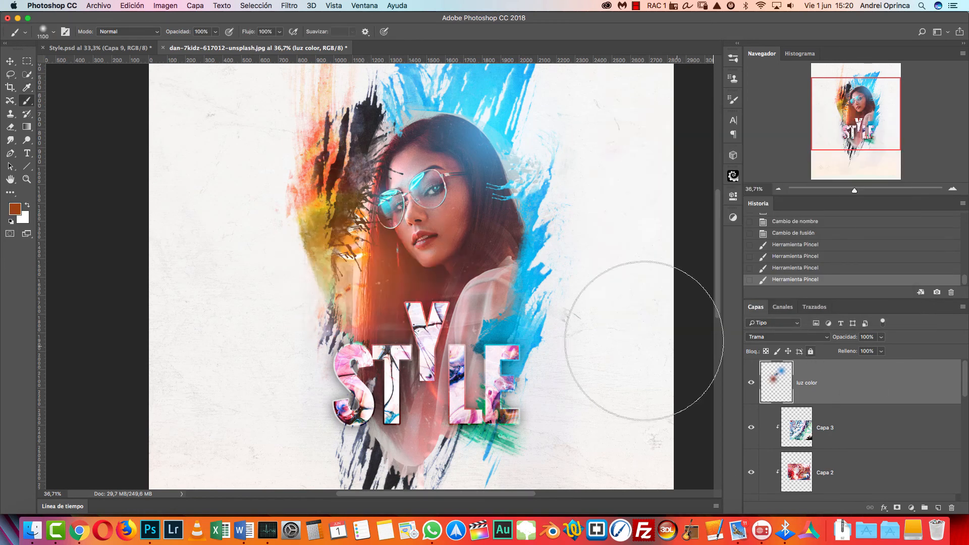
pyautogui.press('super+z')
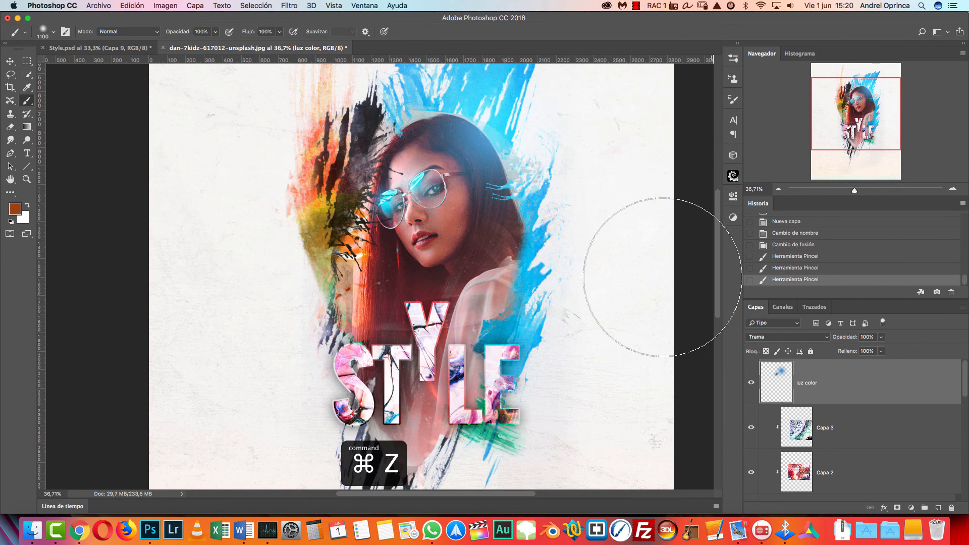
pyautogui.press('[')
pyautogui.press('[')
pyautogui.click(360, 271)
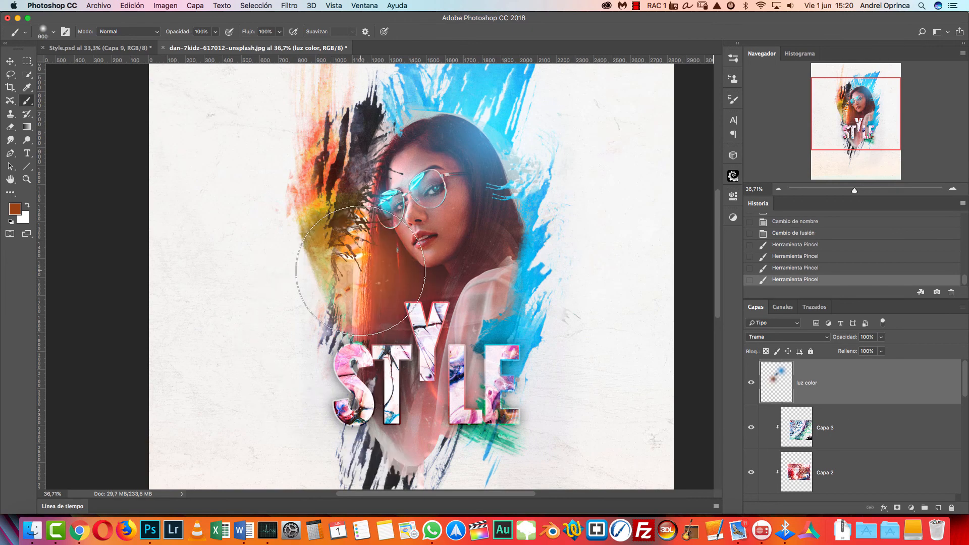
# Step: Change the foreground colour to magenta #9c1155 and stamp a 600 px glow over the letter S
pyautogui.click(15, 209)
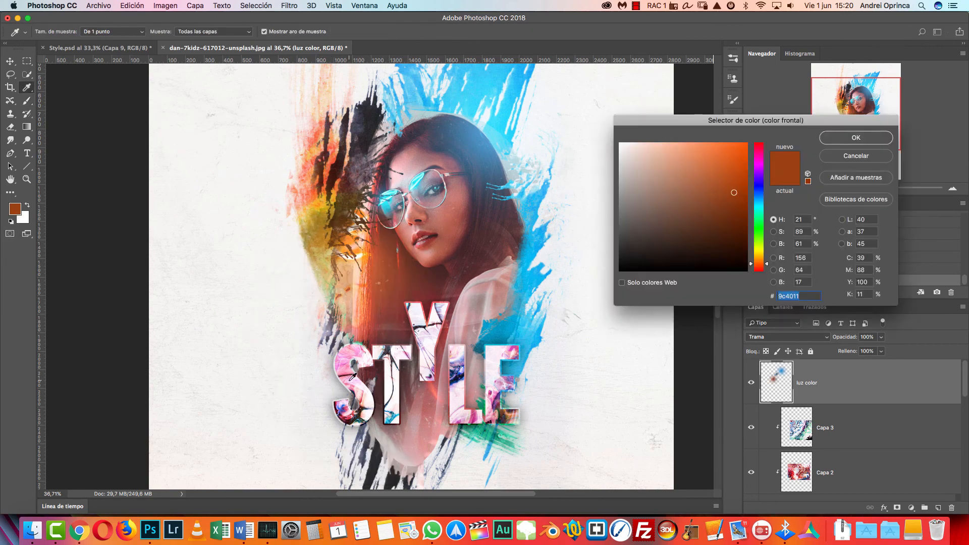
pyautogui.click(761, 154)
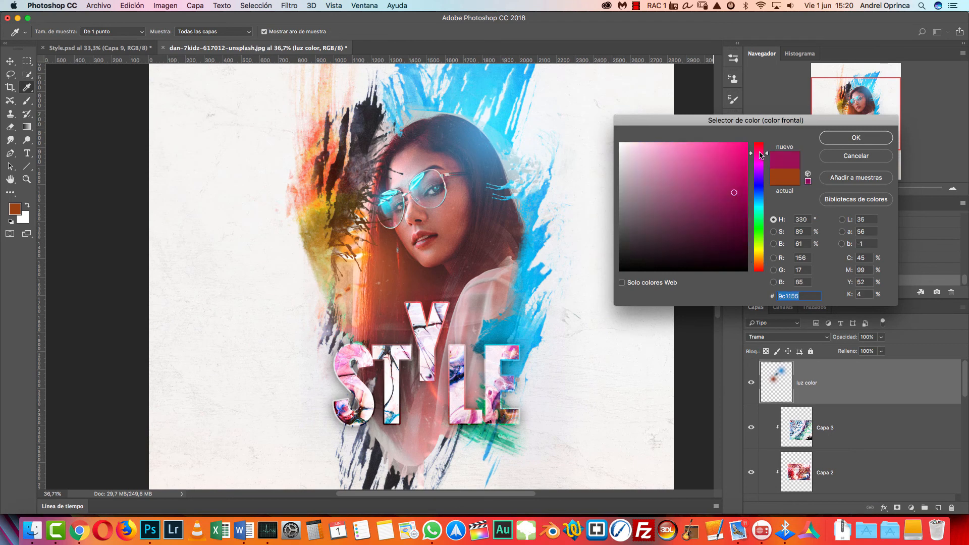
pyautogui.click(831, 143)
pyautogui.click(320, 400)
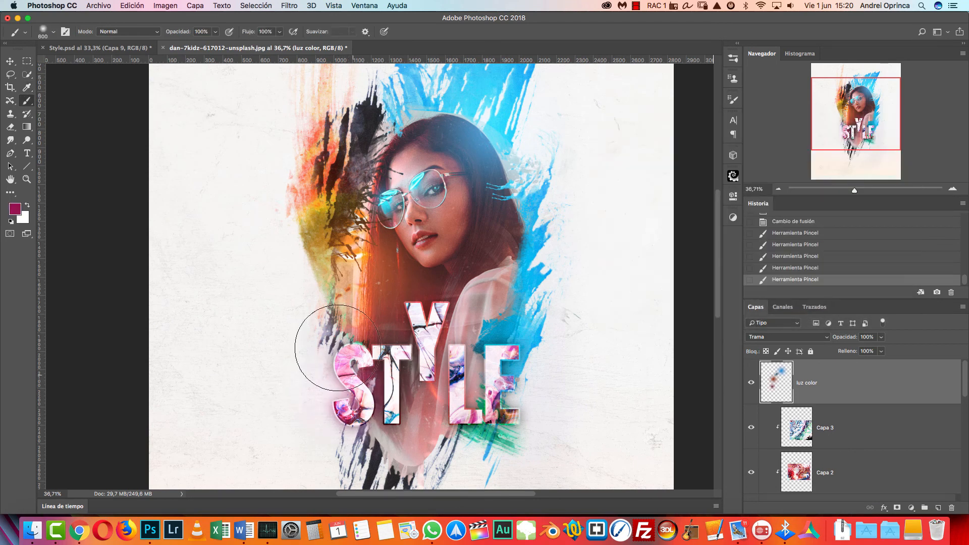
# Step: Try a yellow-green 600 px stamp over the letter E and undo it
pyautogui.click(15, 208)
pyautogui.moveTo(760, 240); pyautogui.dragTo(760, 248)
pyautogui.click(741, 181)
pyautogui.click(865, 139)
pyautogui.click(495, 398)
pyautogui.press('super+z')
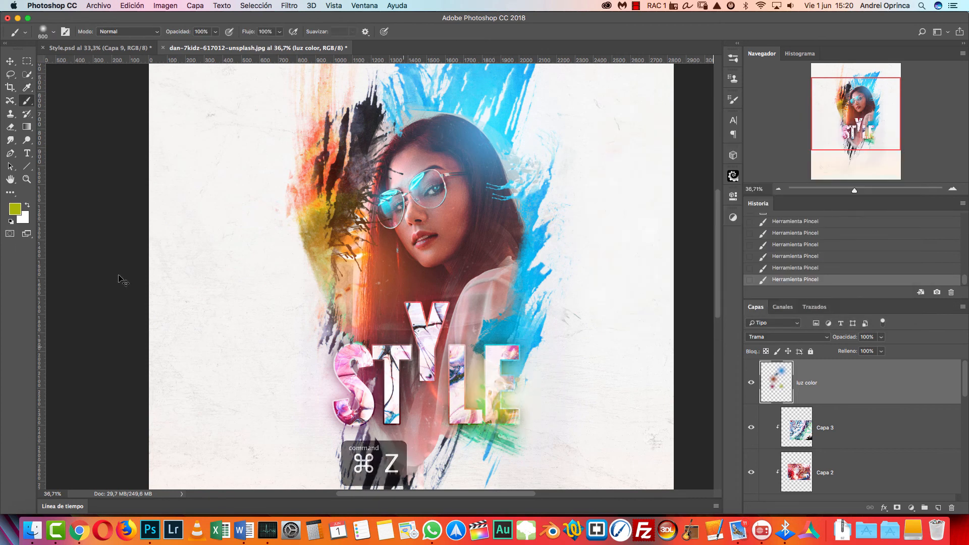
# Step: Darken the foreground colour to olive #5e6600, try one stamp over the letter E, and undo it
pyautogui.click(14, 210)
pyautogui.moveTo(732, 200); pyautogui.dragTo(748, 219)
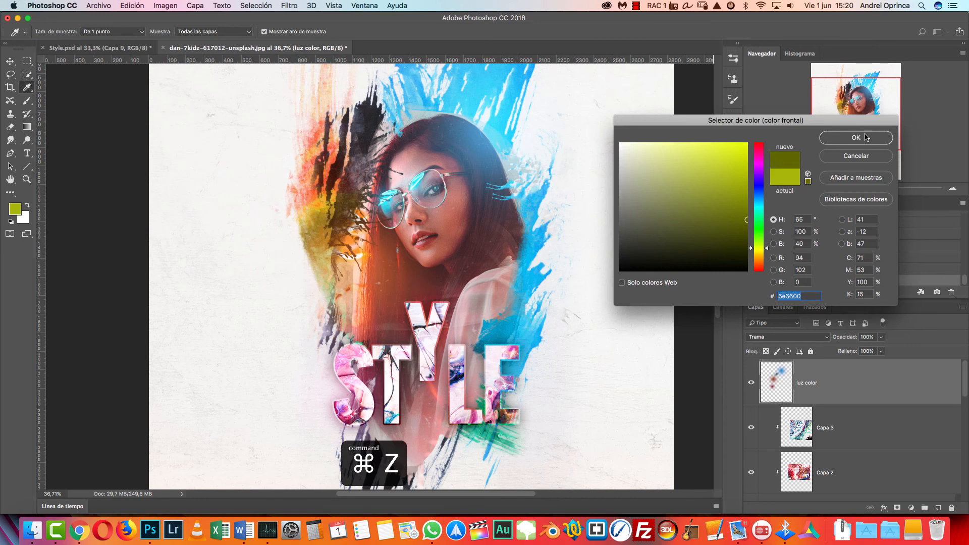
pyautogui.click(868, 133)
pyautogui.click(505, 412)
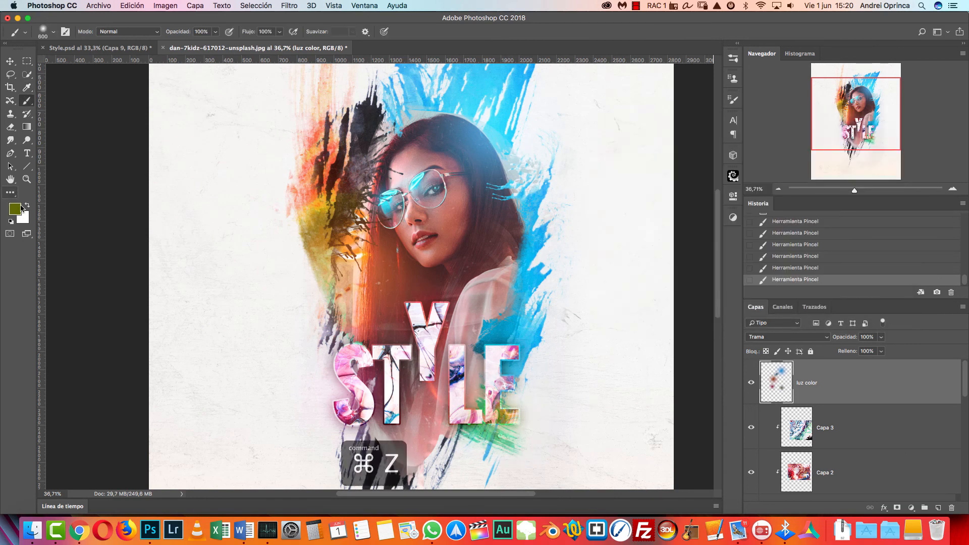
pyautogui.press('super+z')
# Step: Shift the foreground colour to green #1d6600 and stamp a 600 px glow over the base of the letter E
pyautogui.click(14, 209)
pyautogui.moveTo(758, 242); pyautogui.dragTo(759, 228)
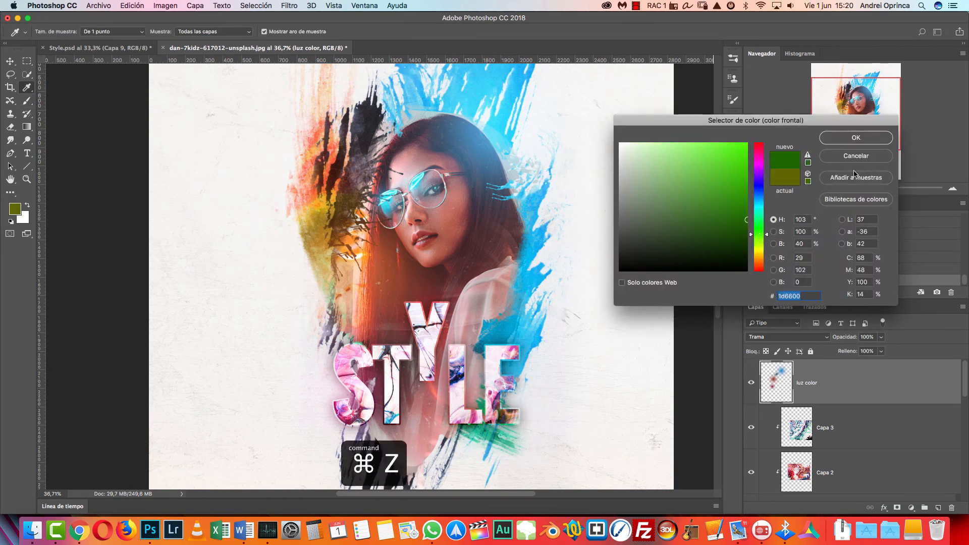
pyautogui.click(863, 138)
pyautogui.click(494, 425)
# Step: Compare the poster with and without the luz color layer and inspect the coloured light on the face at 100%
pyautogui.scroll(-3, 575, 348)
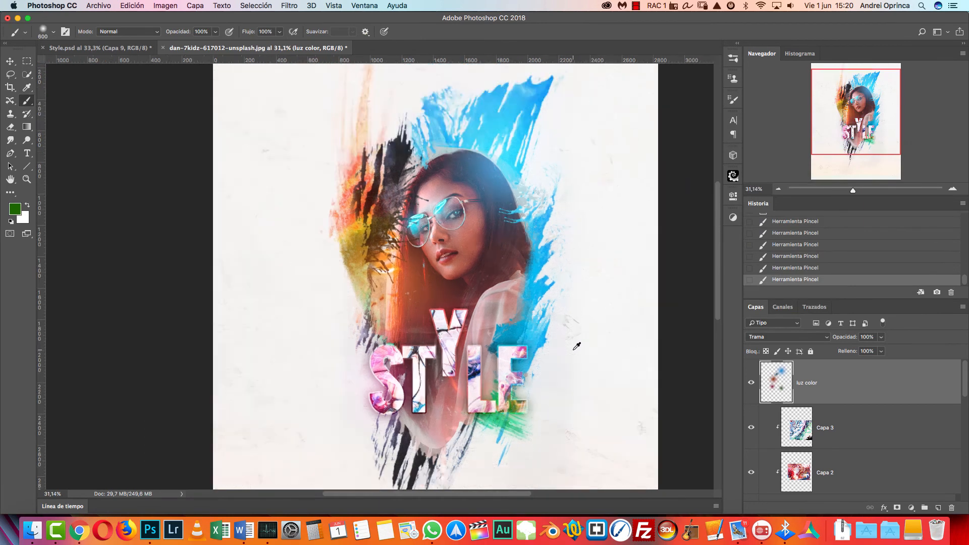
pyautogui.click(751, 383)
pyautogui.click(751, 383)
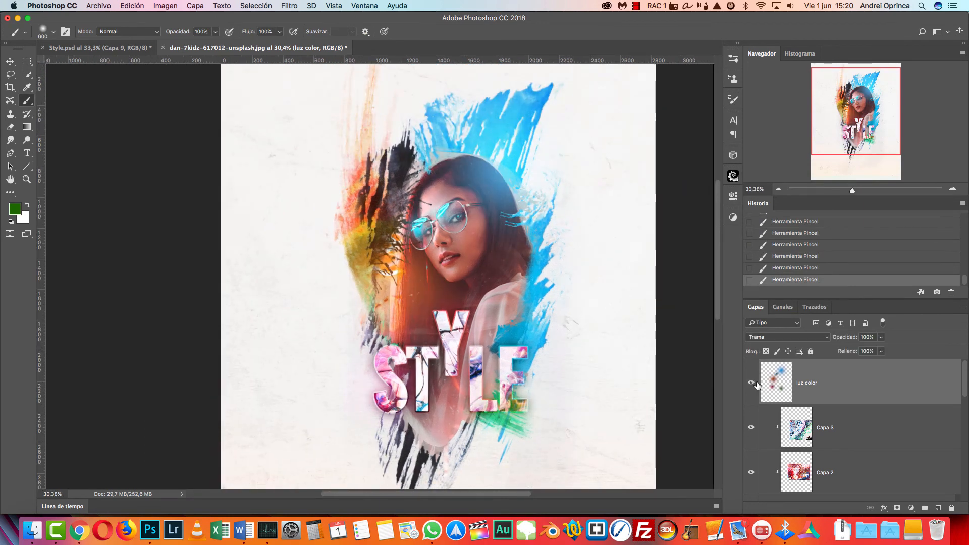
pyautogui.click(757, 384)
pyautogui.click(757, 384)
pyautogui.moveTo(622, 339); pyautogui.dragTo(514, 316)
pyautogui.press('super+1')
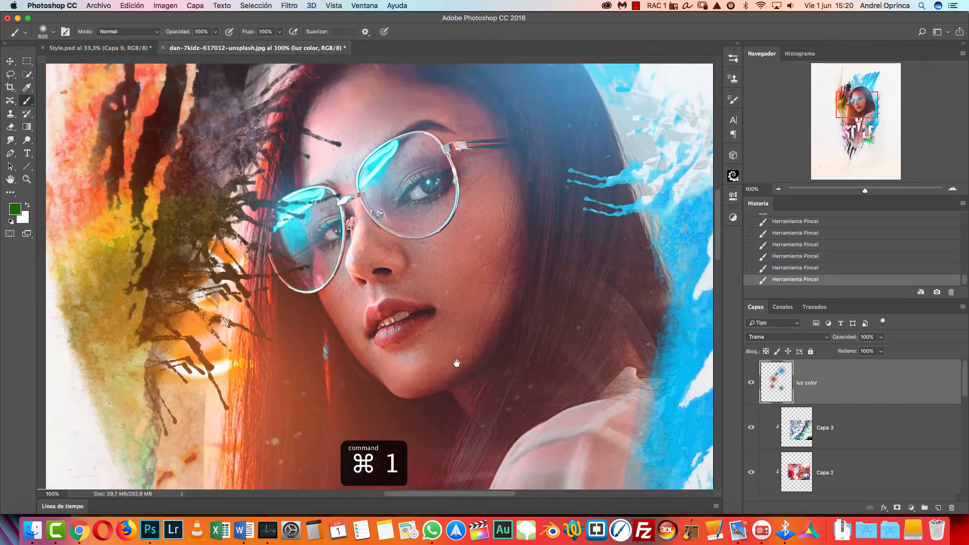
pyautogui.press('super+0')
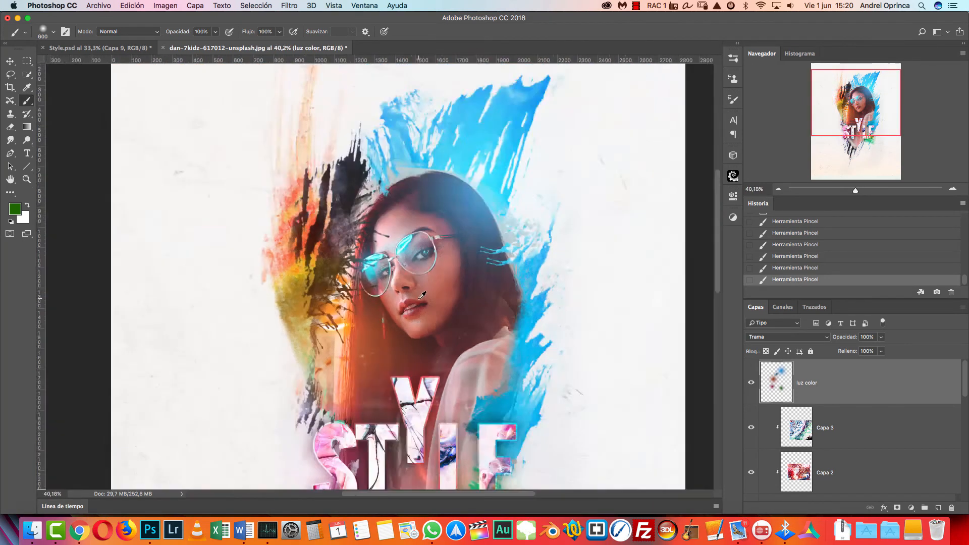
pyautogui.scroll(3, 418, 300)
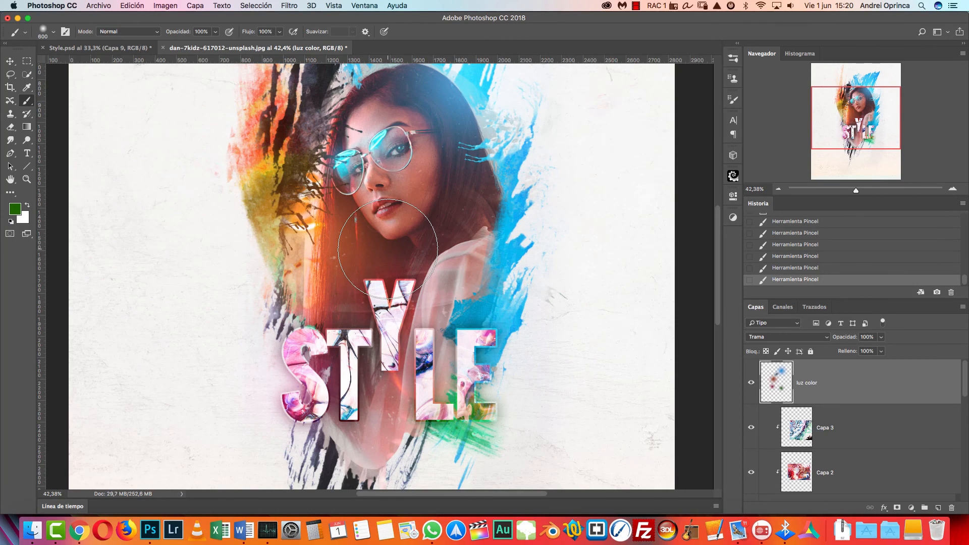
# Step: Select the chica layer
pyautogui.scroll(-5, 837, 419)
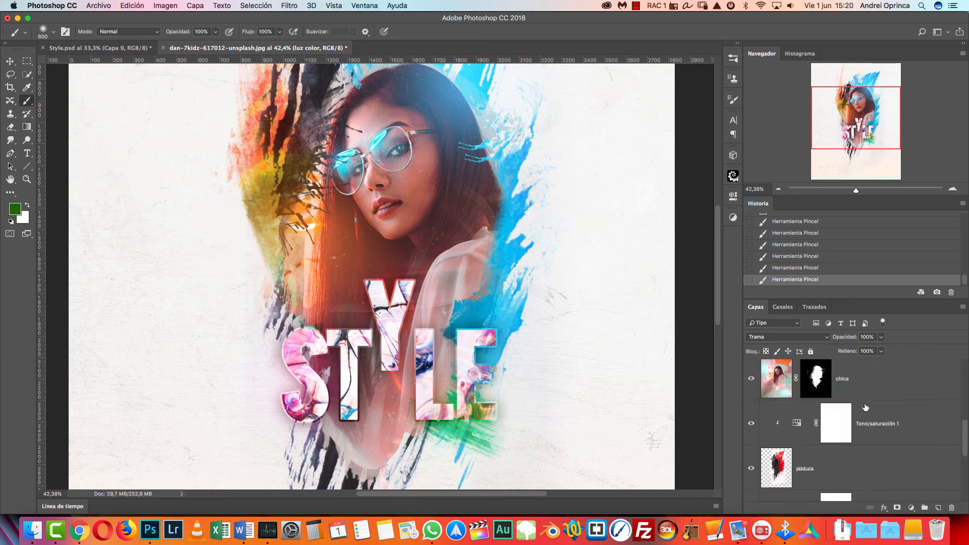
pyautogui.scroll(1, 889, 391)
pyautogui.click(881, 409)
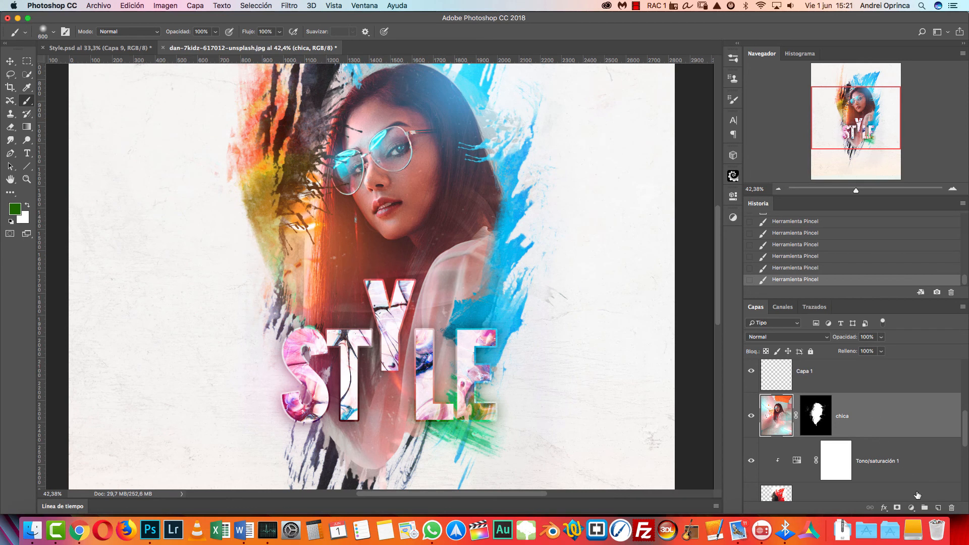
# Step: Try a Brillo/contraste adjustment layer above chica with brightness 55 and contrast 25, and delete it
pyautogui.click(911, 507)
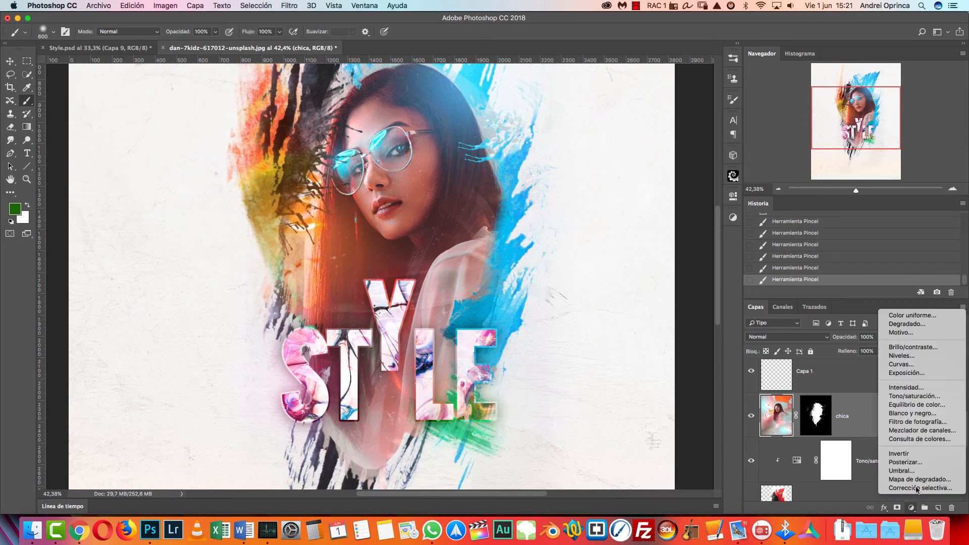
pyautogui.click(925, 346)
pyautogui.moveTo(647, 250); pyautogui.dragTo(666, 254)
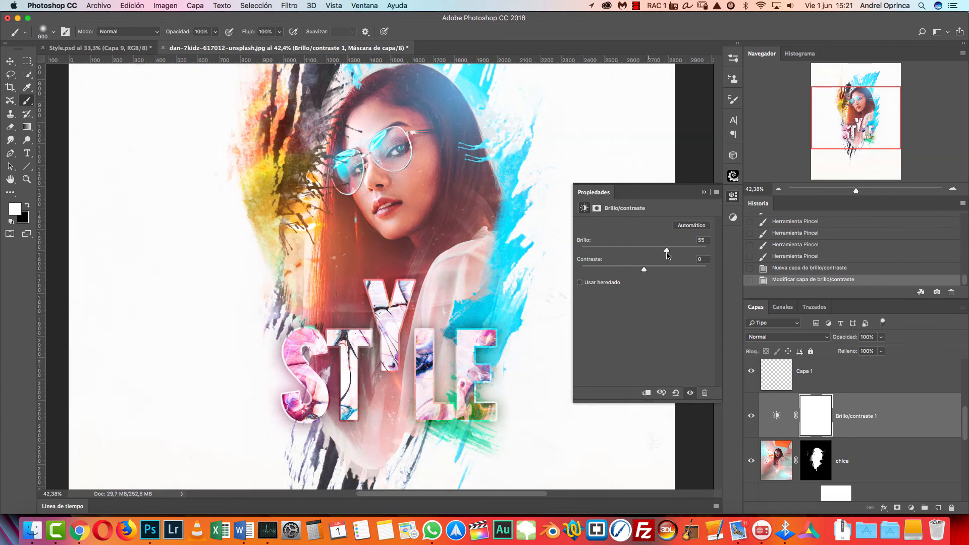
pyautogui.click(943, 425)
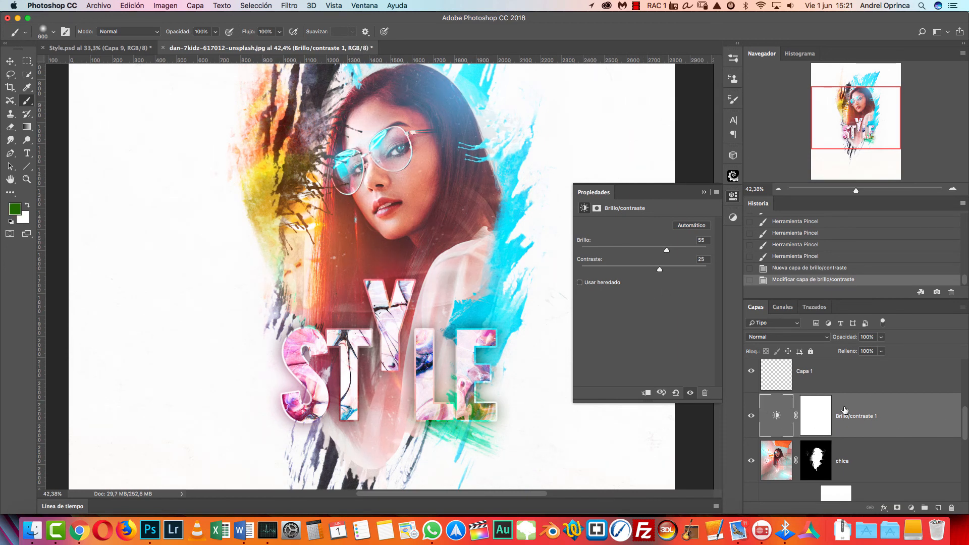
pyautogui.moveTo(964, 427); pyautogui.dragTo(952, 508)
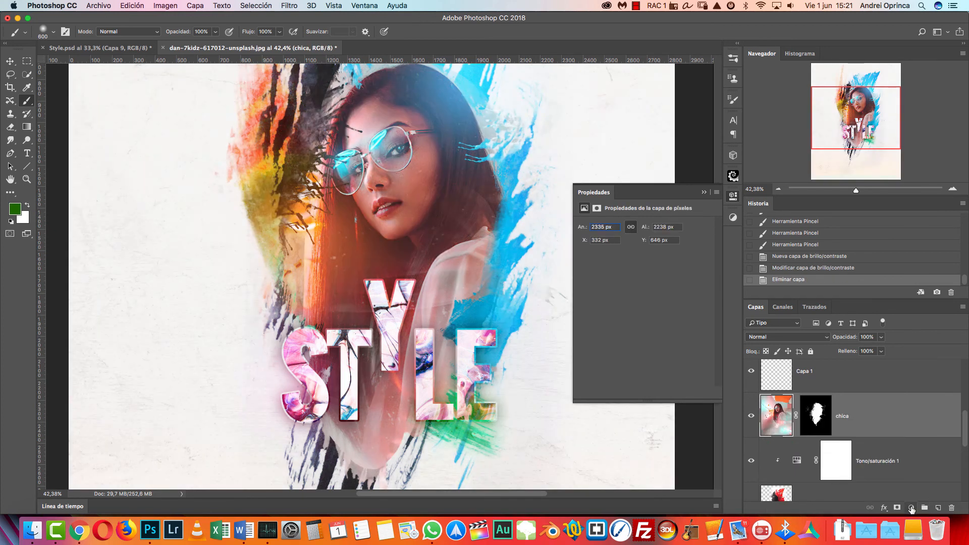
# Step: Add a Niveles adjustment layer clipped to chica, with midtones at 0,85 and the white input level at 214
pyautogui.click(911, 508)
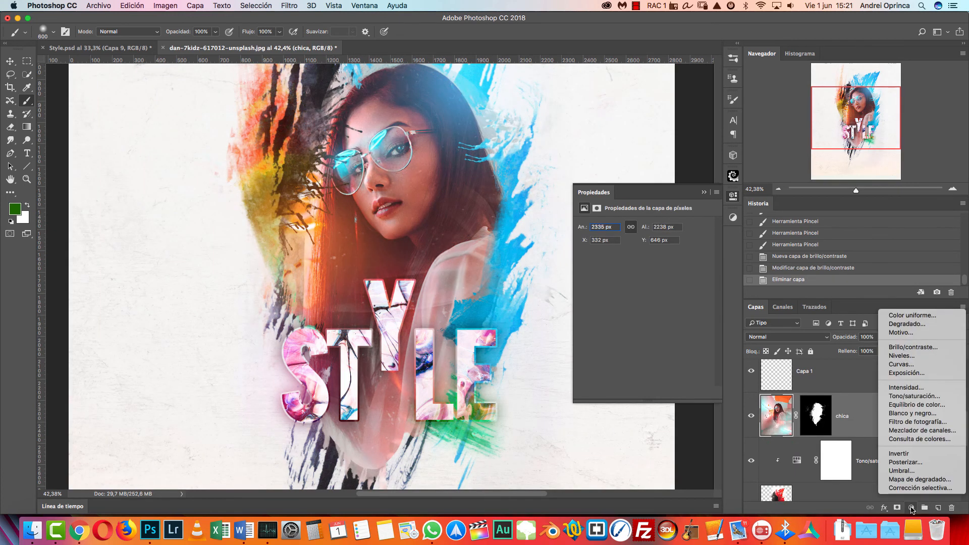
pyautogui.click(910, 356)
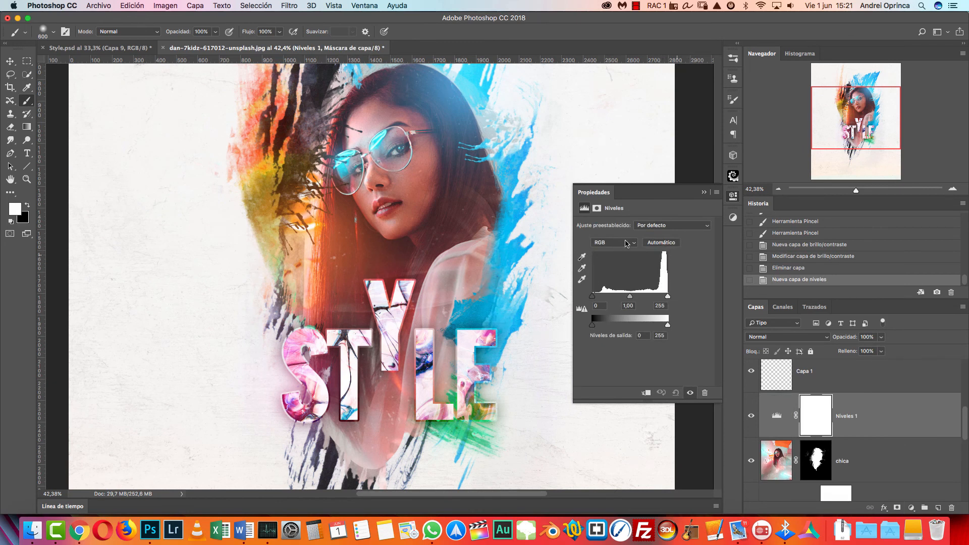
pyautogui.press('super+0')
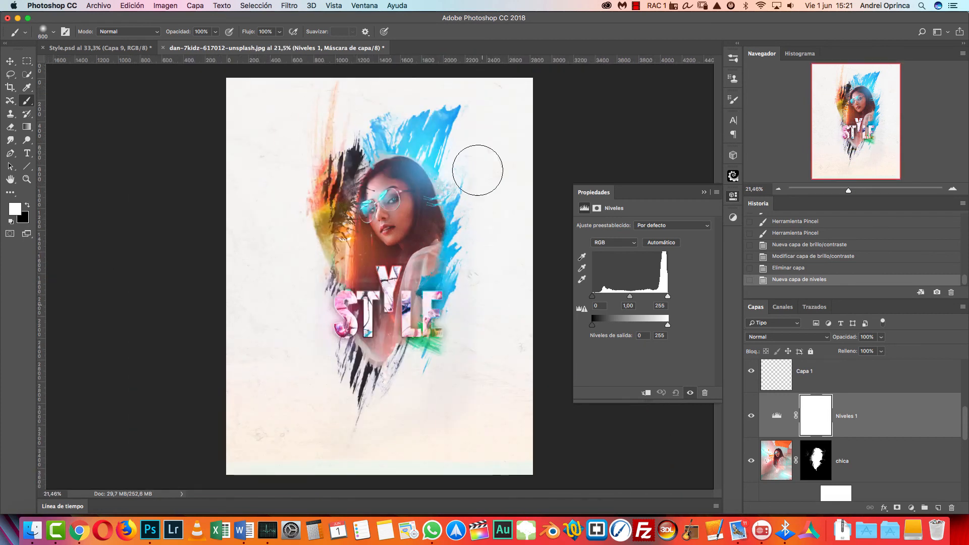
pyautogui.scroll(2, 435, 146)
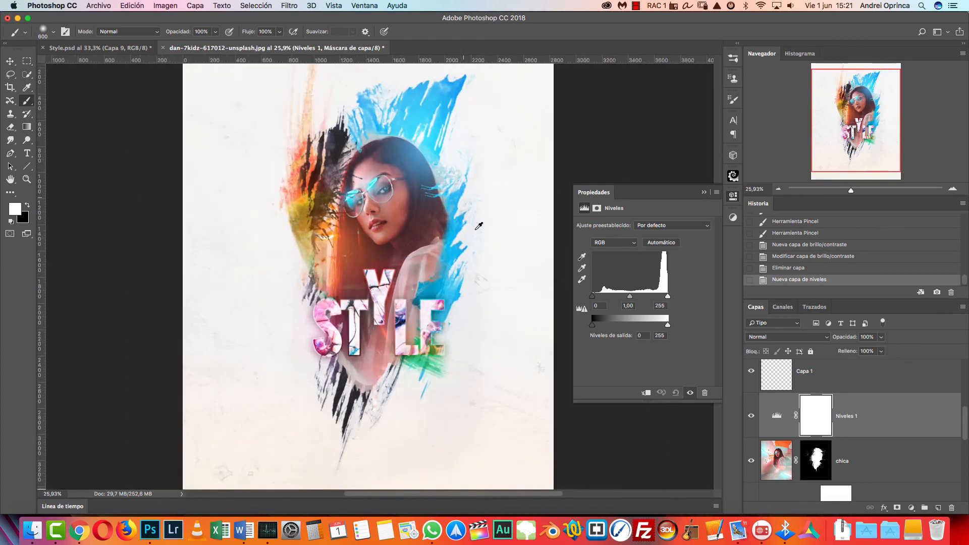
pyautogui.scroll(1, 460, 189)
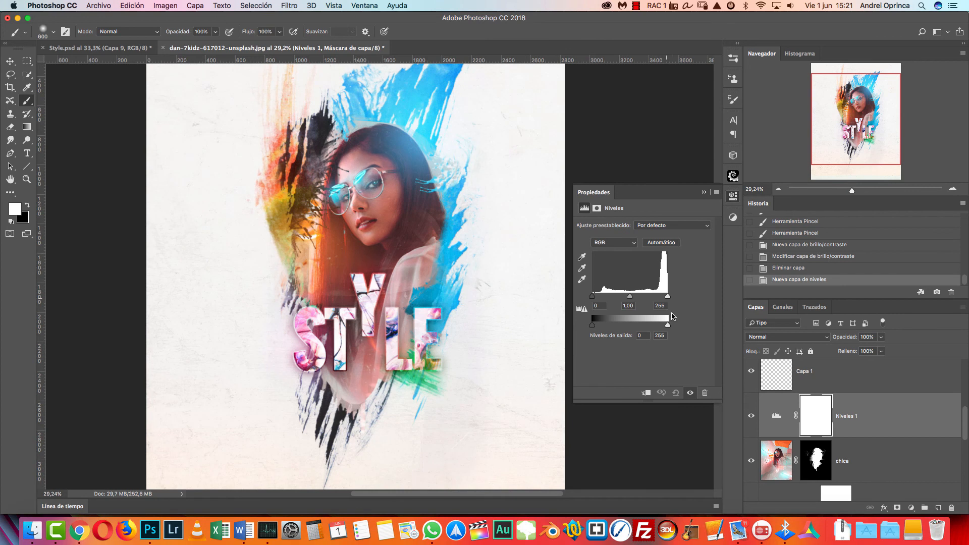
pyautogui.moveTo(665, 298); pyautogui.dragTo(628, 297)
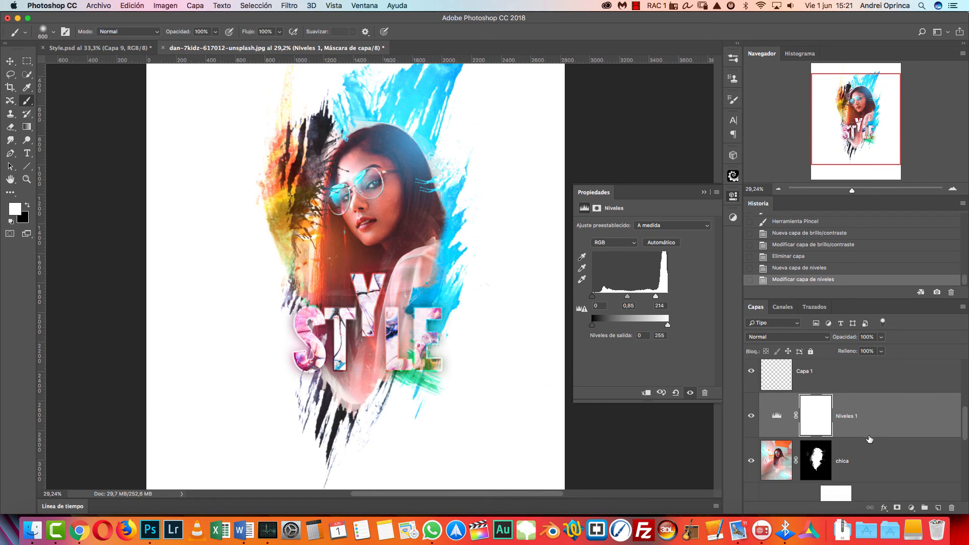
pyautogui.moveTo(860, 440); pyautogui.dragTo(869, 435)
pyautogui.keyDown('alt'); pyautogui.click(869, 434); pyautogui.keyUp('alt')
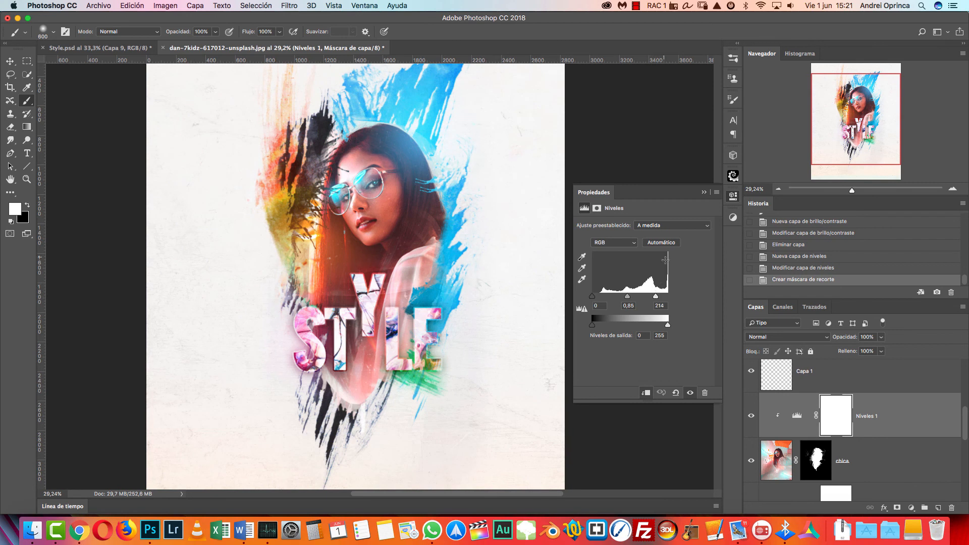
# Step: Set the Niveles adjustment's white input level to 204 and midtones to 0,88, and hide the layer to compare
pyautogui.moveTo(656, 297); pyautogui.dragTo(671, 297)
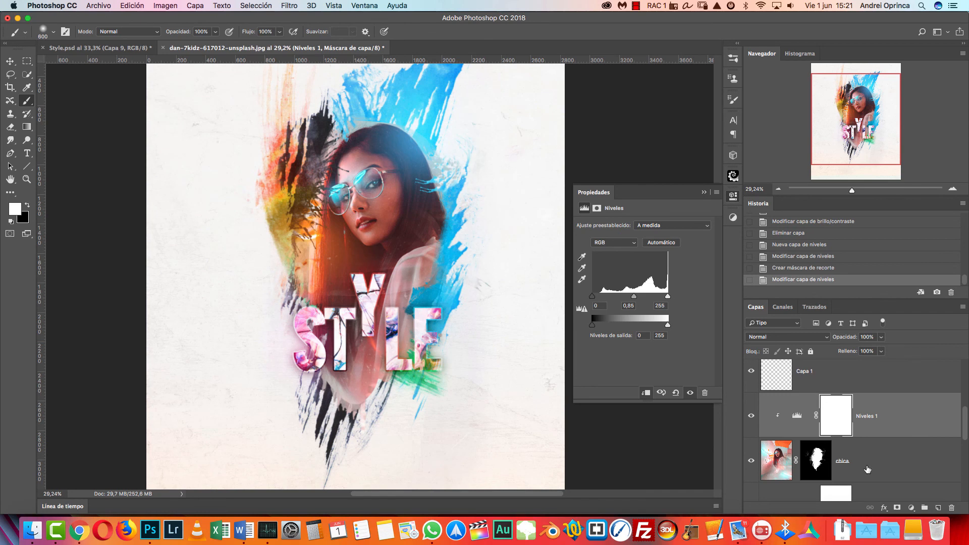
pyautogui.moveTo(664, 299)
pyautogui.mouseDown()
pyautogui.moveTo(625, 298)
pyautogui.moveTo(652, 299)
pyautogui.mouseUp()
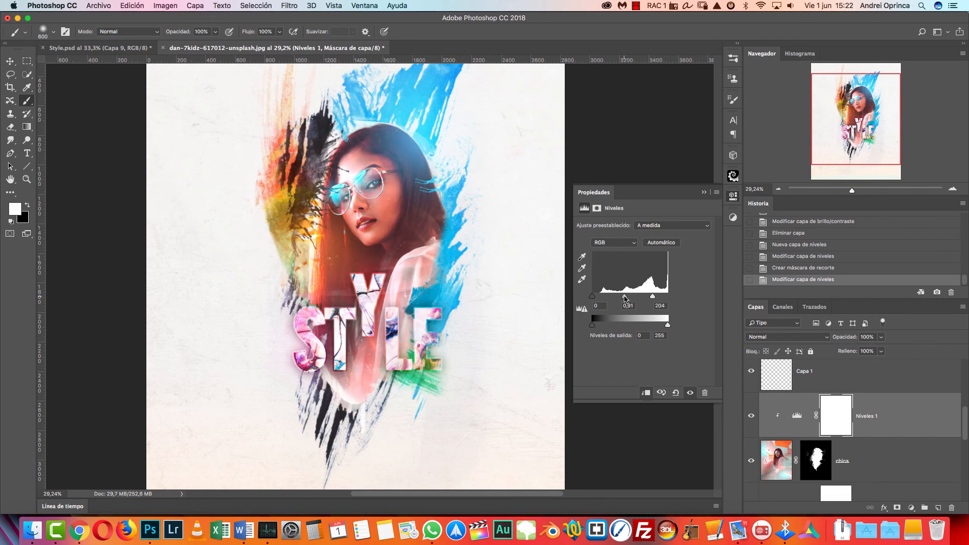
pyautogui.click(751, 417)
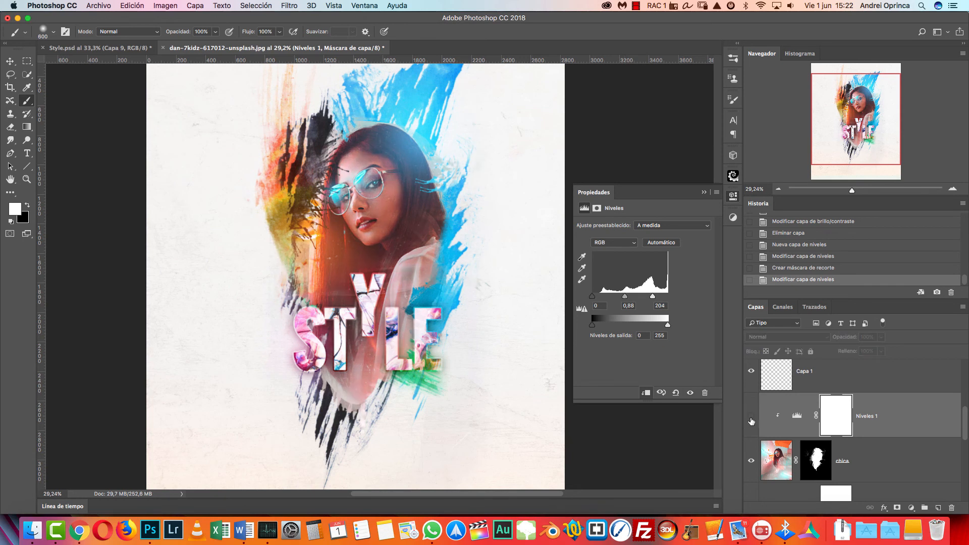
# Step: Show the Niveles adjustment layer again and collapse its properties
pyautogui.click(752, 418)
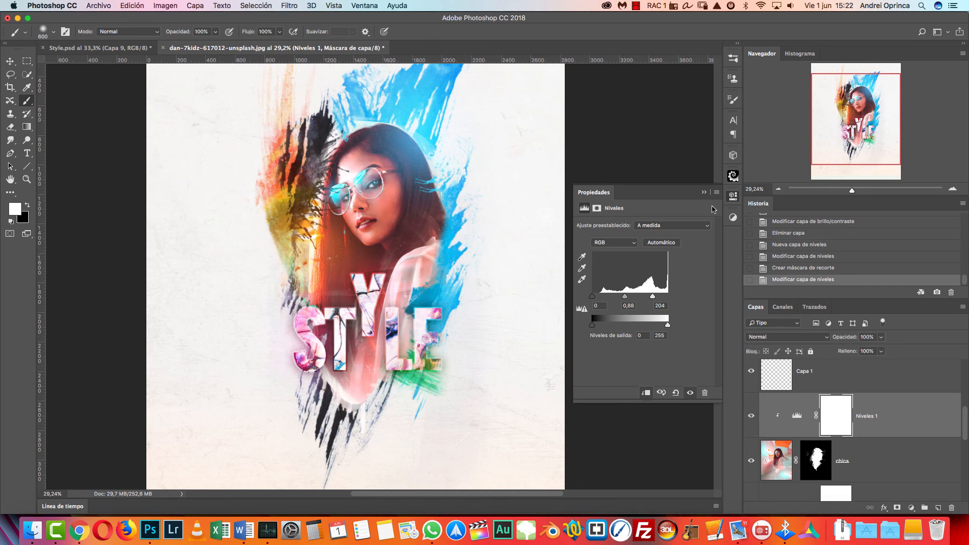
pyautogui.click(704, 192)
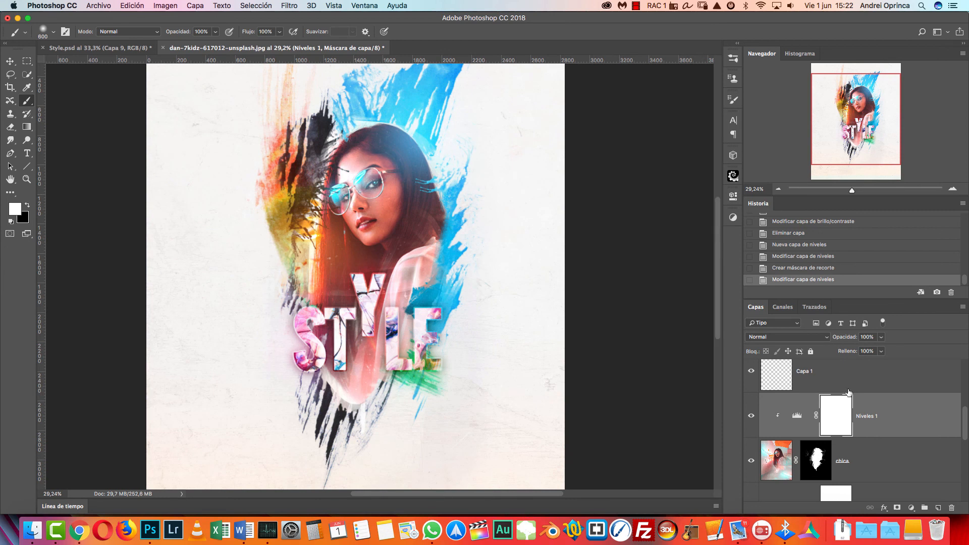
pyautogui.scroll(3, 858, 396)
pyautogui.scroll(-3, 512, 284)
pyautogui.scroll(3, 419, 273)
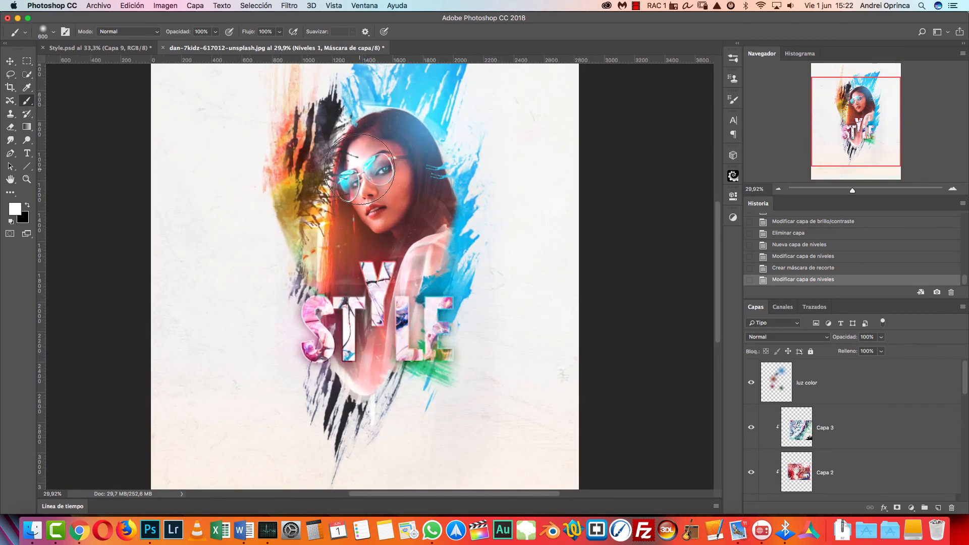
# Step: In Style.psd, show only Capa 7 and move its coloured light streak to the middle of the canvas
pyautogui.click(96, 47)
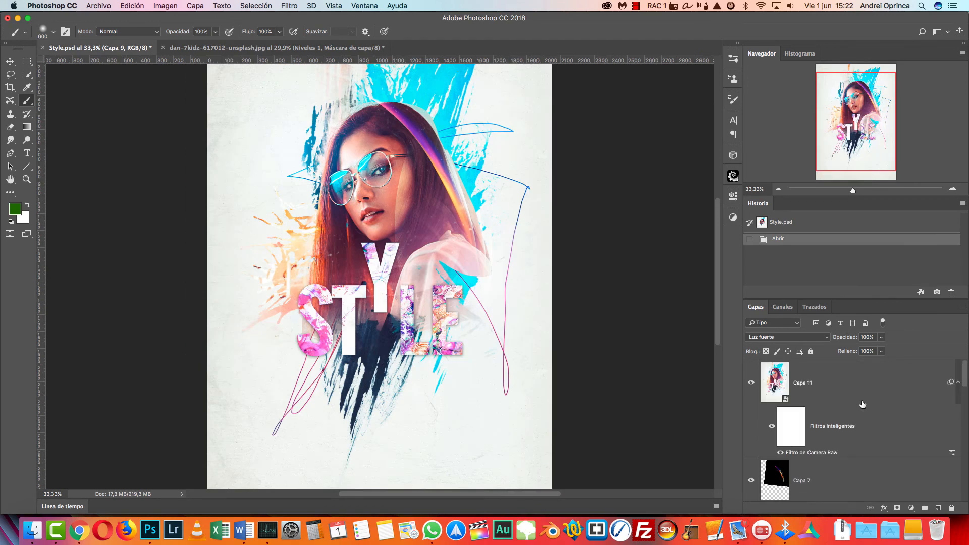
pyautogui.click(855, 386)
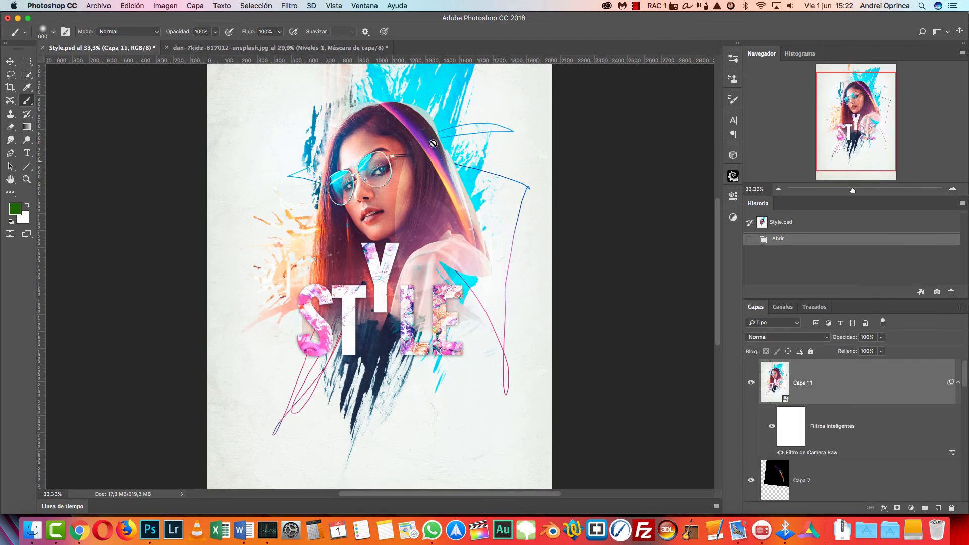
pyautogui.click(825, 478)
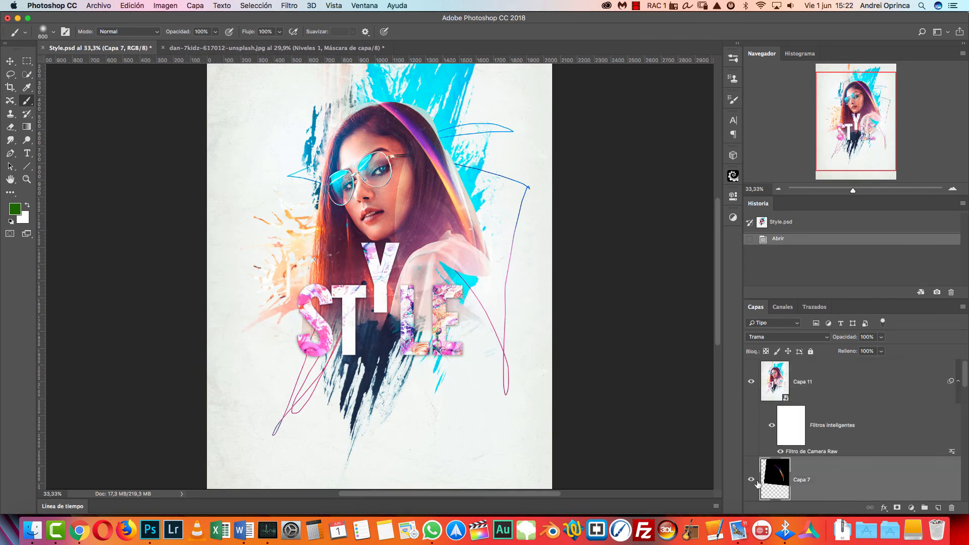
pyautogui.keyDown('alt'); pyautogui.click(750, 480); pyautogui.keyUp('alt')
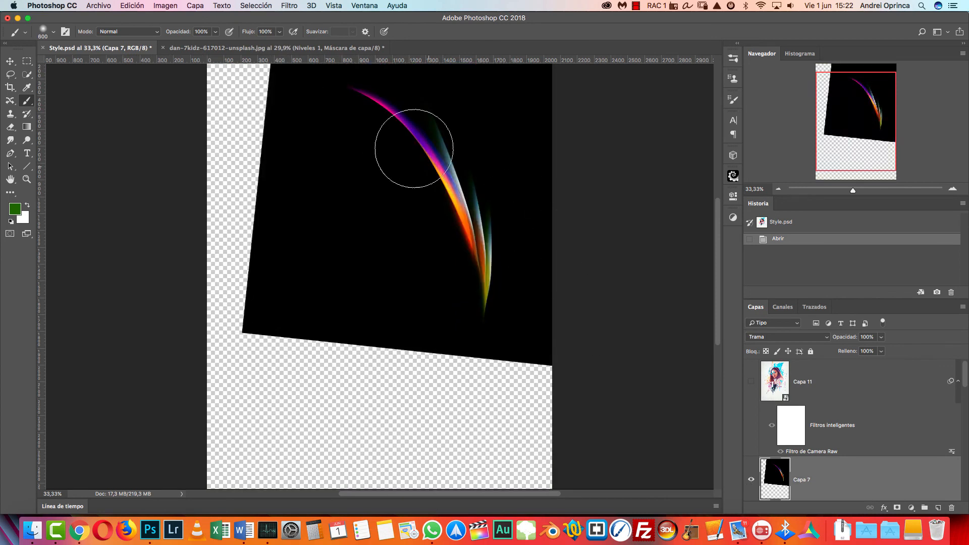
pyautogui.press('v')
pyautogui.moveTo(463, 225)
pyautogui.mouseDown()
pyautogui.moveTo(402, 255)
pyautogui.moveTo(435, 310)
pyautogui.moveTo(395, 306)
pyautogui.mouseUp()
# Step: Copy a rectangular selection around the light streak and paste it into the dan-7kidz-617012-unsplash.jpg document
pyautogui.click(27, 61)
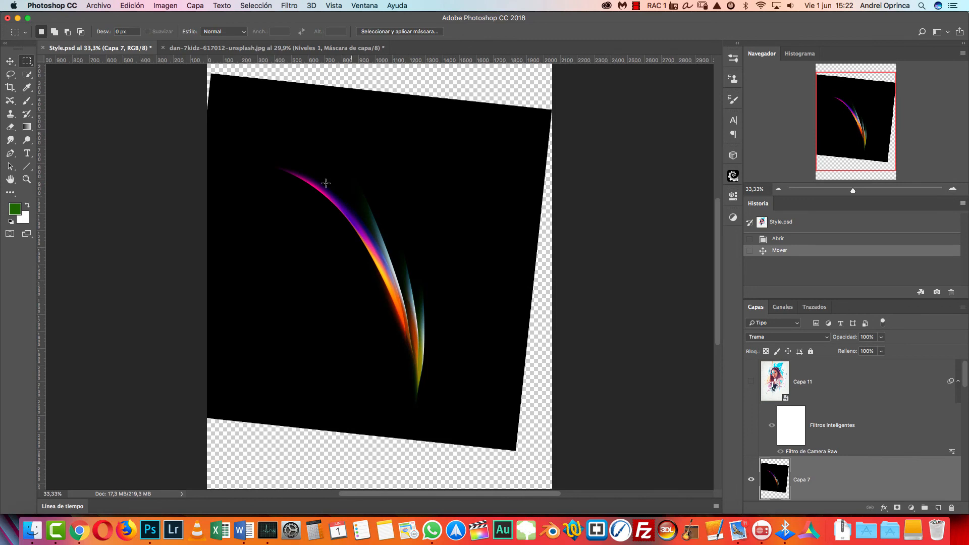
pyautogui.moveTo(250, 121); pyautogui.dragTo(499, 419)
pyautogui.press('super+c')
pyautogui.press('super+f')
pyautogui.press('Escape')
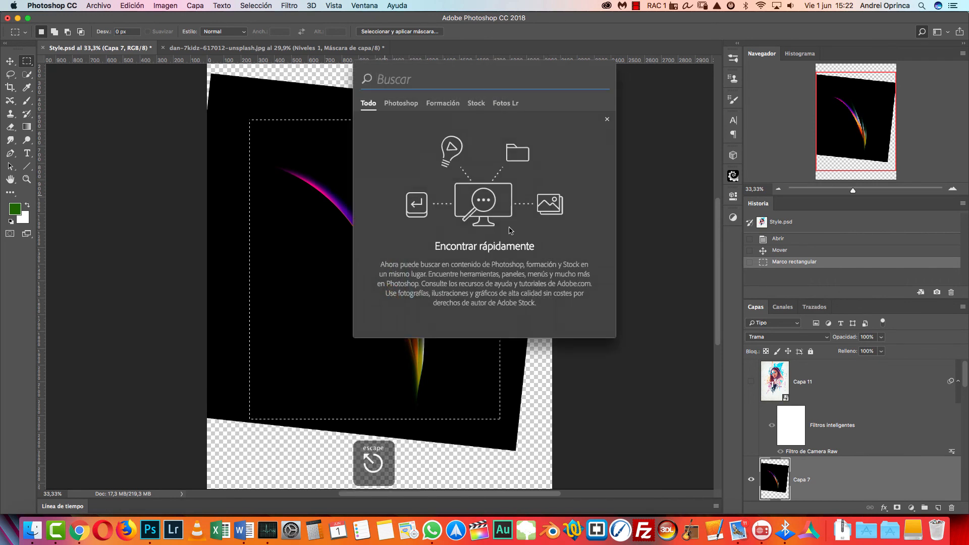
pyautogui.press('super+c')
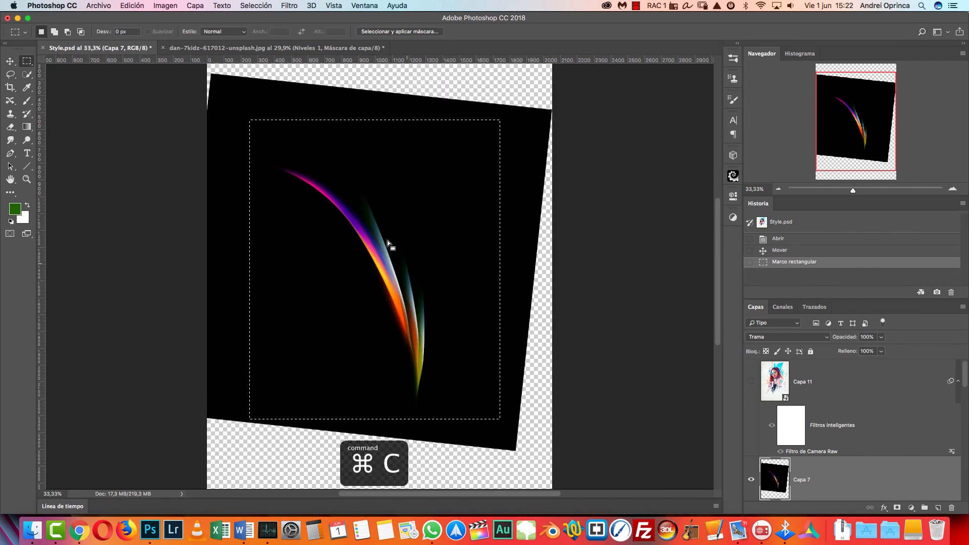
pyautogui.click(266, 48)
pyautogui.press('super+v')
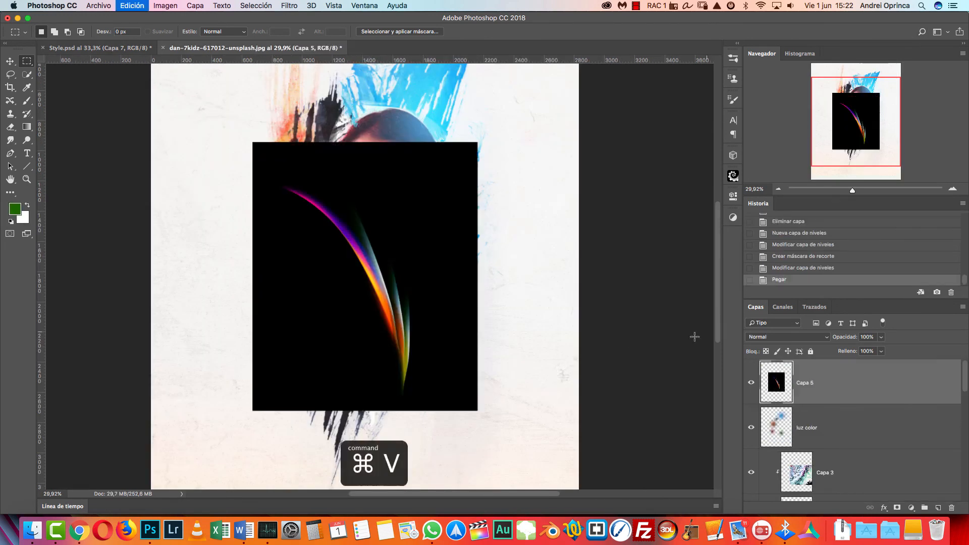
# Step: Set the pasted streak layer's blend mode to Trama and move it along the outer edge of the portrait's hair
pyautogui.click(778, 337)
pyautogui.click(788, 410)
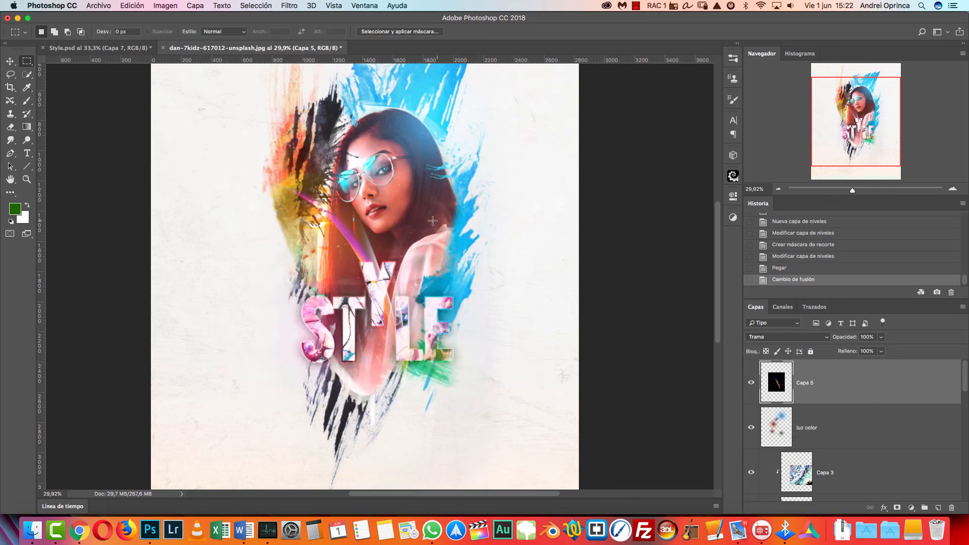
pyautogui.press('v')
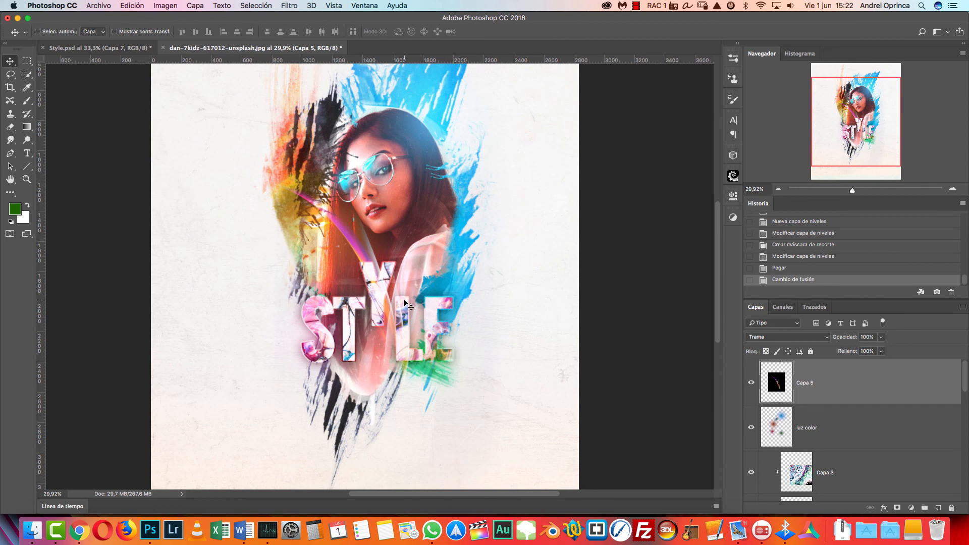
pyautogui.moveTo(405, 302)
pyautogui.mouseDown()
pyautogui.moveTo(472, 207)
pyautogui.moveTo(465, 205)
pyautogui.moveTo(453, 216)
pyautogui.moveTo(466, 217)
pyautogui.mouseUp()
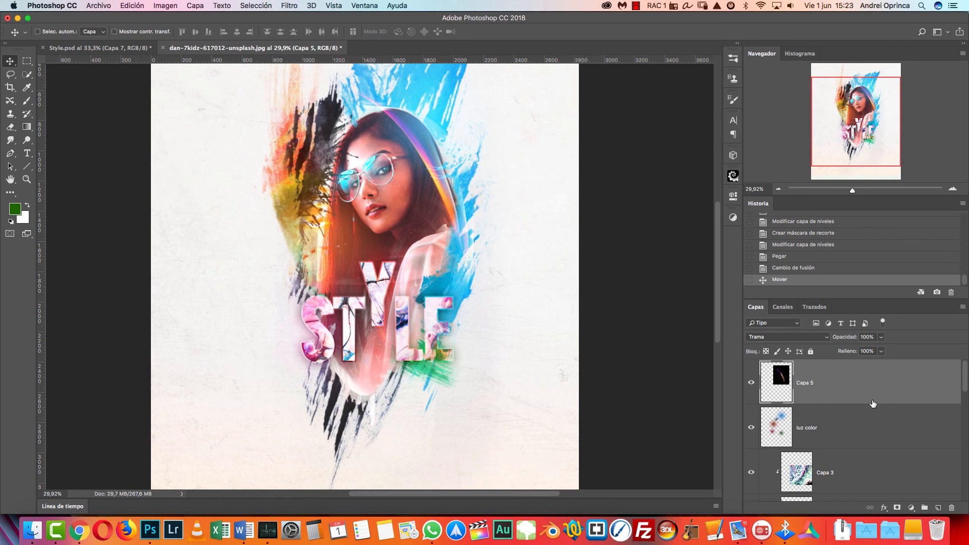
pyautogui.moveTo(965, 380); pyautogui.dragTo(959, 349)
pyautogui.click(857, 424)
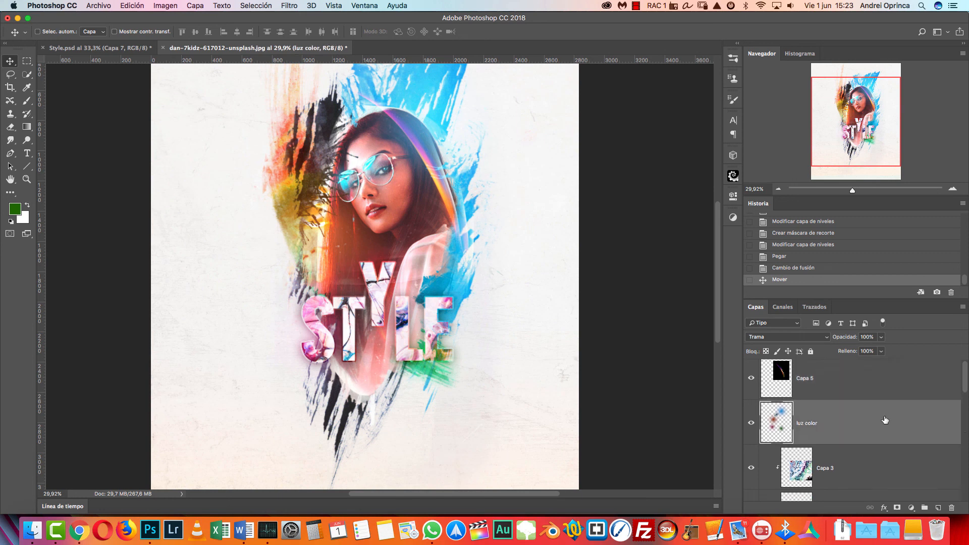
pyautogui.scroll(-1, 892, 420)
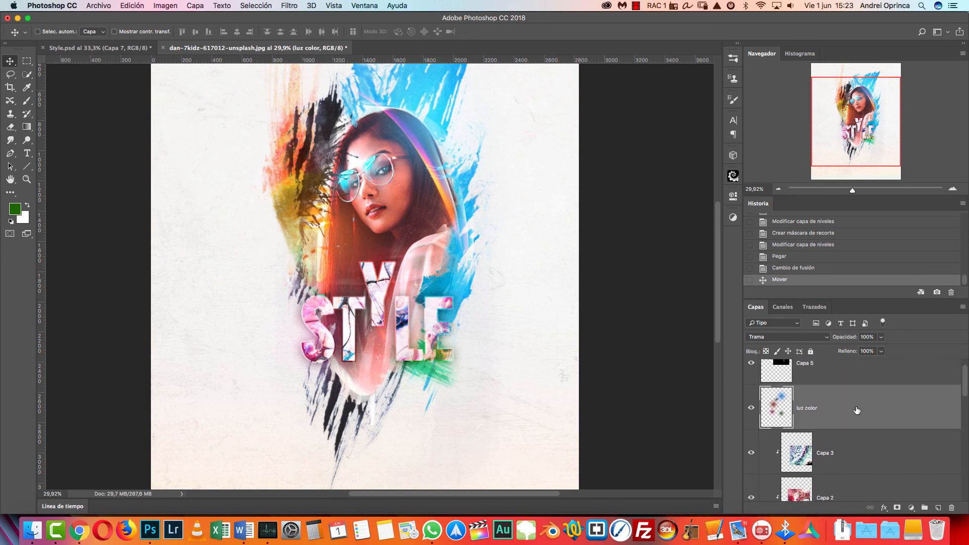
pyautogui.scroll(1, 863, 406)
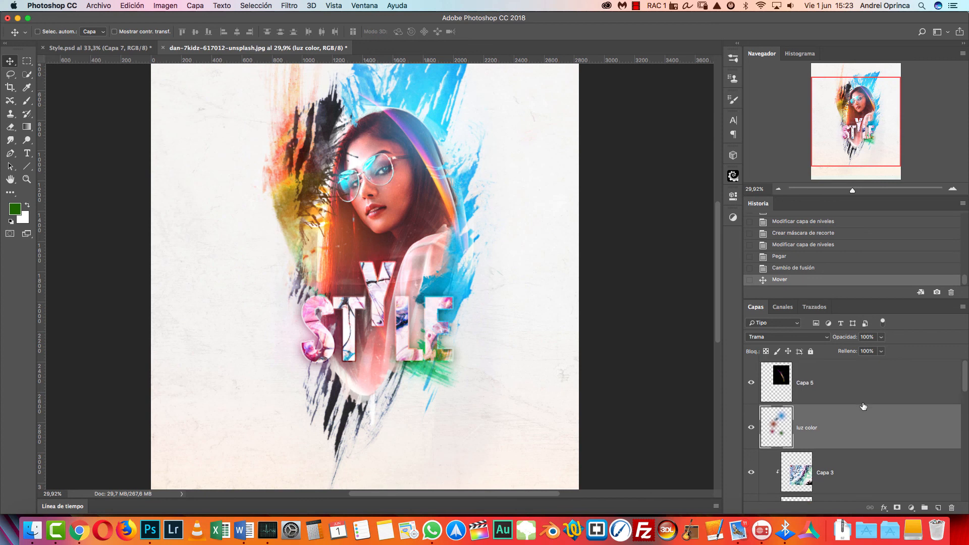
# Step: Compare the poster without Capa 5, stamp all visible layers into a new layer above it, and open the Camera Raw filter
pyautogui.click(888, 383)
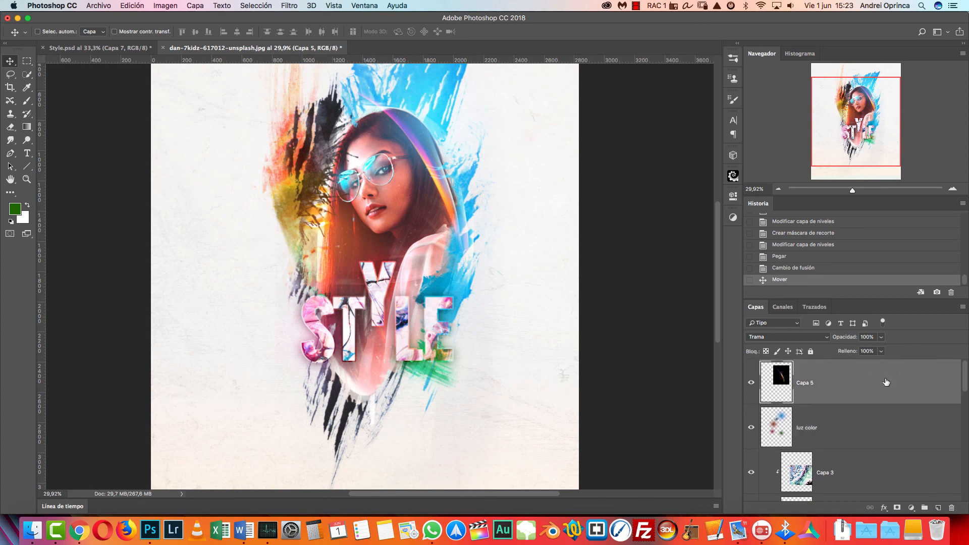
pyautogui.click(751, 382)
pyautogui.press('alt+shift+super+e')
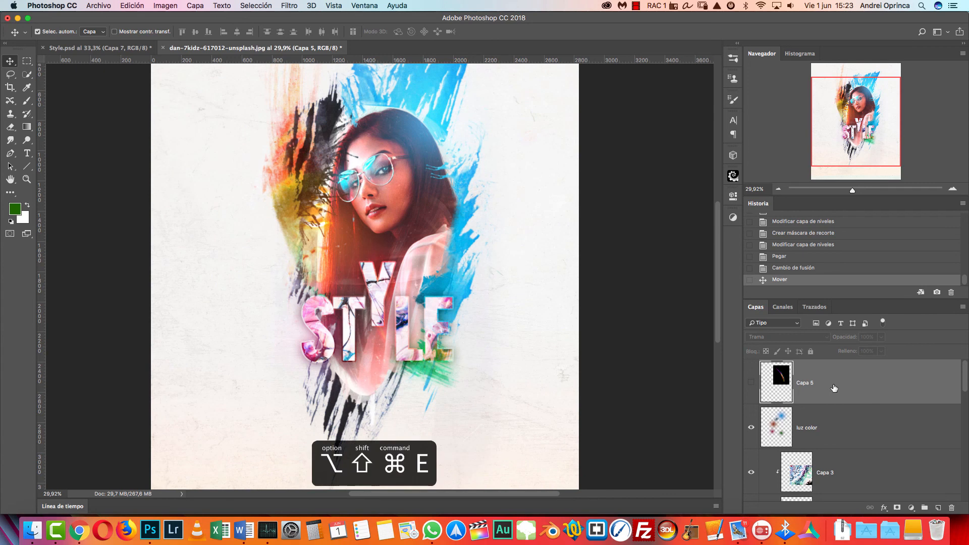
pyautogui.click(751, 382)
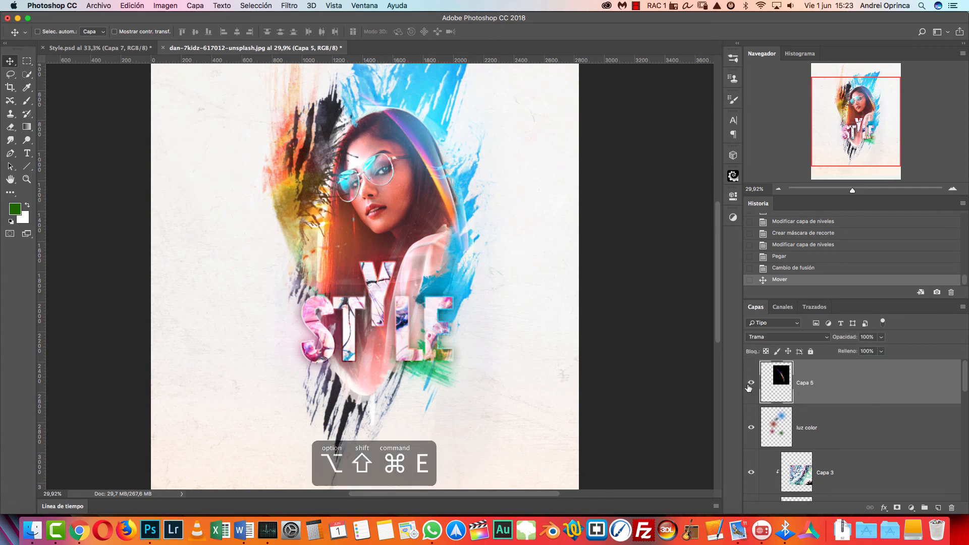
pyautogui.press('alt+shift+super+e')
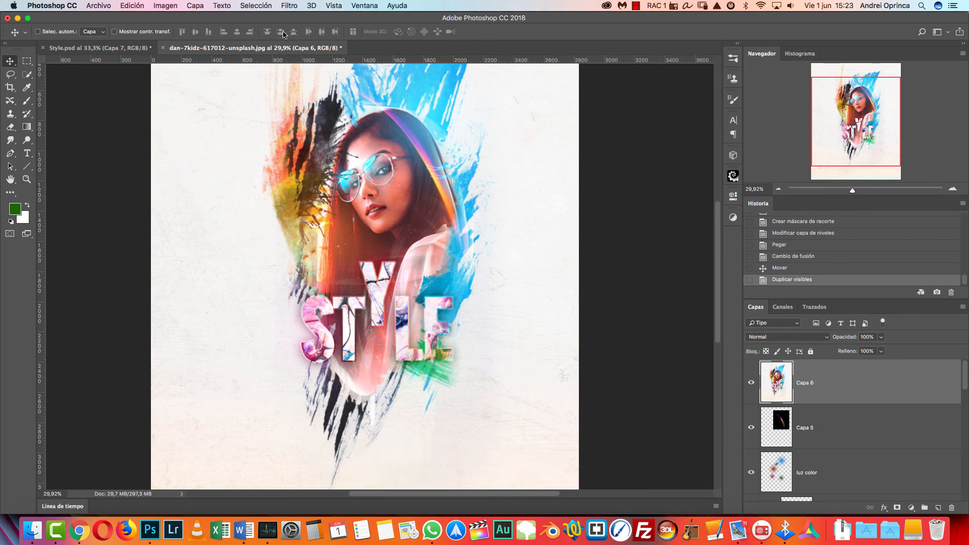
pyautogui.click(291, 6)
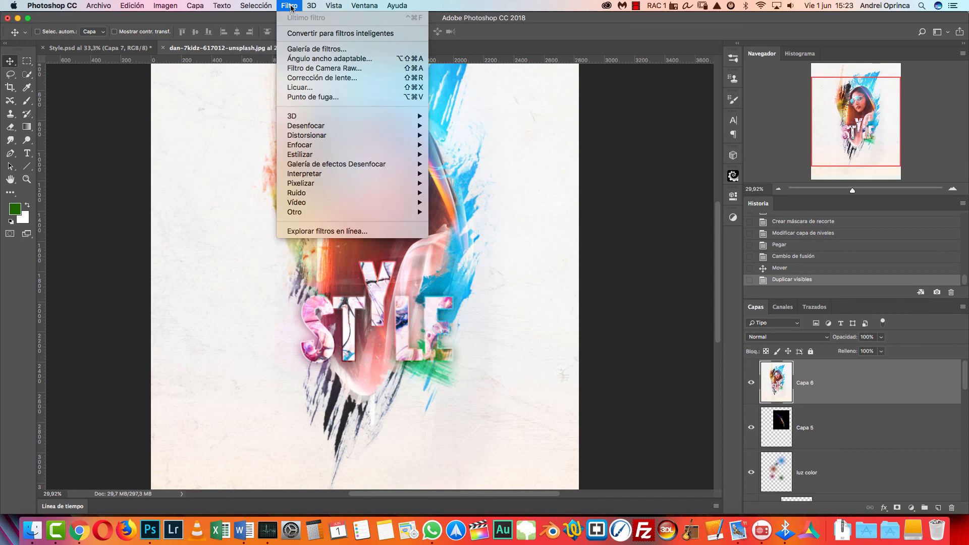
pyautogui.click(323, 73)
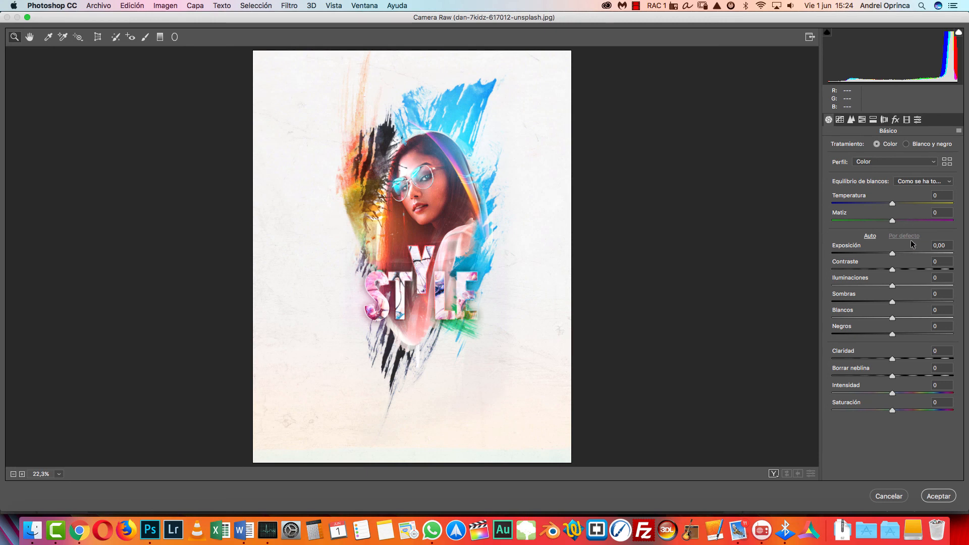
pyautogui.moveTo(892, 393); pyautogui.dragTo(901, 393)
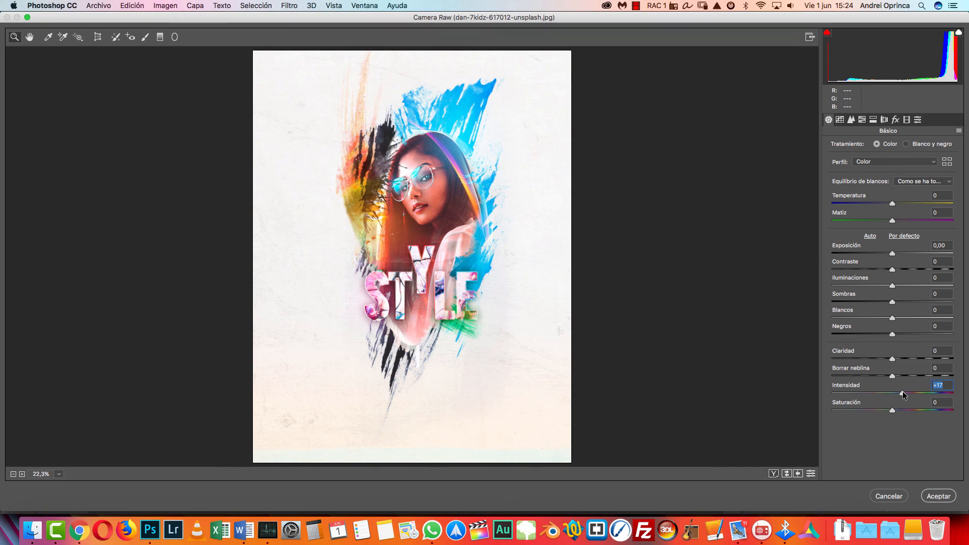
pyautogui.moveTo(902, 392); pyautogui.dragTo(884, 411)
pyautogui.doubleClick(884, 410)
pyautogui.doubleClick(898, 392)
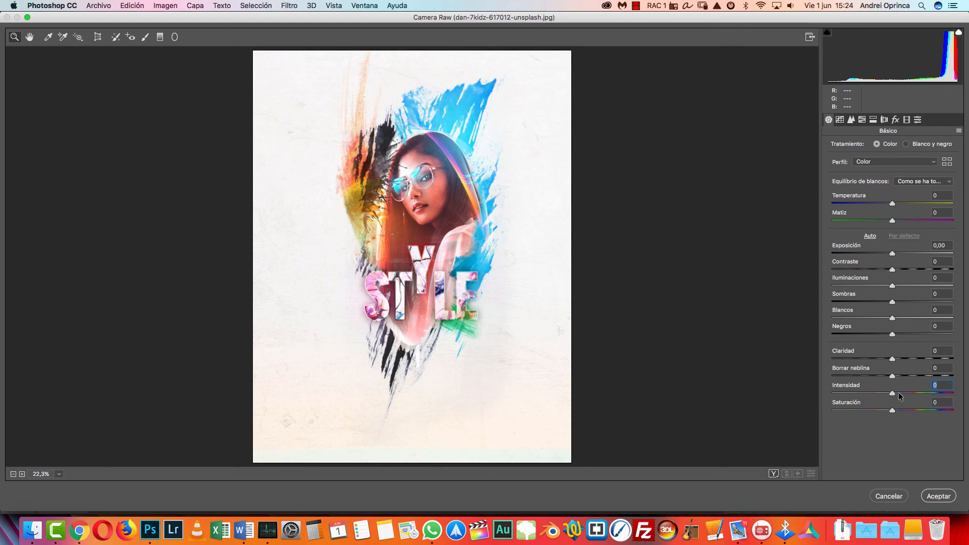
# Step: Set Intensidad to +36, Saturación to -9 and Claridad to -12 in the Camera Raw basic adjustments
pyautogui.moveTo(892, 393); pyautogui.dragTo(916, 395)
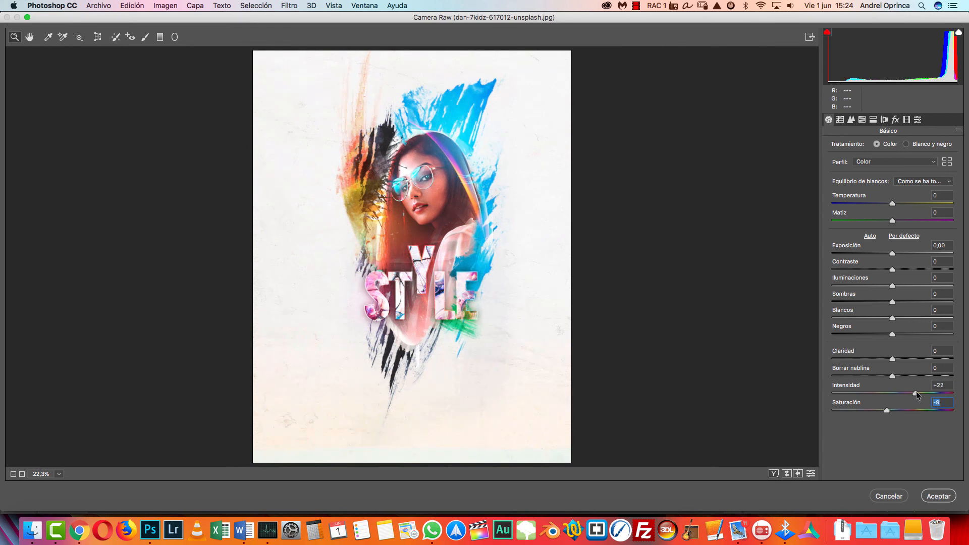
pyautogui.moveTo(897, 356)
pyautogui.mouseDown()
pyautogui.moveTo(911, 357)
pyautogui.moveTo(888, 364)
pyautogui.mouseUp()
pyautogui.click(886, 361)
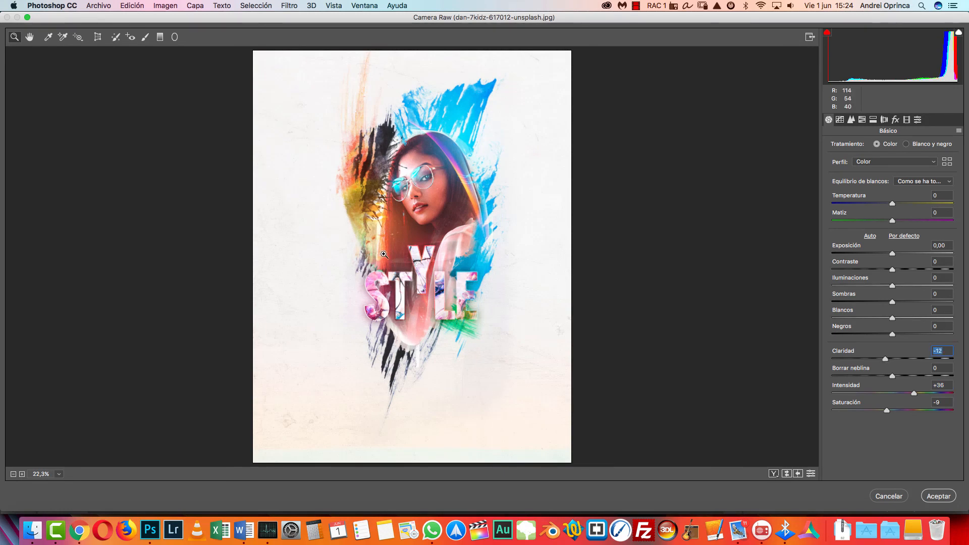
# Step: Inspect the adjusted portrait at 66% zoom and return the preview to 33%
pyautogui.click(59, 476)
pyautogui.click(92, 387)
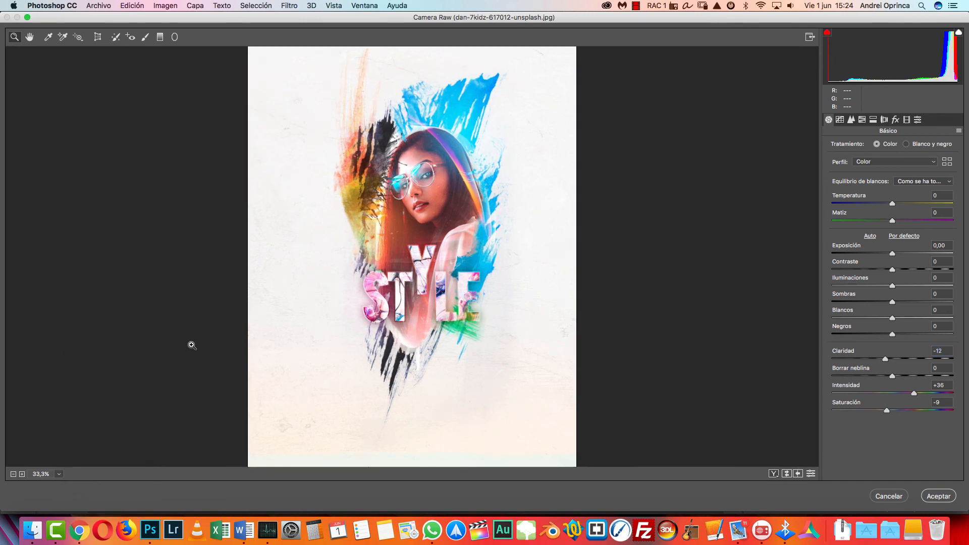
pyautogui.click(59, 474)
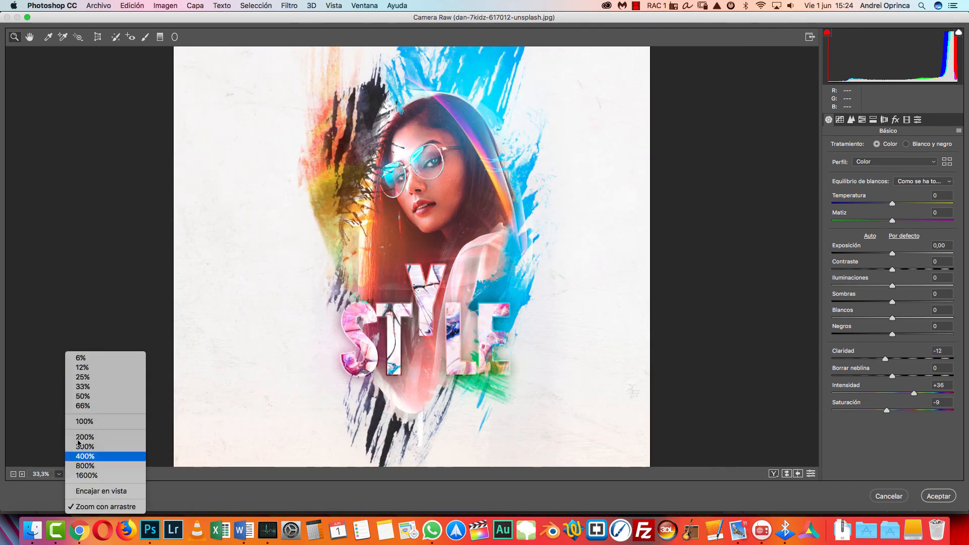
pyautogui.click(124, 406)
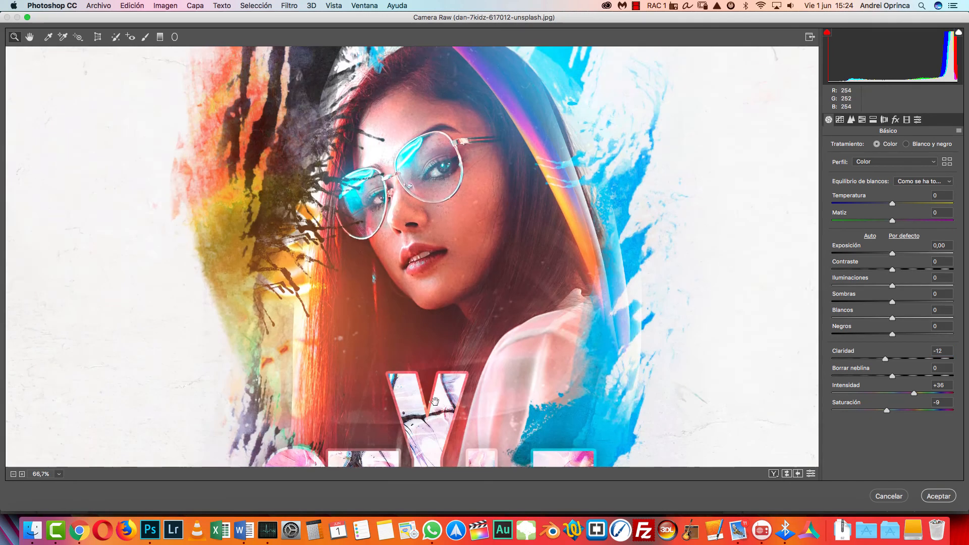
pyautogui.press('alt')
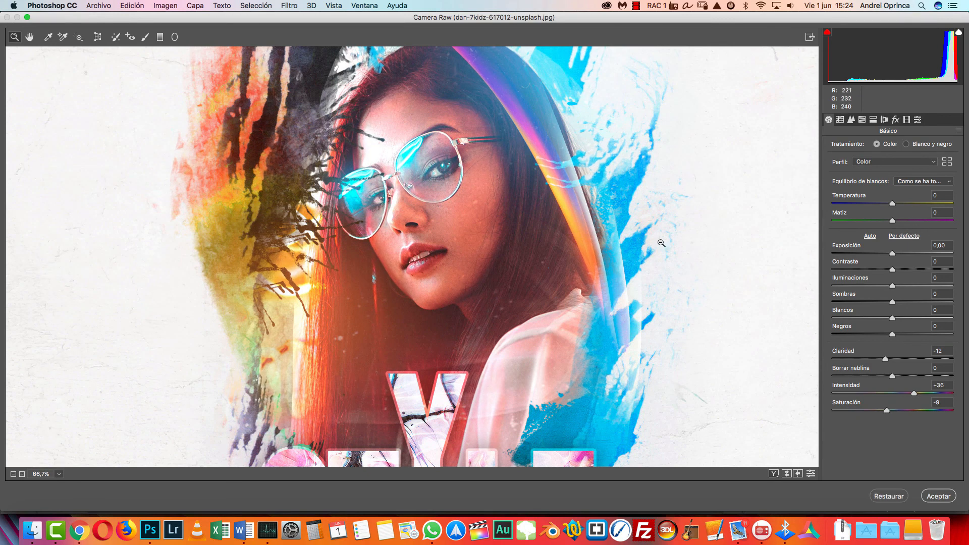
pyautogui.click(13, 473)
pyautogui.click(13, 474)
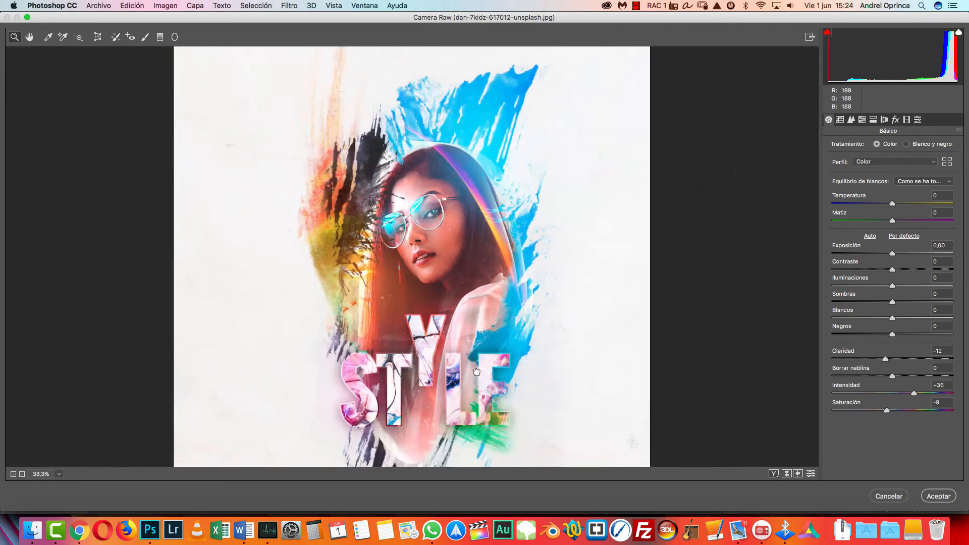
pyautogui.moveTo(883, 204); pyautogui.dragTo(854, 222)
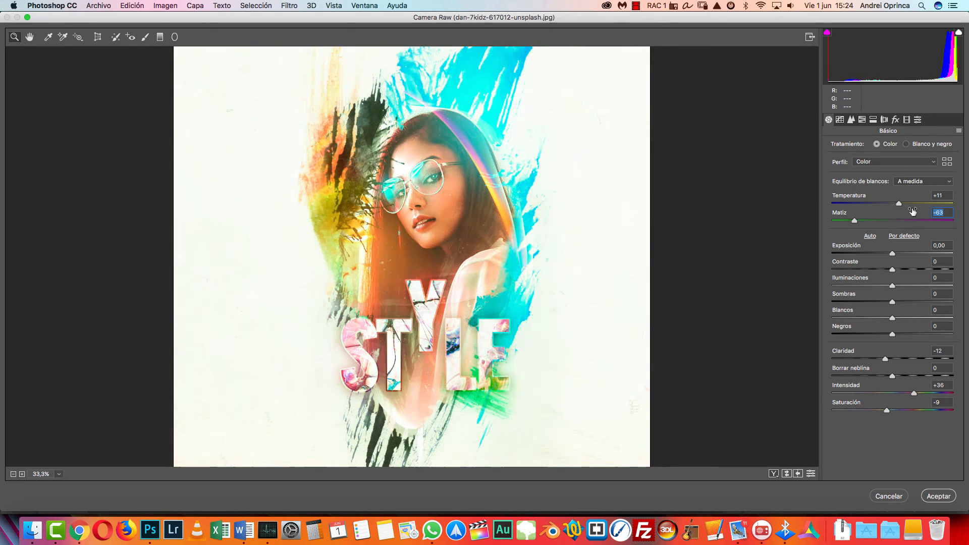
pyautogui.moveTo(904, 204); pyautogui.dragTo(922, 205)
pyautogui.doubleClick(921, 204)
pyautogui.doubleClick(854, 220)
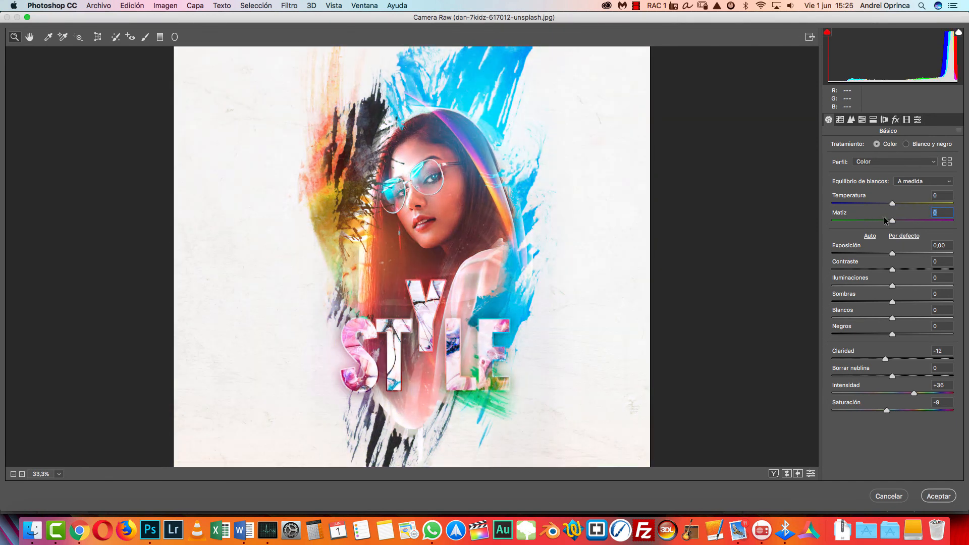
# Step: Set the white balance to Temperatura +8 and Matiz -2
pyautogui.moveTo(891, 220)
pyautogui.mouseDown()
pyautogui.moveTo(897, 203)
pyautogui.moveTo(892, 222)
pyautogui.mouseUp()
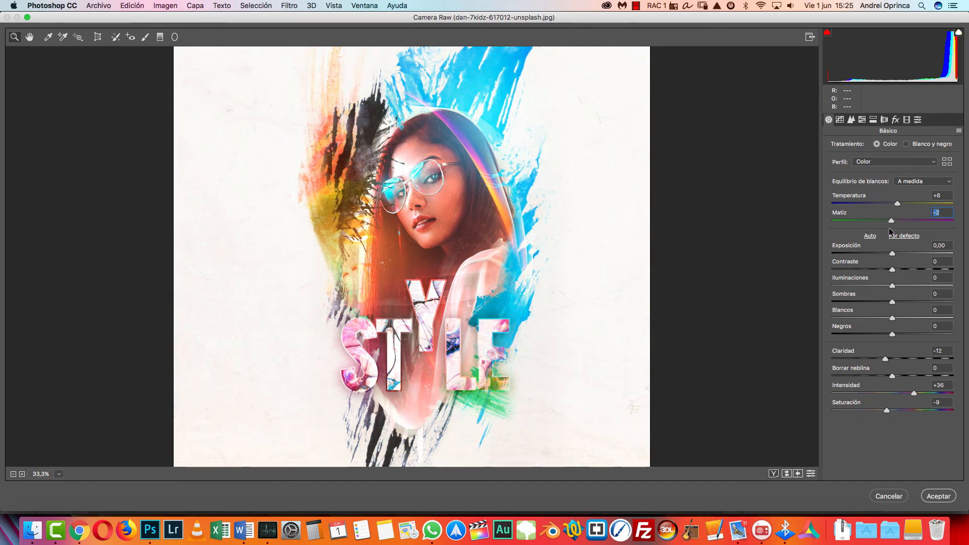
# Step: Split-tone the image with Iluminaciones at Tono 47 and Saturación 13, Sombras at Tono 213 and Saturación 35, and Equilibrio +19
pyautogui.moveTo(893, 287)
pyautogui.mouseDown()
pyautogui.moveTo(870, 286)
pyautogui.moveTo(902, 286)
pyautogui.mouseUp()
pyautogui.doubleClick(902, 286)
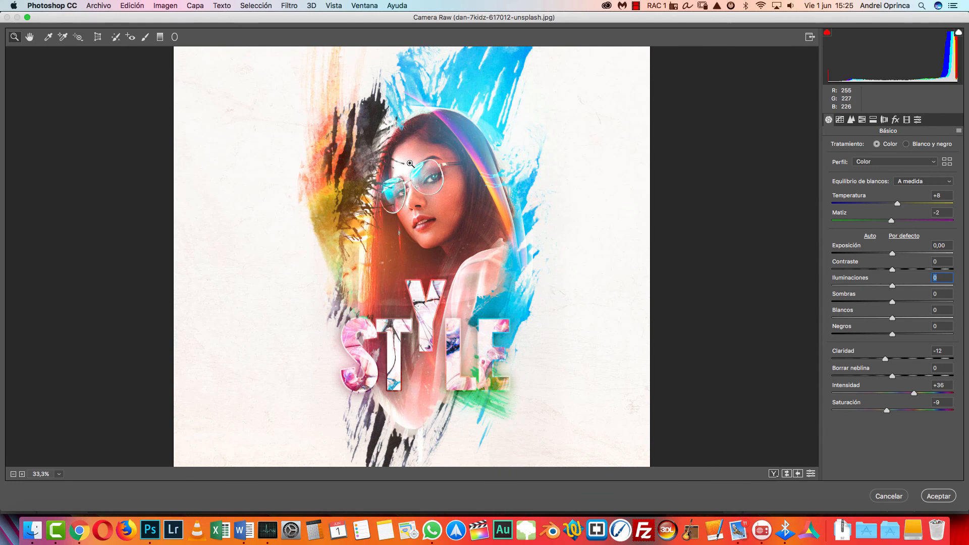
pyautogui.click(873, 120)
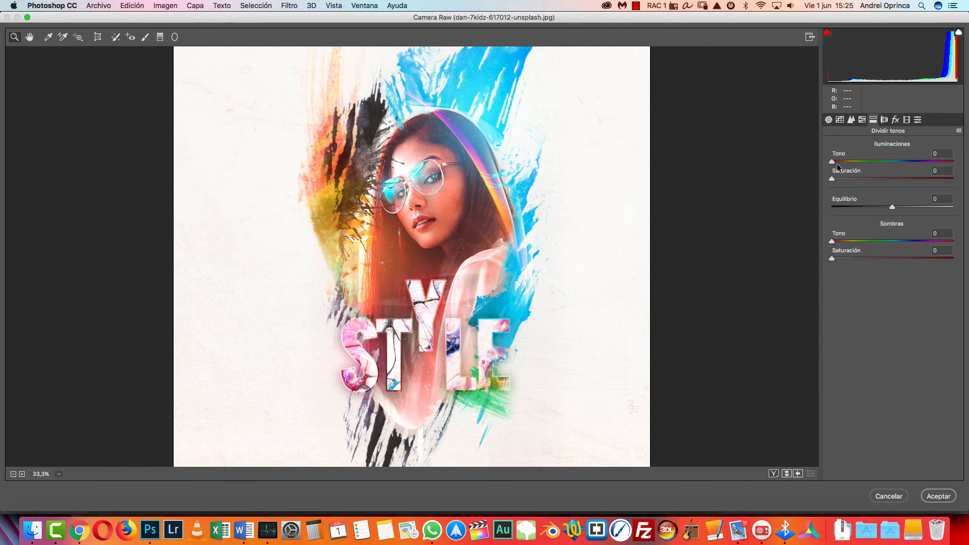
pyautogui.moveTo(841, 162); pyautogui.dragTo(848, 186)
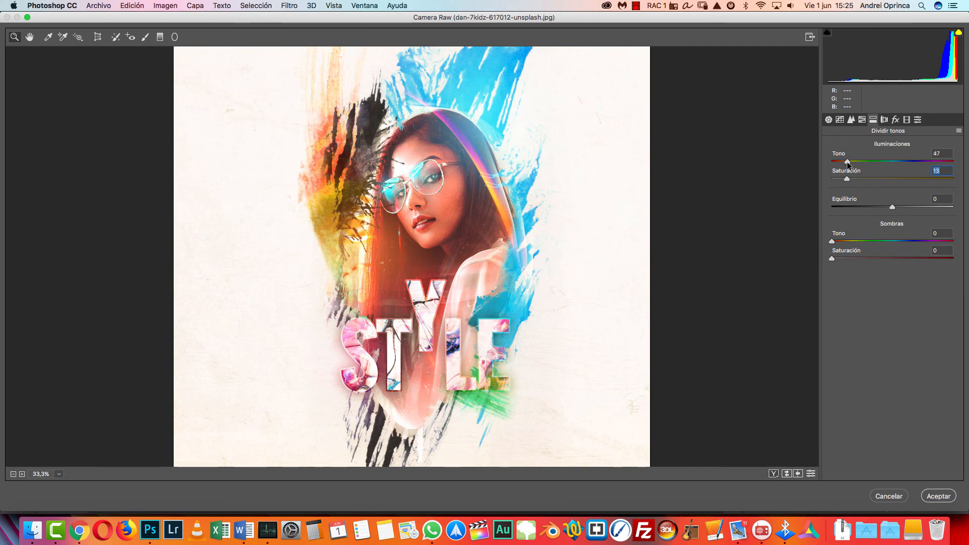
pyautogui.moveTo(832, 241); pyautogui.dragTo(904, 241)
pyautogui.moveTo(832, 258); pyautogui.dragTo(877, 257)
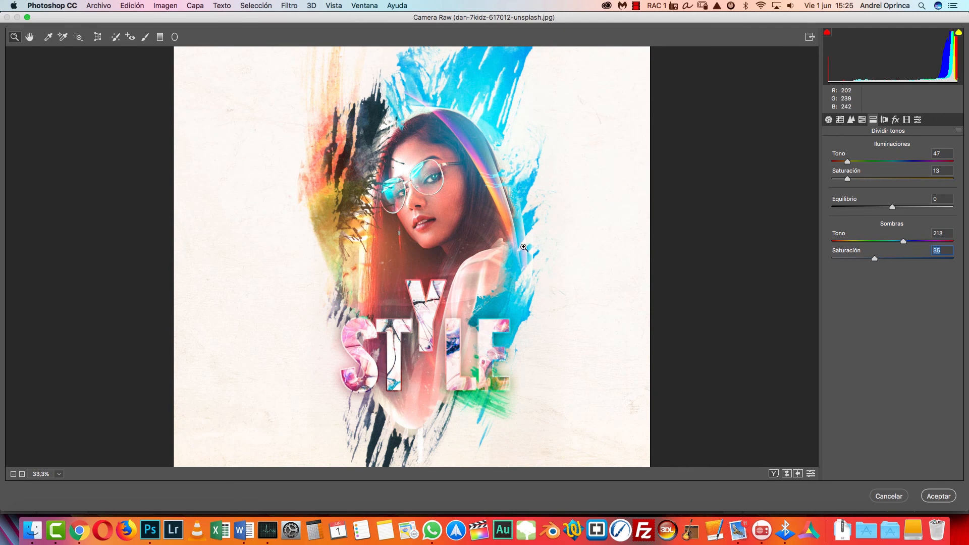
pyautogui.moveTo(889, 206)
pyautogui.mouseDown()
pyautogui.moveTo(862, 207)
pyautogui.moveTo(907, 208)
pyautogui.moveTo(899, 213)
pyautogui.mouseUp()
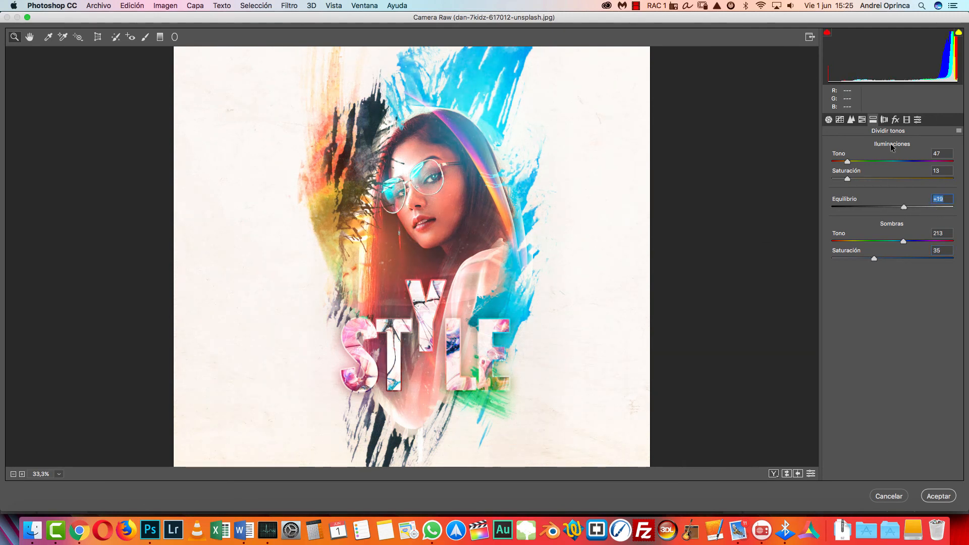
# Step: Try a post-crop vignette on the whole poster and reset its Cantidad to 0
pyautogui.click(895, 120)
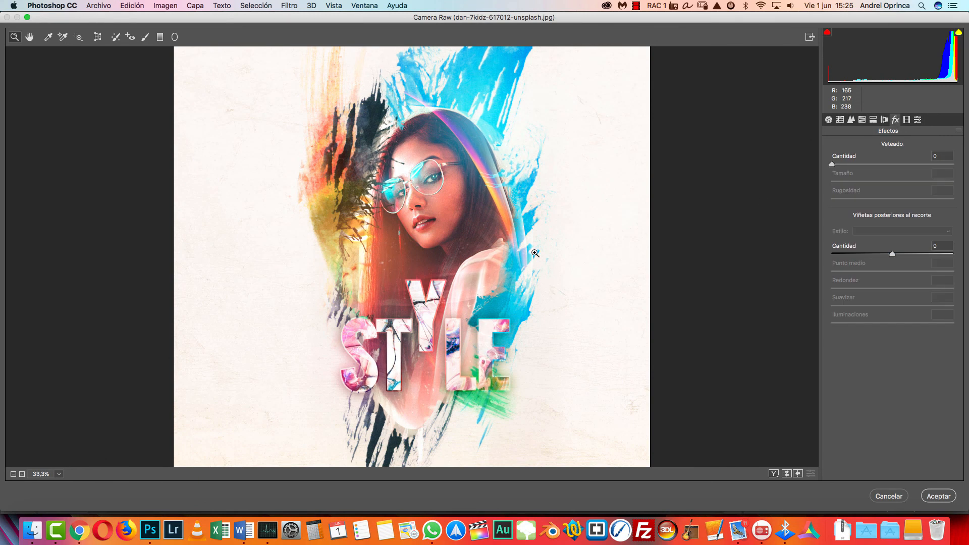
pyautogui.keyDown('alt'); pyautogui.click(533, 251); pyautogui.keyUp('alt')
pyautogui.keyDown('alt'); pyautogui.click(604, 247); pyautogui.keyUp('alt')
pyautogui.keyDown('alt'); pyautogui.click(603, 246); pyautogui.keyUp('alt')
pyautogui.moveTo(893, 253)
pyautogui.mouseDown()
pyautogui.moveTo(873, 253)
pyautogui.moveTo(899, 254)
pyautogui.mouseUp()
pyautogui.doubleClick(899, 254)
pyautogui.scroll(5, 375, 207)
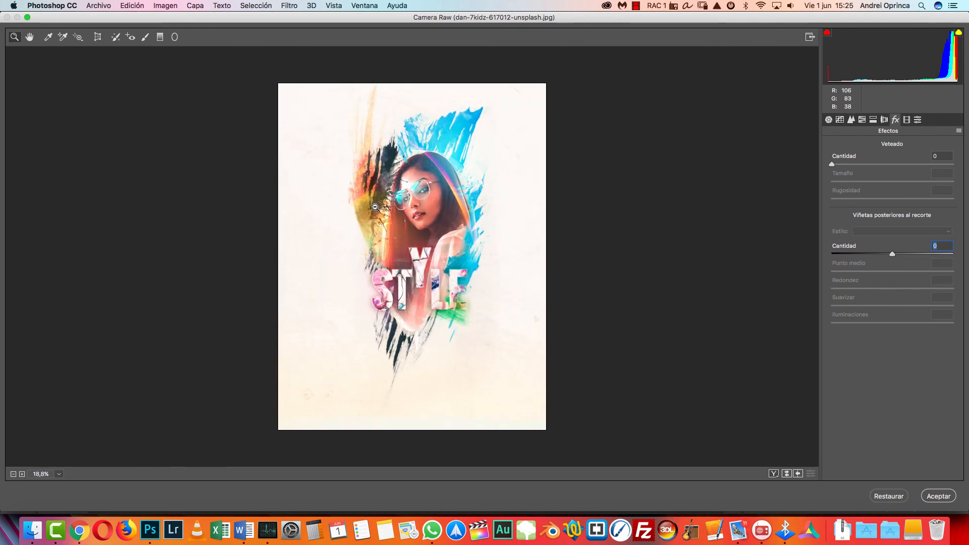
# Step: Calibrate the primaries to red Tono -20, green Tono +20, blue Tono +11 and blue Saturación +2, and apply the Camera Raw filter
pyautogui.click(917, 119)
pyautogui.scroll(2, 486, 182)
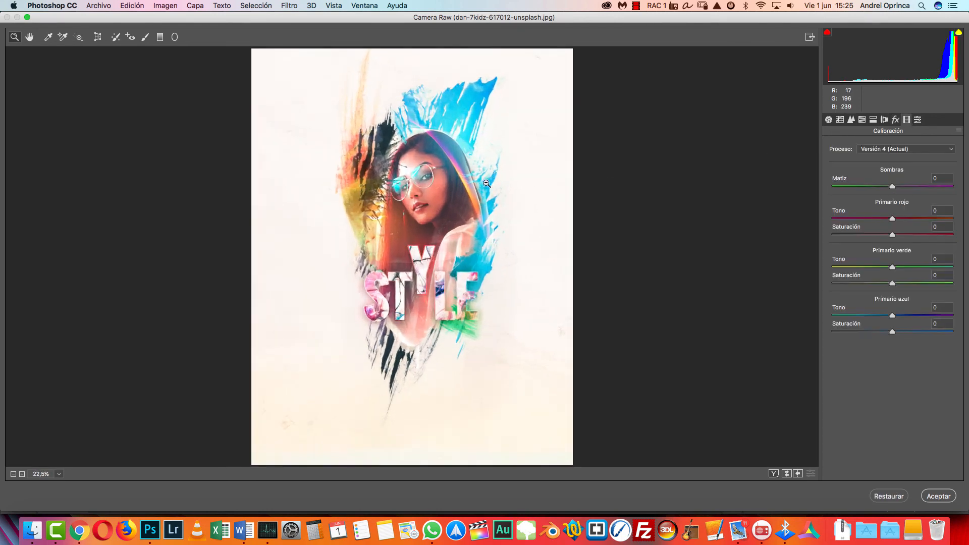
pyautogui.scroll(1, 486, 183)
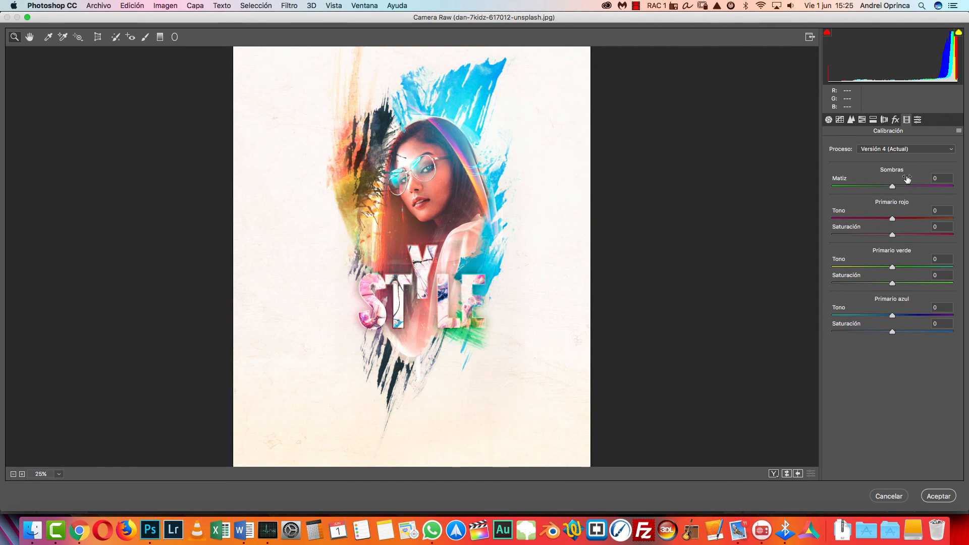
pyautogui.moveTo(891, 220)
pyautogui.mouseDown()
pyautogui.moveTo(867, 216)
pyautogui.moveTo(912, 217)
pyautogui.moveTo(868, 218)
pyautogui.moveTo(901, 217)
pyautogui.moveTo(880, 217)
pyautogui.mouseUp()
pyautogui.moveTo(892, 267)
pyautogui.mouseDown()
pyautogui.moveTo(922, 268)
pyautogui.moveTo(903, 263)
pyautogui.mouseUp()
pyautogui.moveTo(893, 320)
pyautogui.mouseDown()
pyautogui.moveTo(868, 318)
pyautogui.moveTo(913, 316)
pyautogui.moveTo(904, 332)
pyautogui.moveTo(897, 316)
pyautogui.moveTo(891, 331)
pyautogui.mouseUp()
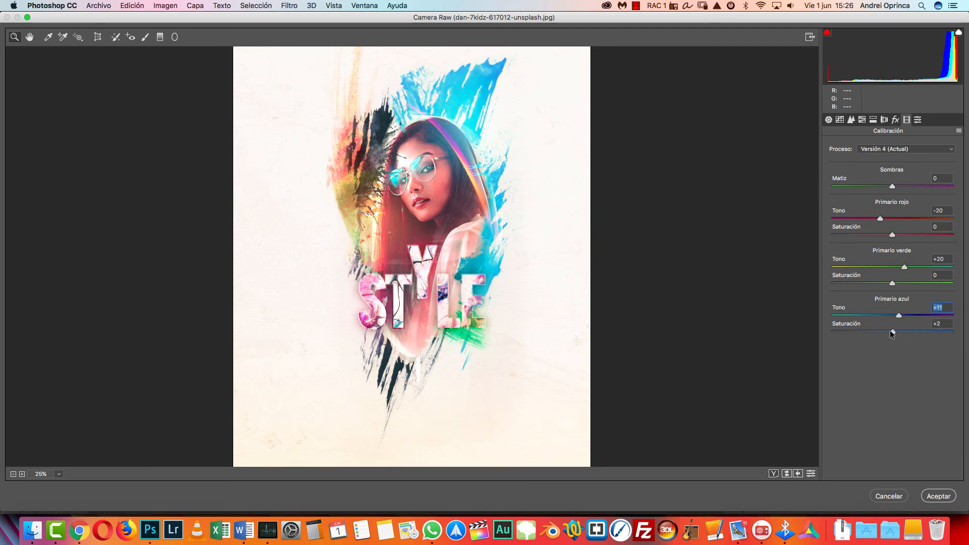
pyautogui.click(937, 495)
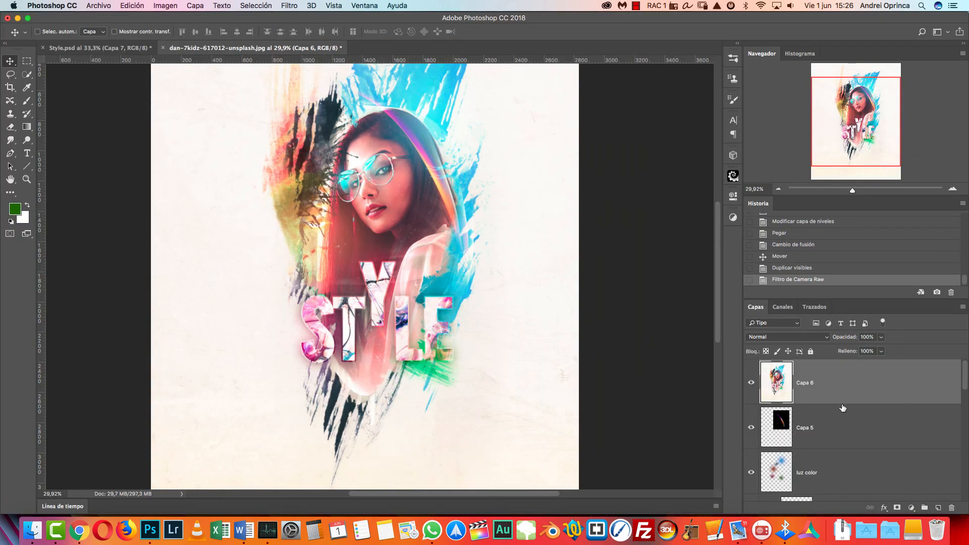
# Step: Compare the poster with and without the graded layer Capa 6
pyautogui.moveTo(555, 183); pyautogui.dragTo(558, 214)
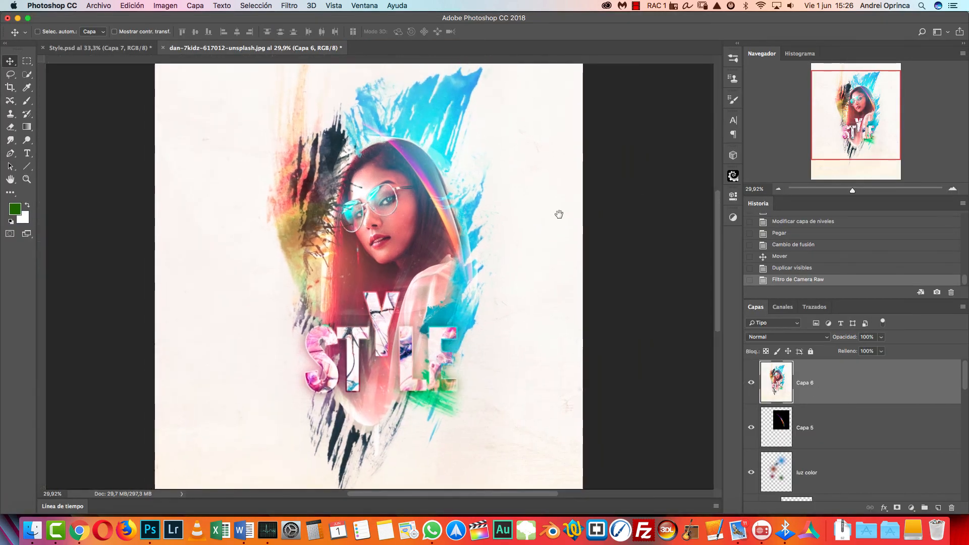
pyautogui.click(752, 386)
pyautogui.click(751, 383)
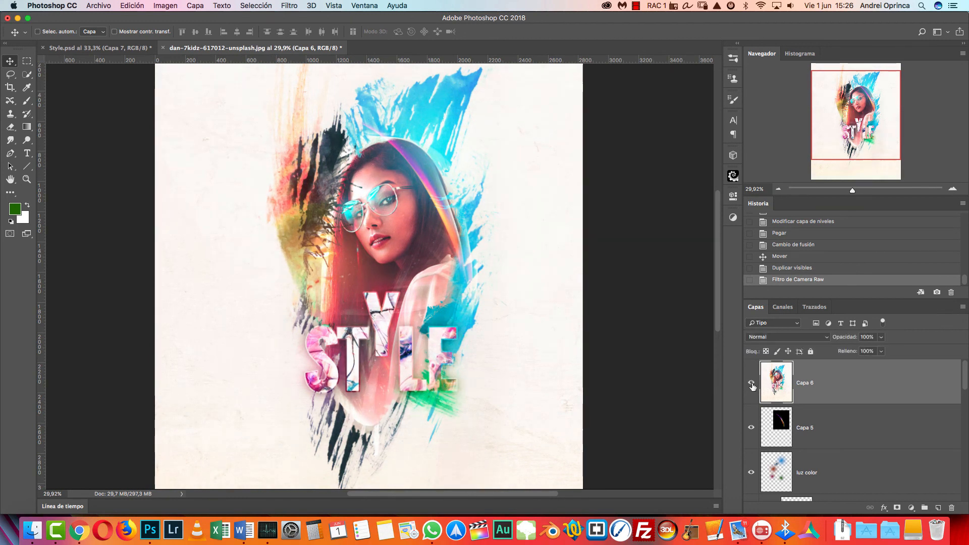
pyautogui.click(752, 386)
pyautogui.click(752, 386)
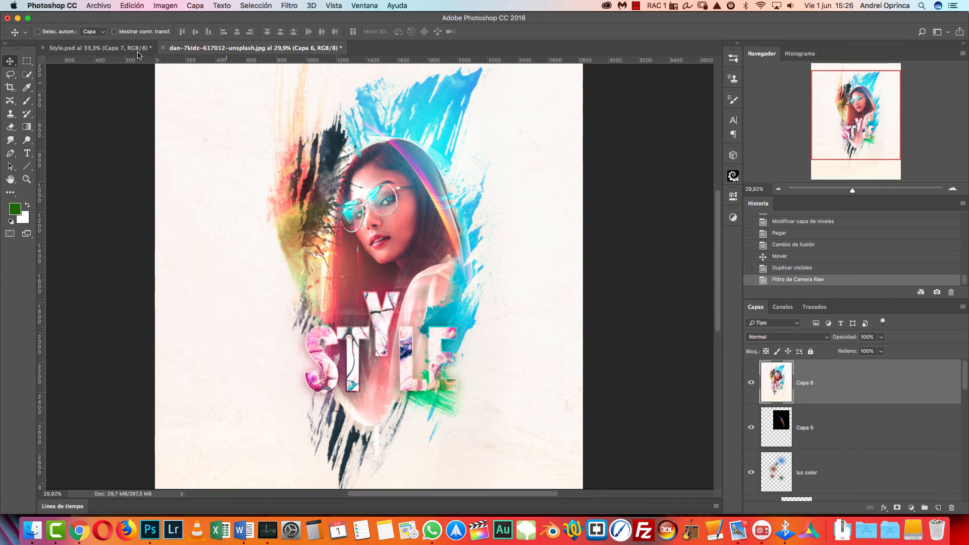
# Step: Compare the poster with the reference design in Style.psd and return to it at 33.33% zoom
pyautogui.hotkey('ctrl', 'Tab')
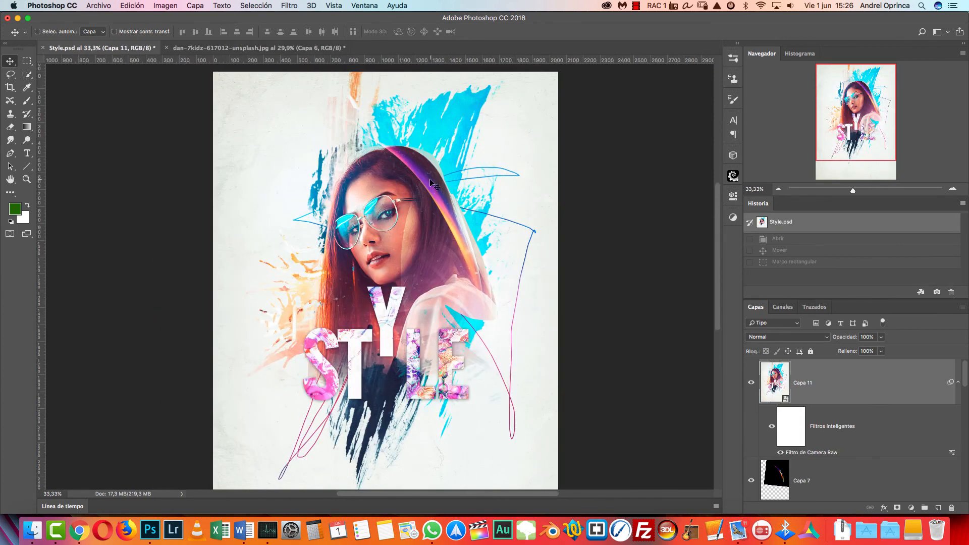
pyautogui.click(247, 50)
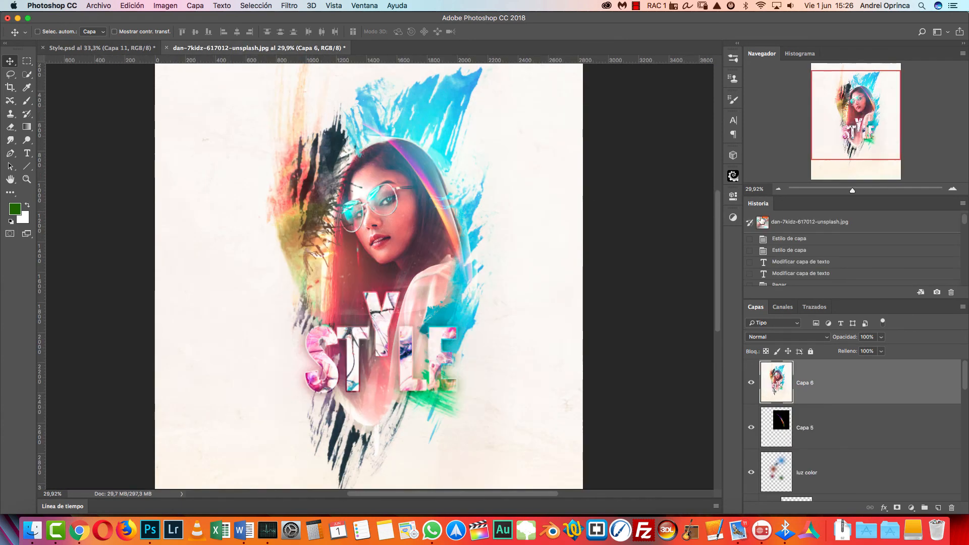
pyautogui.click(953, 190)
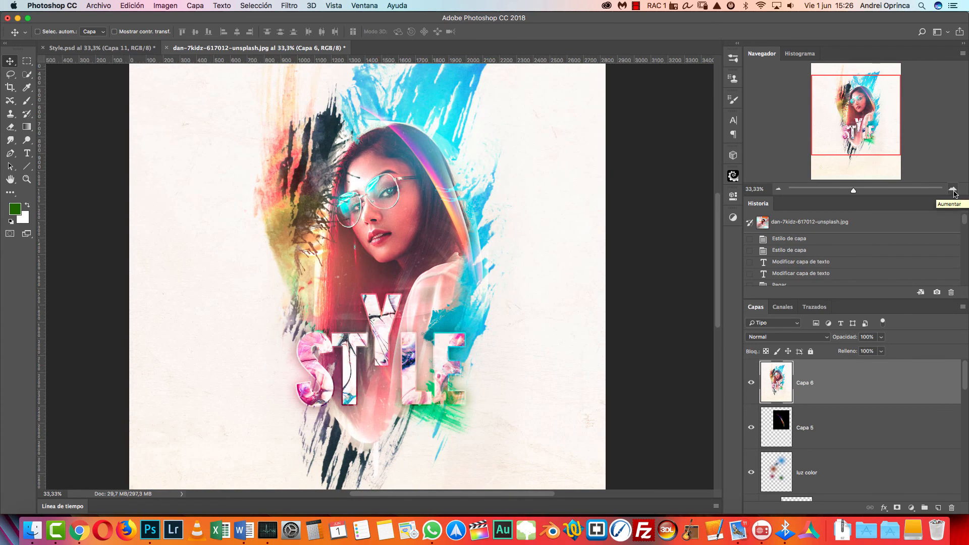